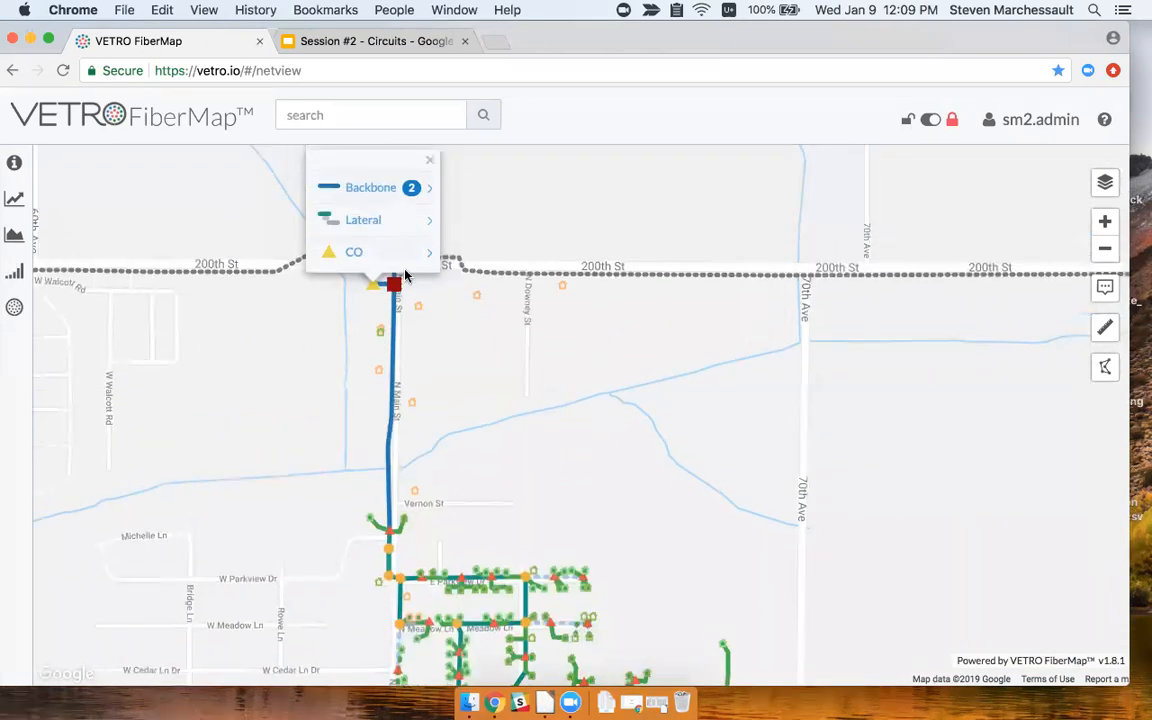
Pan and zoom to the network at E Parkview Dr and N Main St, then unlock map editing.
left_click_drag(500, 396, 490, 353)
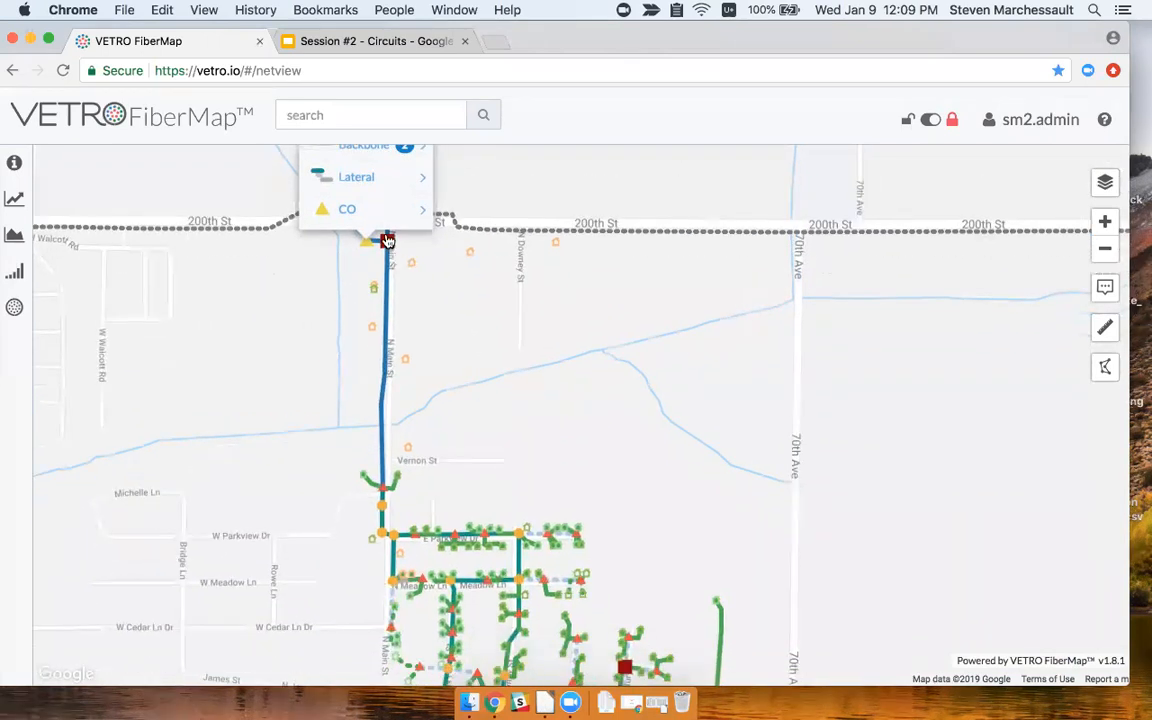
left_click_drag(387, 455, 382, 413)
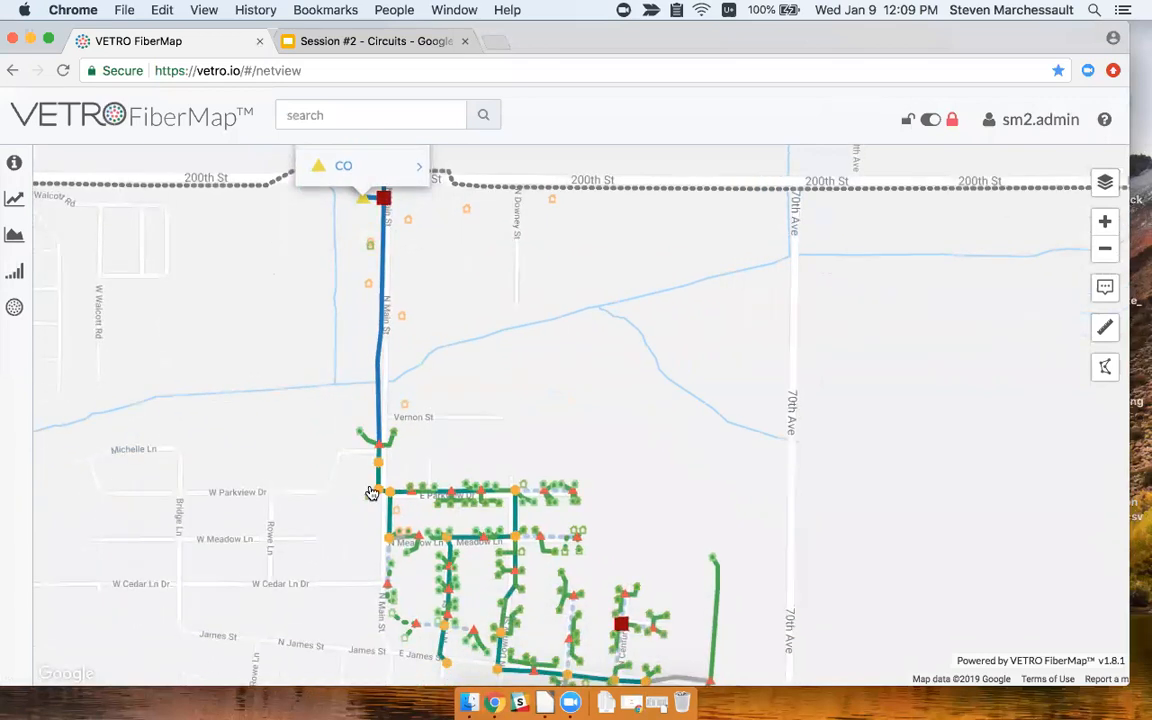
scroll(433, 503, "up", 1)
left_click(471, 488)
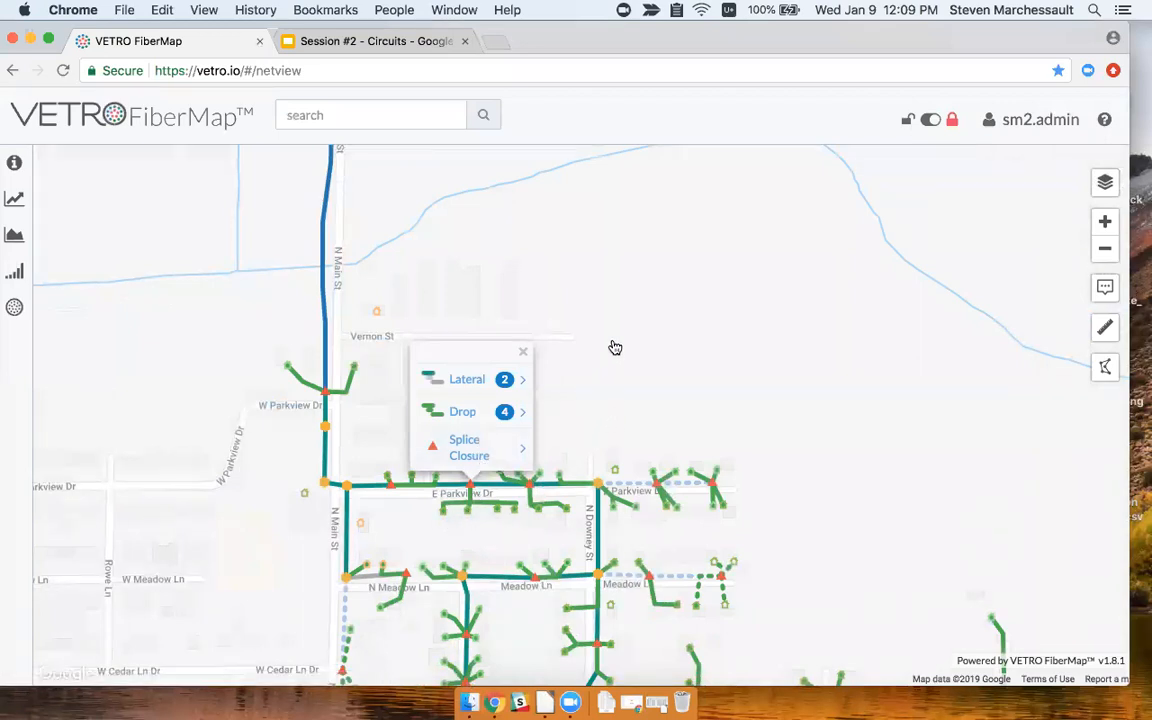
left_click(524, 357)
left_click_drag(535, 300, 561, 370)
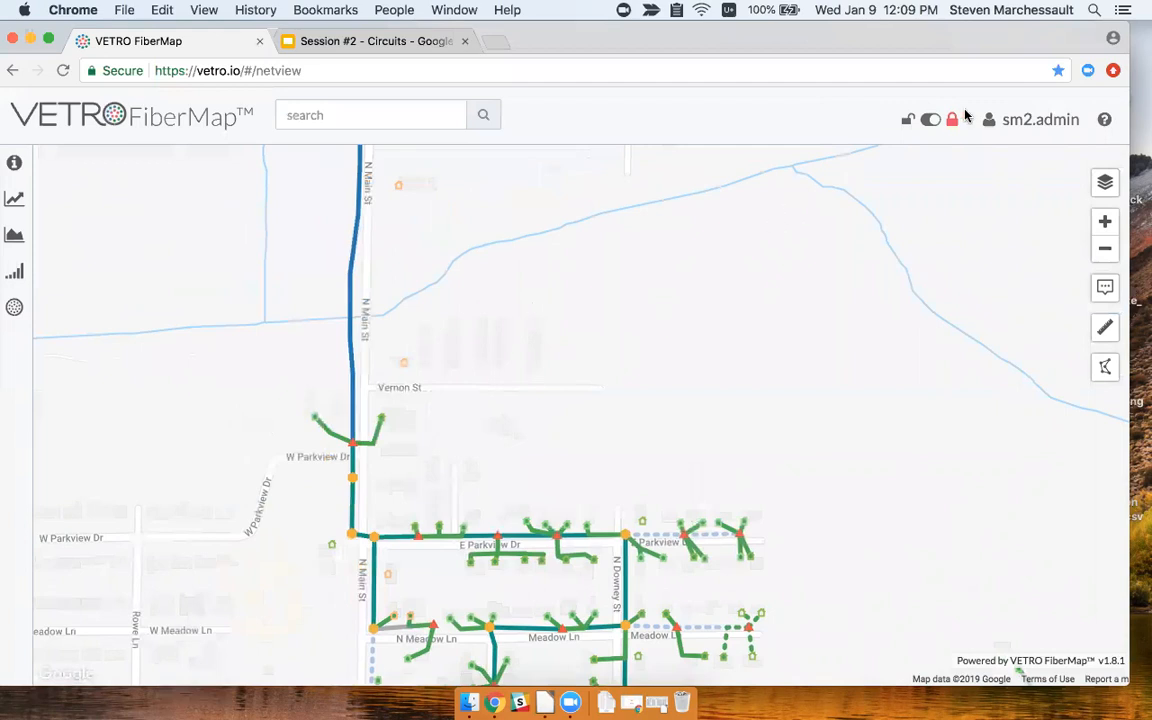
left_click(936, 121)
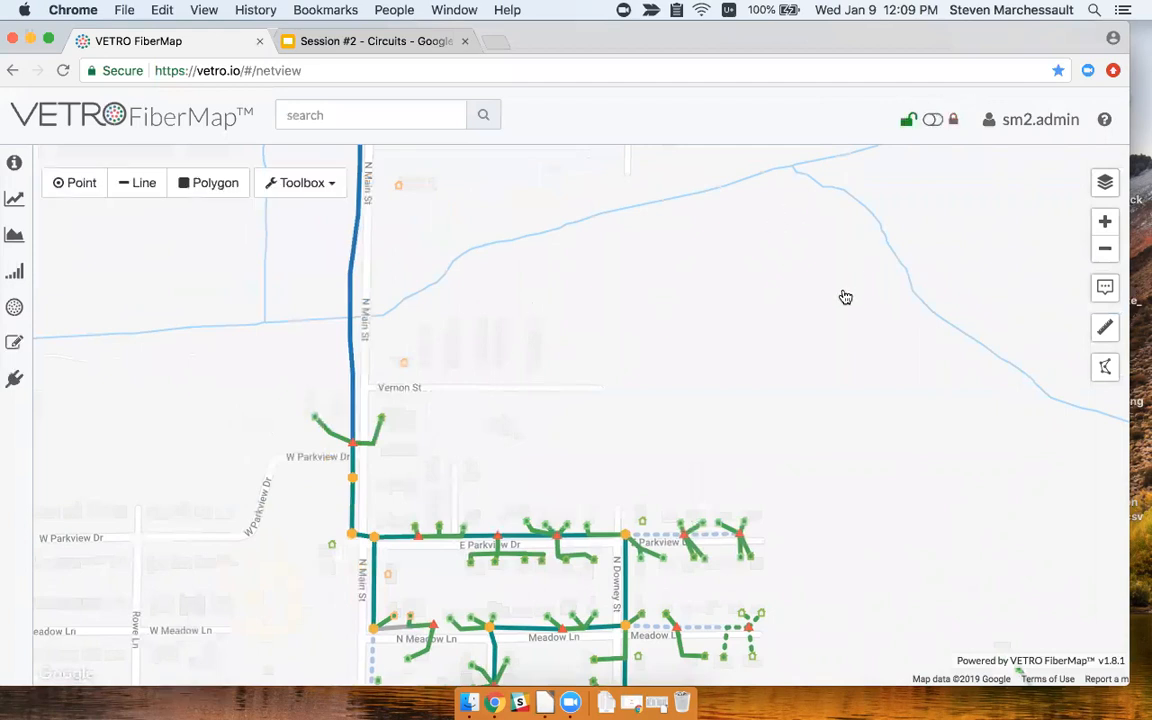
Make 'Phase I - NE Quadrant' the editing plan and recenter on the N Main St lateral.
left_click(1105, 182)
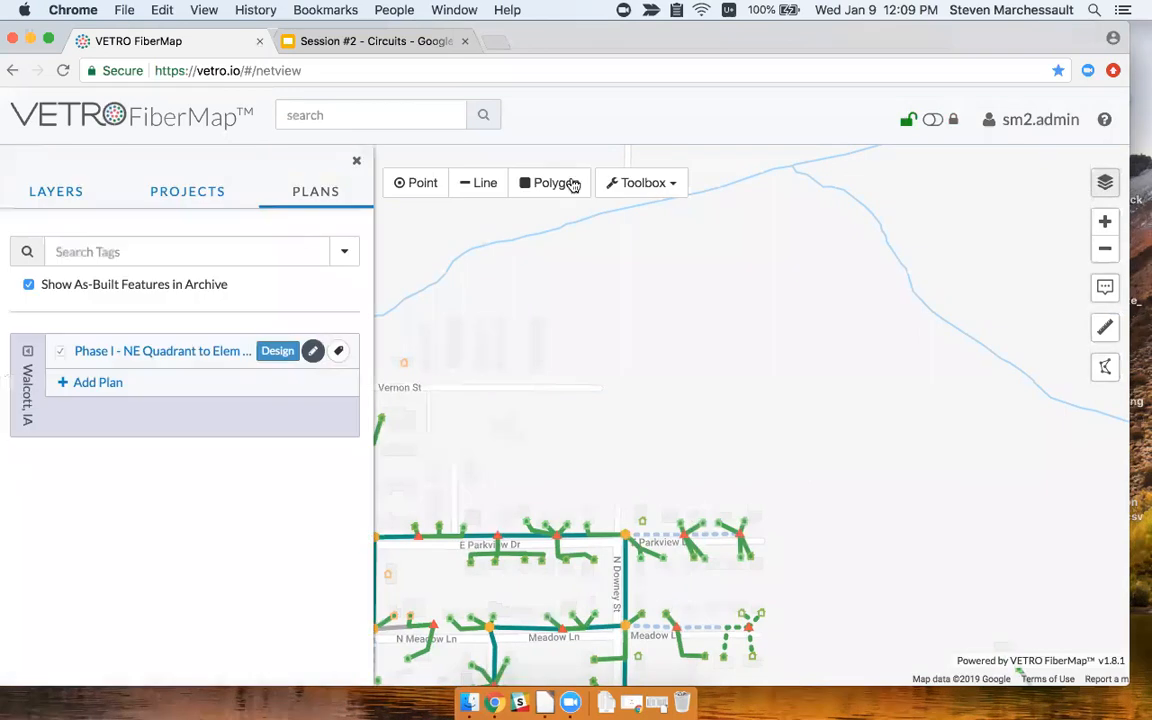
left_click(313, 351)
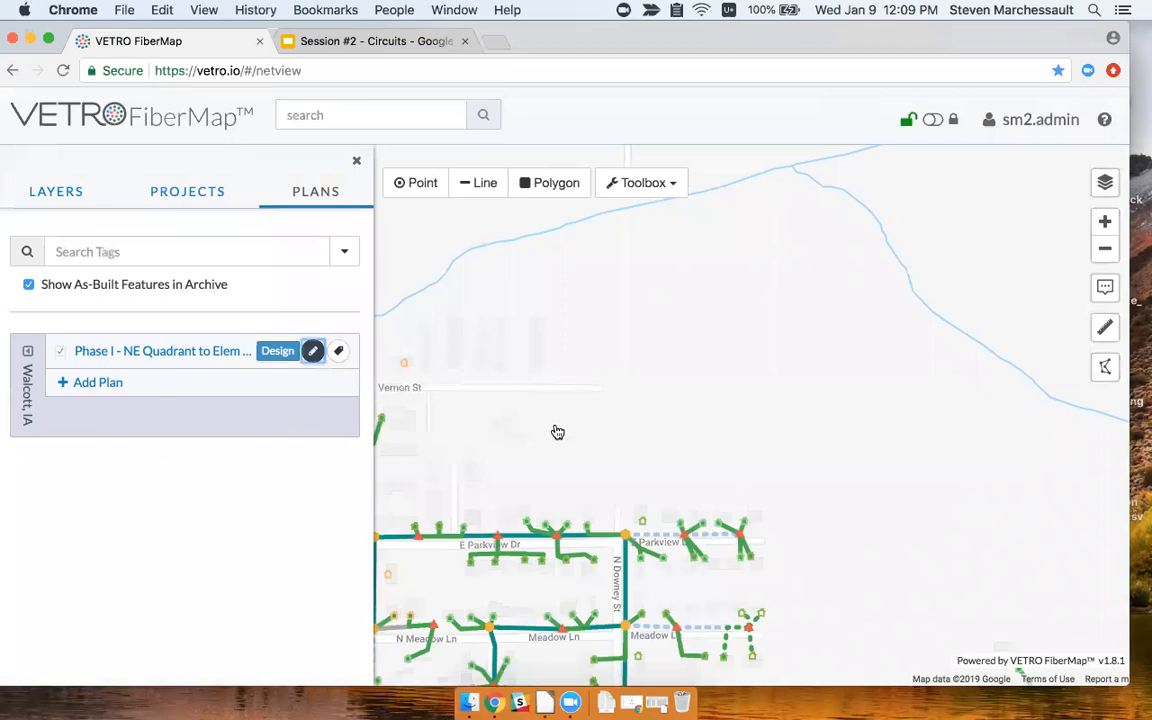
left_click_drag(559, 432, 756, 254)
left_click_drag(695, 349, 697, 398)
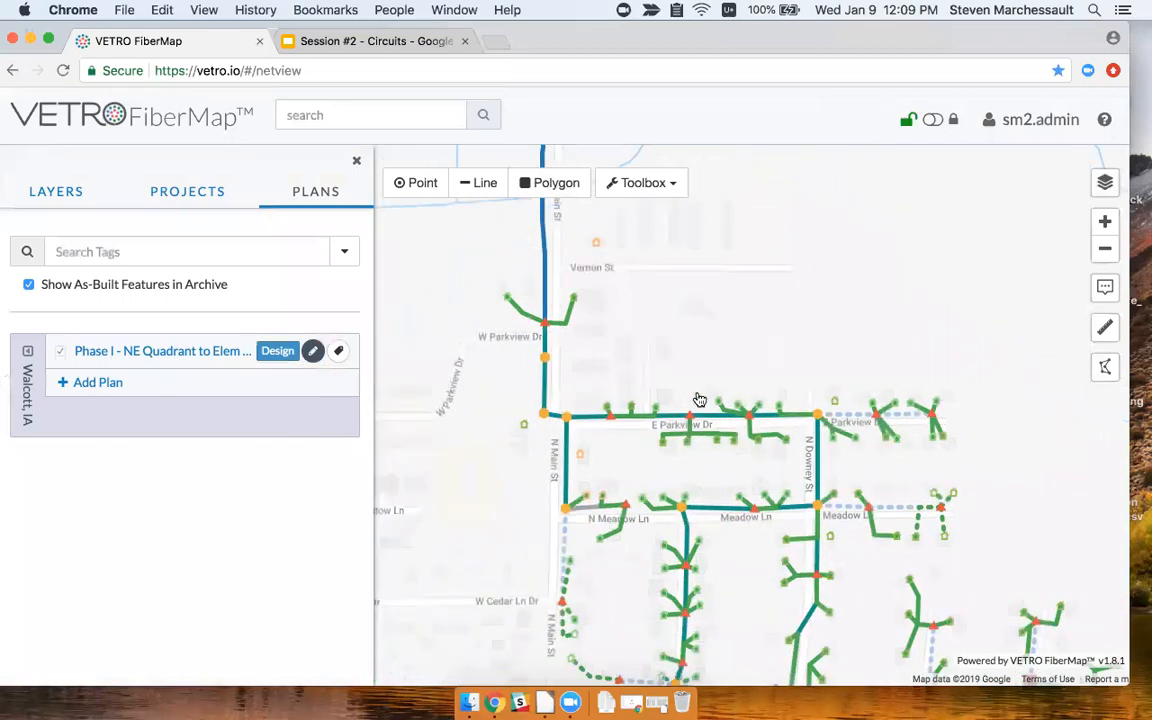
left_click(357, 161)
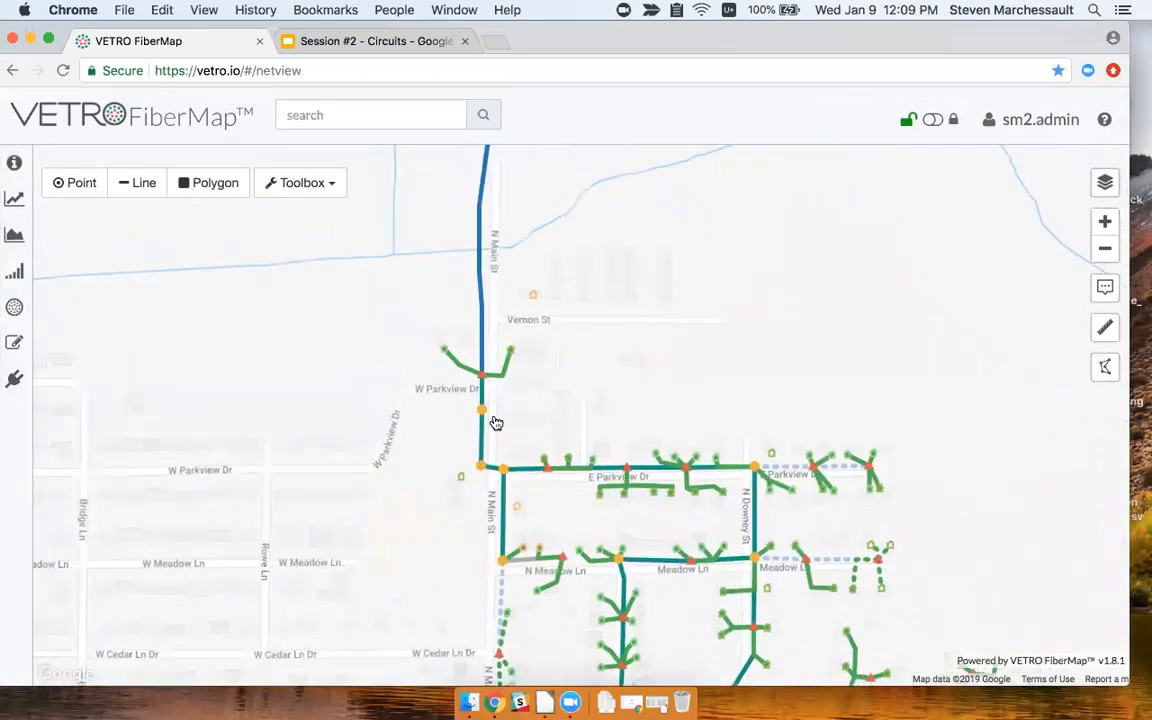
Review FAT-0000740's splice diagram showing LA-0000250 (N) fibers matched straight through to LA-0000250 (S).
left_click(481, 414)
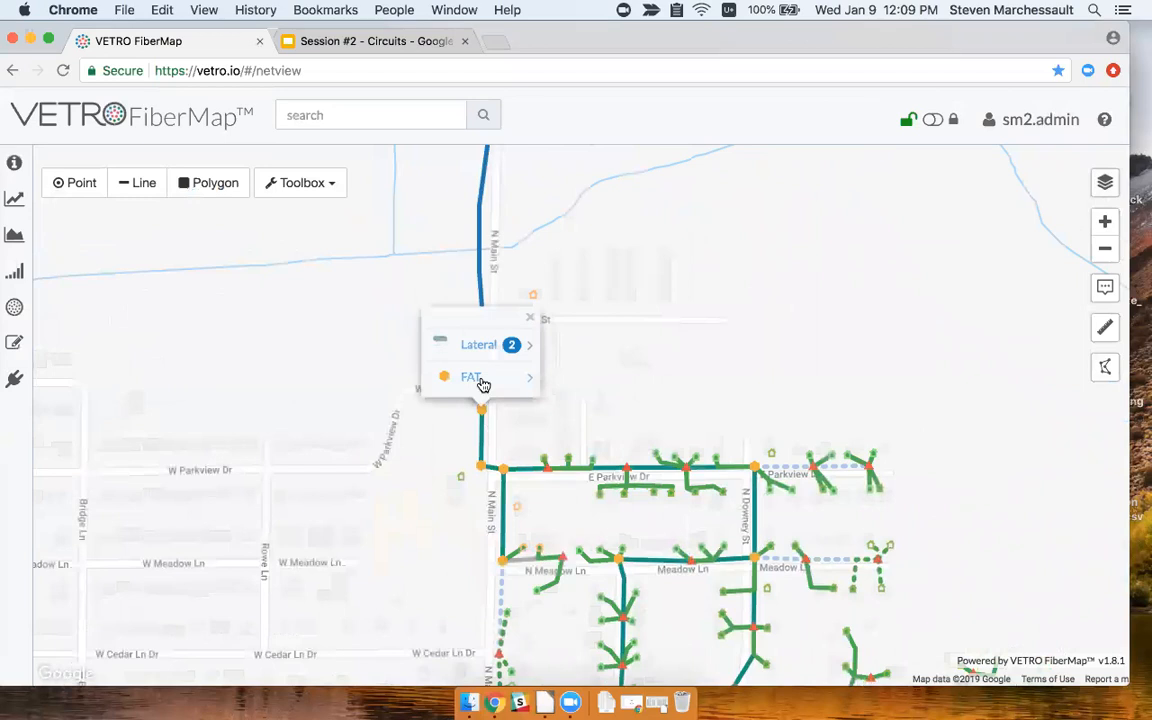
left_click(478, 380)
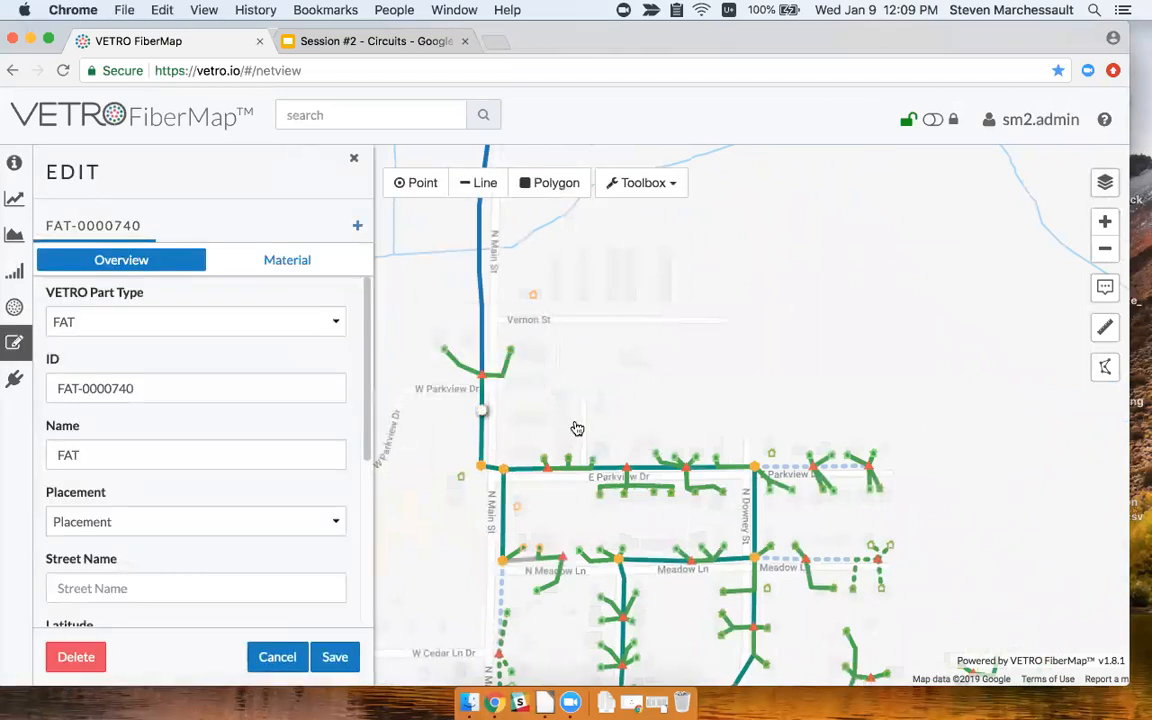
scroll(313, 427, "down", 5)
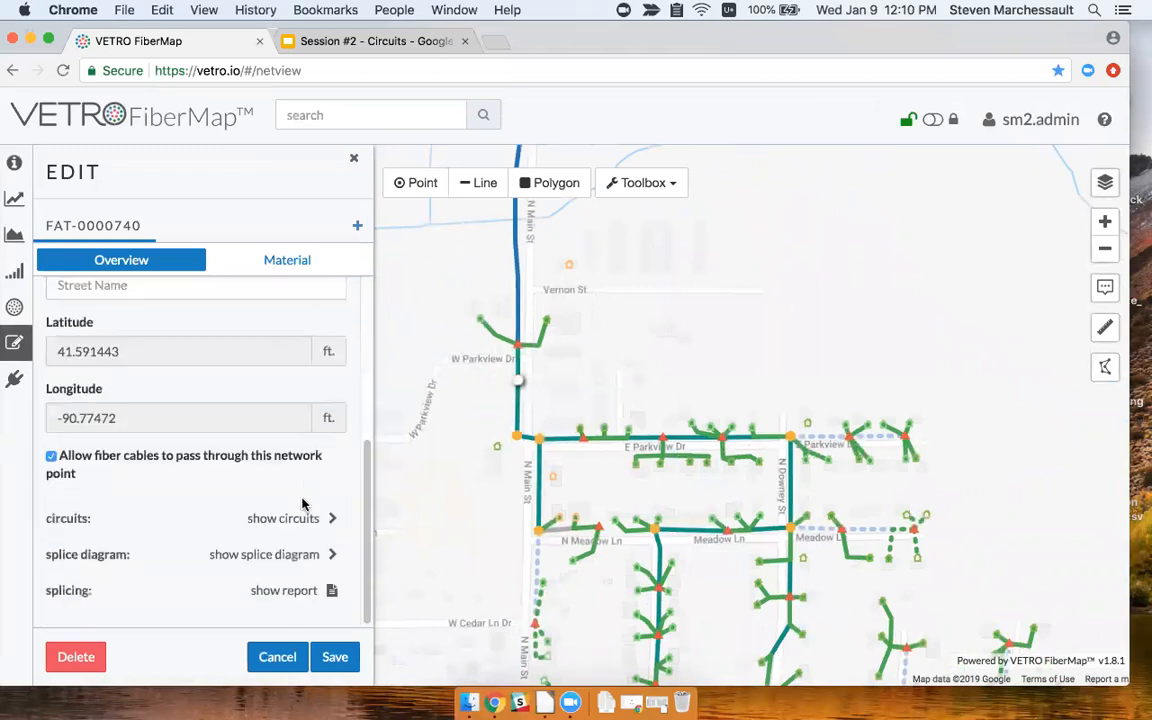
left_click(293, 556)
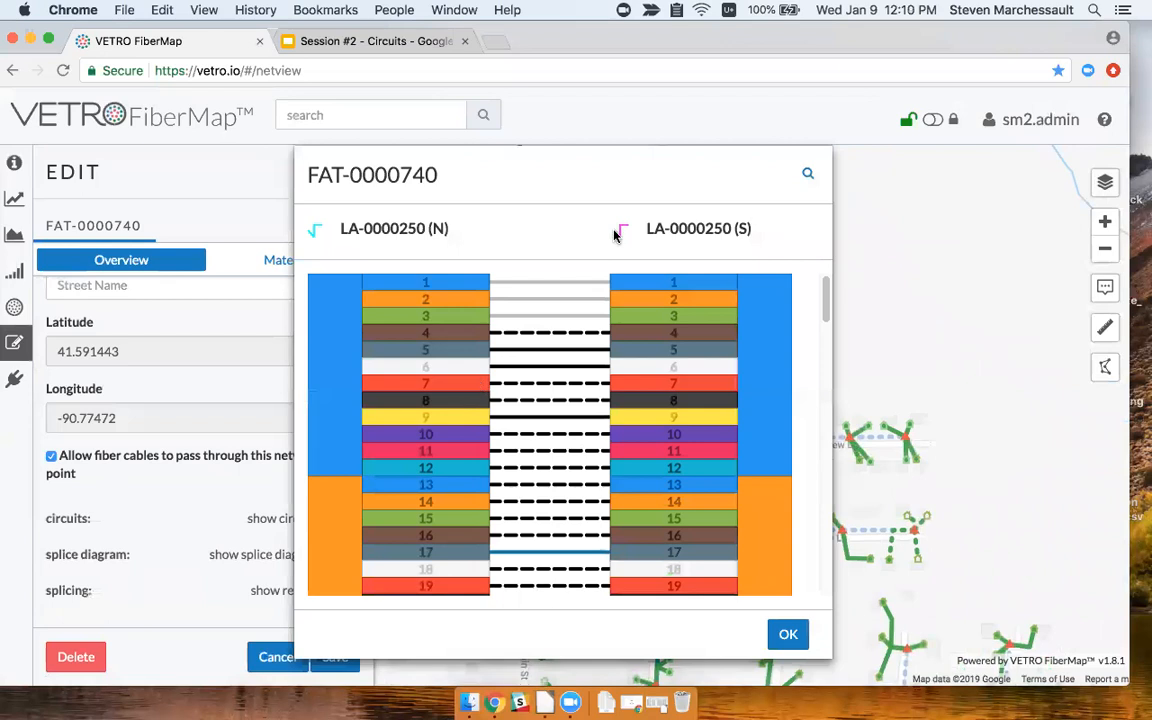
left_click_drag(760, 165, 1034, 161)
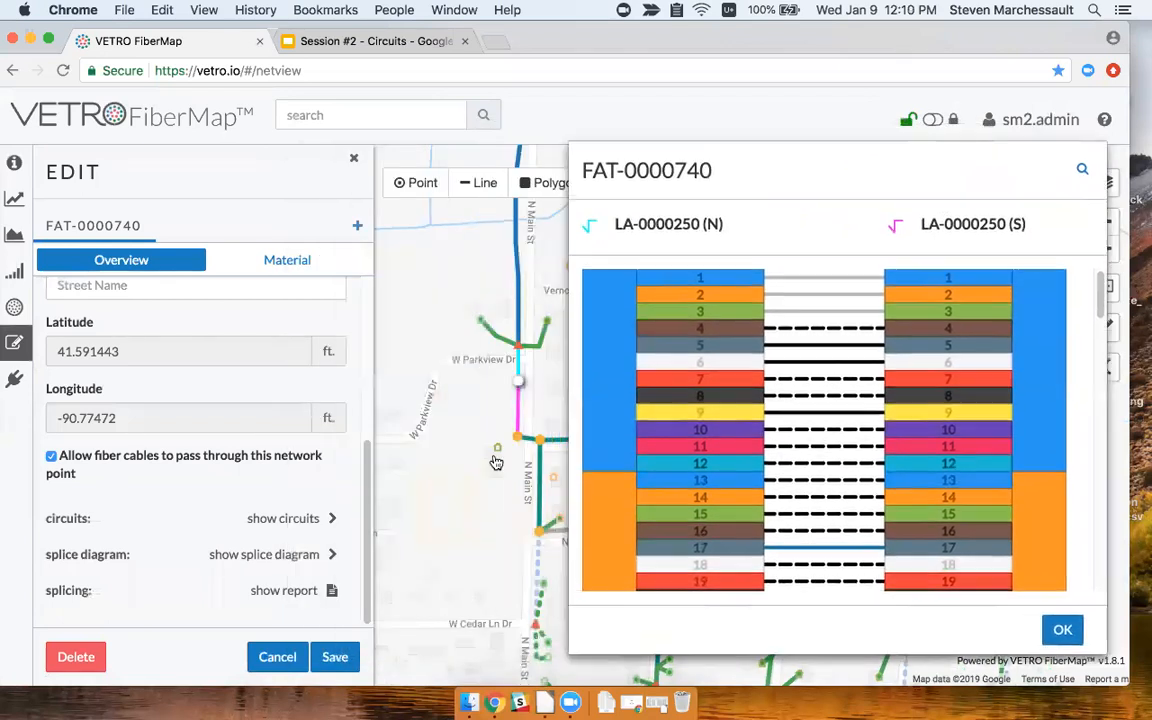
scroll(500, 408, "up", 3)
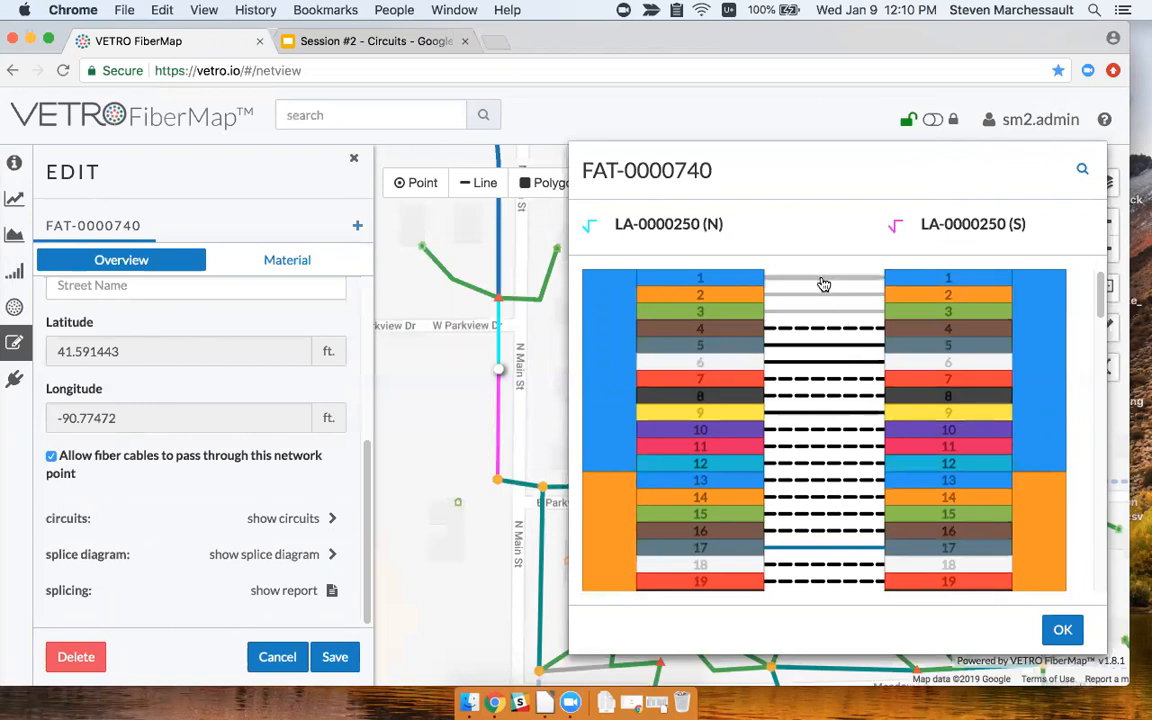
left_click(835, 349)
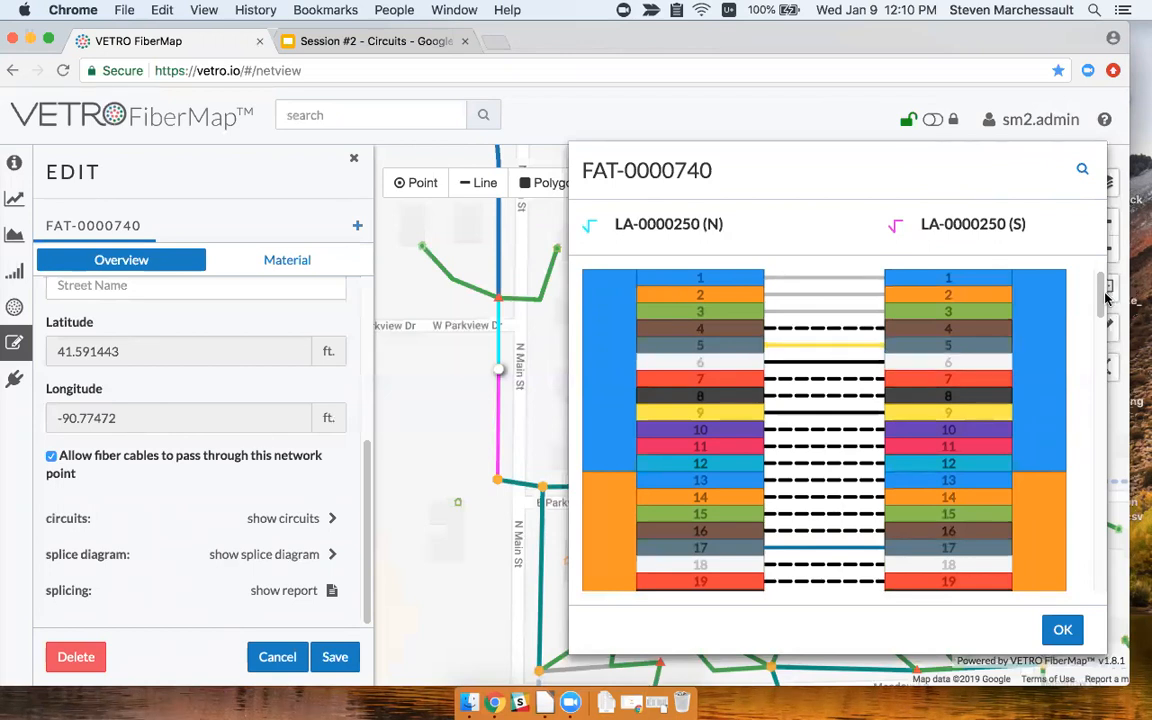
left_click_drag(1100, 305, 1100, 326)
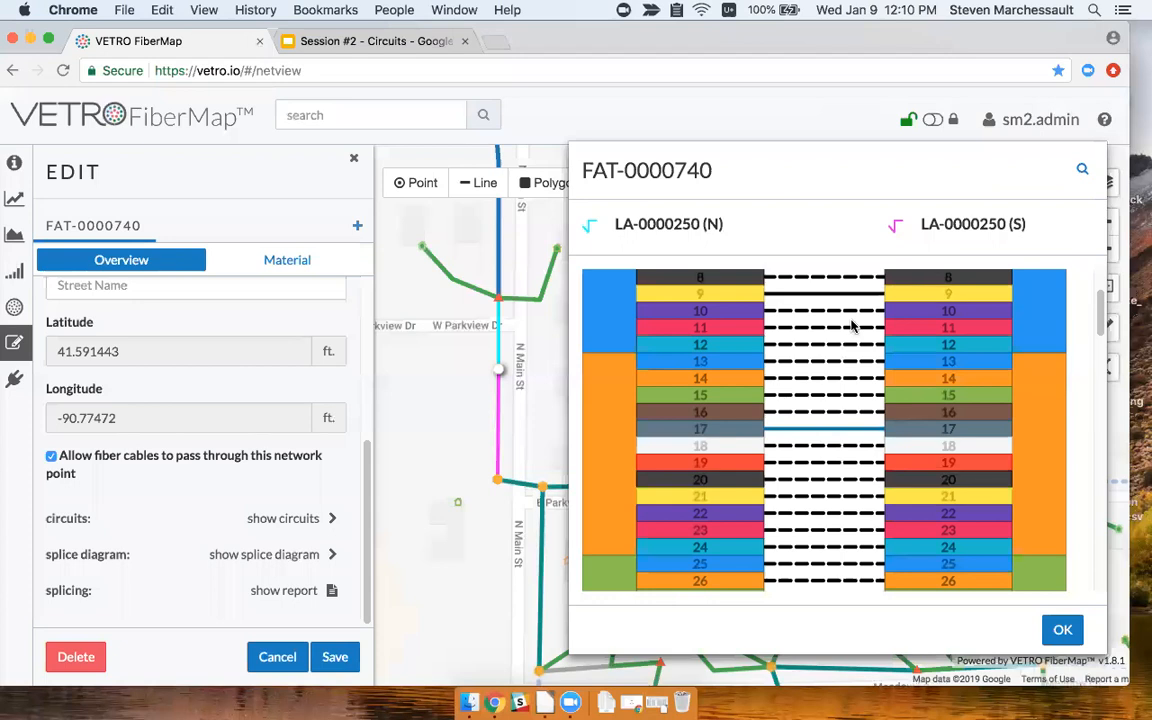
left_click(1061, 631)
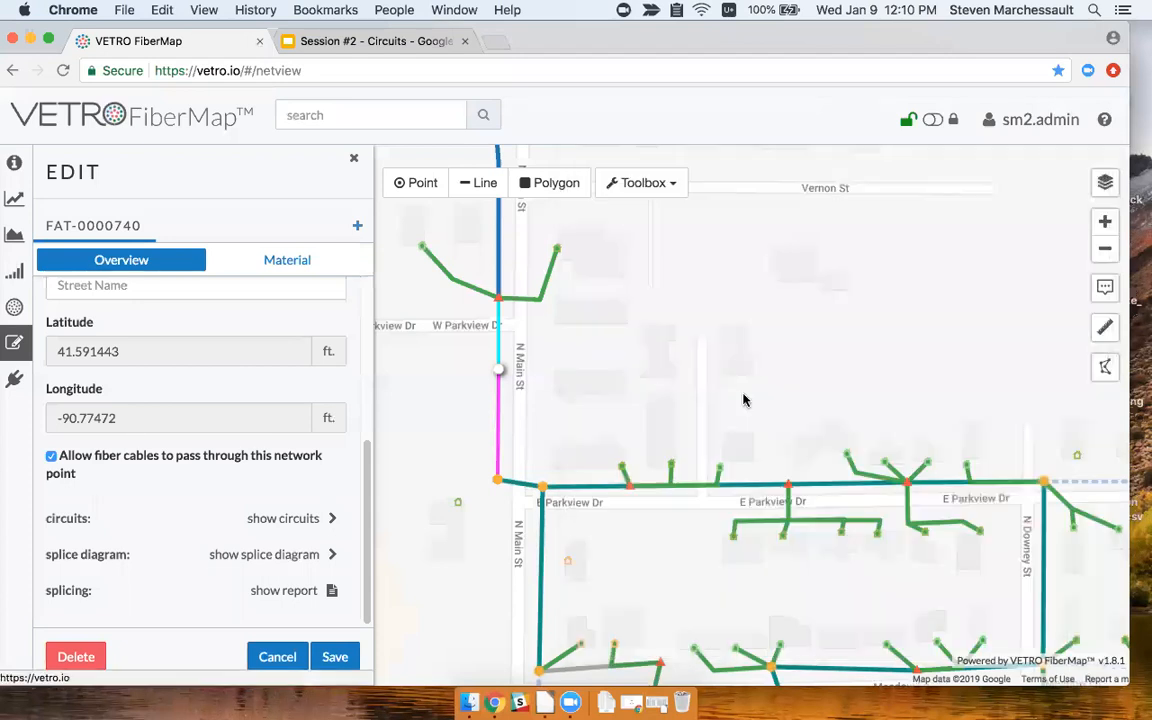
Open splice closure SC-0000030 at W Parkview Dr and show its splice diagram.
left_click(503, 304)
left_click(501, 289)
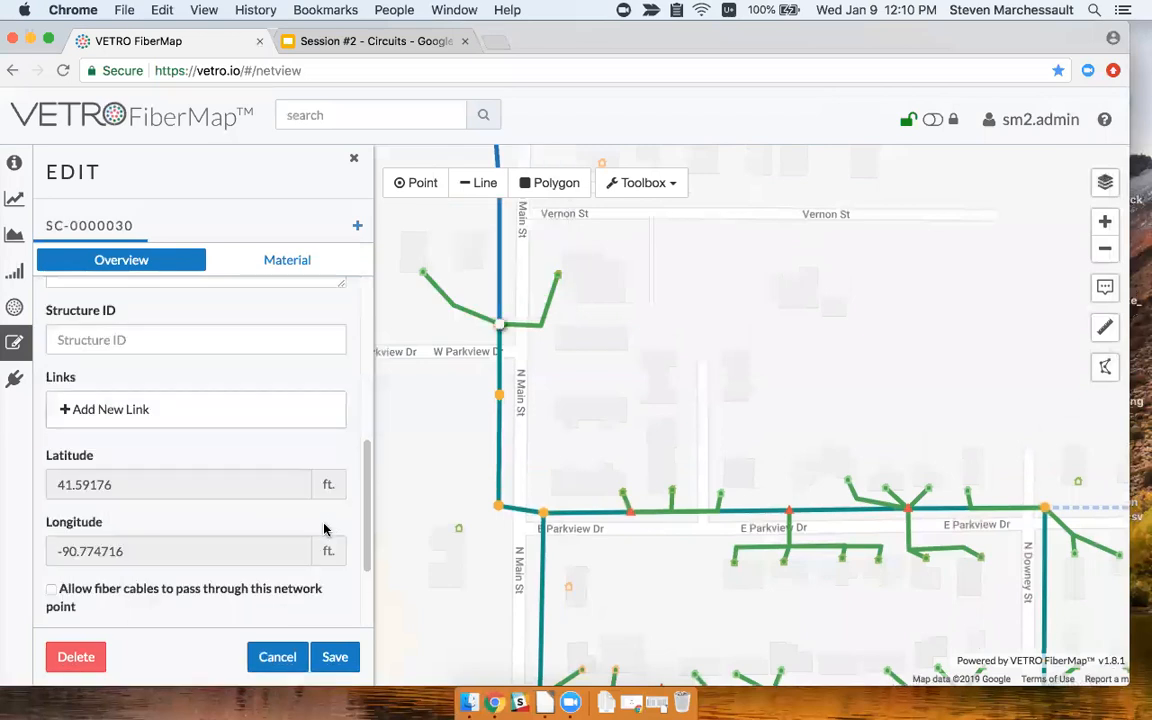
scroll(323, 529, "down", 3)
left_click(298, 553)
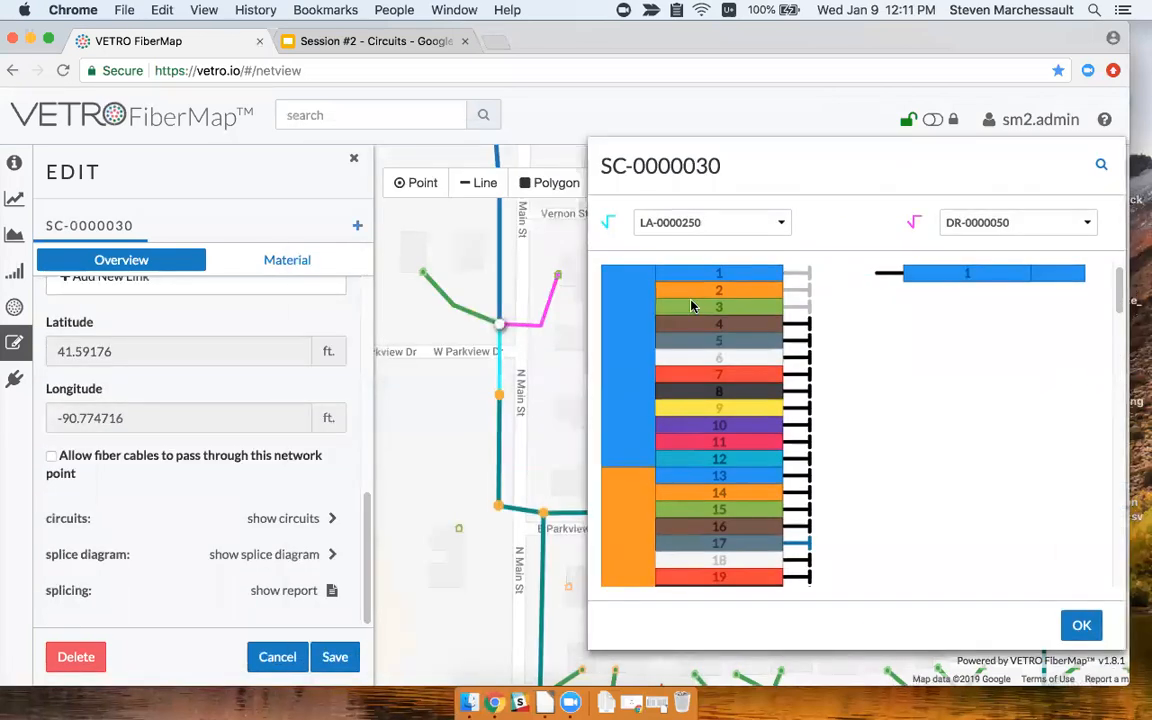
Compare LA-0000250 against BB-0000070, tracing the fiber 17 to fiber 29 splice, then close the diagram.
left_click(742, 222)
left_click(746, 222)
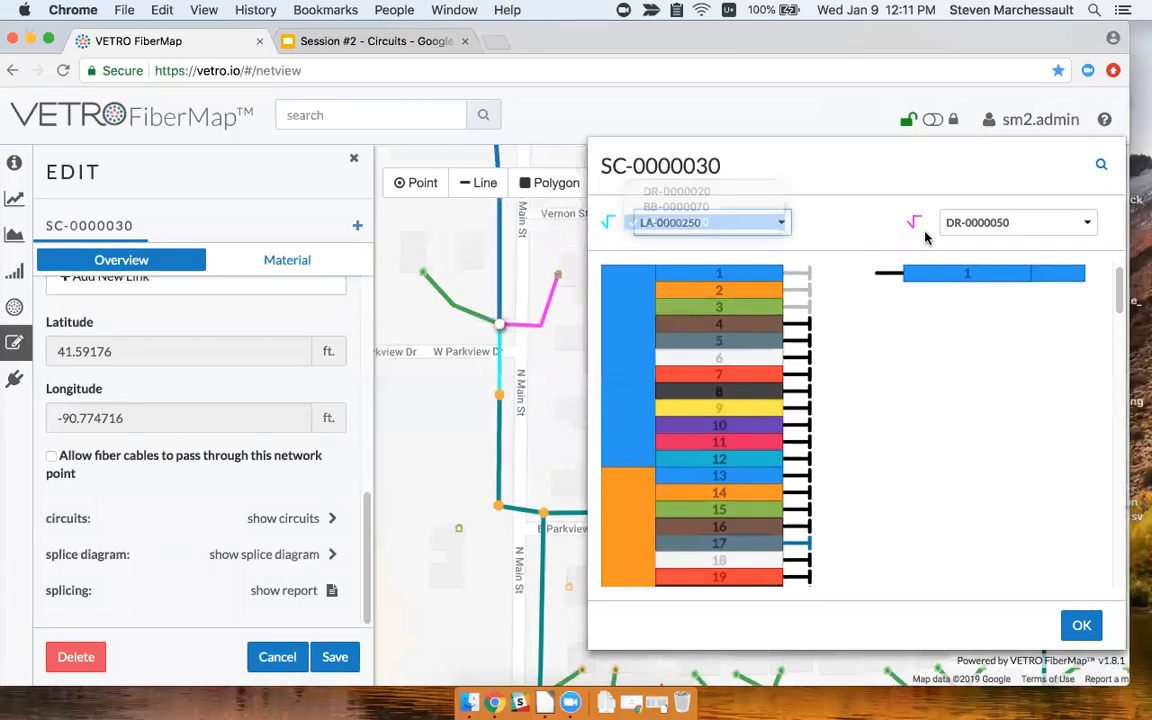
left_click(1037, 228)
left_click(1025, 207)
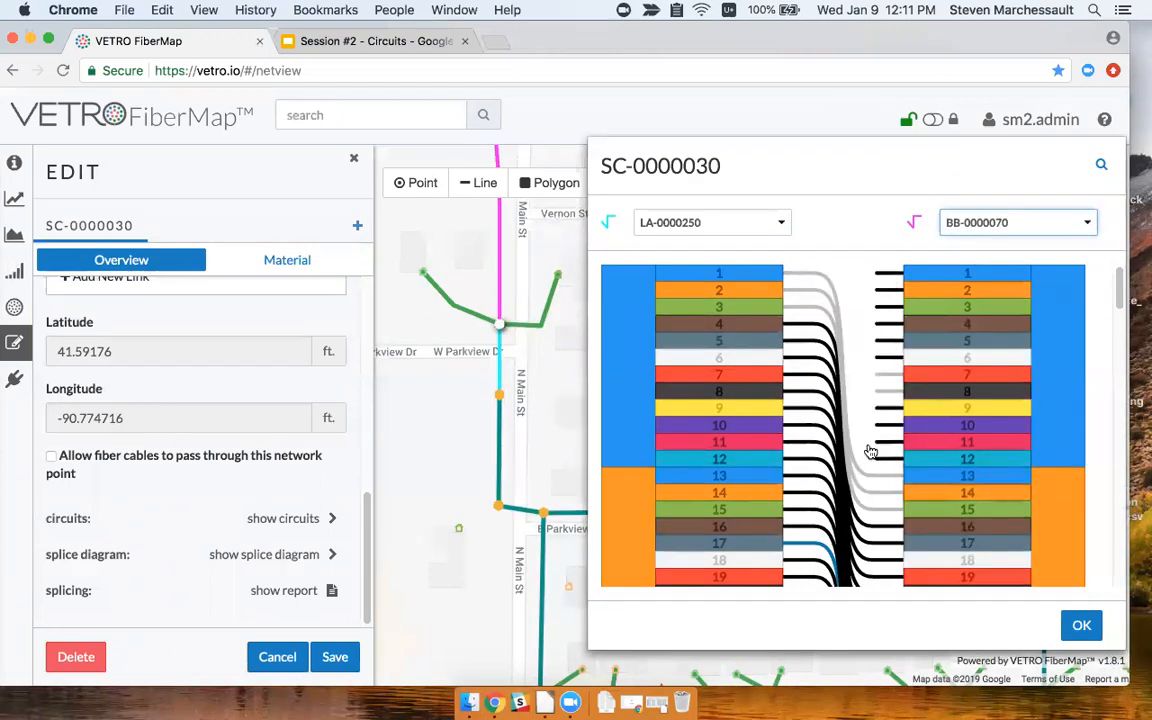
scroll(870, 450, "down", 5)
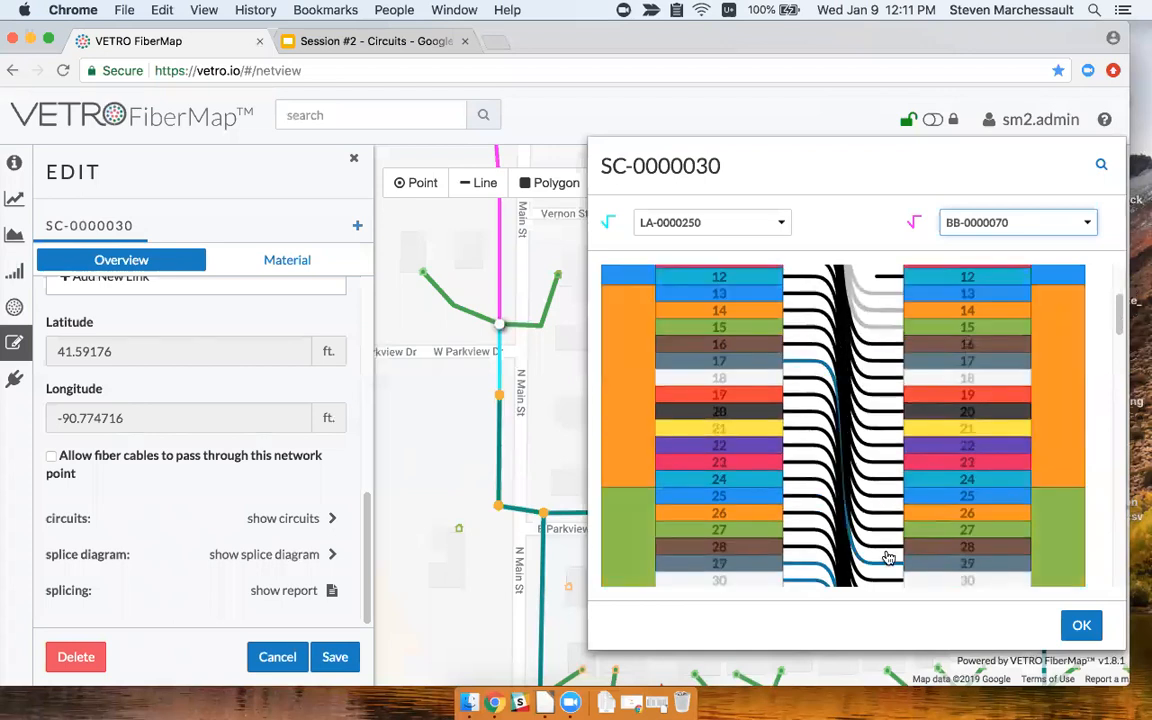
left_click(886, 559)
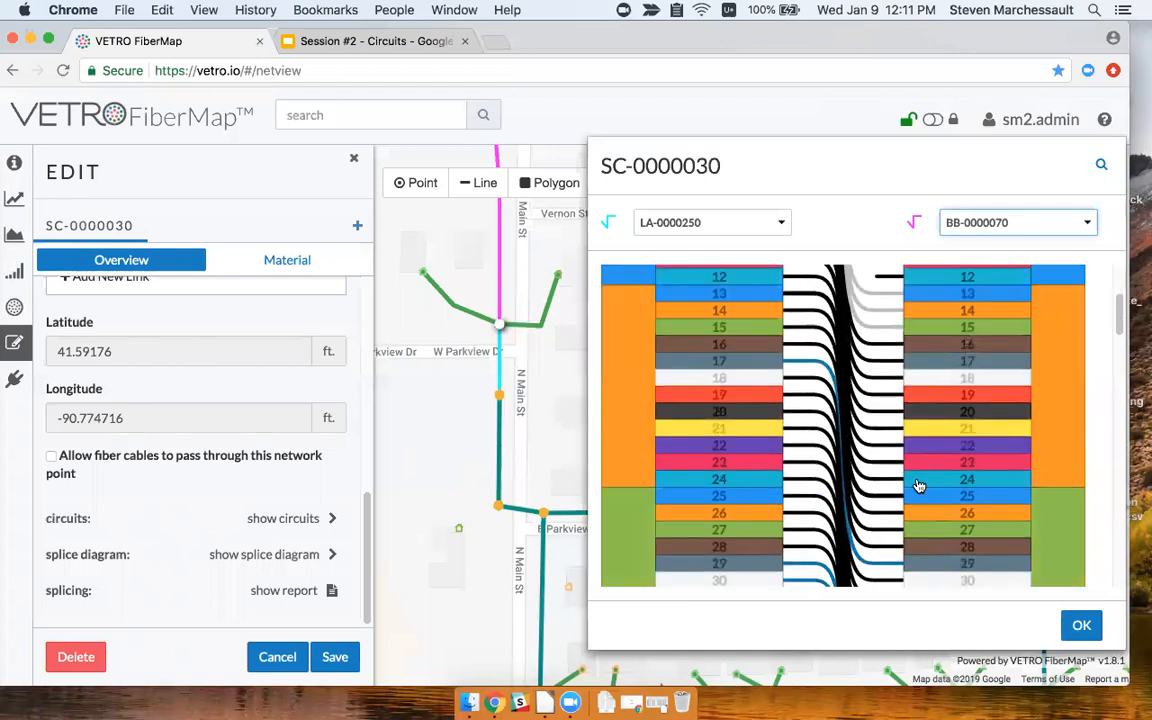
left_click(1077, 620)
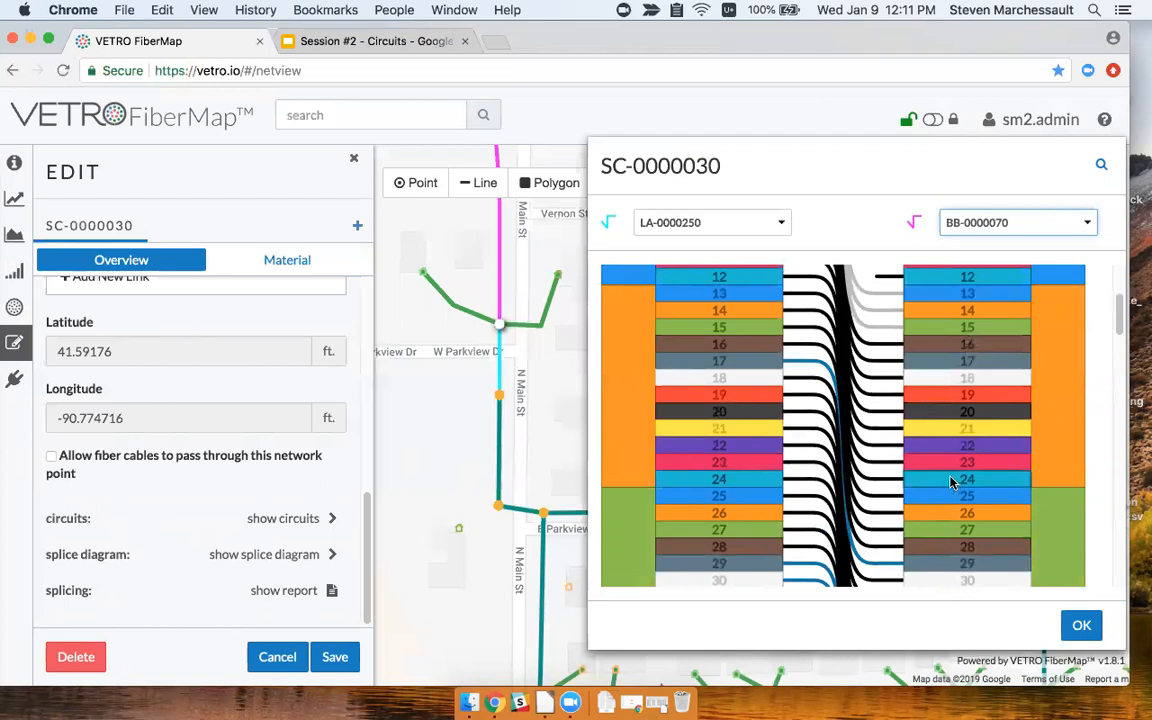
left_click(1084, 627)
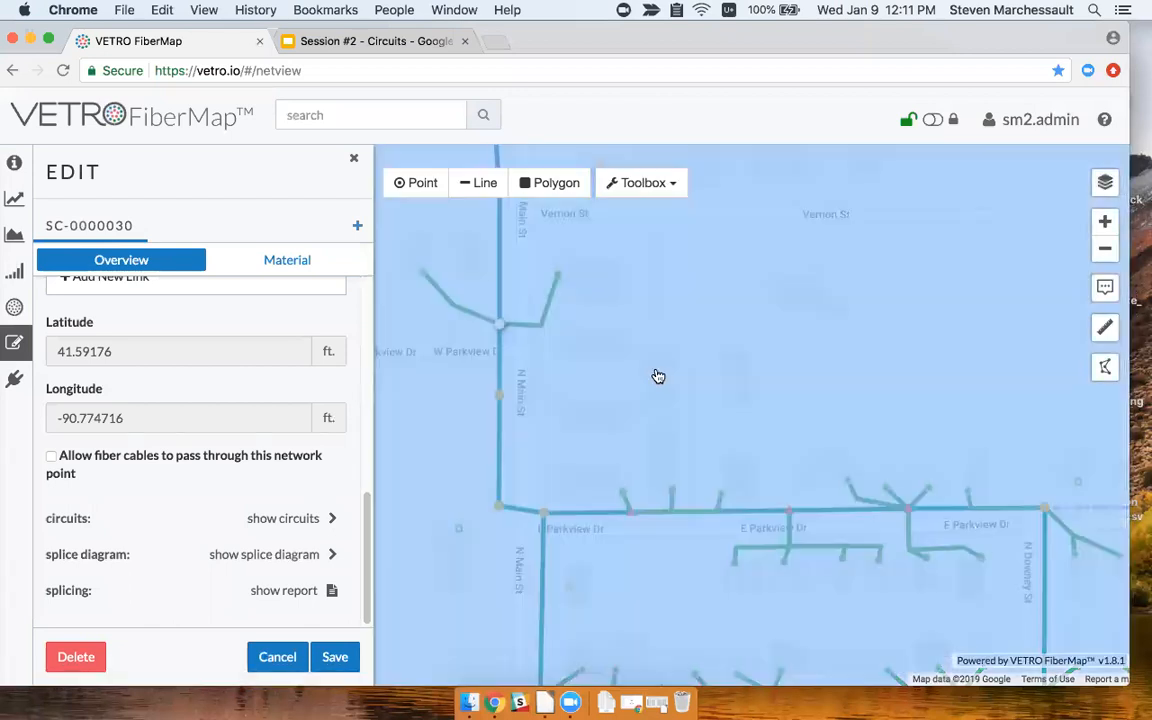
Cut fiber 50's pass-through connection in FAT-0000740's splice diagram.
left_click(511, 397)
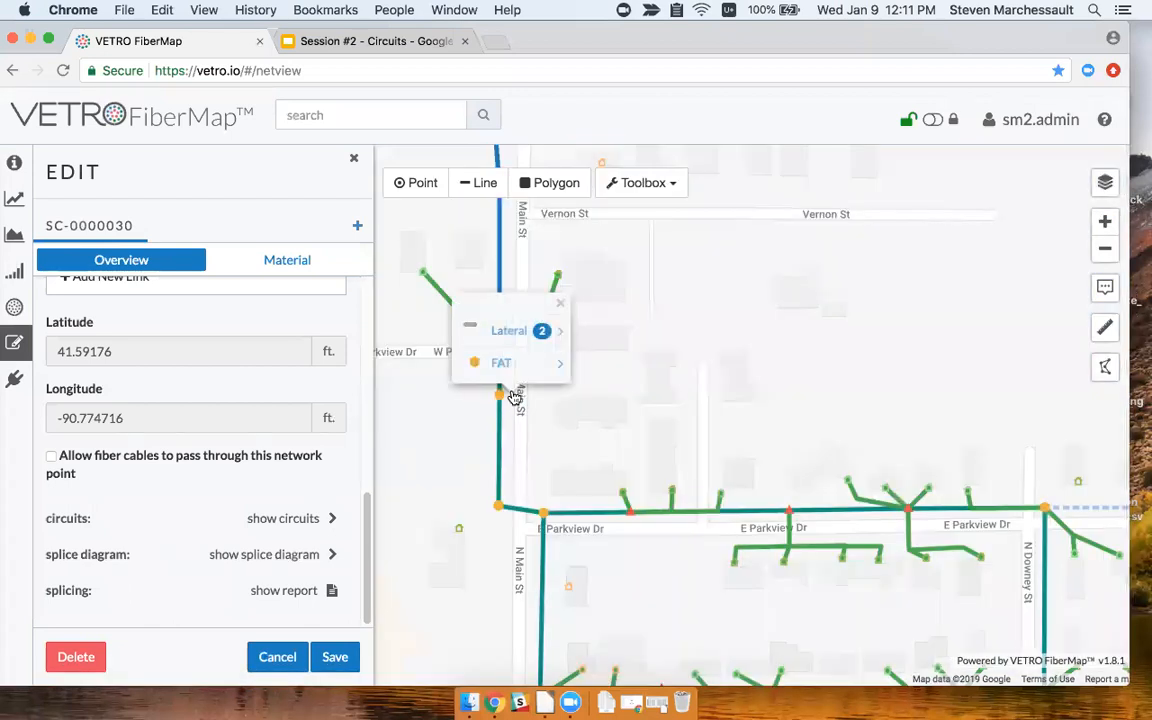
left_click(504, 363)
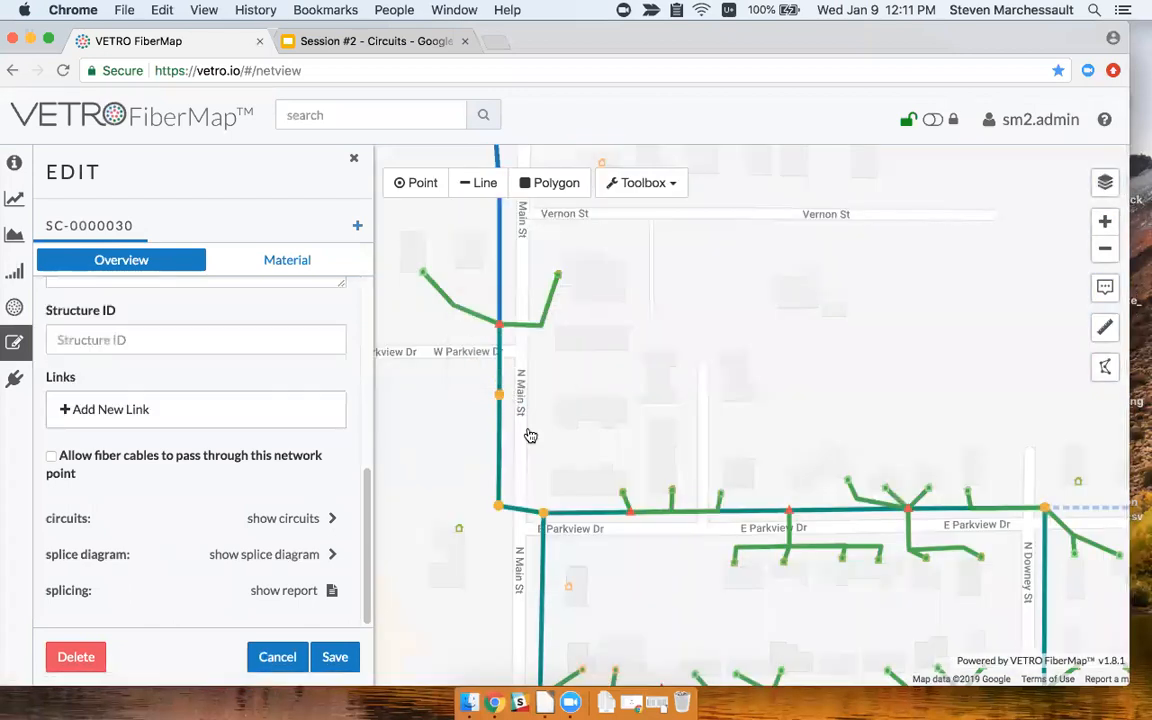
left_click(285, 556)
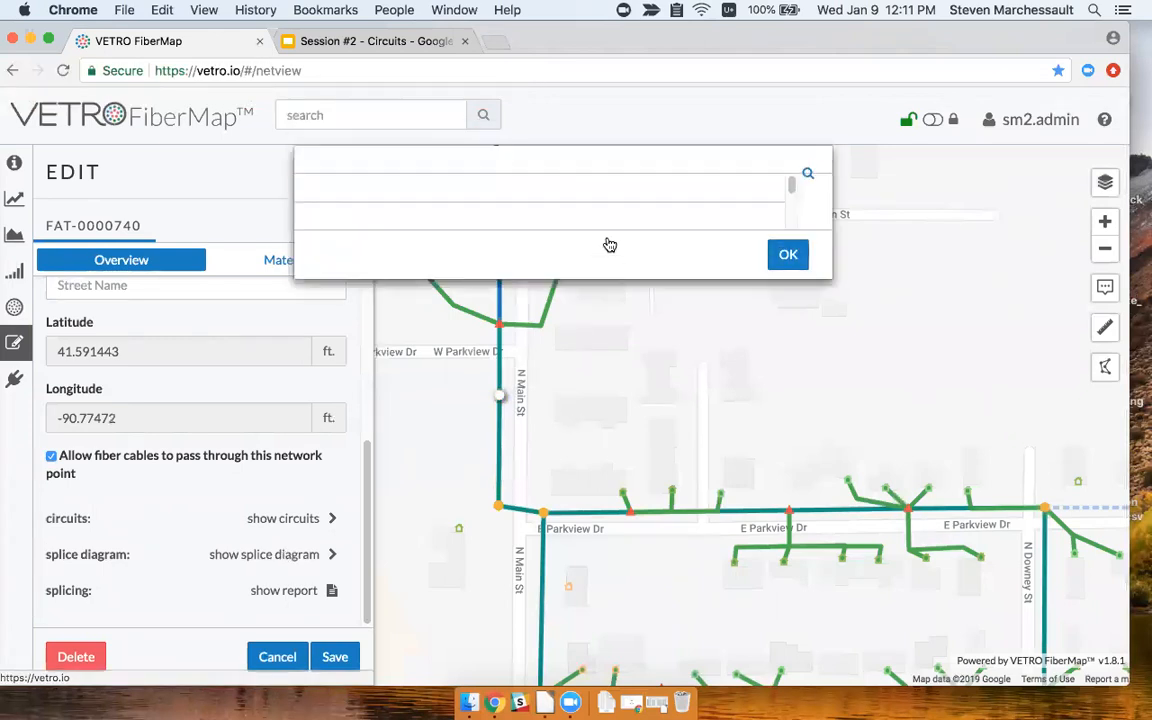
left_click_drag(716, 178, 866, 142)
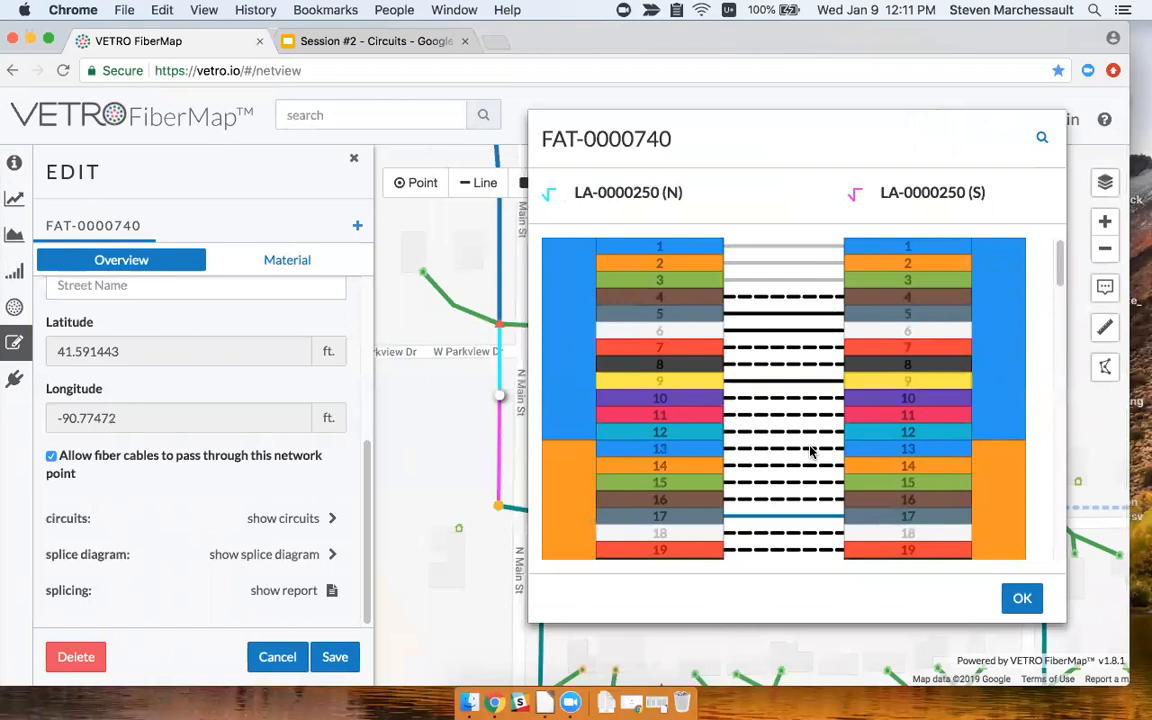
scroll(810, 452, "down", 7)
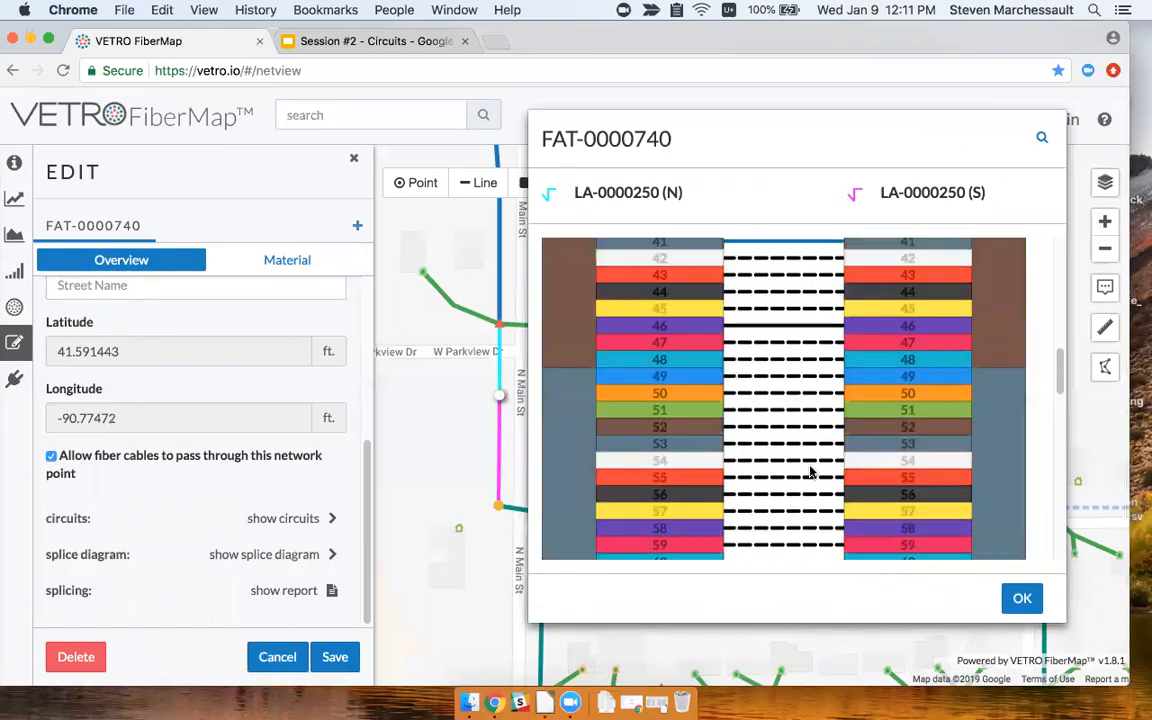
left_click(767, 396)
right_click(761, 396)
left_click(765, 408)
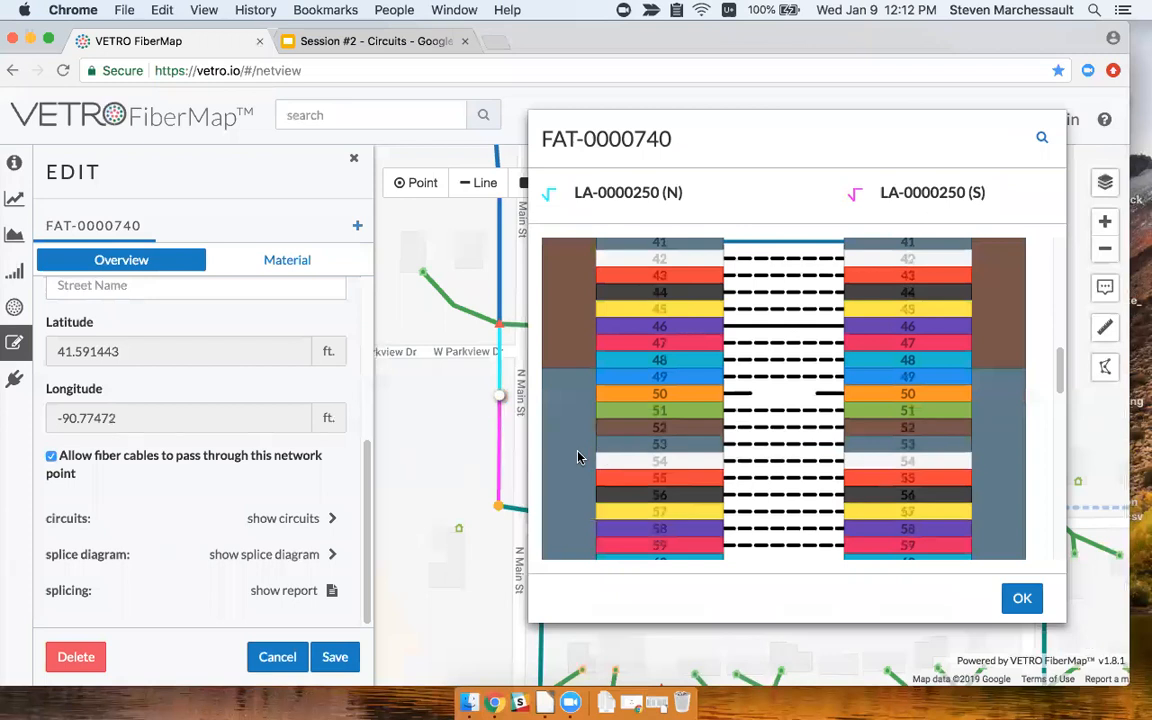
left_click(578, 457)
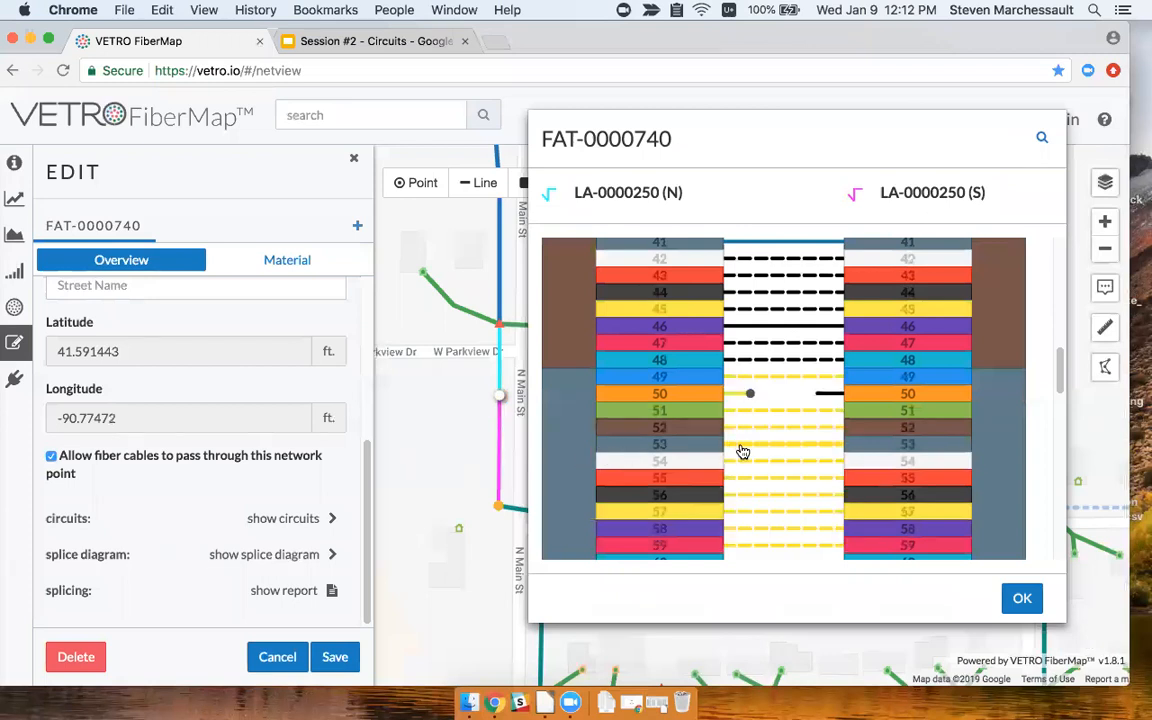
left_click(741, 447)
key("Escape")
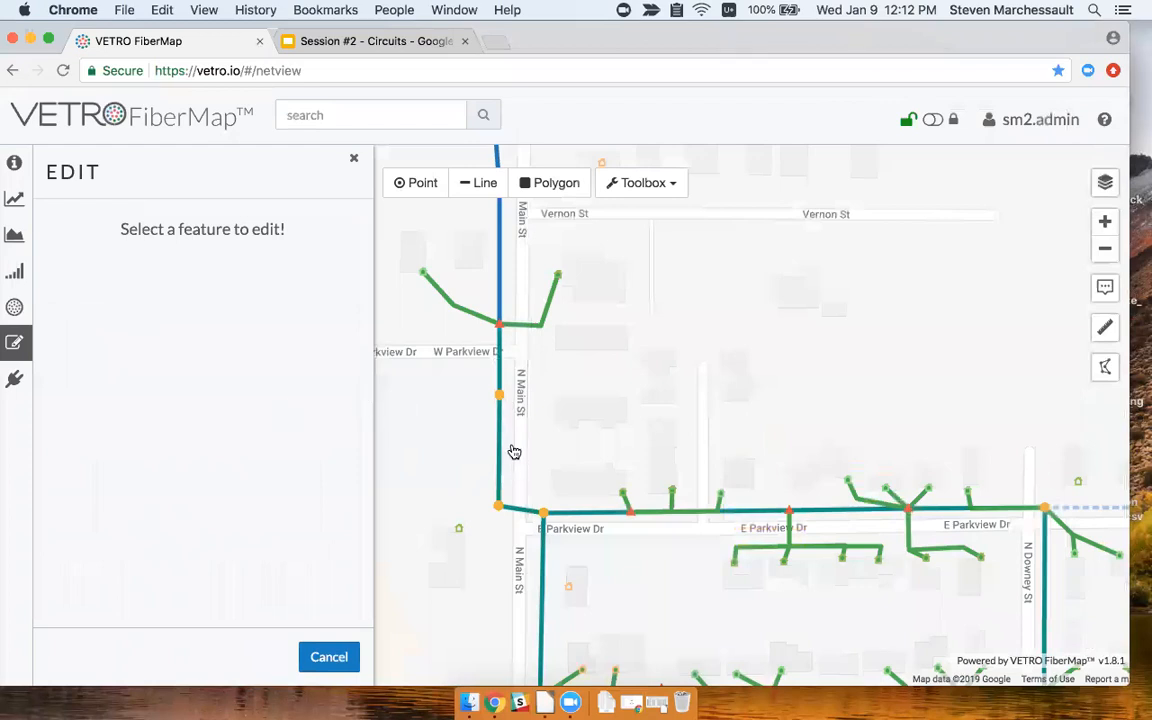
Reopen FAT-0000740's splice diagram and cut fibers 51 and 52.
left_click(498, 398)
left_click(490, 362)
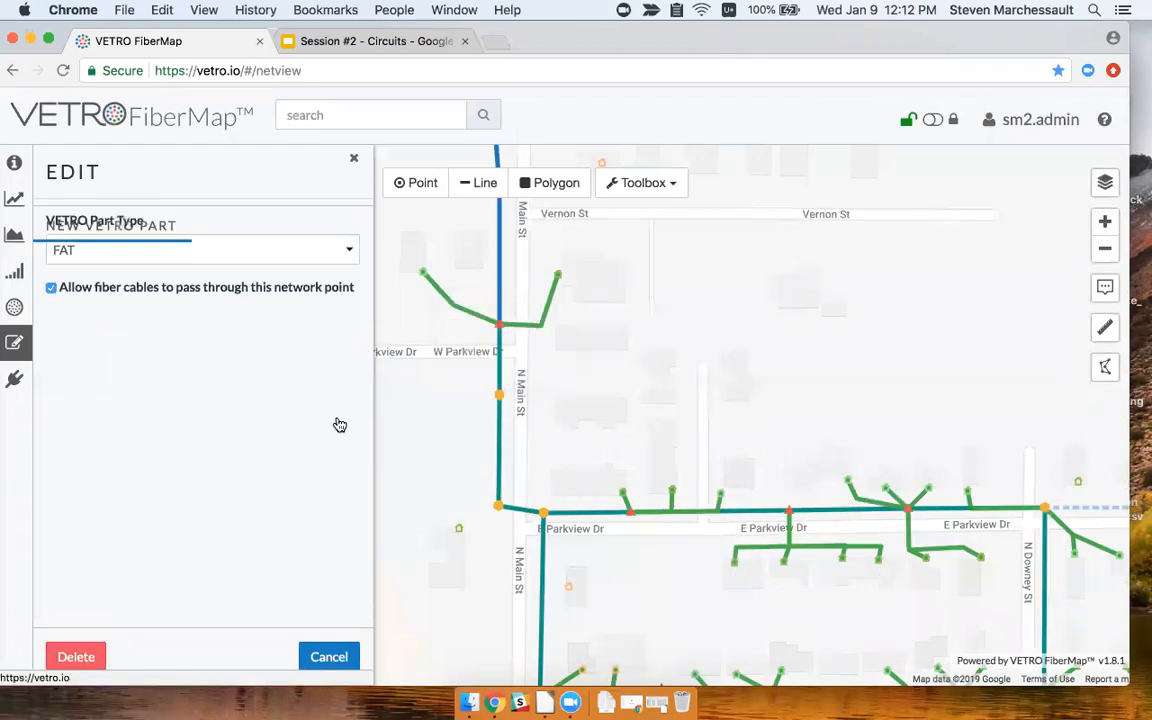
scroll(298, 568, "down", 2)
scroll(298, 570, "down", 2)
right_click(292, 591)
left_click(276, 591)
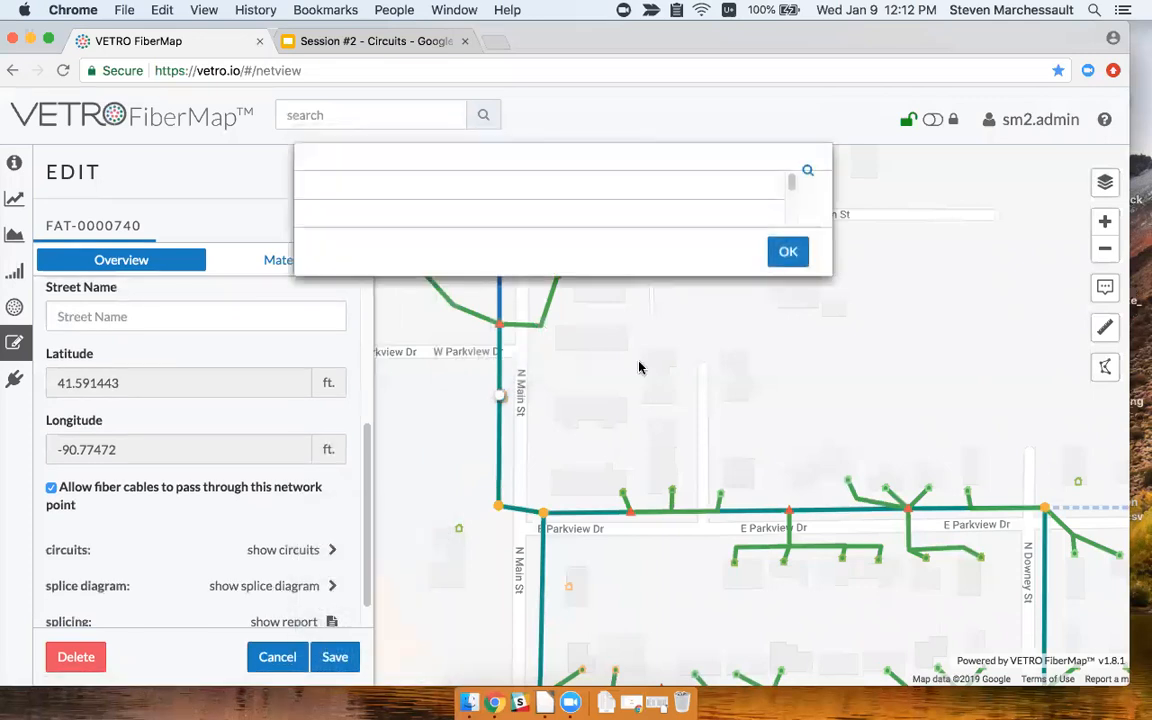
scroll(548, 465, "down", 5)
scroll(548, 465, "down", 3)
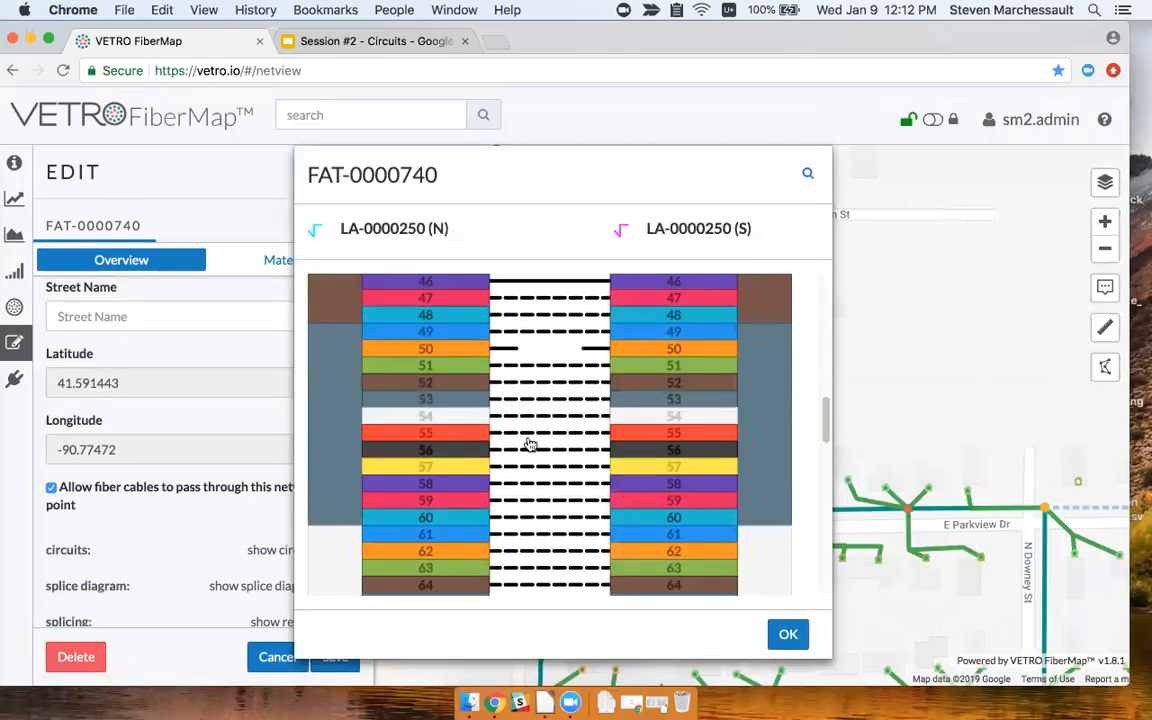
left_click(533, 383)
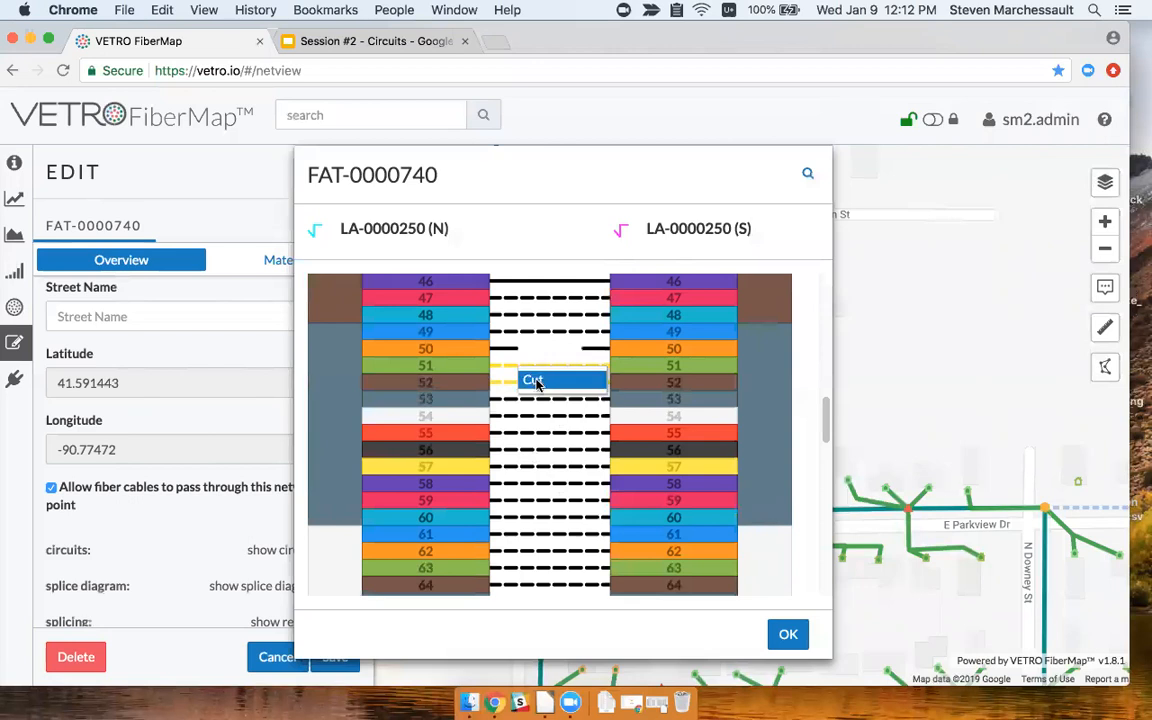
left_click(530, 378)
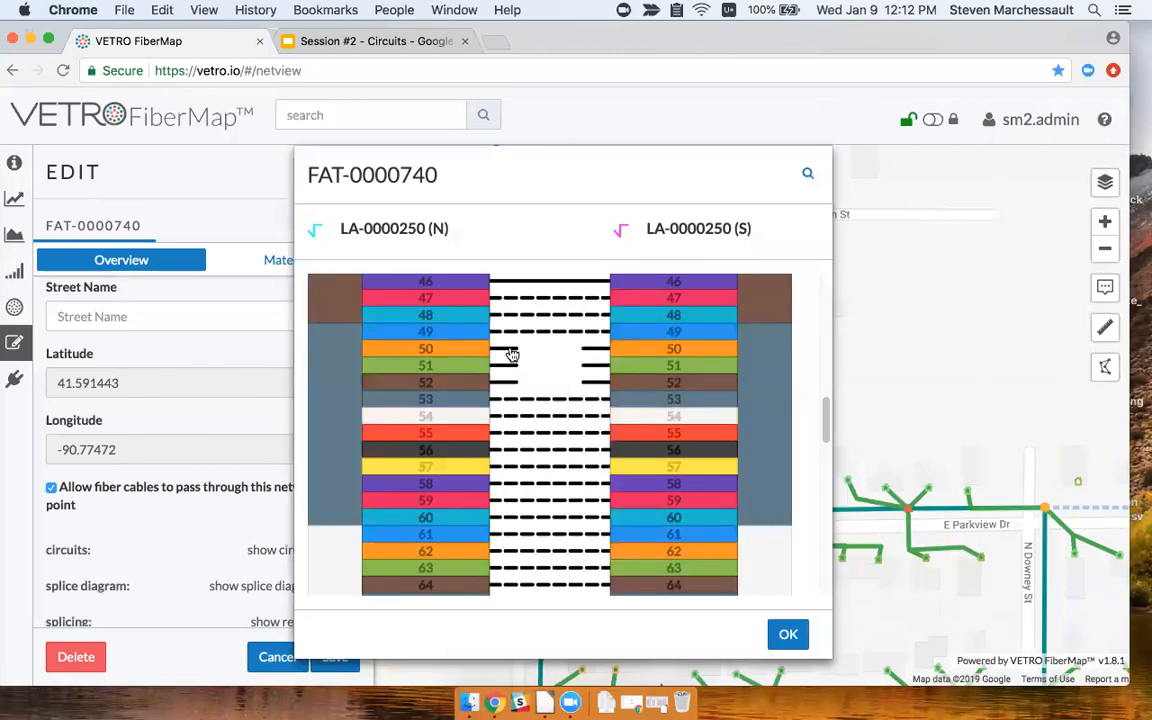
Re-splice incoming fibers 50–52 to the outgoing side with Splice All.
left_click(515, 352)
left_click_drag(516, 350, 592, 388)
left_click_drag(516, 363, 522, 362)
left_click(597, 350)
left_click(600, 366)
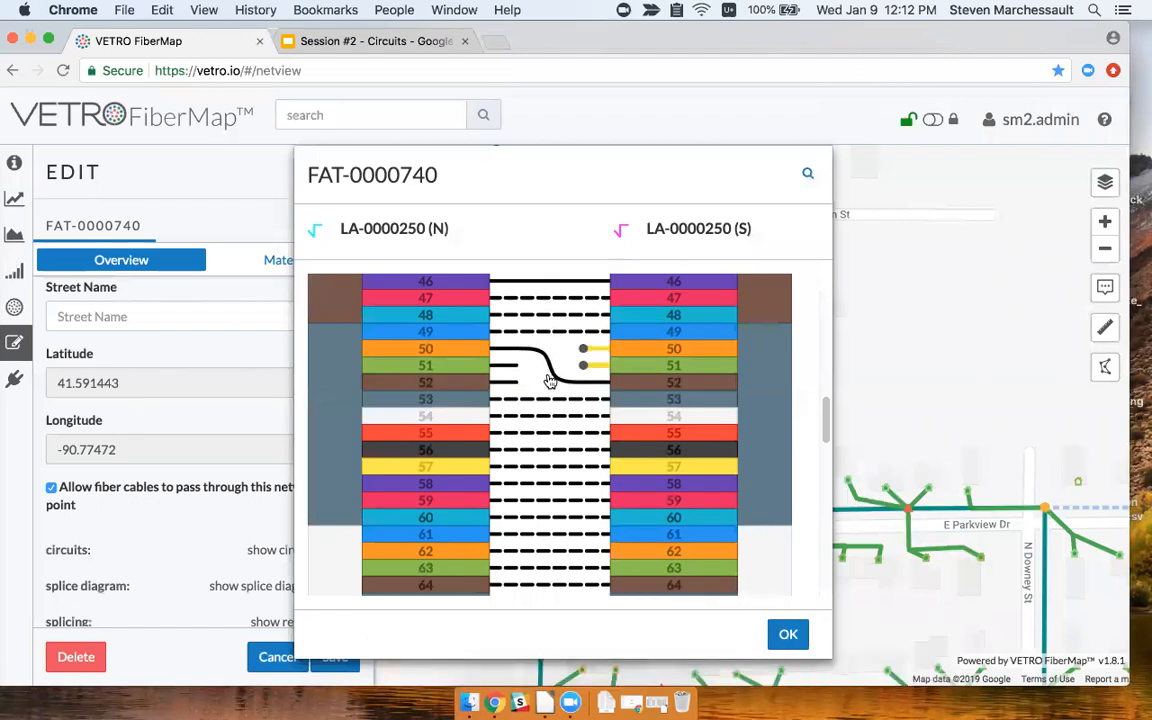
left_click(507, 367)
left_click(505, 383)
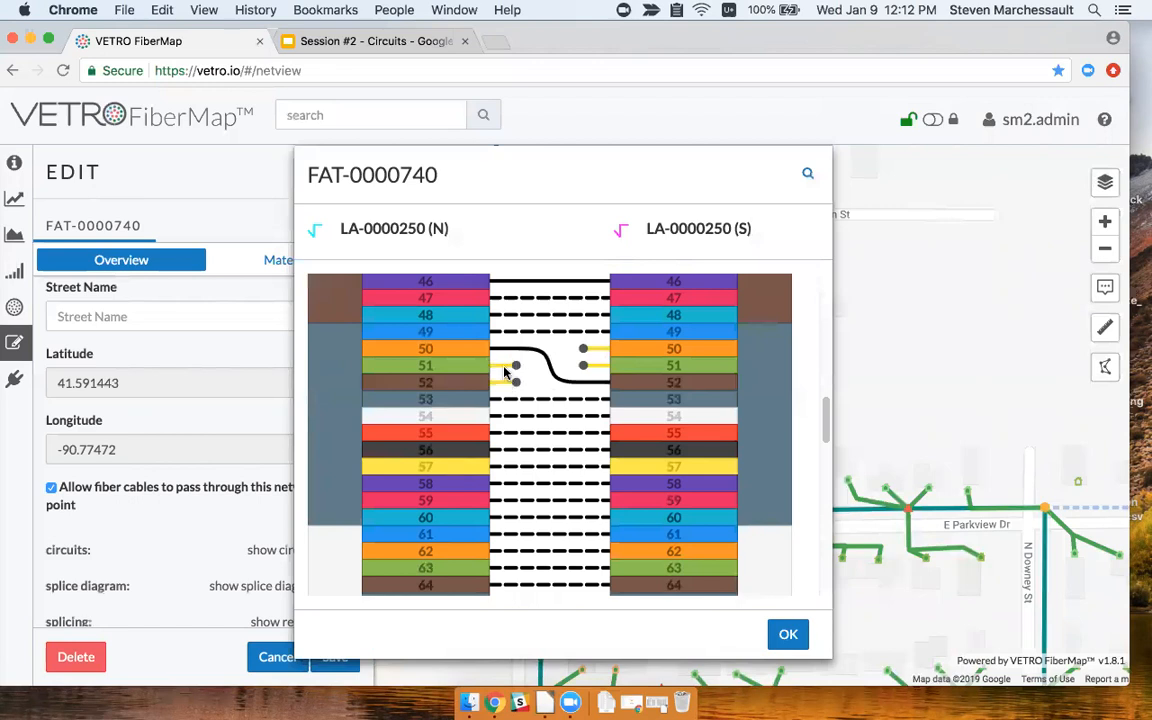
right_click(505, 372)
left_click(512, 380)
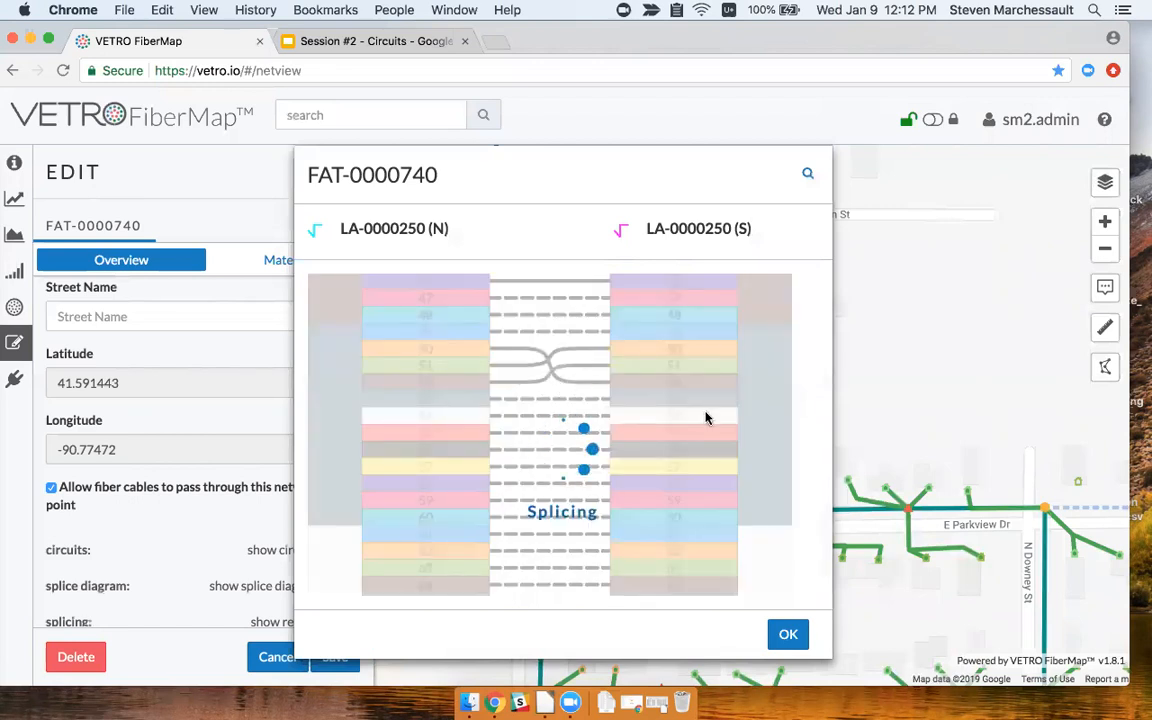
Cut the crossed splices on fibers 50 to 52 and close the diagram.
left_click(766, 427)
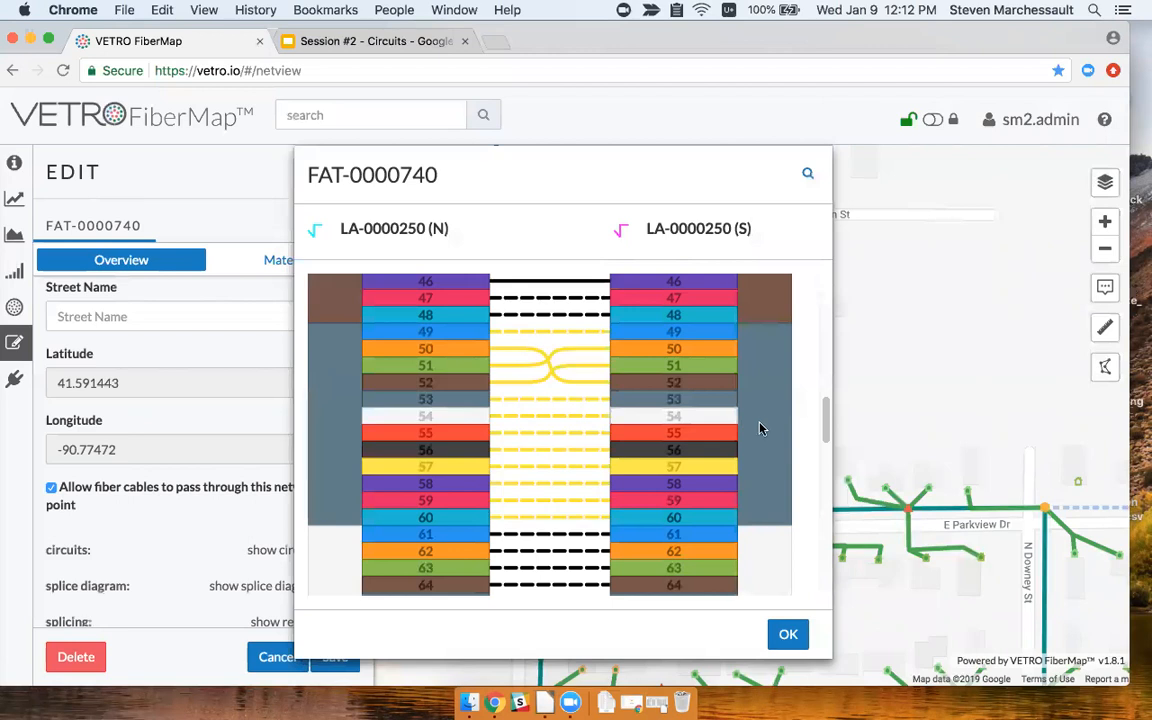
left_click(508, 381)
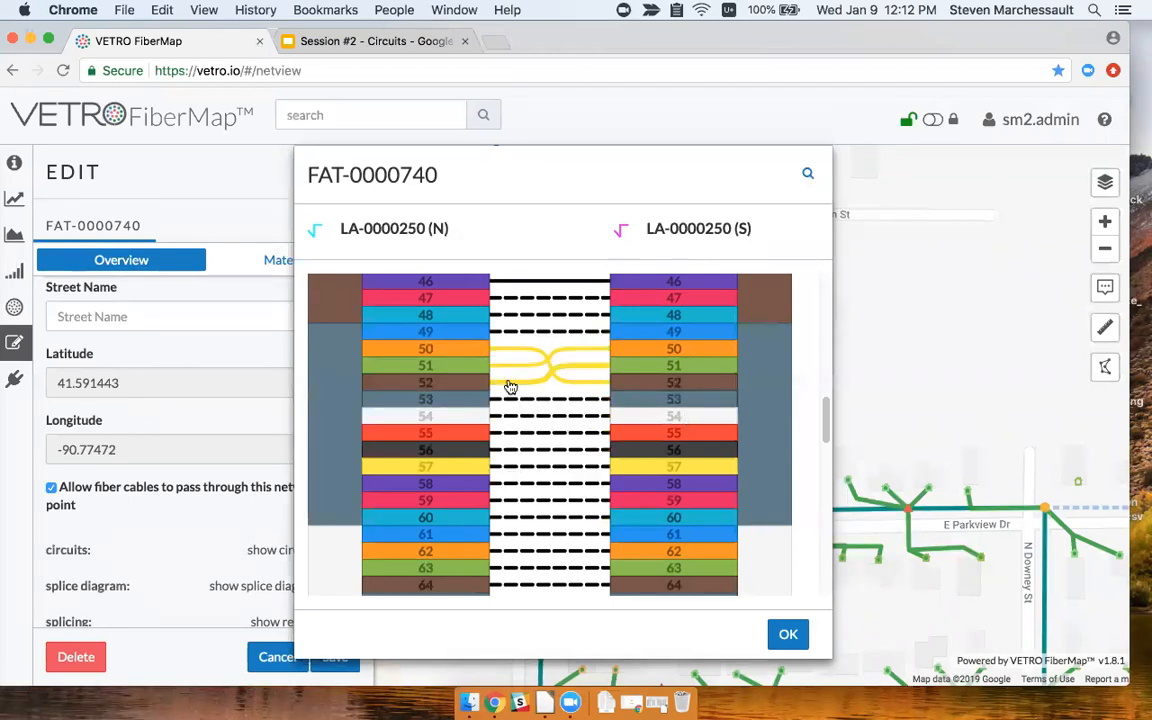
right_click(508, 369)
left_click(518, 381)
left_click(788, 635)
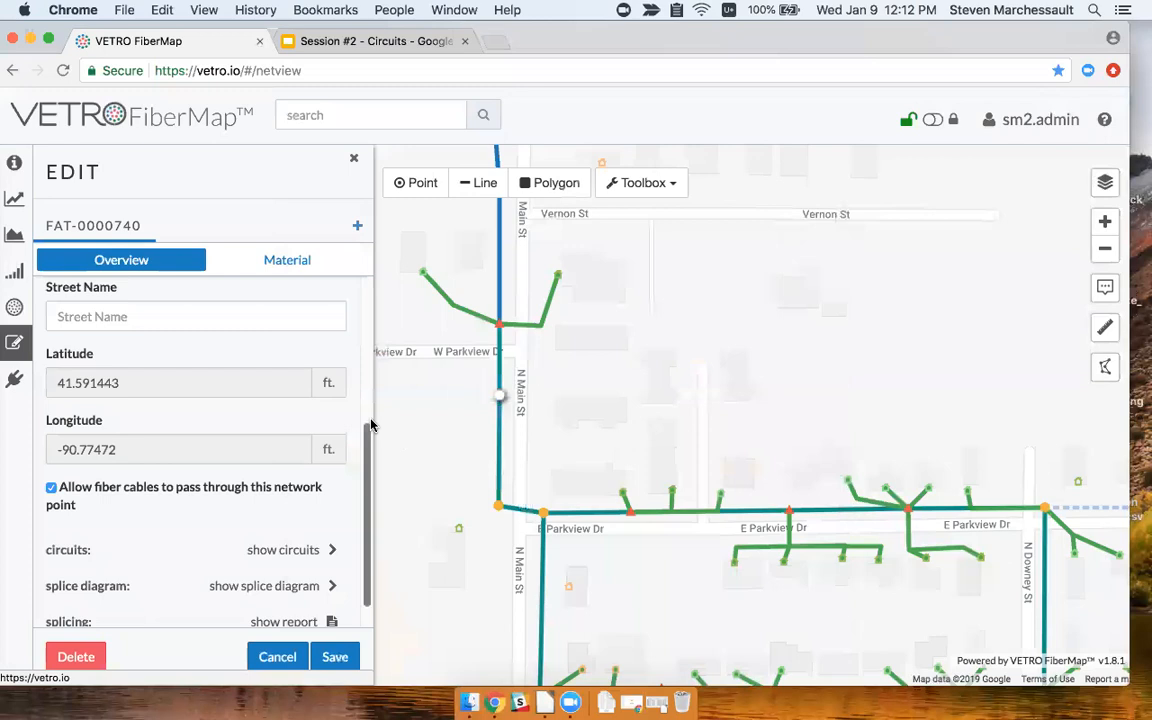
Add a Splitter with 1:4 configuration (SP-0001360) to FAT-0000740.
left_click_drag(388, 342, 416, 350)
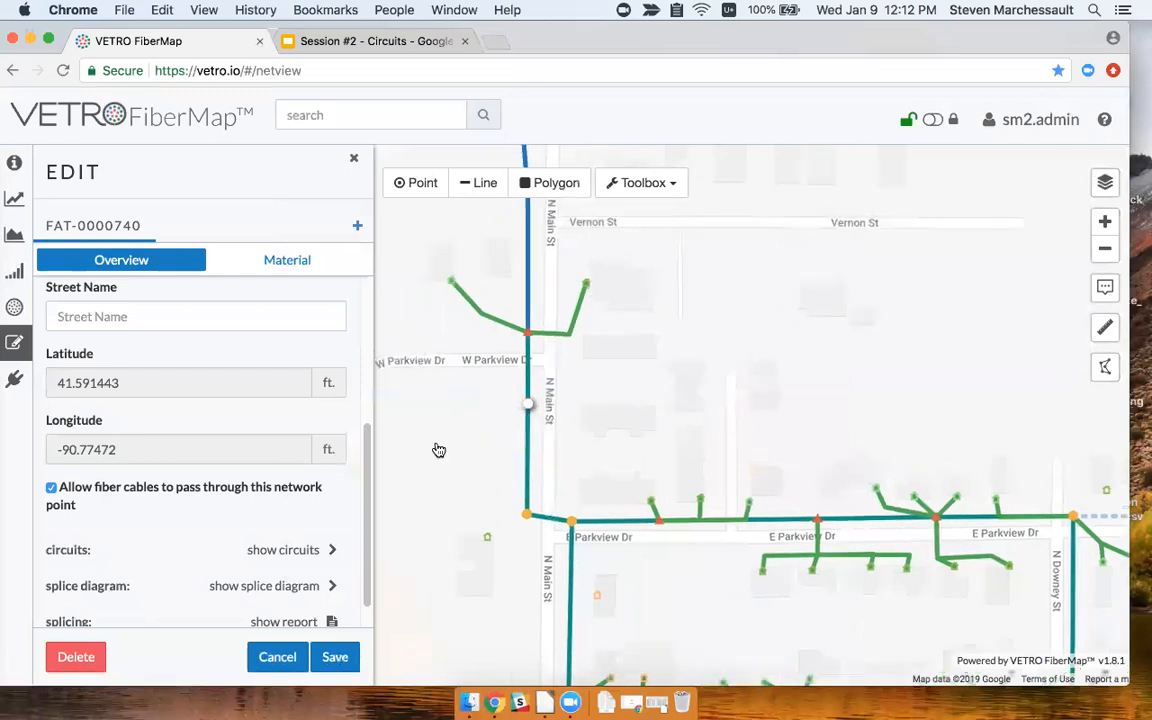
left_click_drag(462, 425, 484, 421)
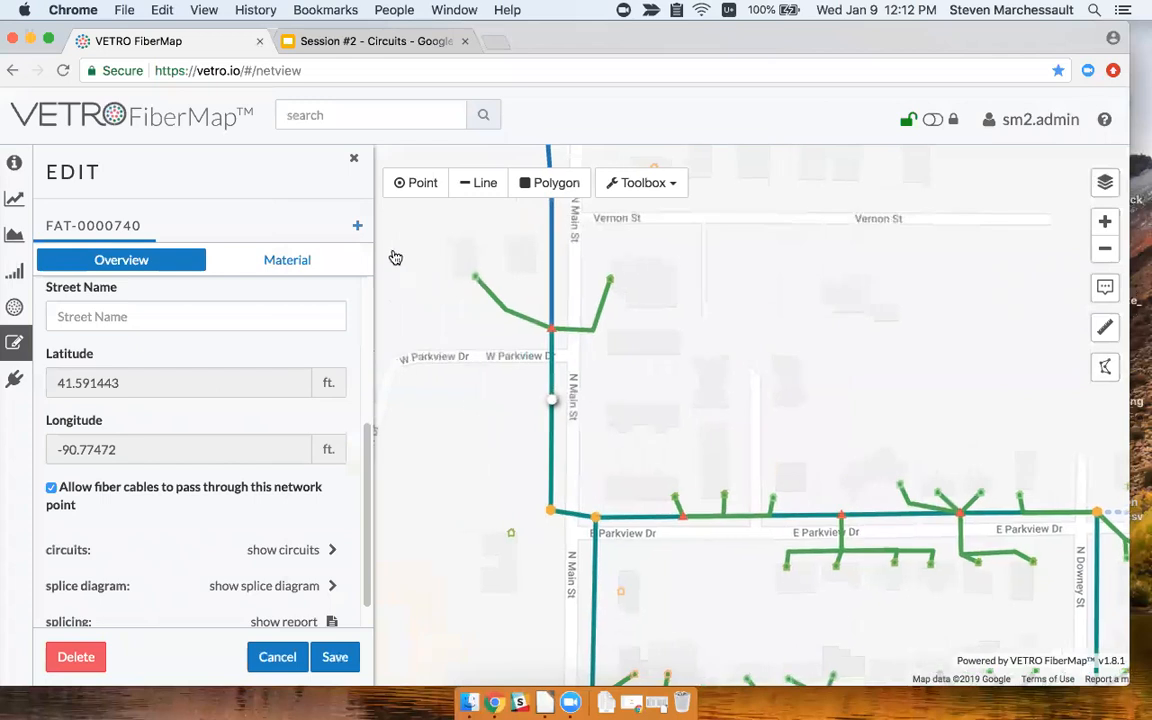
left_click(357, 226)
left_click(222, 228)
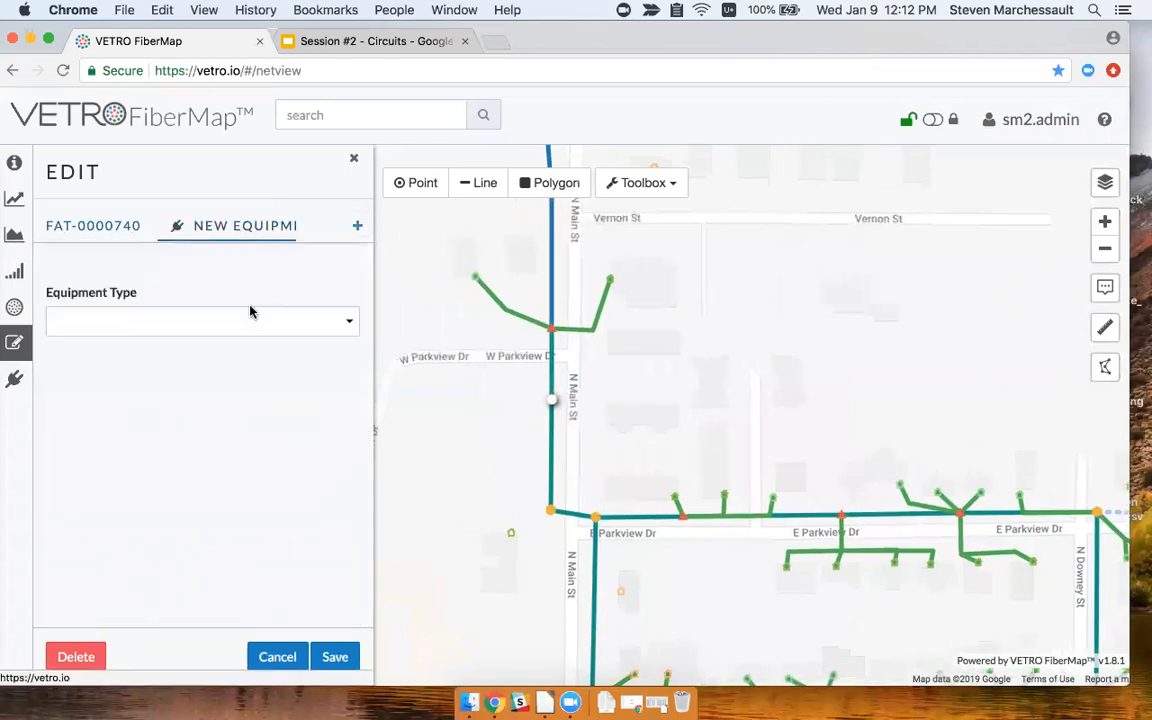
left_click(254, 292)
left_click(257, 305)
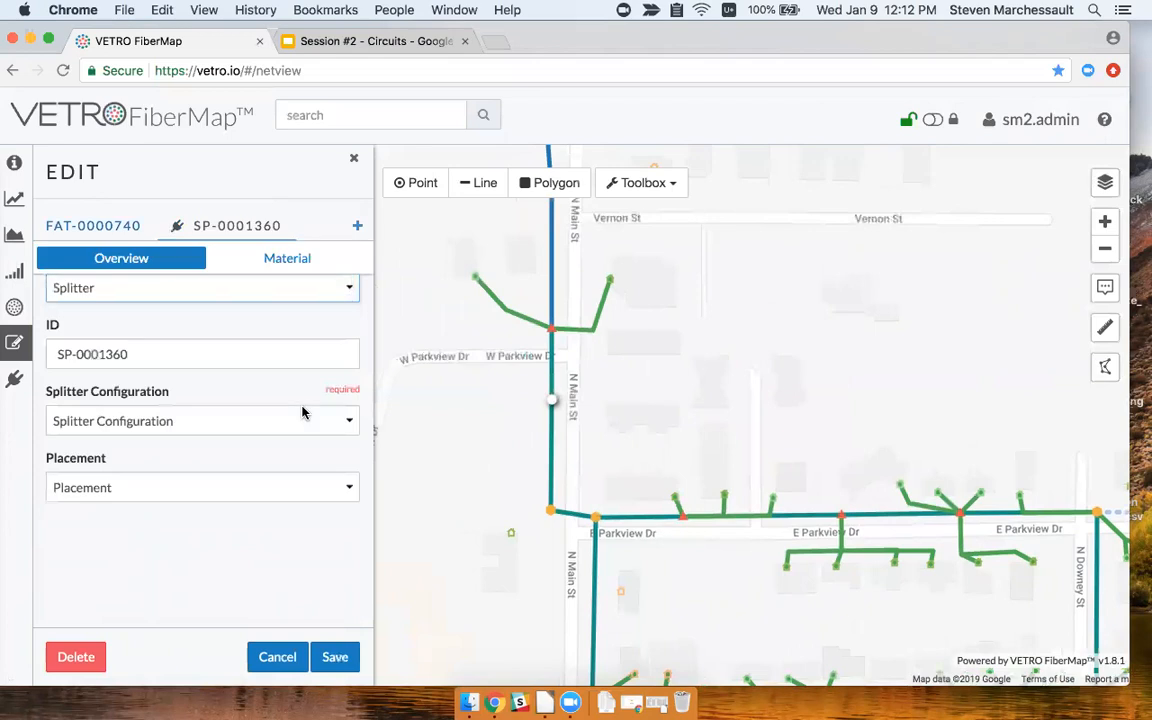
left_click(297, 454)
left_click(302, 487)
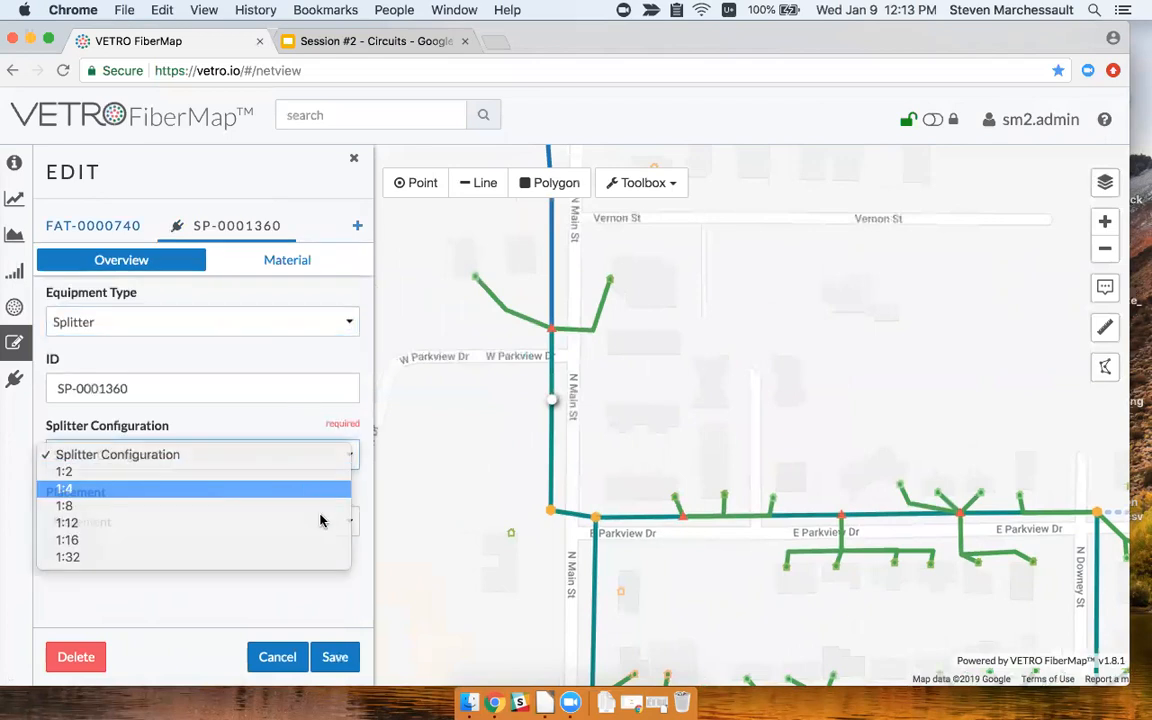
Add a second Splitter with 1:8 configuration (SP-0001370).
left_click(360, 229)
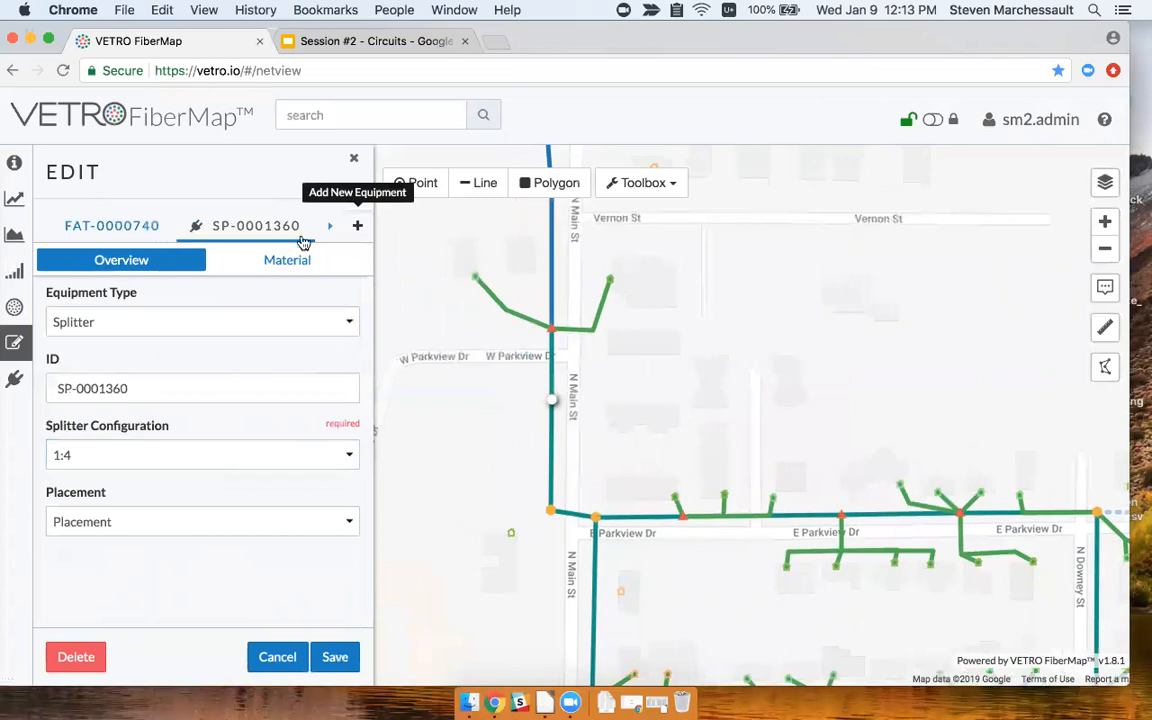
left_click(257, 231)
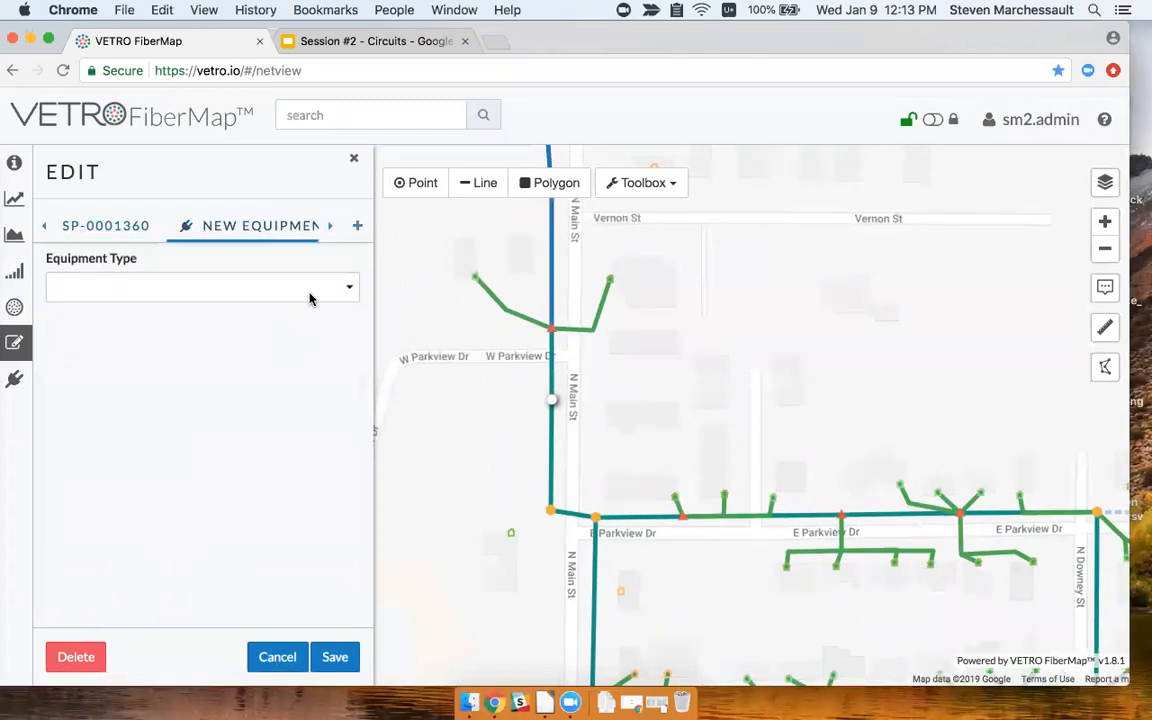
left_click(311, 292)
left_click(297, 304)
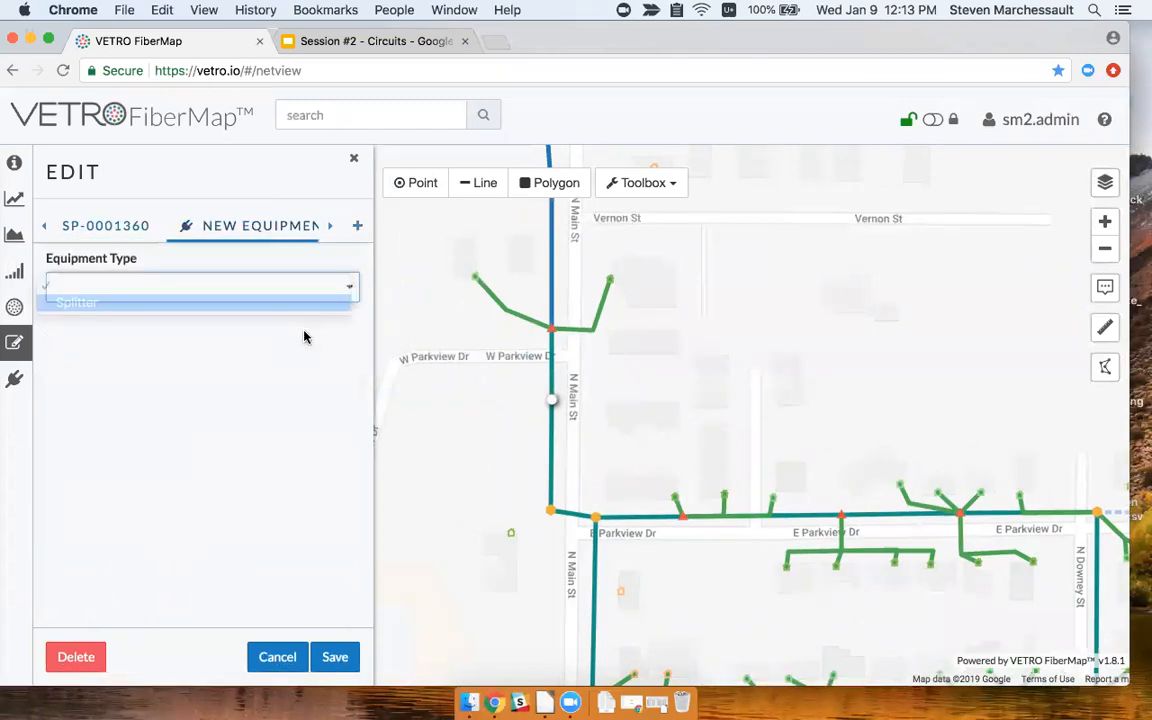
left_click(279, 455)
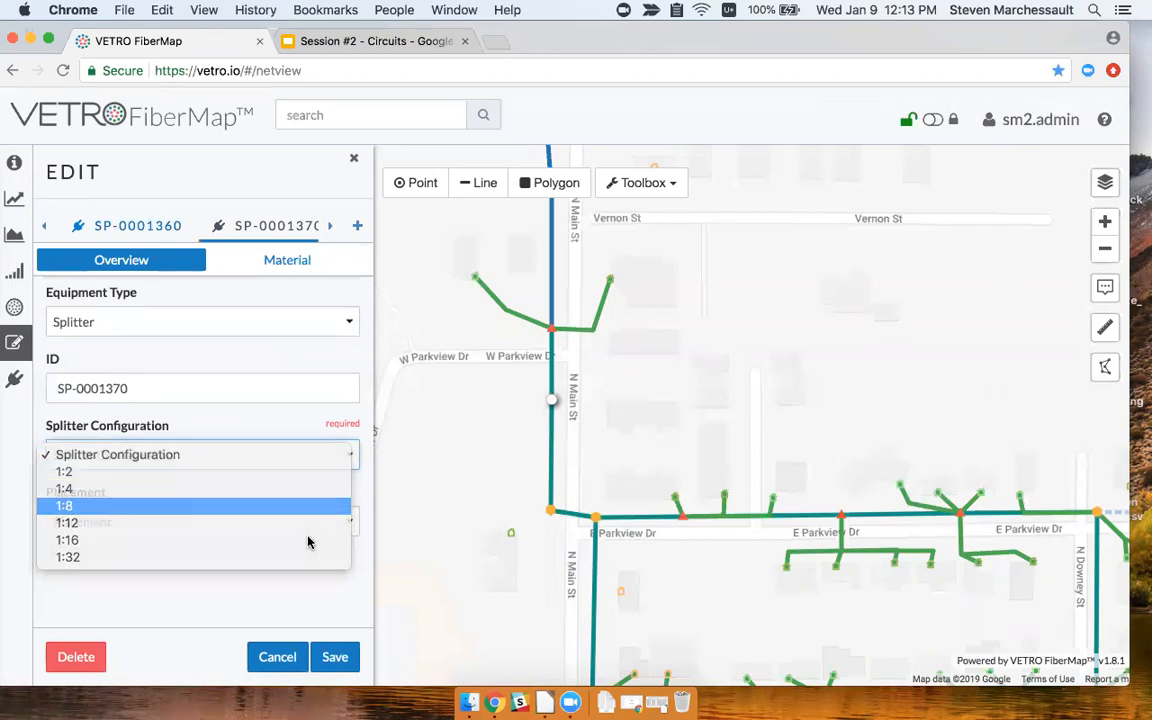
left_click(309, 504)
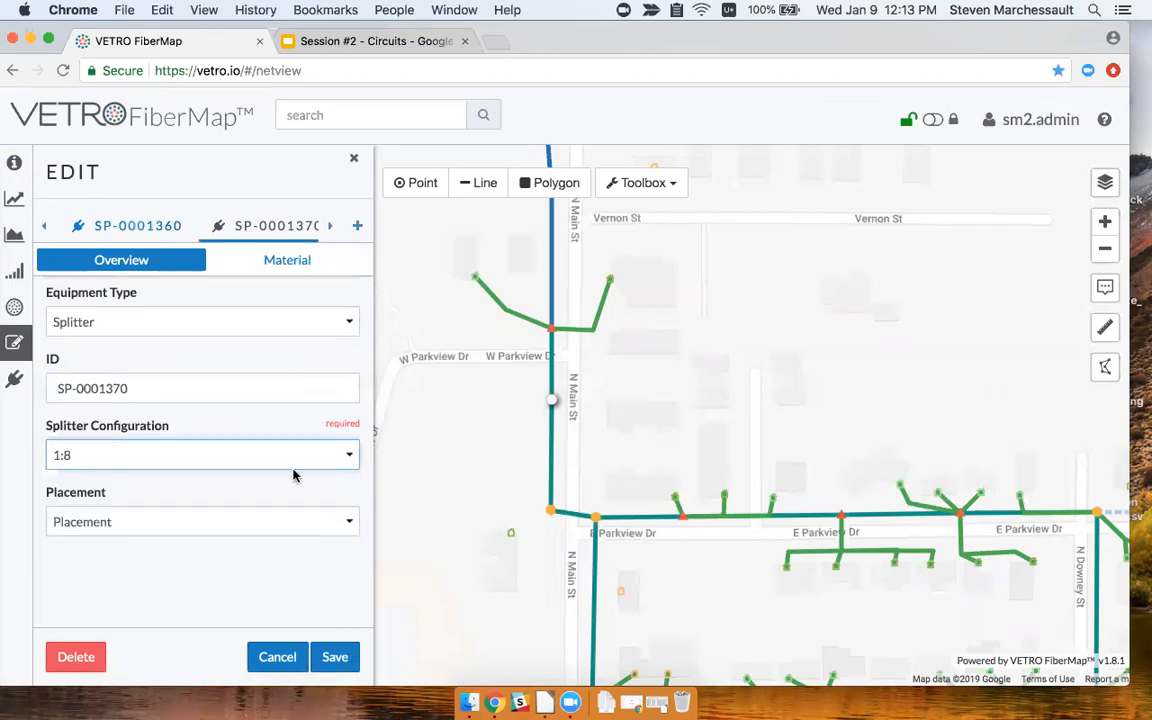
Return to the FAT-0000740 details and show its splice diagram.
left_click(44, 225)
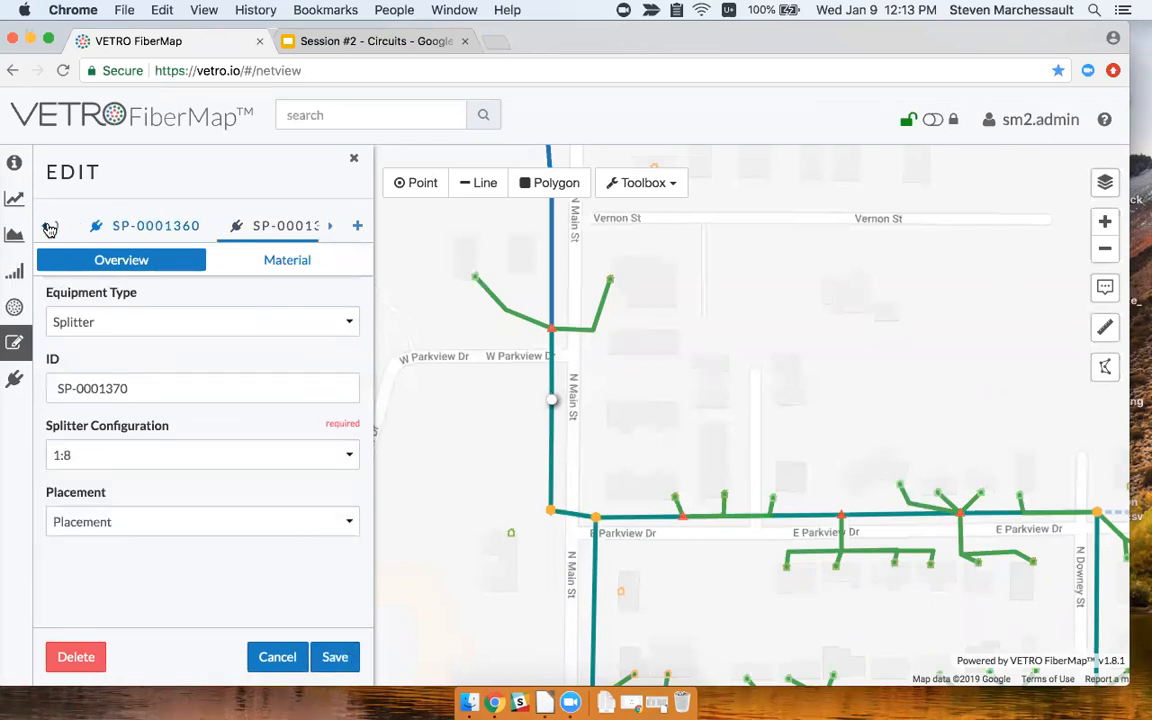
left_click(88, 227)
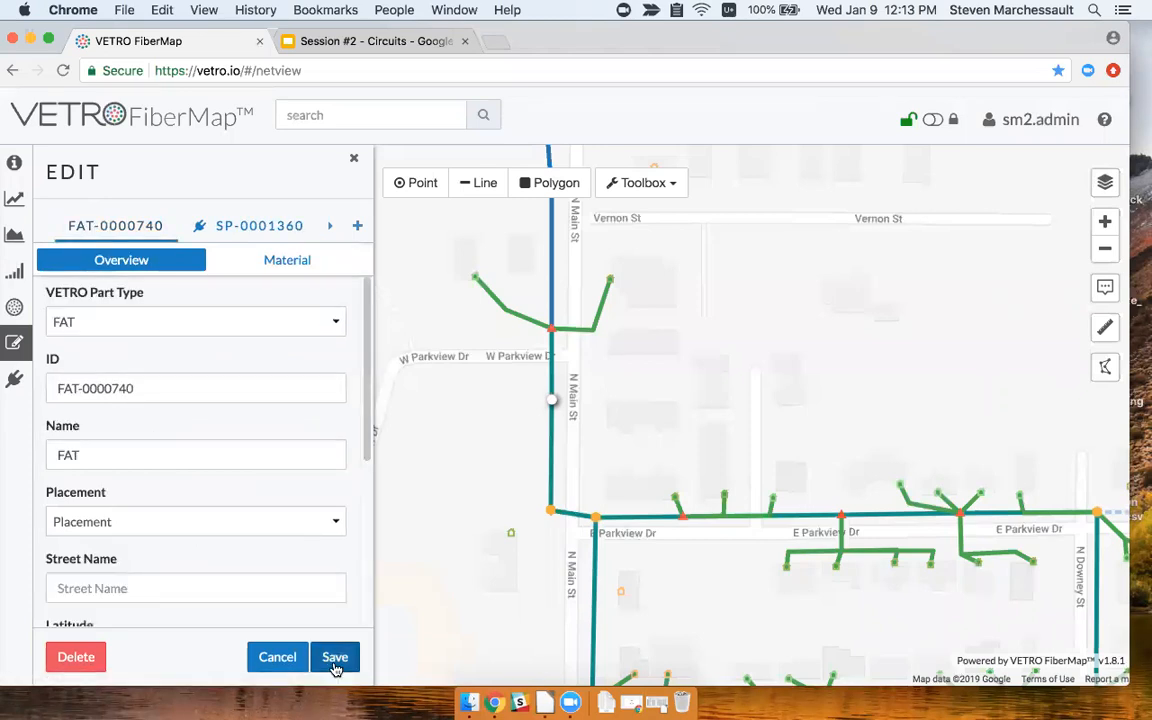
scroll(284, 545, "down", 5)
left_click(289, 554)
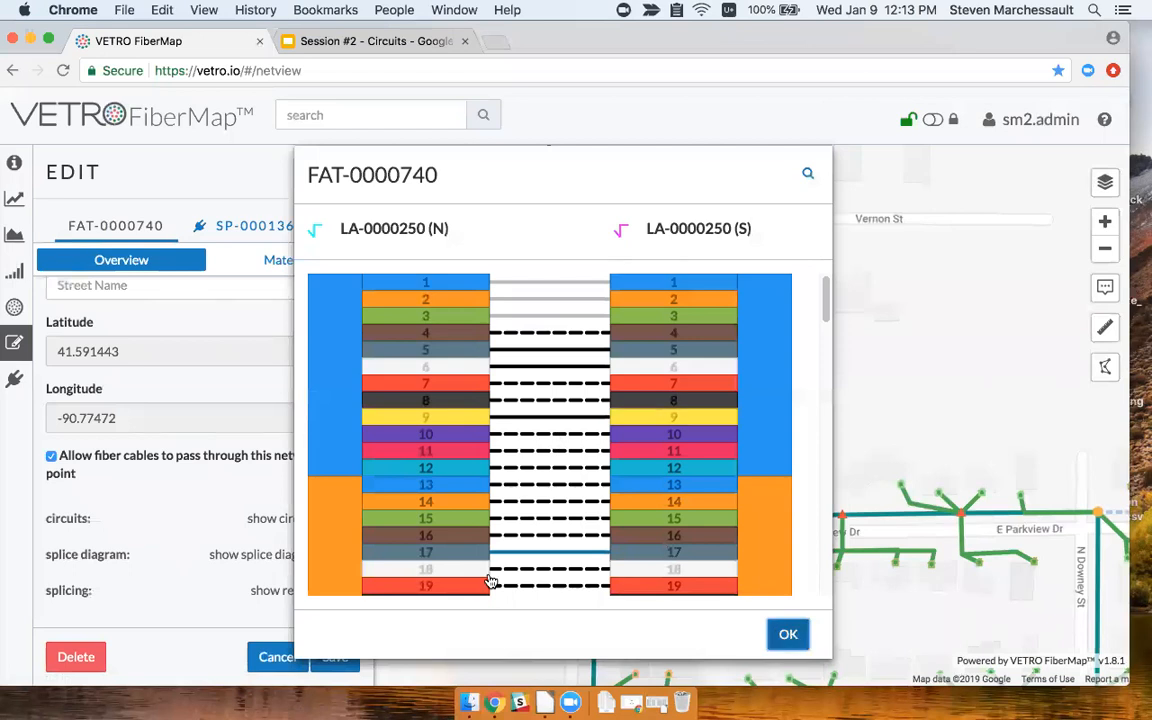
Save the FAT edits, then reopen FAT-0000740 and its splice diagram.
left_click(788, 634)
left_click(337, 656)
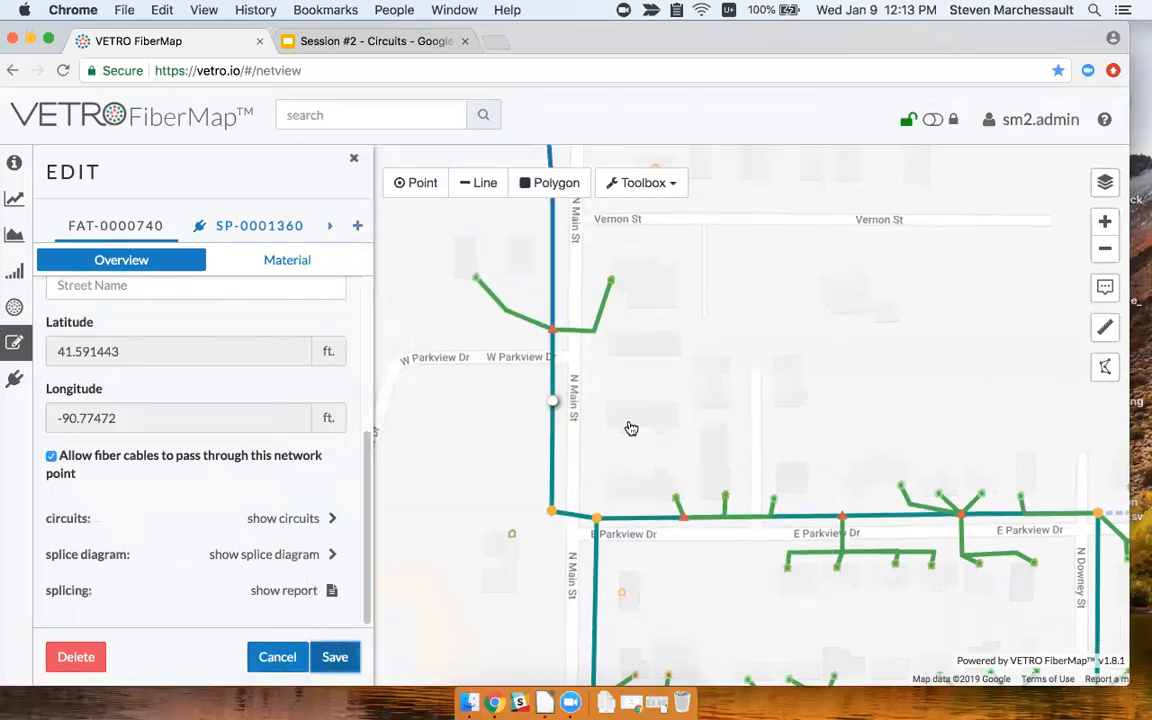
left_click_drag(558, 406, 515, 398)
left_click(514, 395)
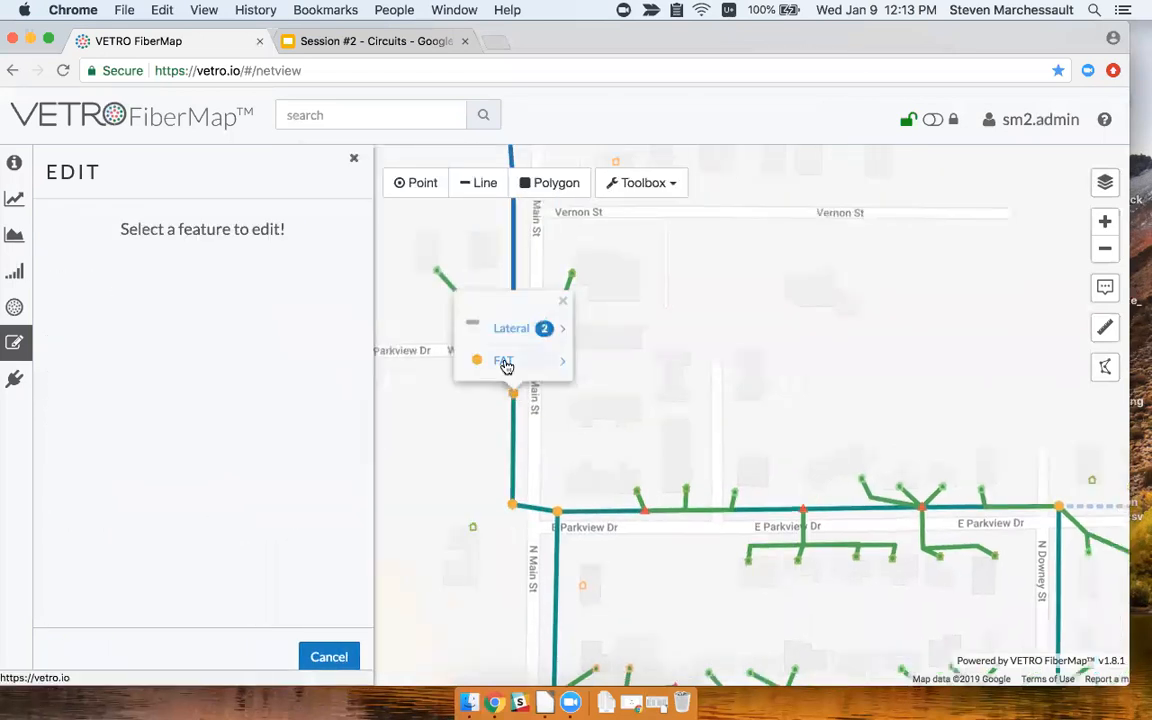
left_click(506, 365)
scroll(255, 511, "down", 5)
left_click(283, 517)
scroll(497, 478, "down", 10)
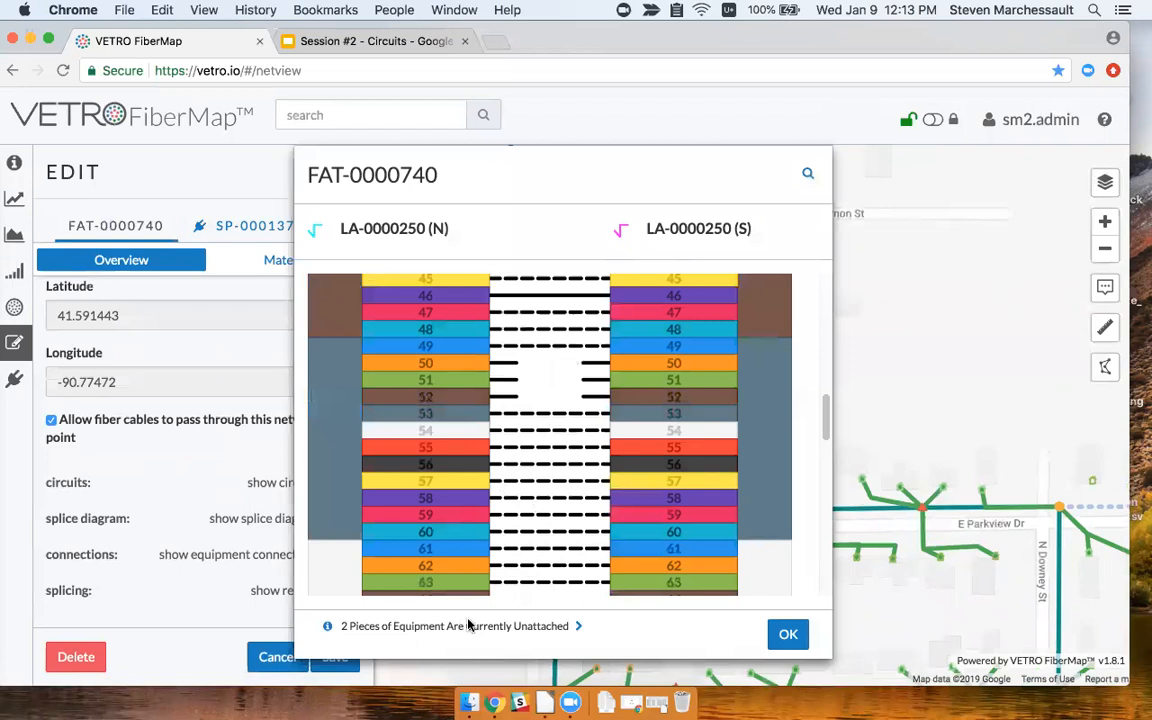
Attach SP-0001360 to north fiber 50 and splice south fiber 50 to port 2.
left_click(512, 368)
left_click(507, 367)
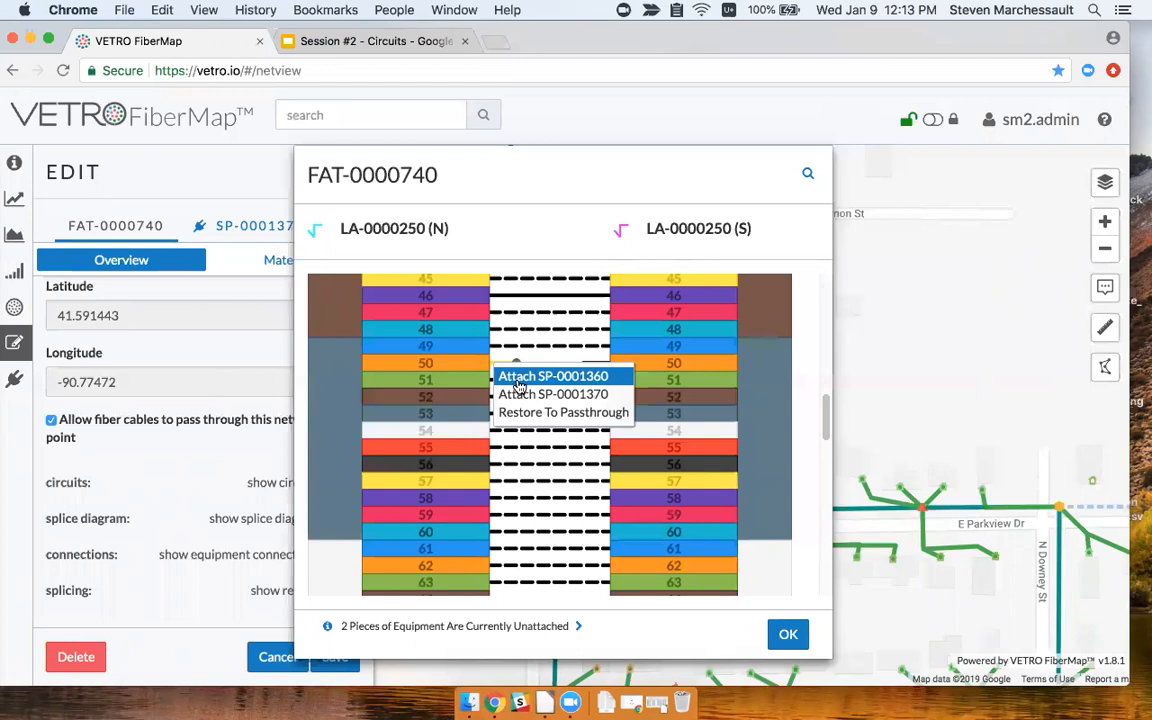
left_click(518, 377)
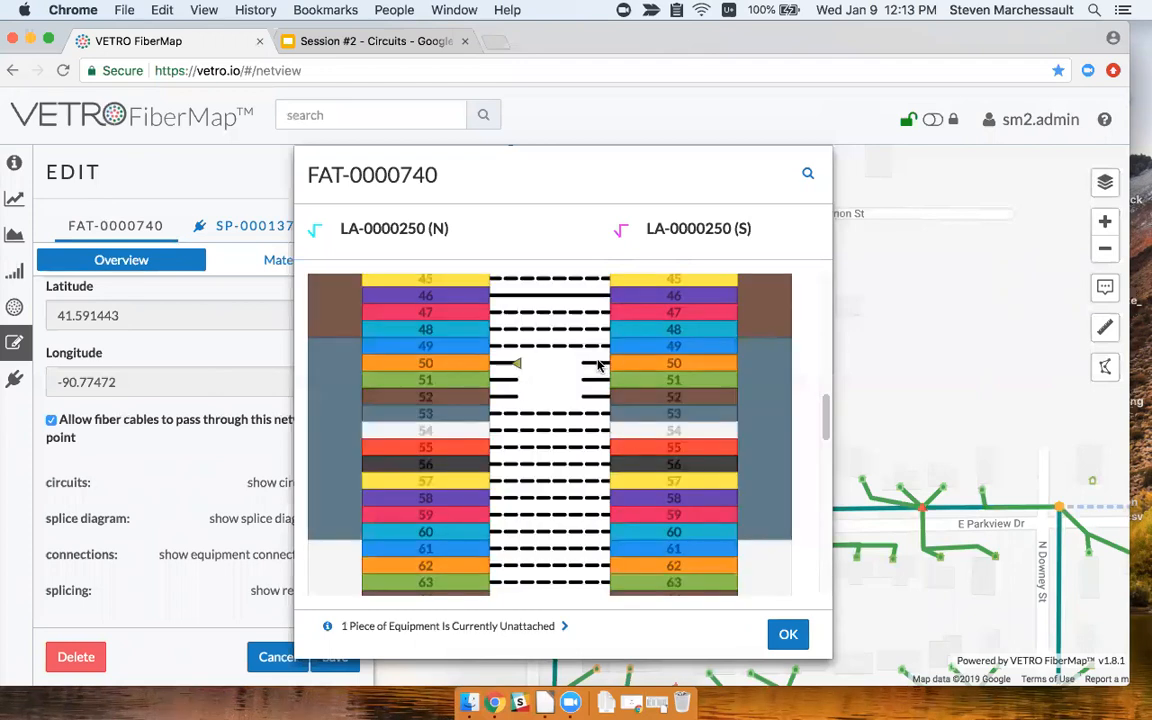
left_click_drag(585, 364, 521, 363)
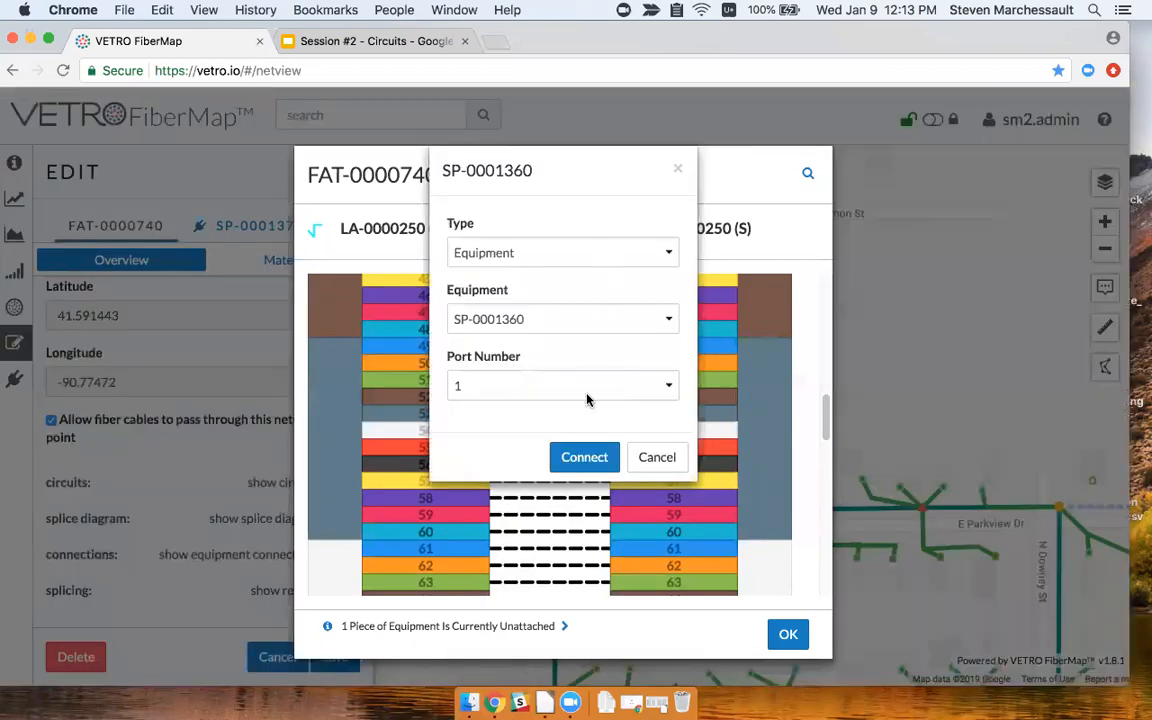
left_click(588, 395)
left_click(596, 403)
left_click(612, 460)
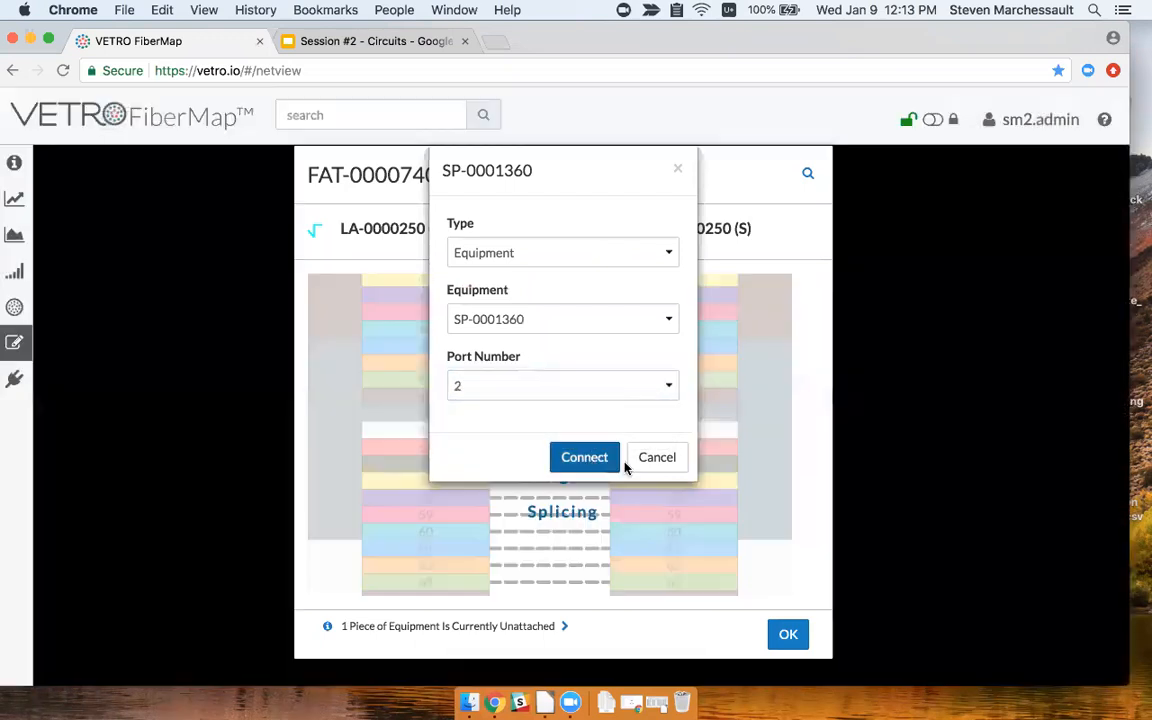
Splice south fiber 51 to splitter port 3 and close the diagram.
left_click_drag(583, 378, 540, 378)
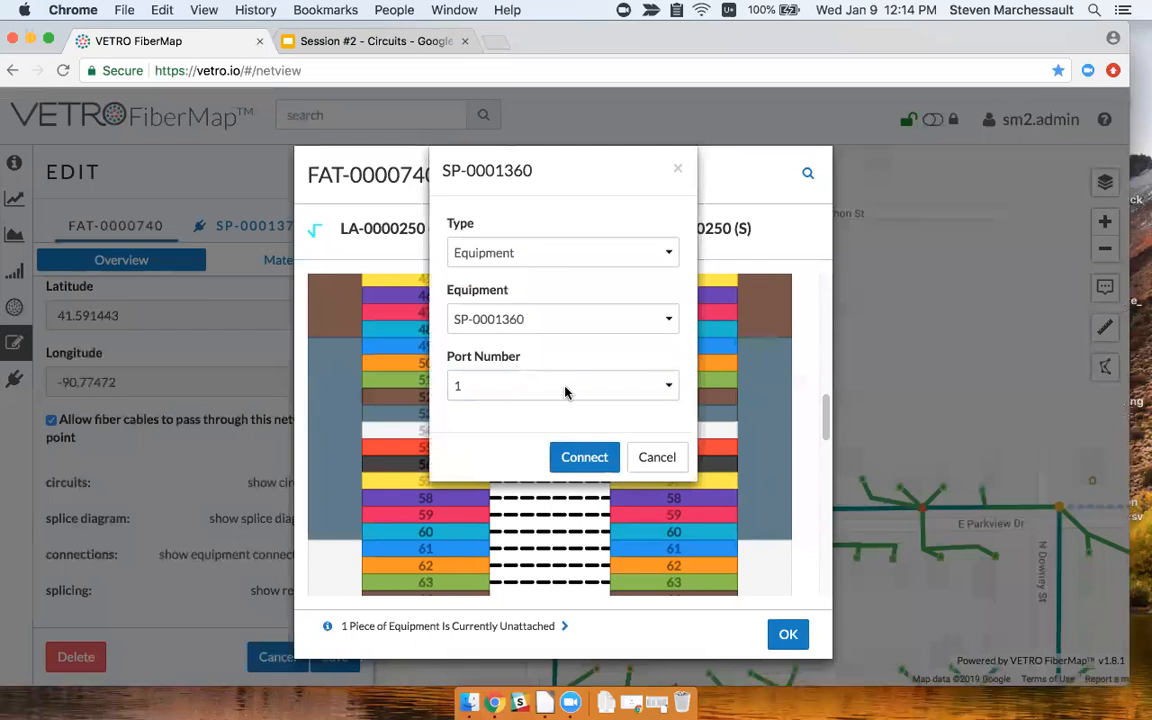
left_click(565, 392)
left_click(525, 398)
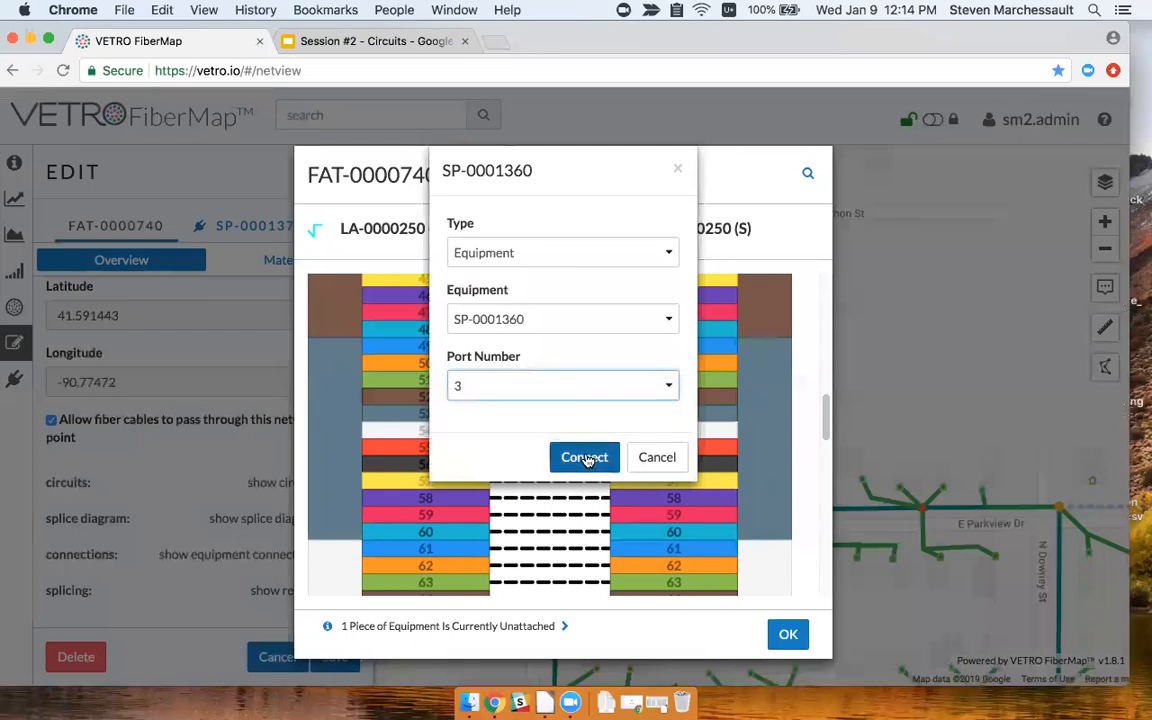
left_click(590, 458)
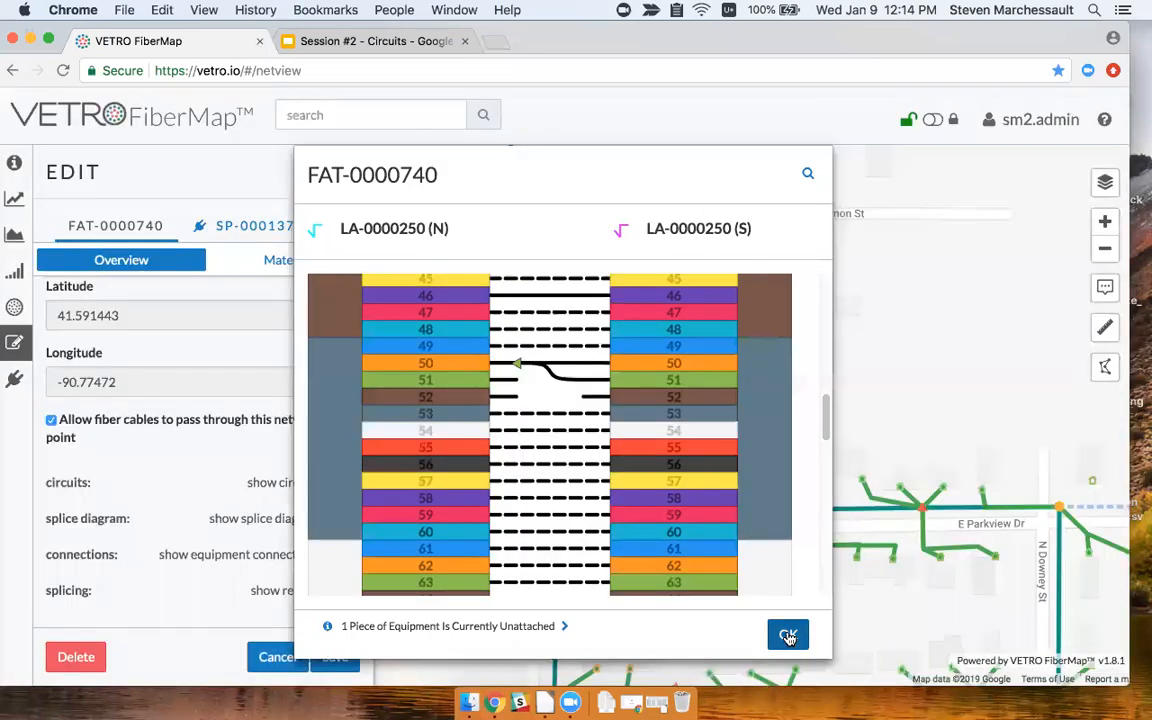
left_click(788, 637)
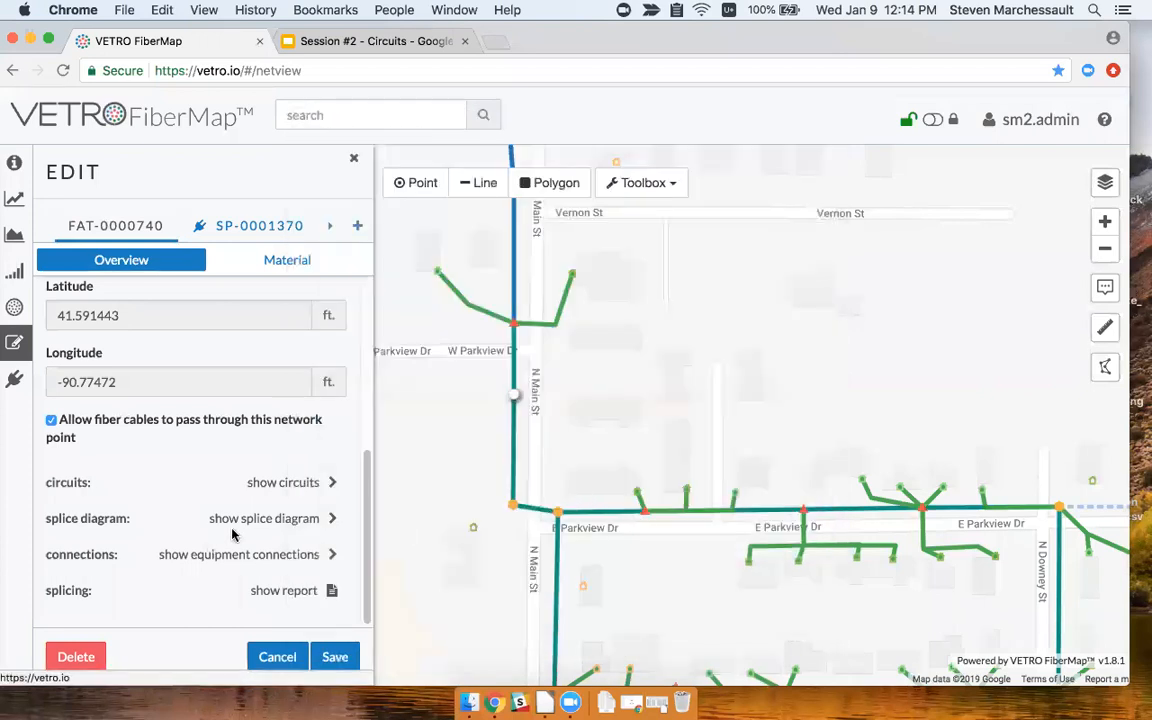
In equipment connections, connect splitter SP-0001370 to SP-0001360's port 1.
left_click(245, 556)
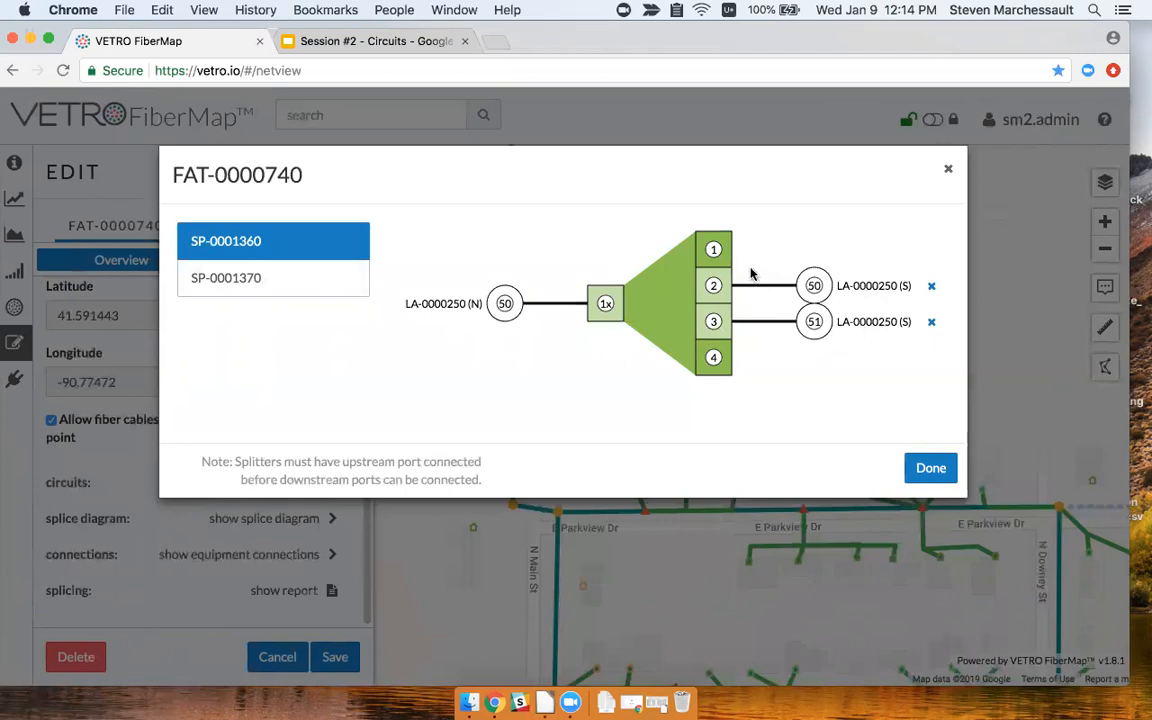
left_click(713, 250)
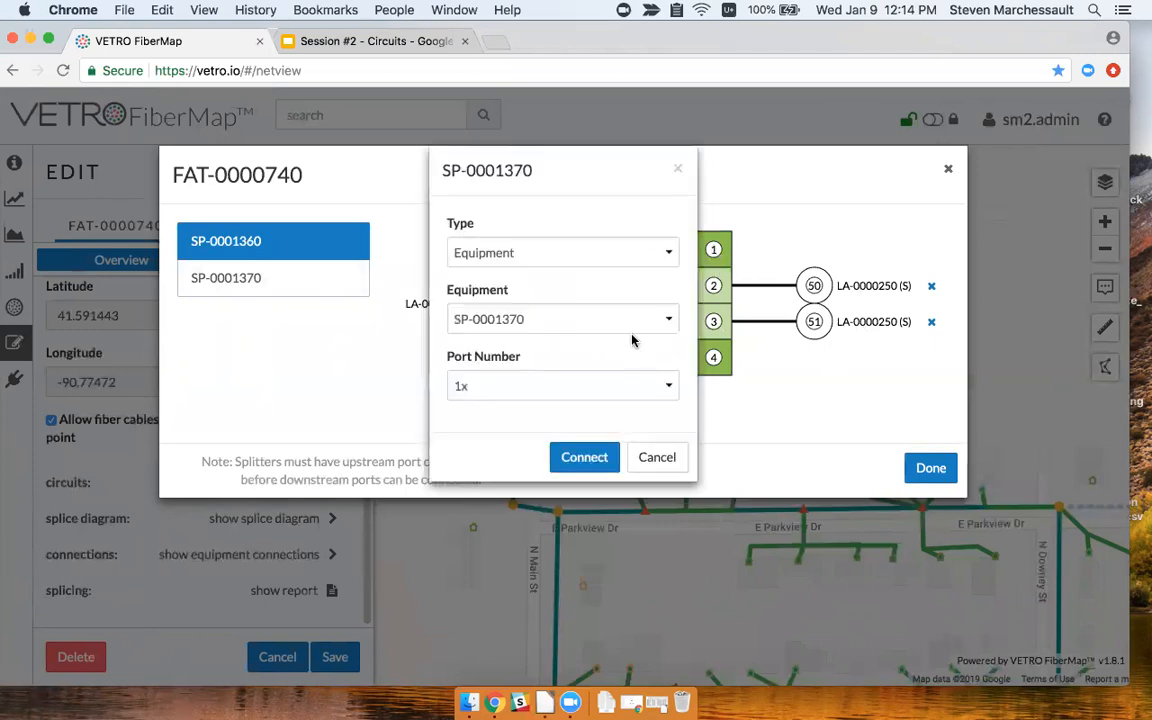
left_click(622, 254)
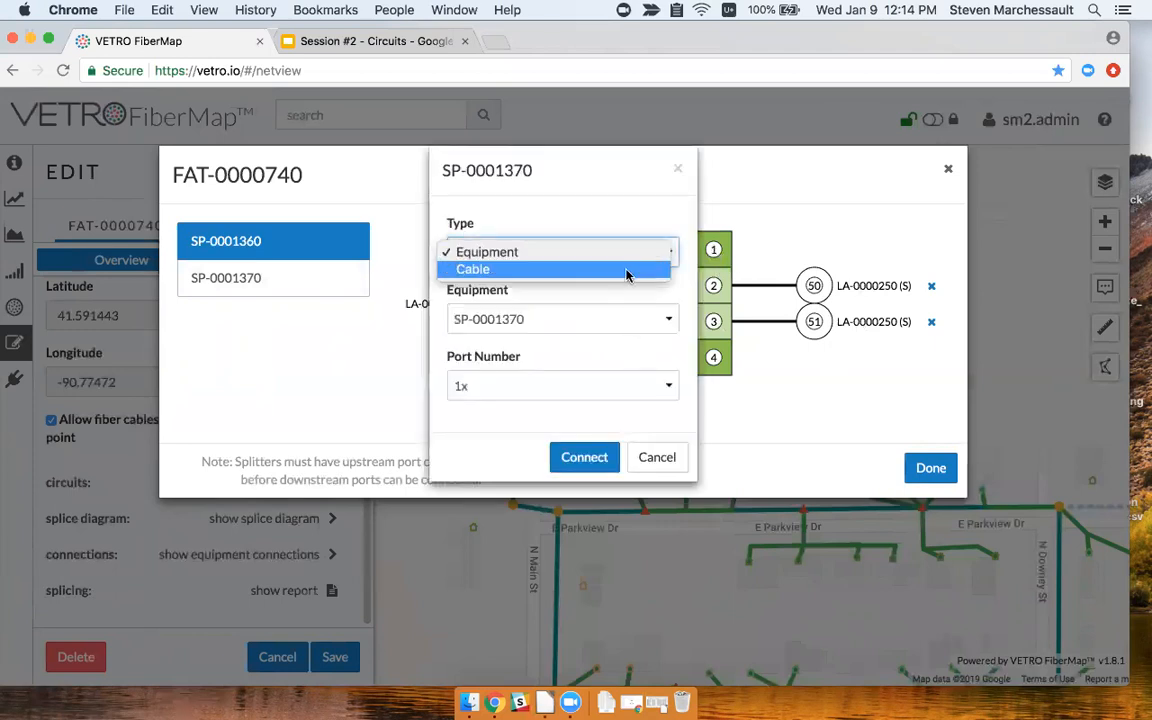
left_click(637, 234)
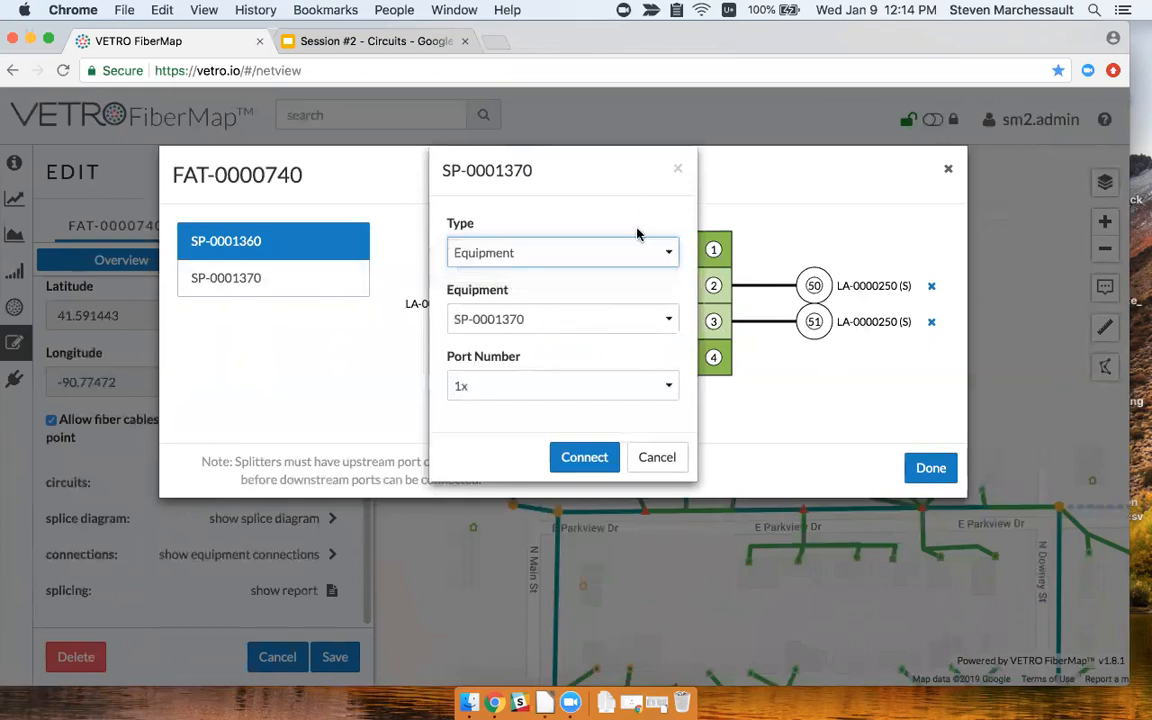
left_click(628, 320)
left_click(628, 320)
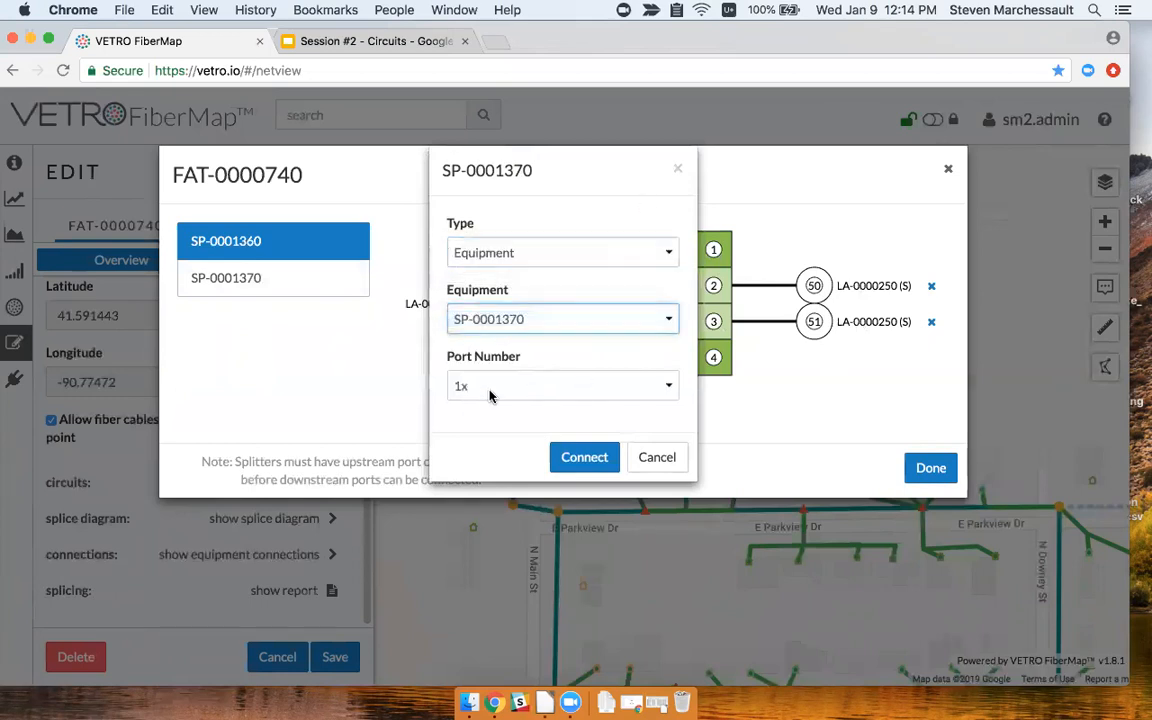
left_click(586, 458)
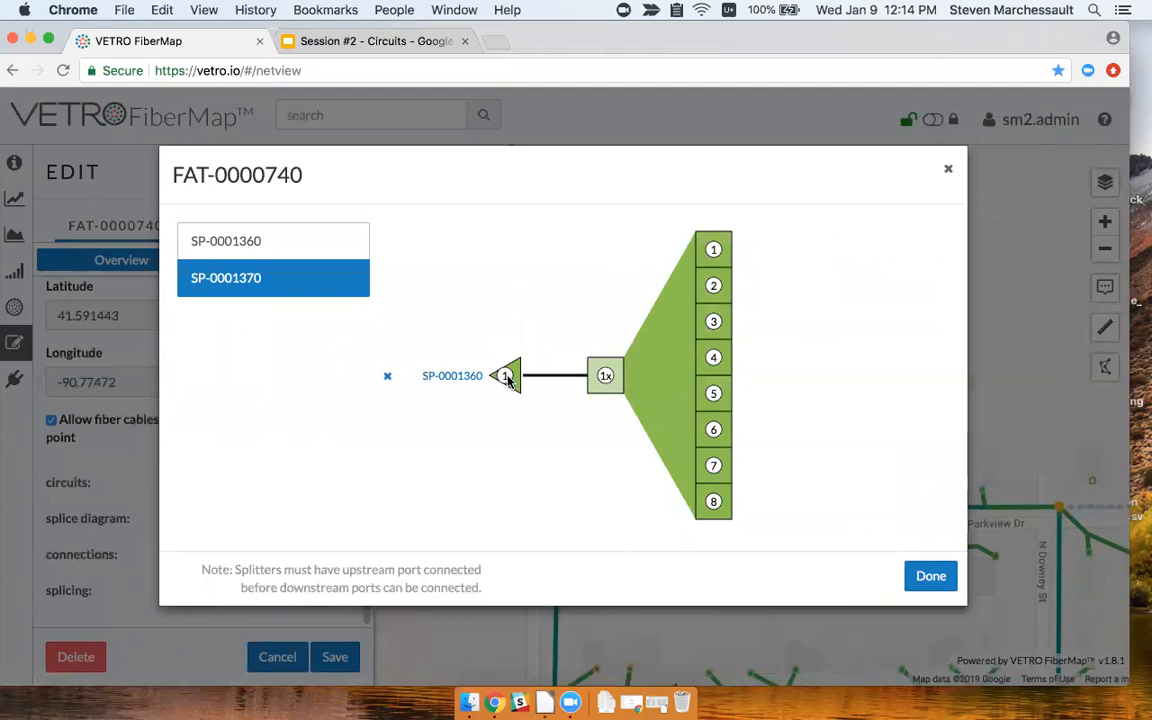
Abandon the LA-0000250 (S) cable link, remove the port 1 and port 2 connections, and finish.
left_click(714, 322)
left_click(603, 267)
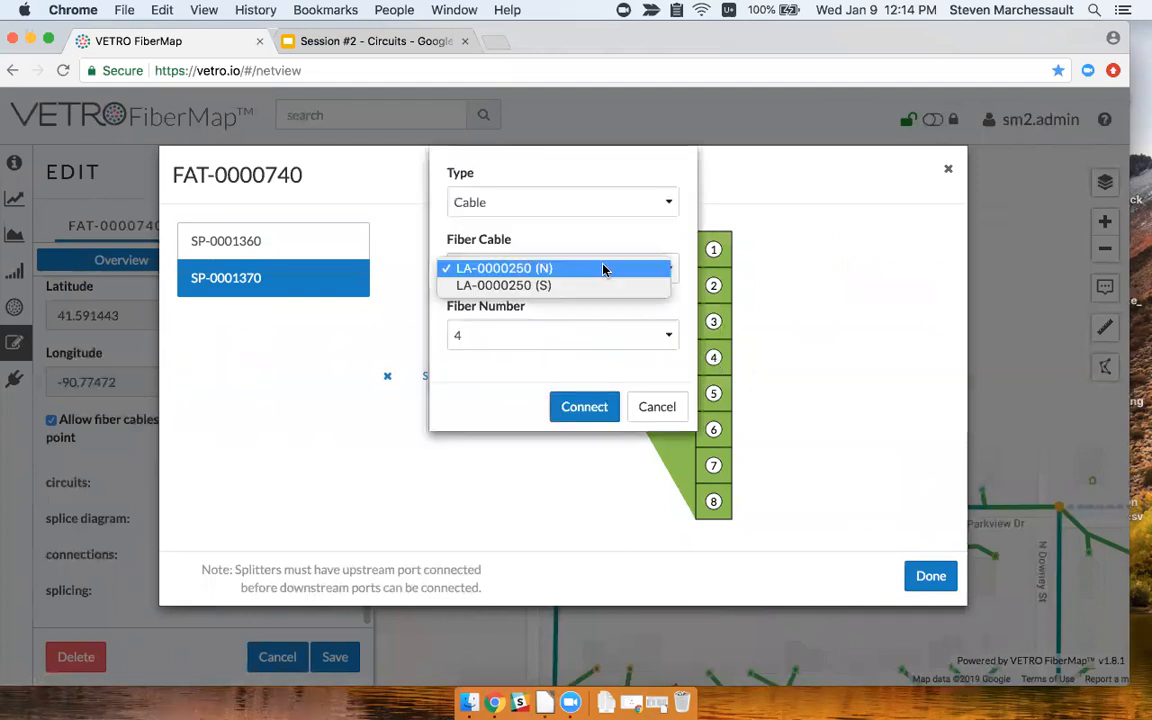
left_click(601, 286)
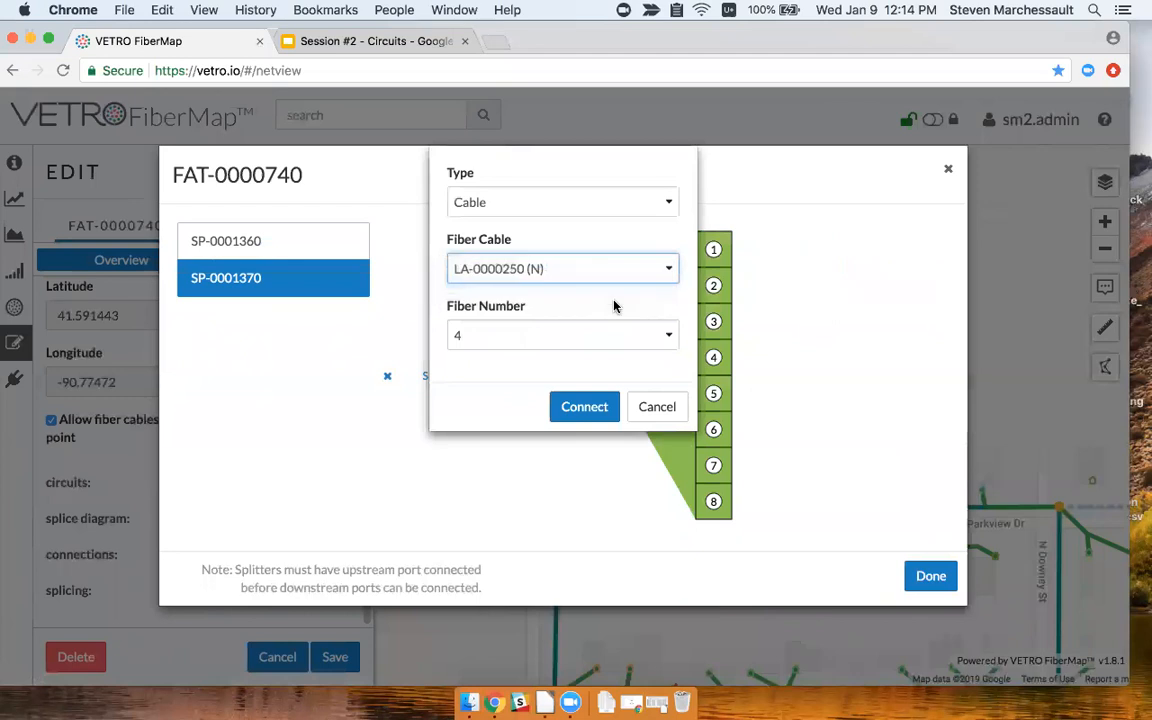
left_click(657, 406)
left_click(305, 242)
left_click(931, 252)
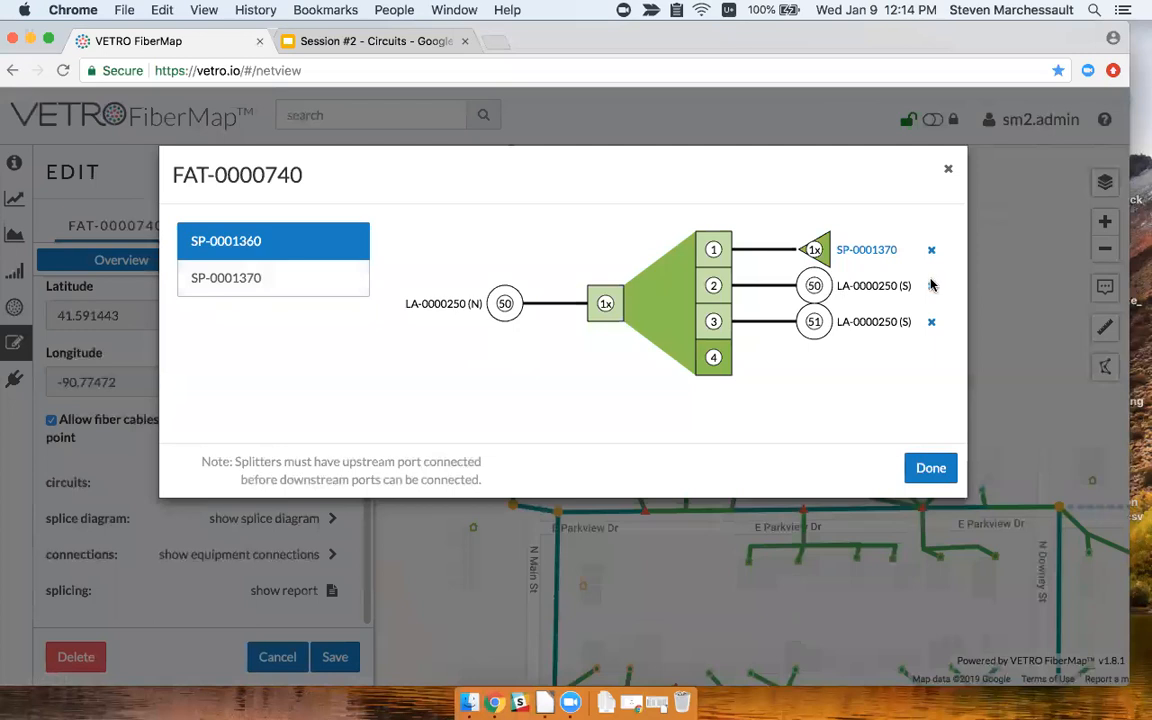
left_click(931, 320)
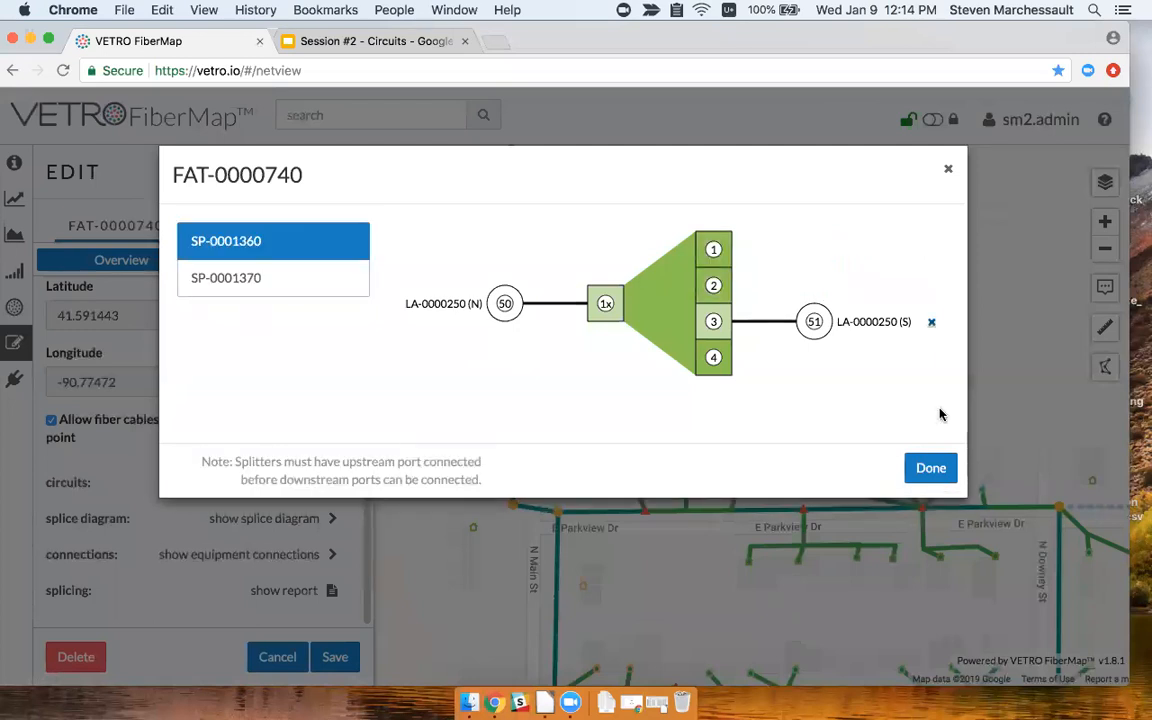
left_click(930, 467)
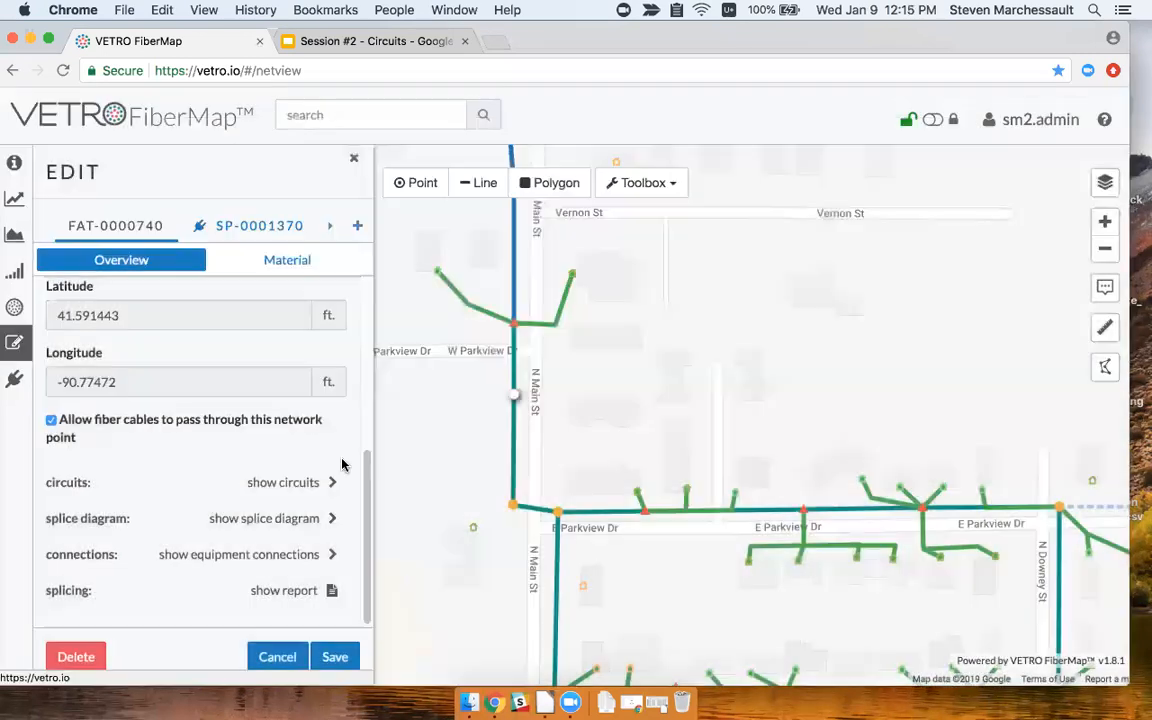
Disconnect SP-0001360 from fiber 50 and restore fiber 52 to passthrough, then close the diagram.
left_click(329, 518)
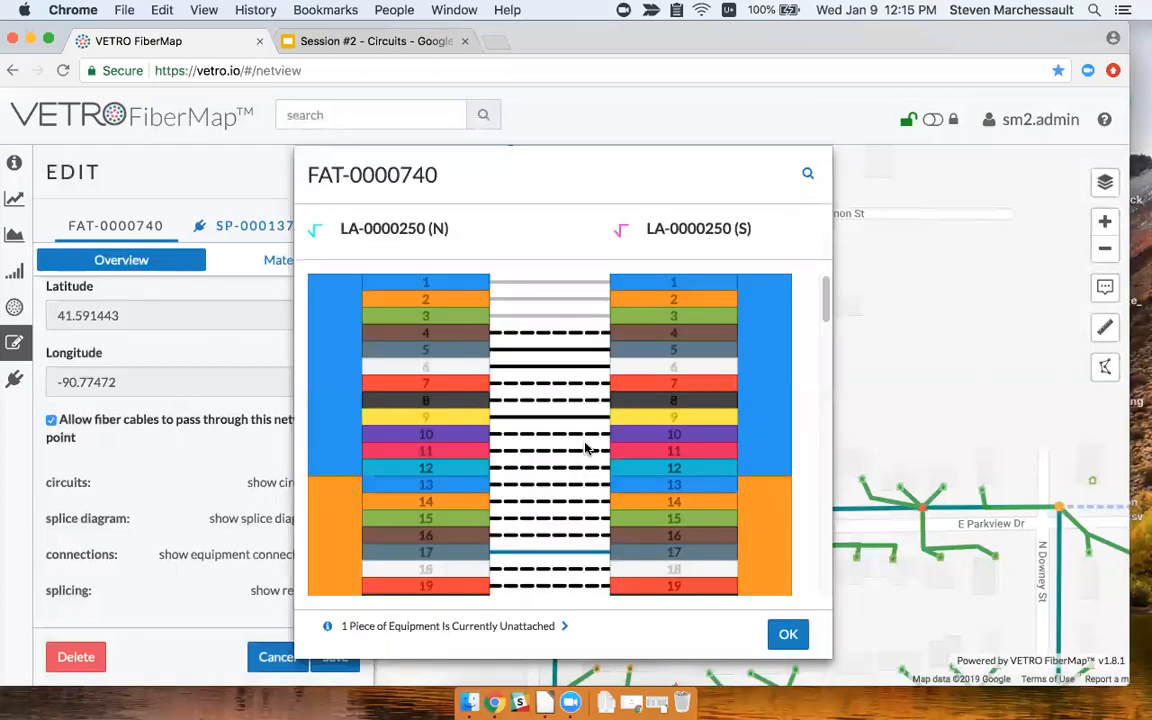
scroll(587, 447, "down", 8)
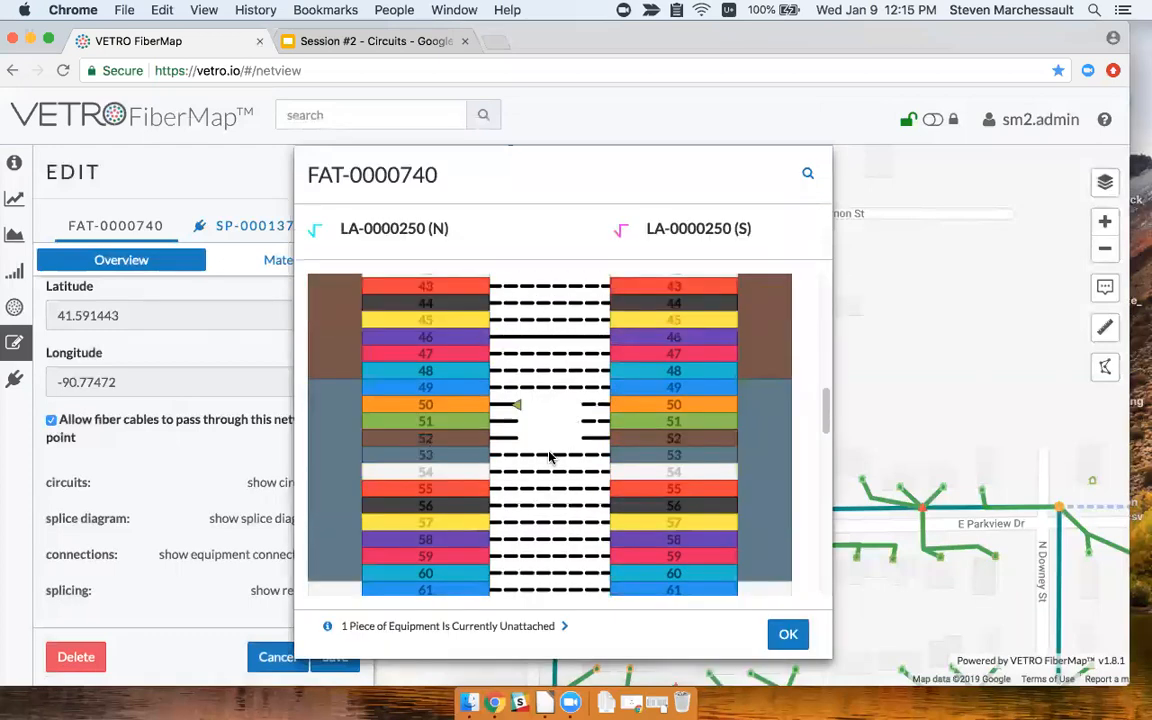
left_click(502, 408)
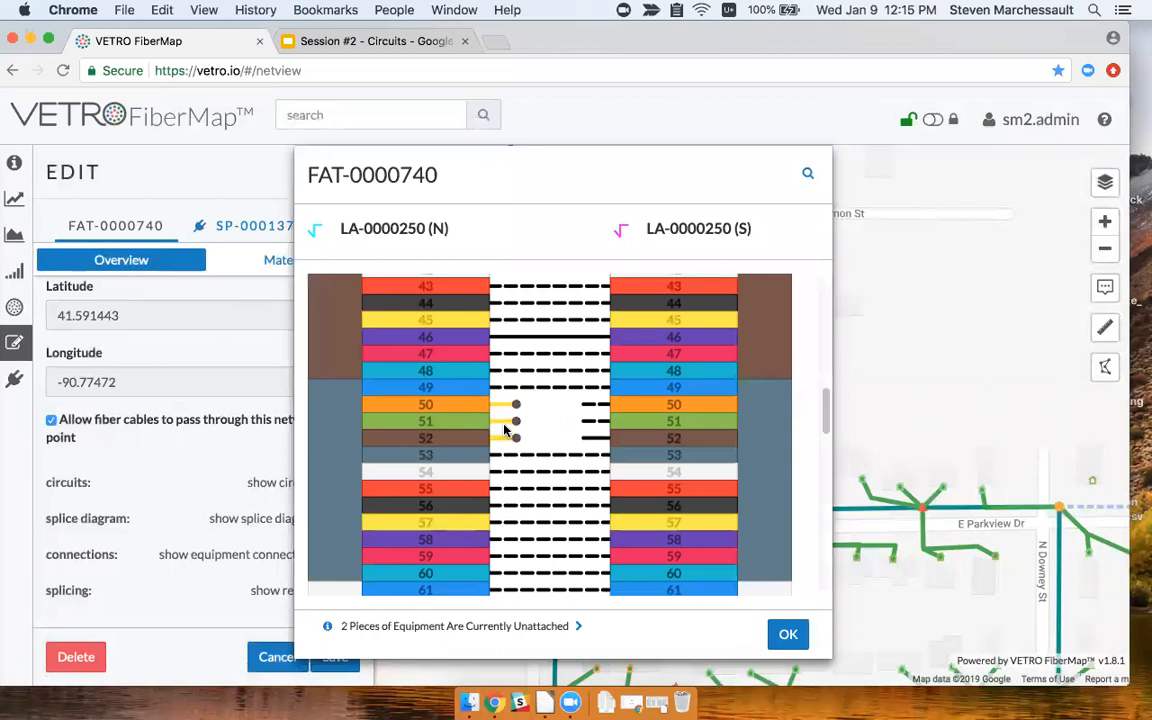
left_click(505, 425)
left_click(540, 465)
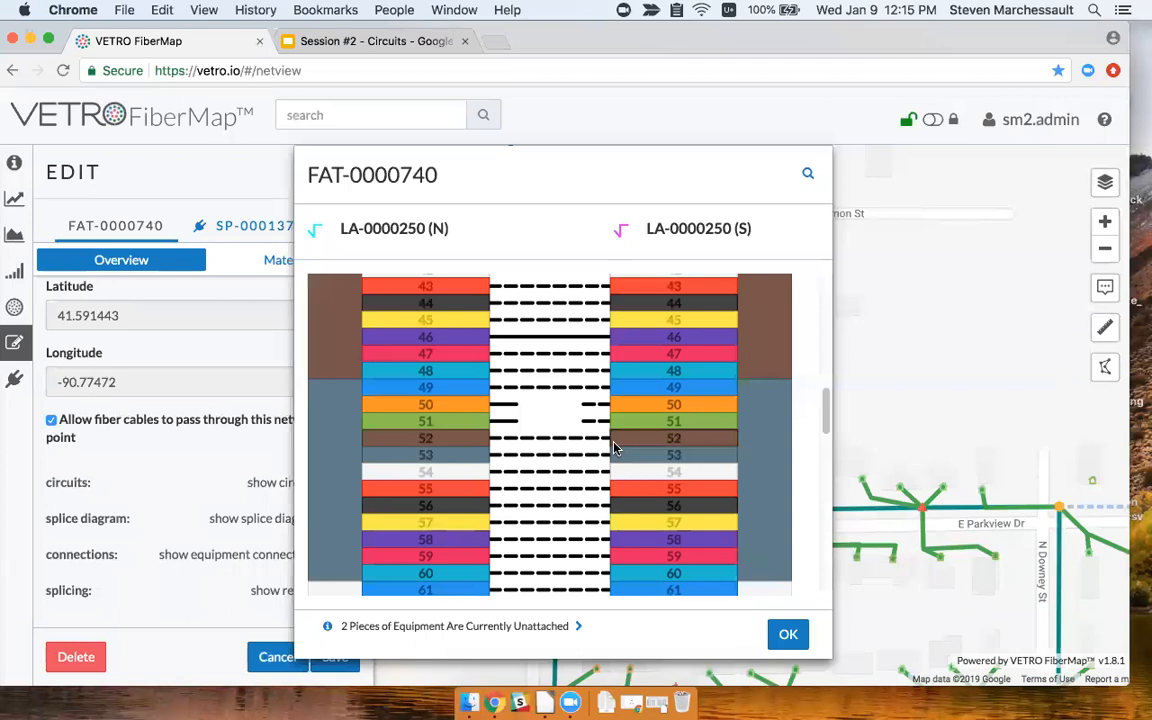
left_click(786, 634)
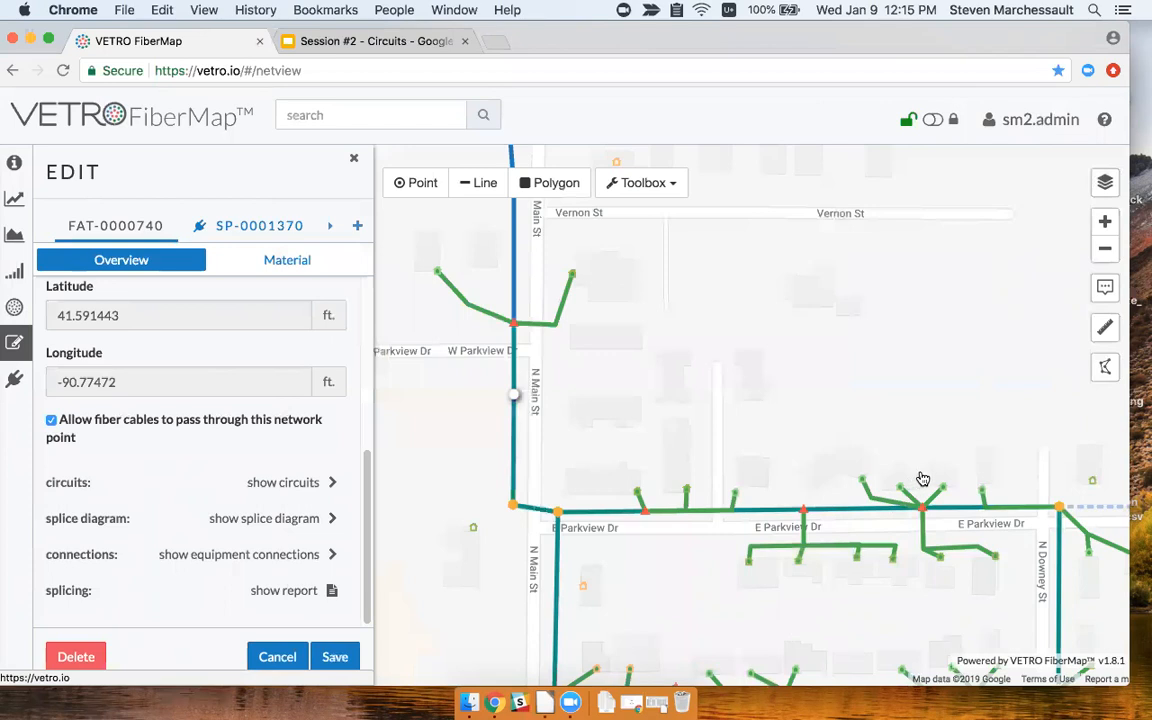
Nudge the map and close FAT-0000740's edit form.
left_click_drag(836, 406, 820, 401)
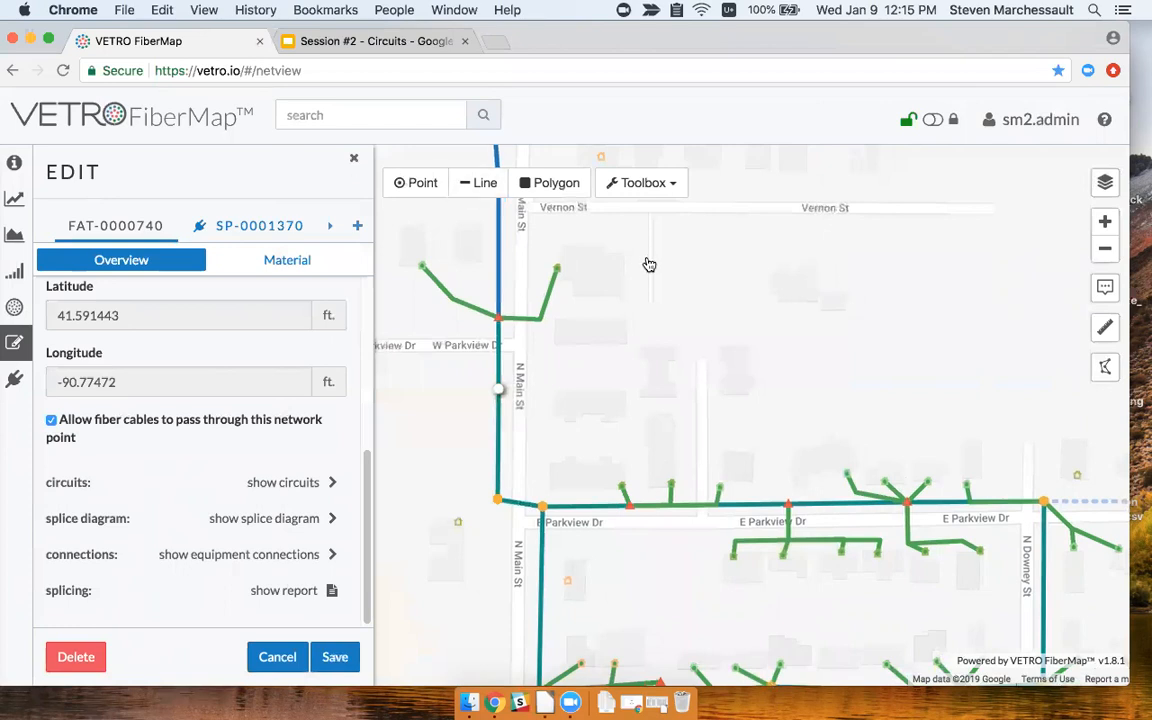
left_click(353, 158)
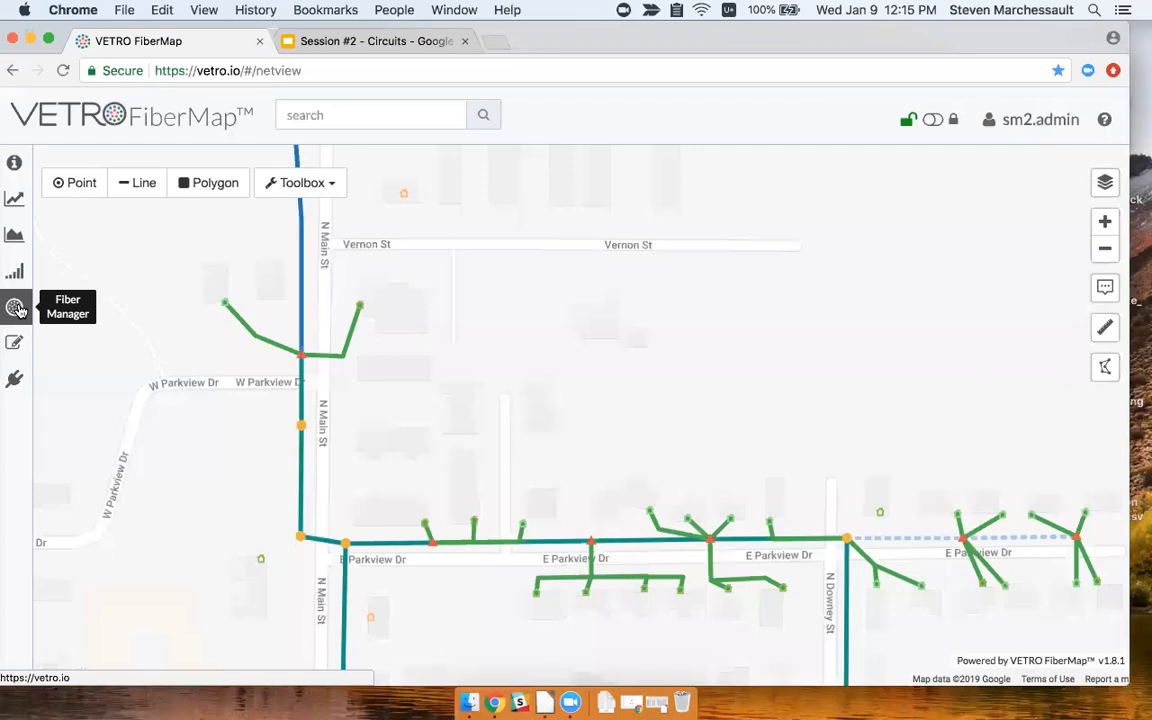
Open Fiber Manager and set location A to the central office point at 123 W Walcott Rd.
left_click(17, 309)
left_click_drag(463, 321, 827, 418)
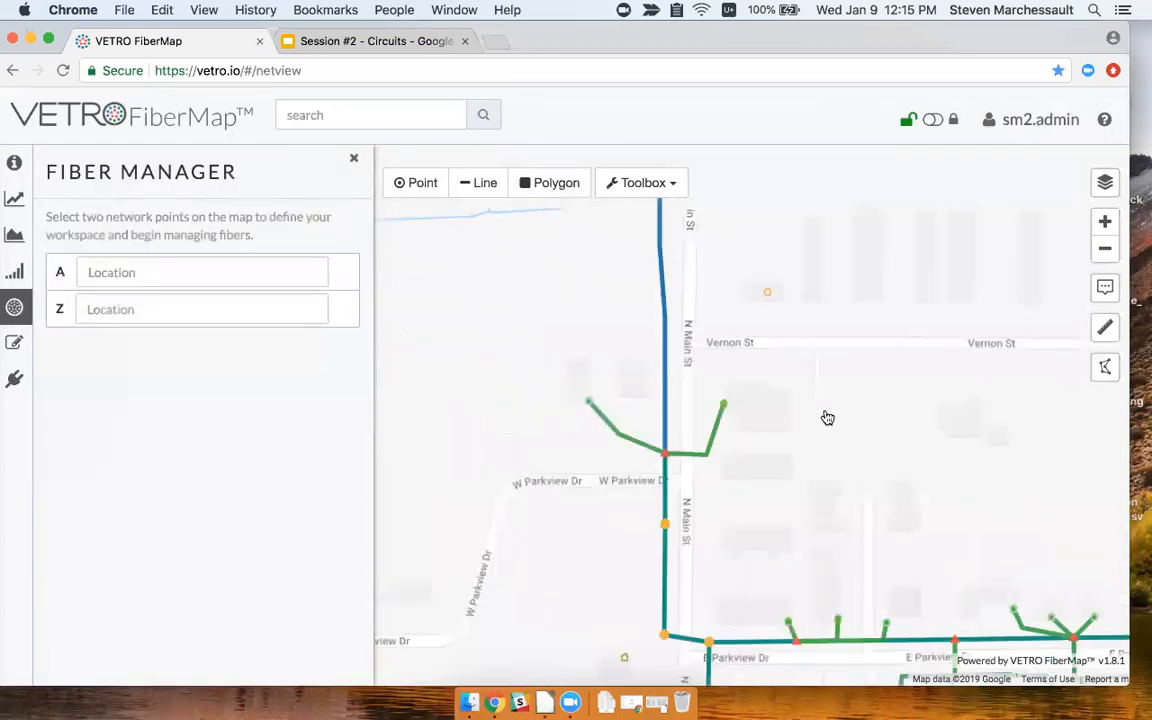
scroll(745, 385, "down", 2)
left_click_drag(781, 279, 707, 457)
left_click_drag(731, 272, 689, 376)
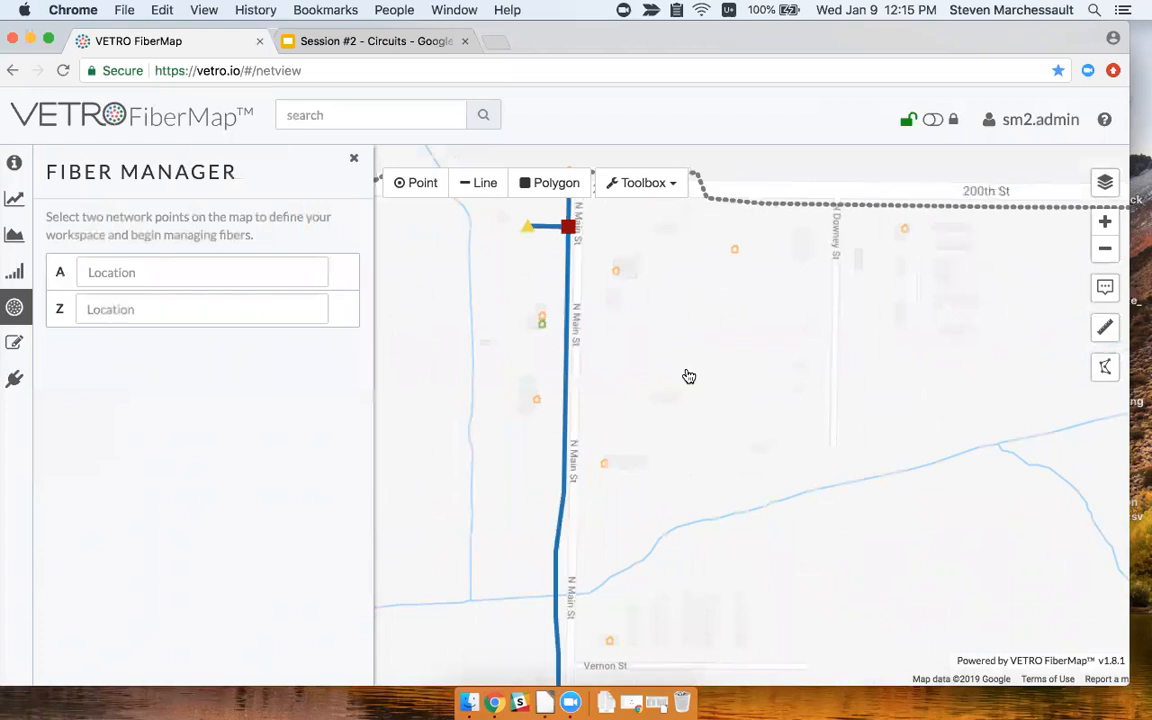
left_click(530, 231)
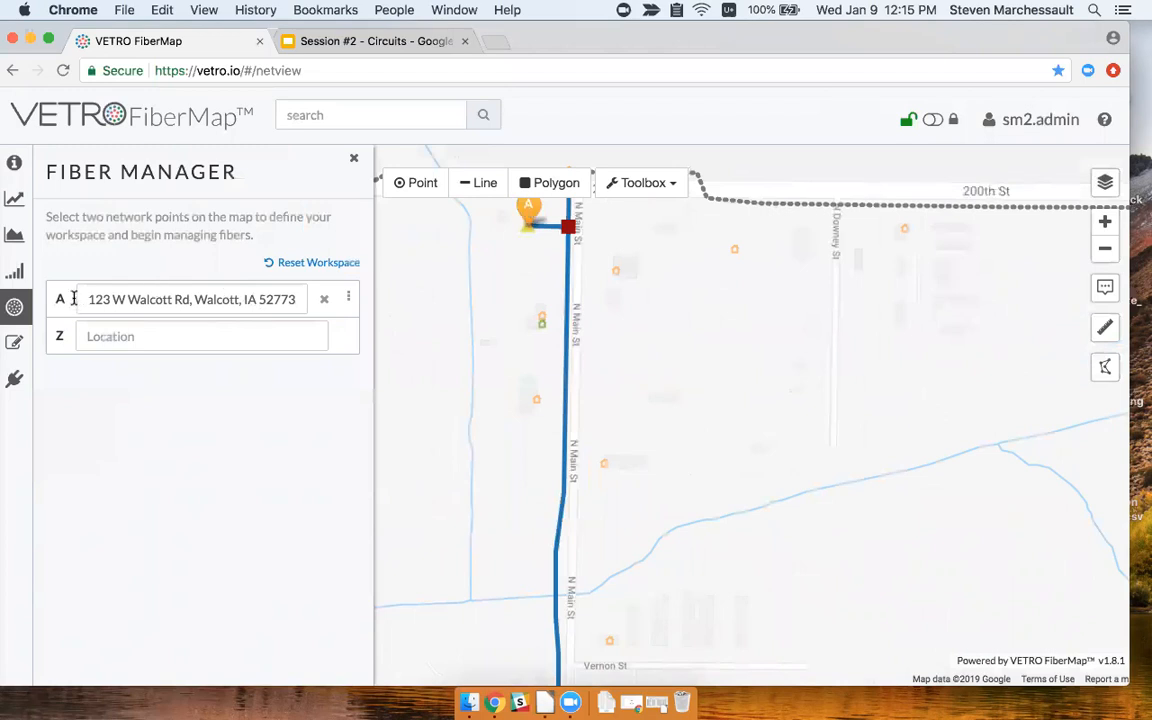
left_click_drag(769, 530, 742, 310)
scroll(544, 541, "up", 1)
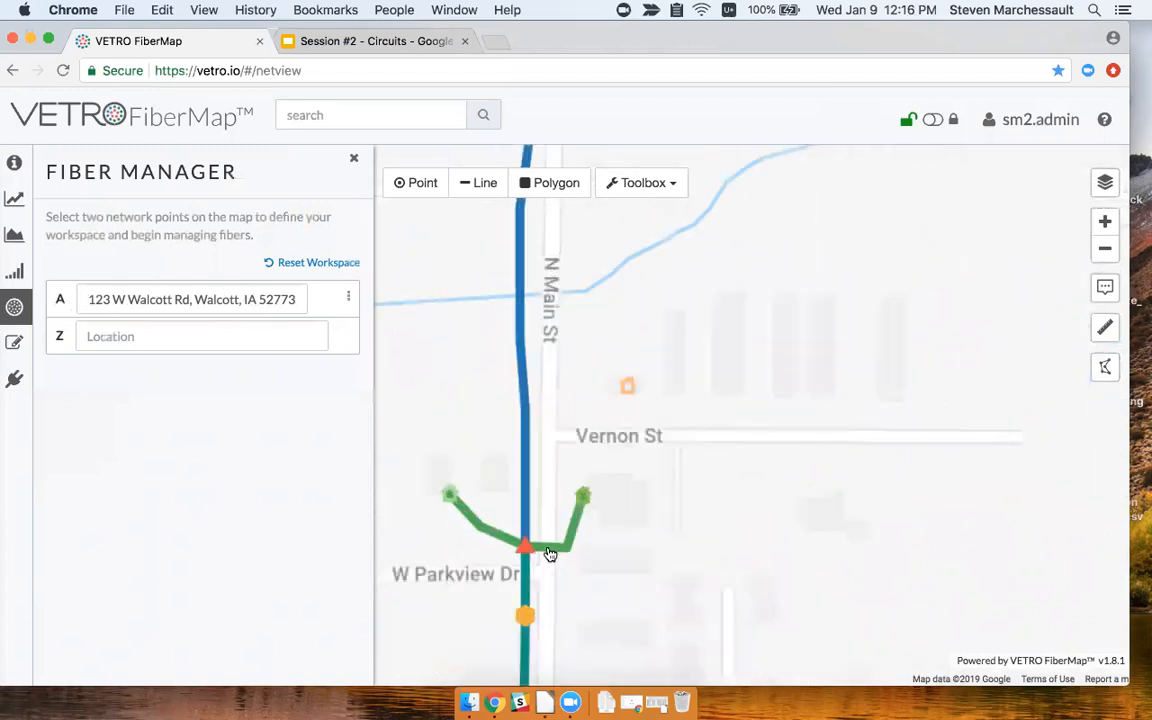
Set location Z to service location SL-0000050 at the drop cable's end, framing both markers.
left_click(585, 501)
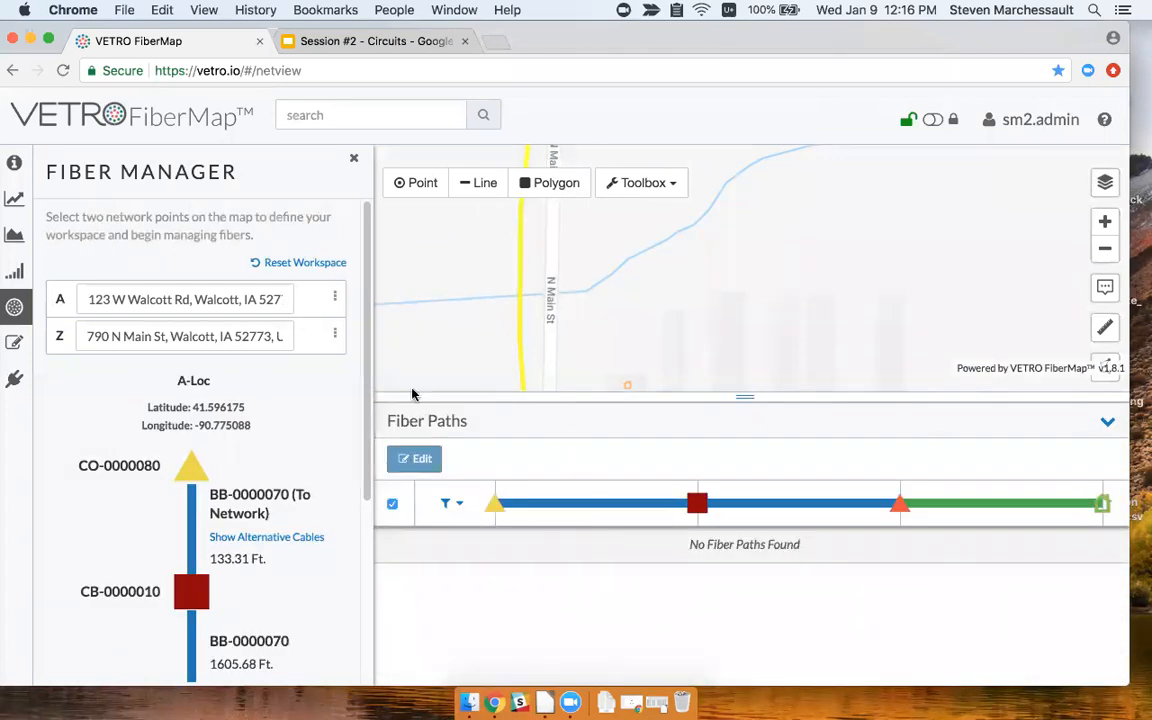
scroll(305, 385, "down", 2)
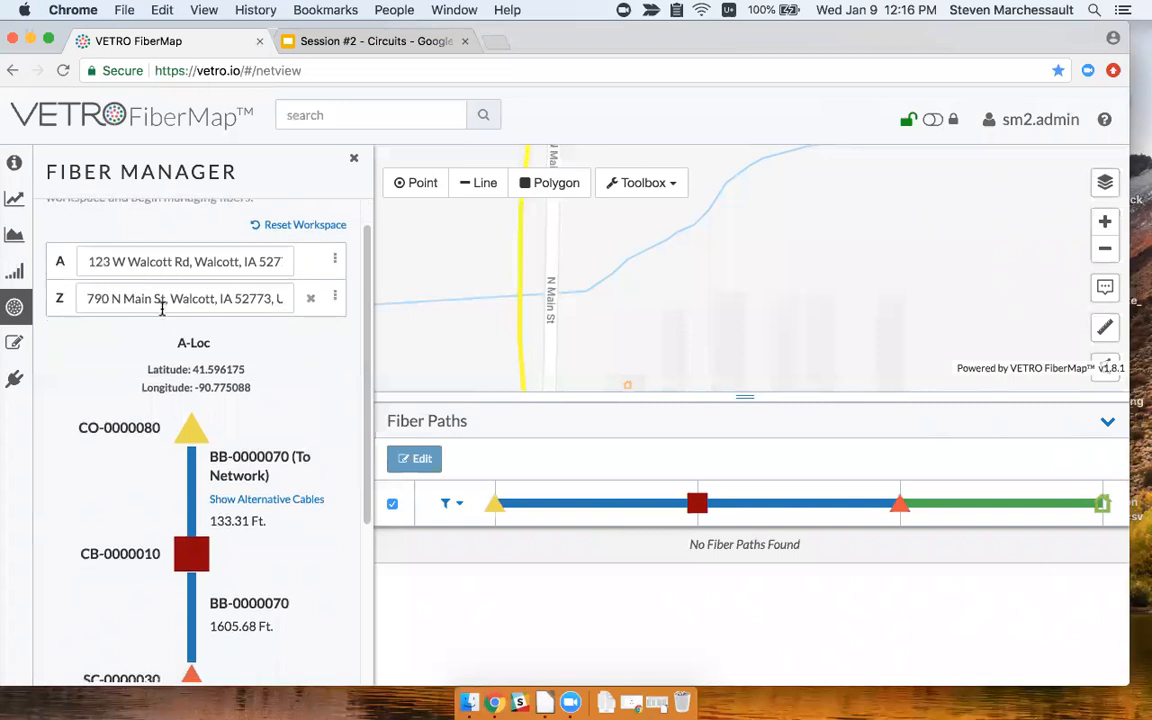
scroll(741, 300, "down", 3)
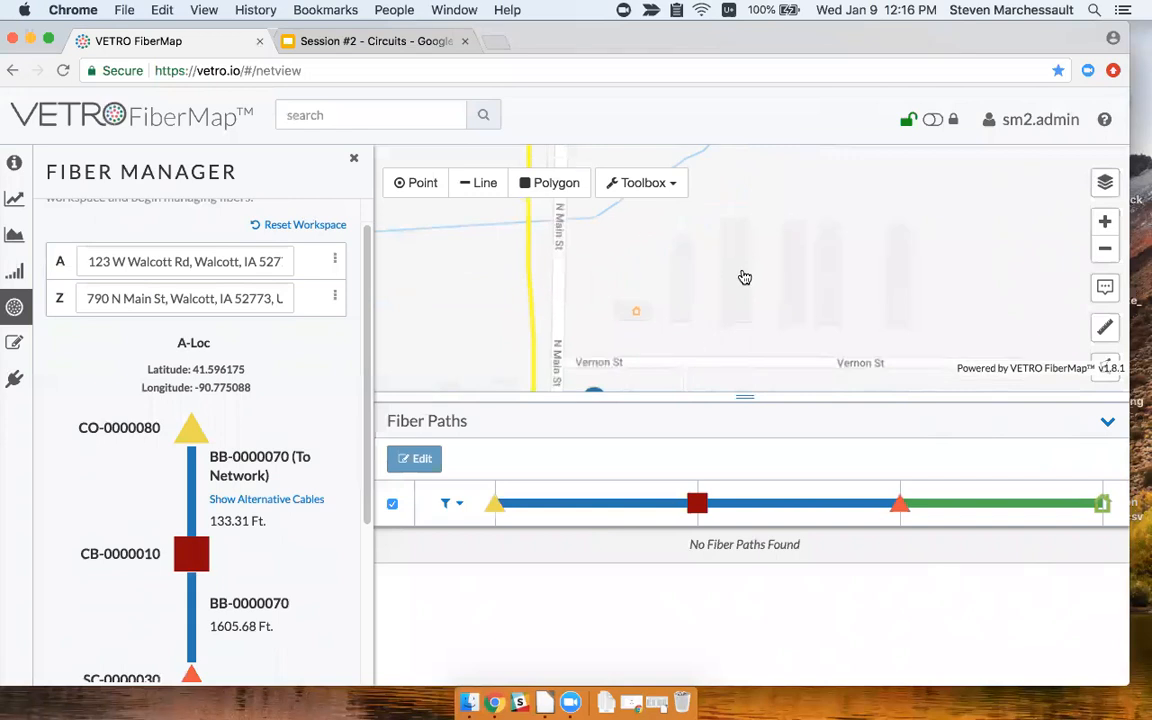
mouse_move(804, 219)
left_mouse_down()
mouse_move(746, 319)
mouse_move(720, 275)
mouse_move(694, 319)
left_mouse_up()
scroll(751, 281, "down", 2)
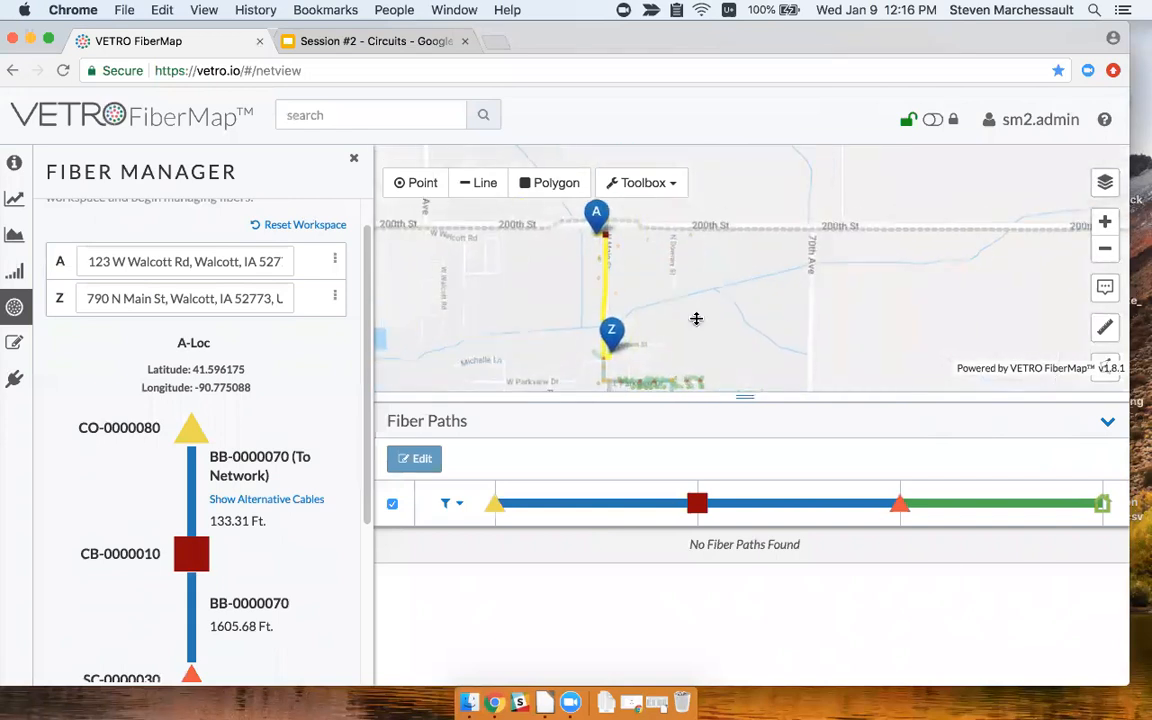
left_click_drag(748, 393, 748, 428)
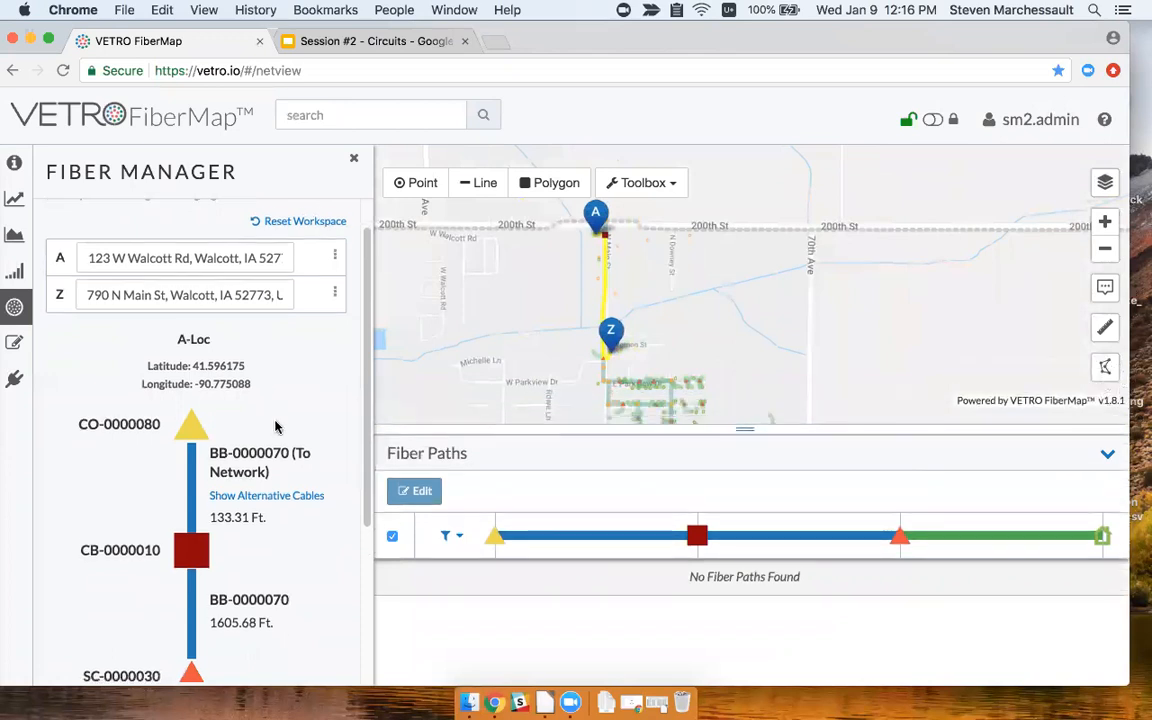
scroll(250, 383, "down", 3)
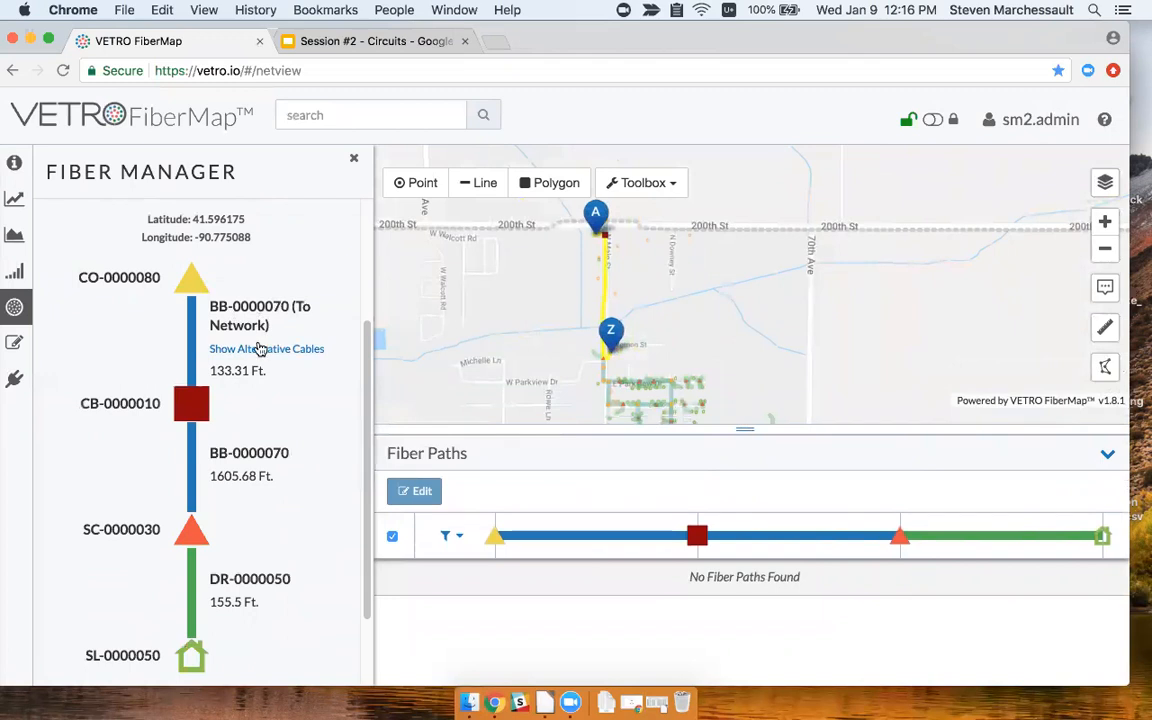
scroll(613, 253, "up", 2)
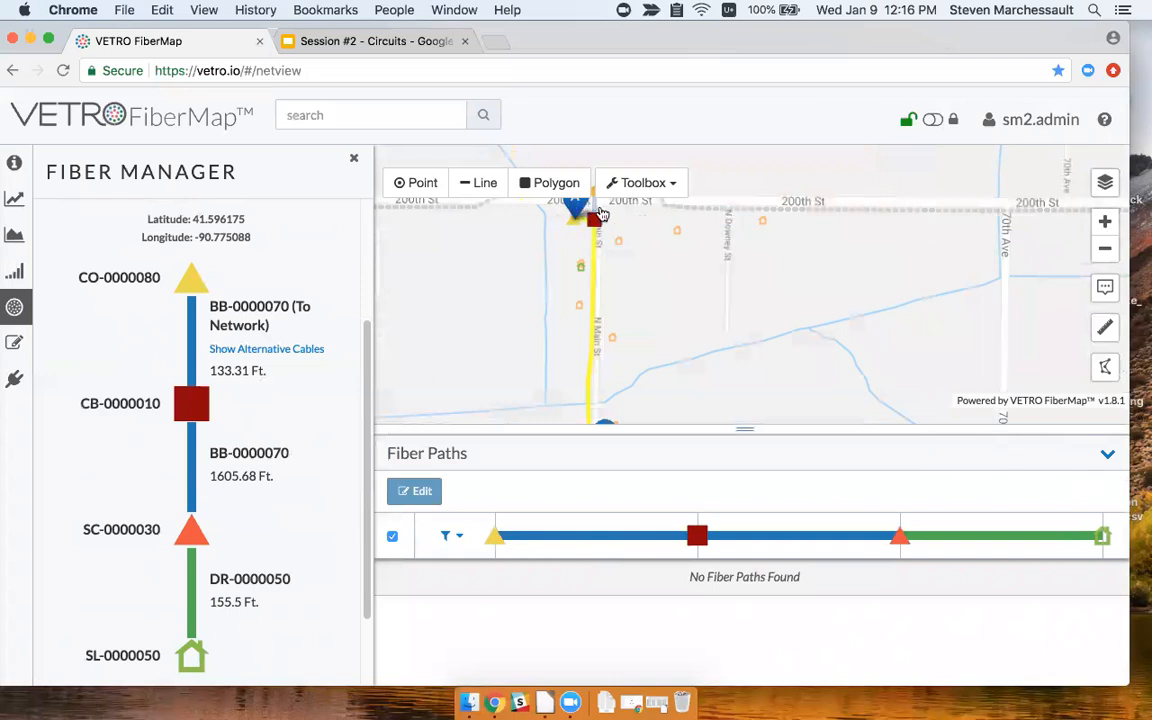
Show alternative cables for the first span and keep BB-0000070 (To Network) as its cable.
left_click(258, 349)
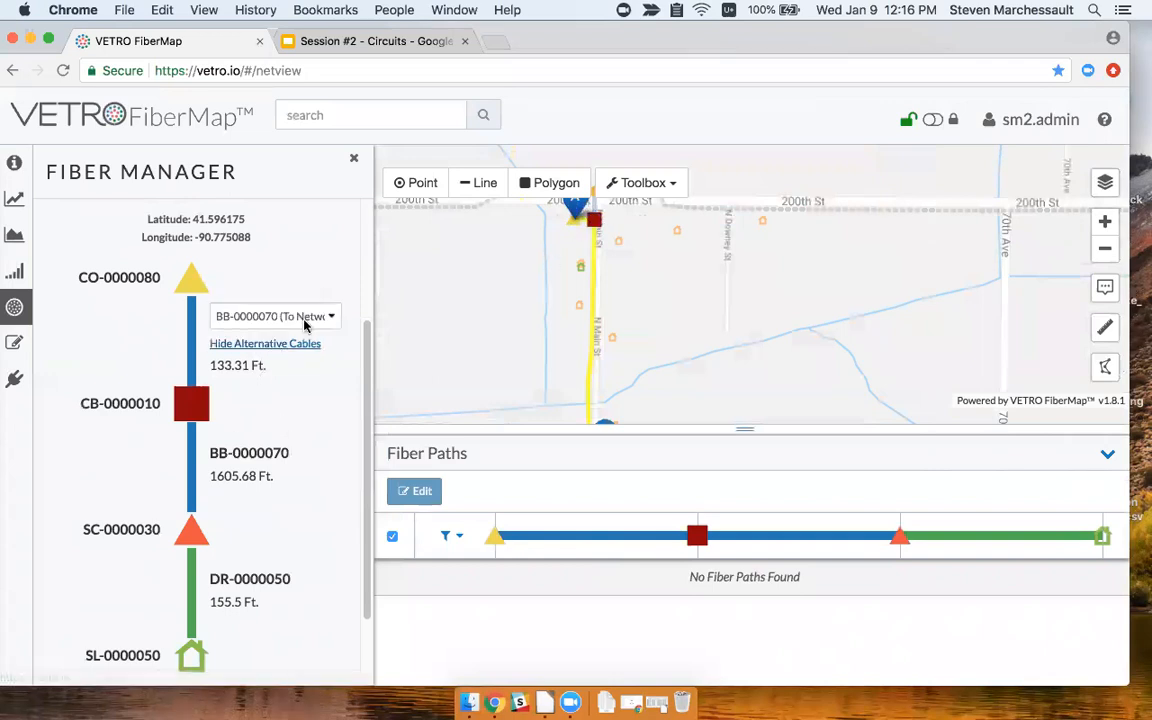
left_click(313, 316)
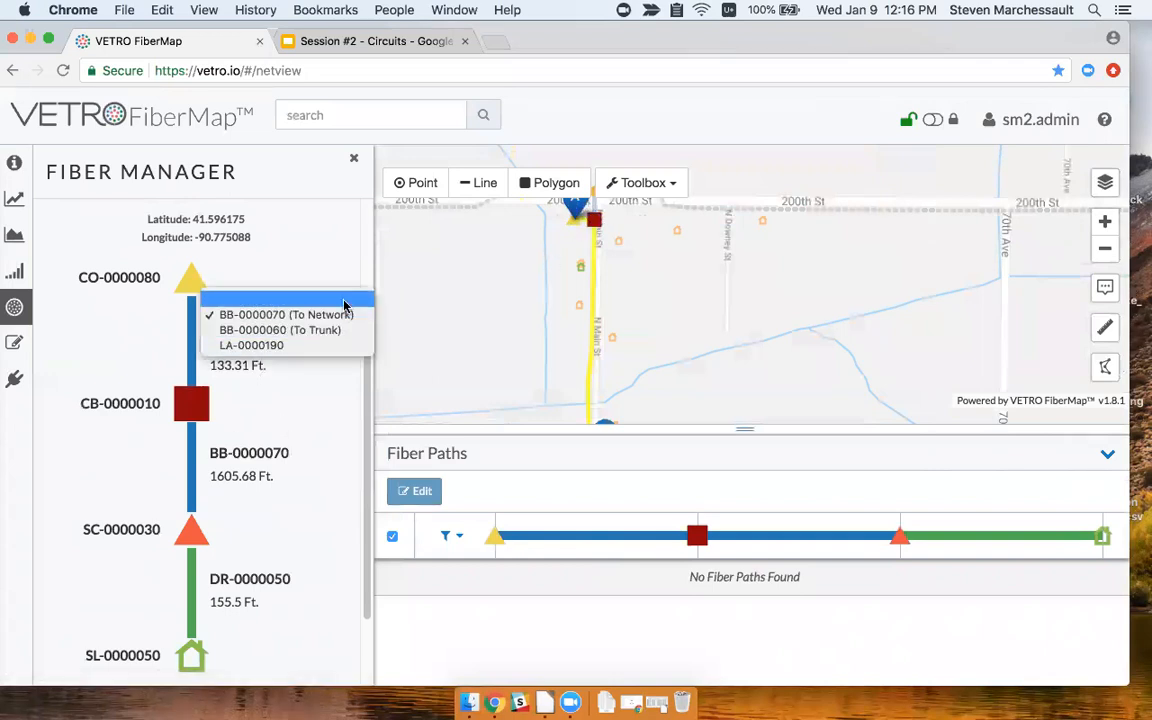
left_click(347, 268)
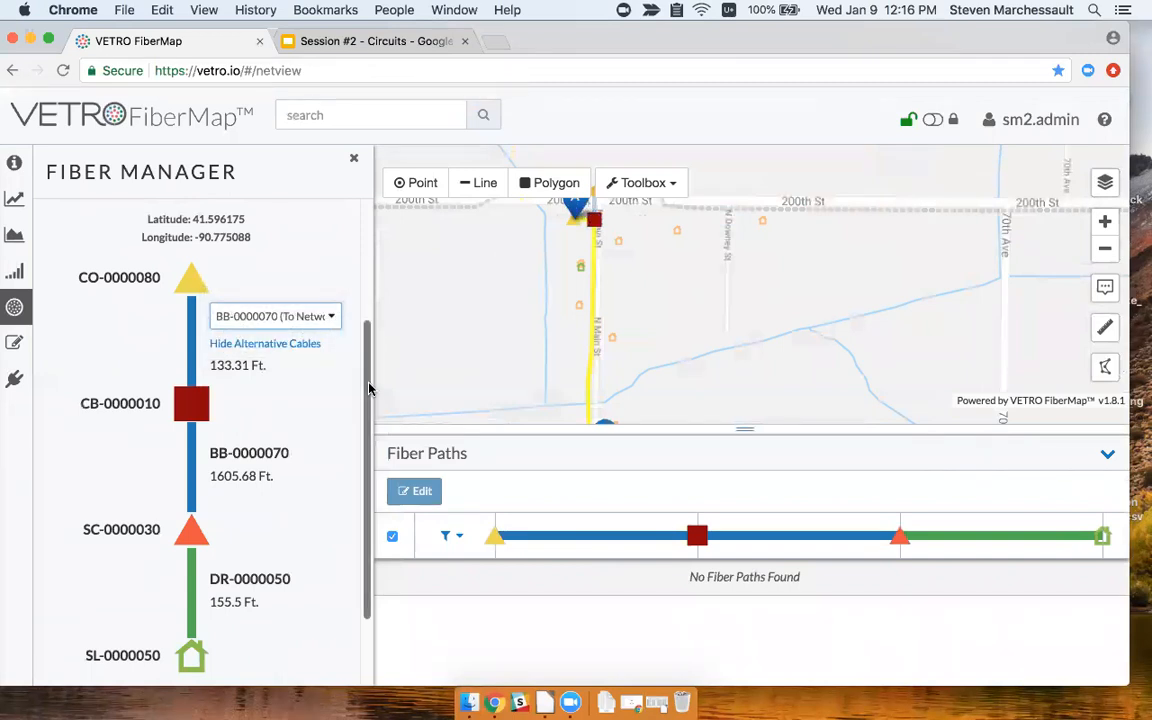
left_click_drag(742, 373, 711, 369)
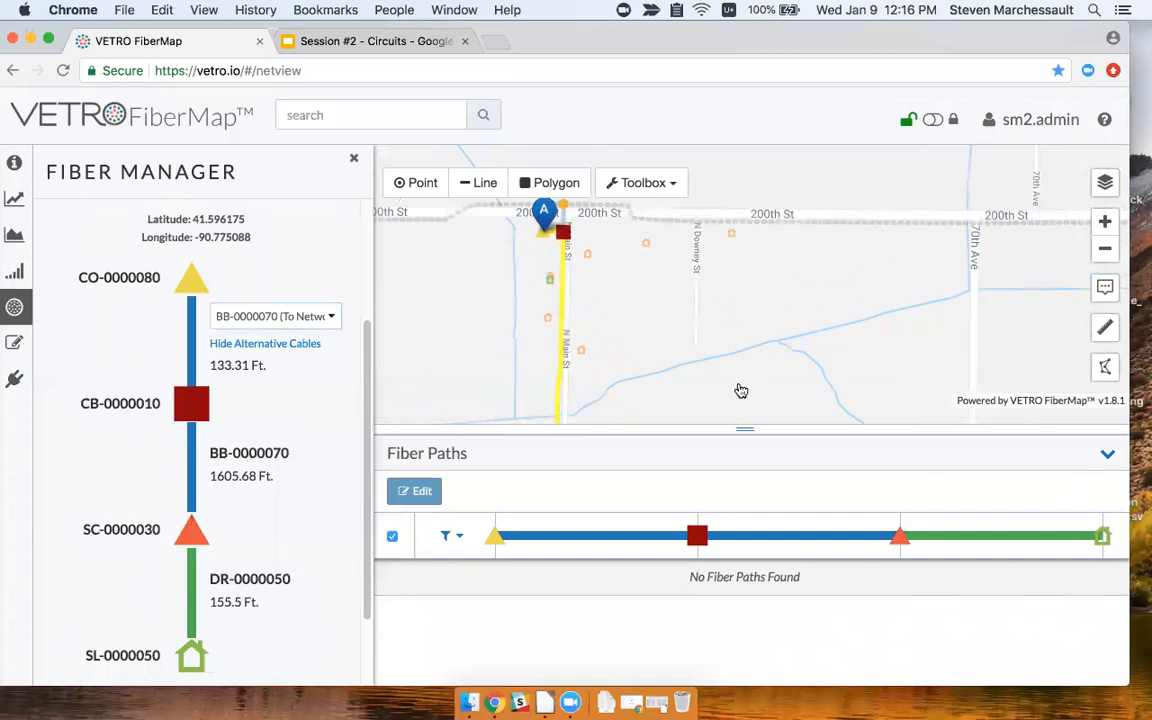
scroll(333, 483, "down", 3)
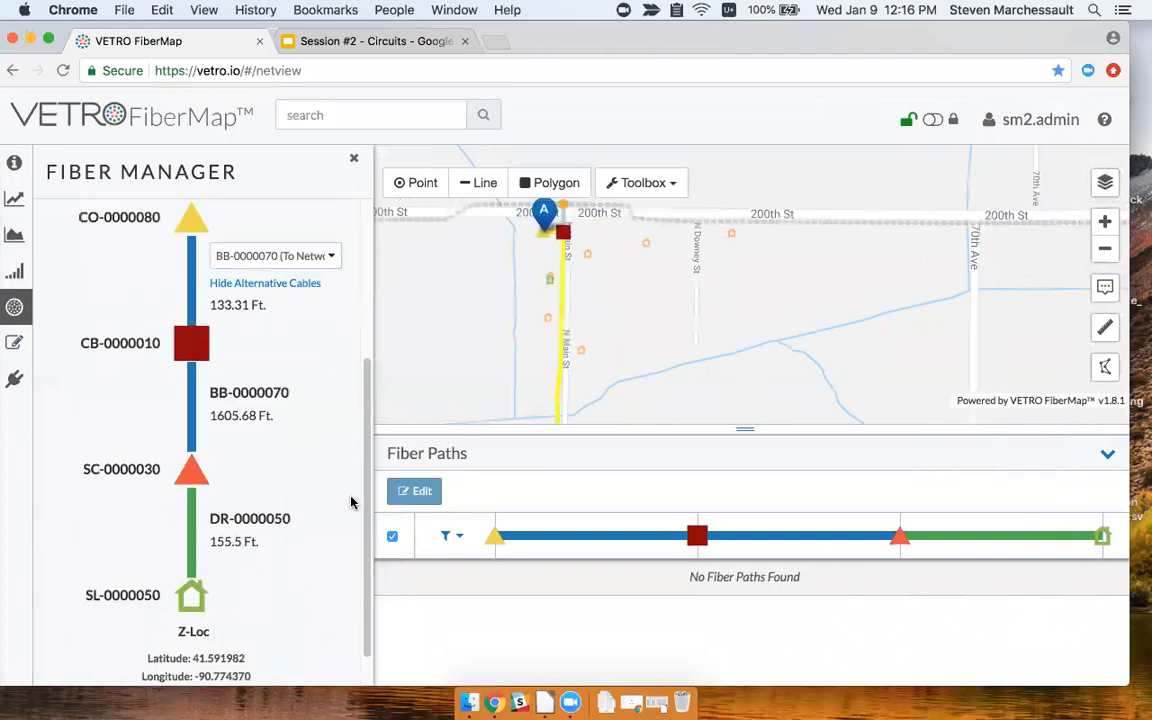
left_click_drag(619, 392, 635, 315)
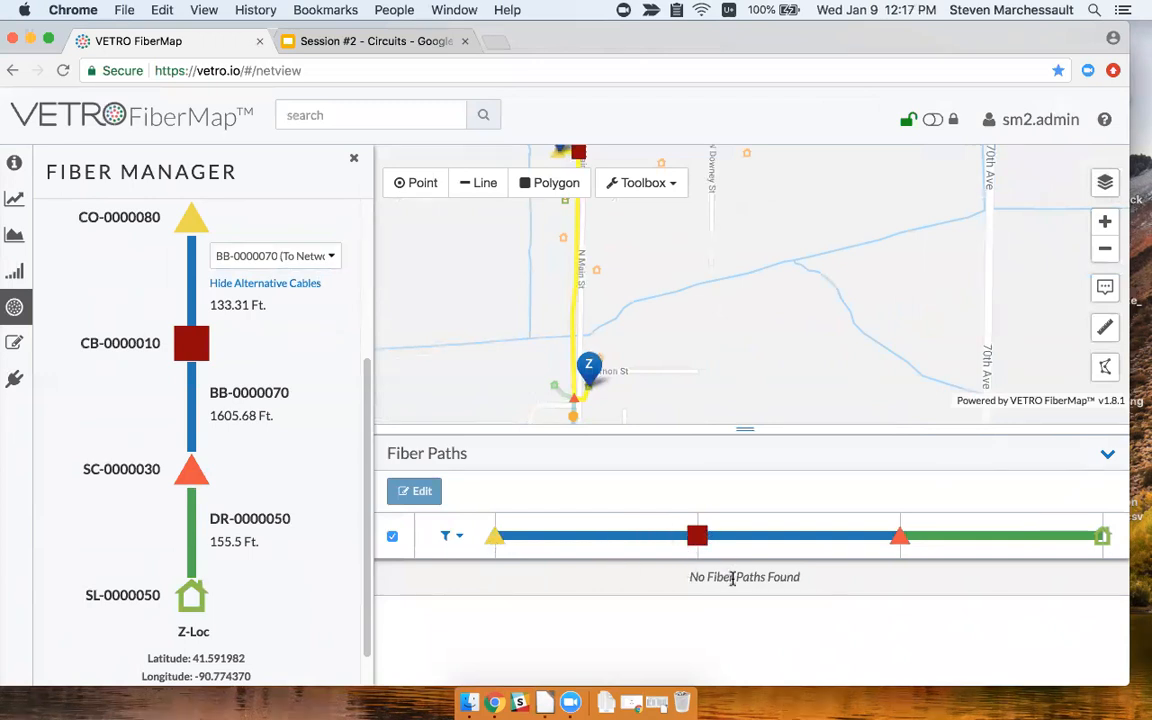
mouse_move(706, 350)
left_mouse_down()
mouse_move(660, 339)
mouse_move(664, 375)
left_mouse_up()
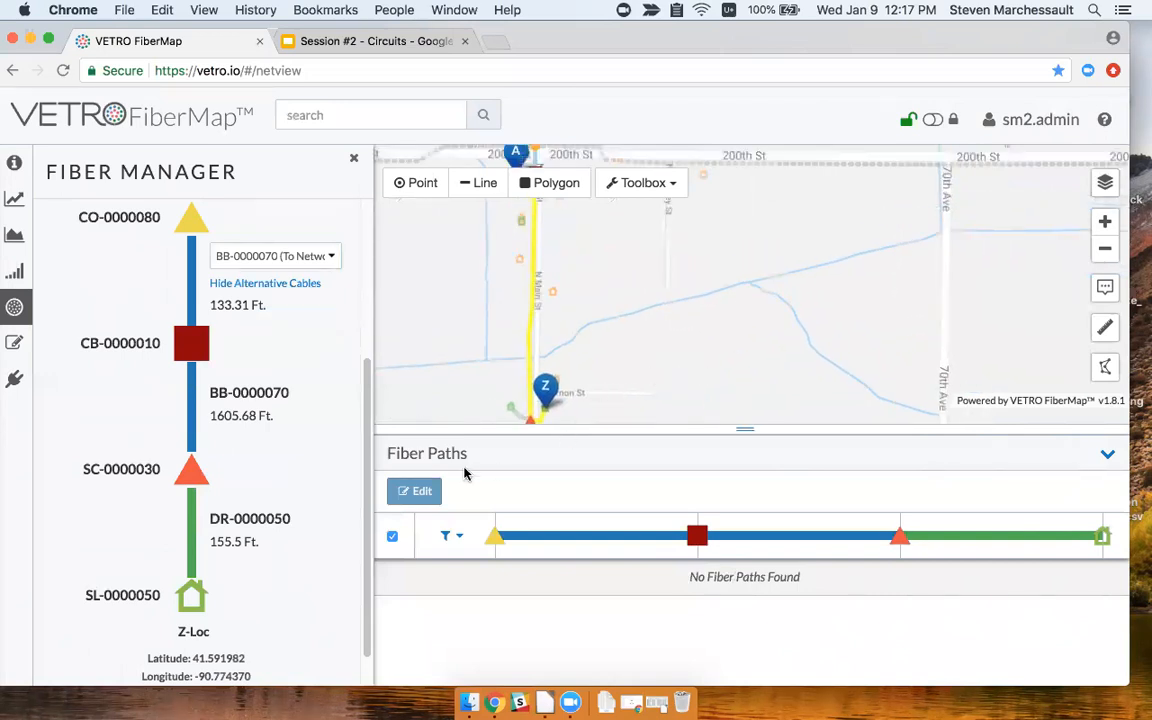
mouse_move(188, 606)
mouse_move(193, 352)
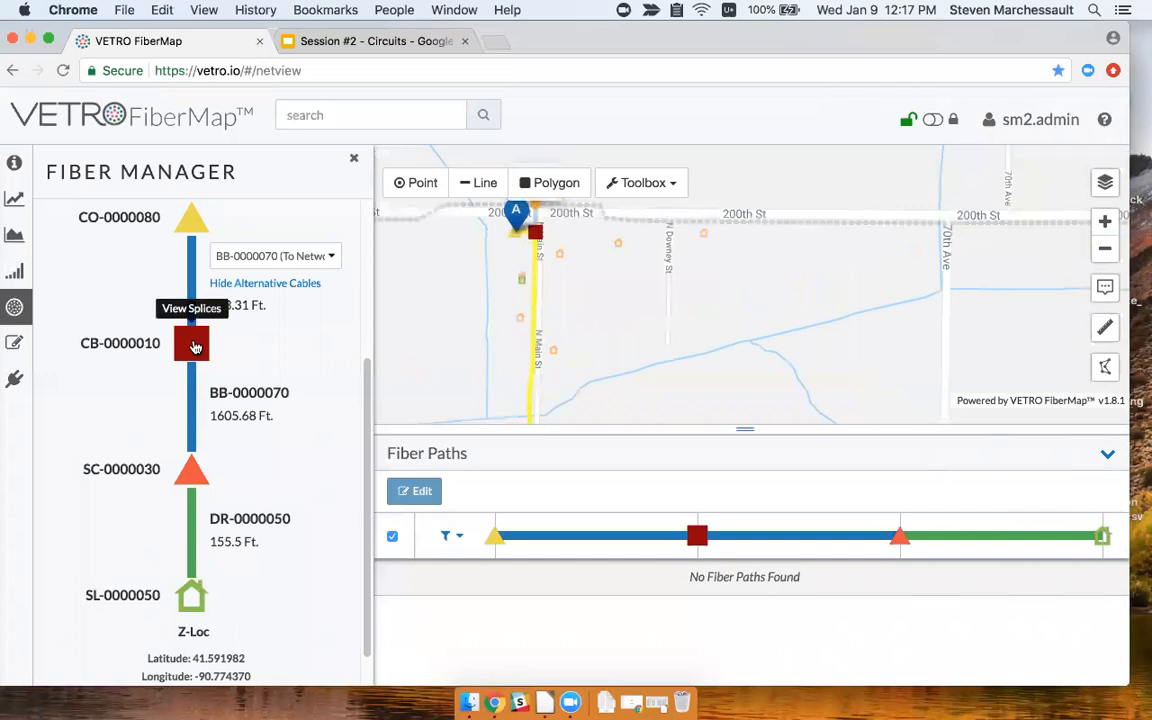
left_click(195, 347)
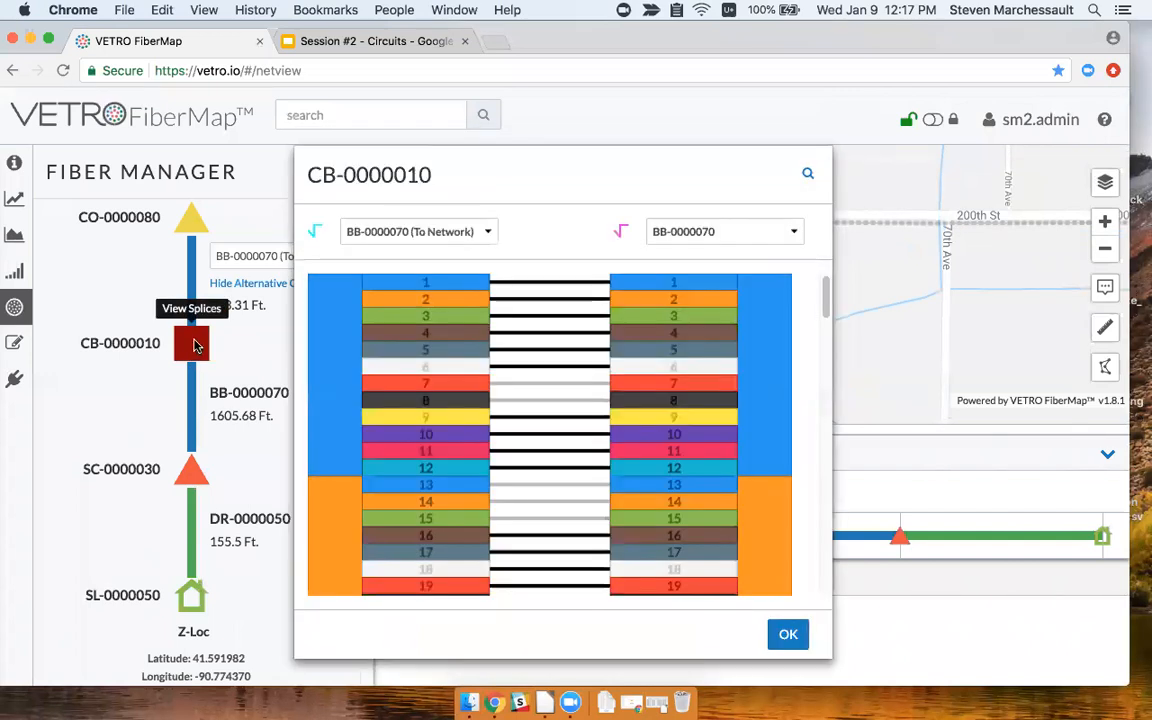
left_click_drag(668, 182, 890, 173)
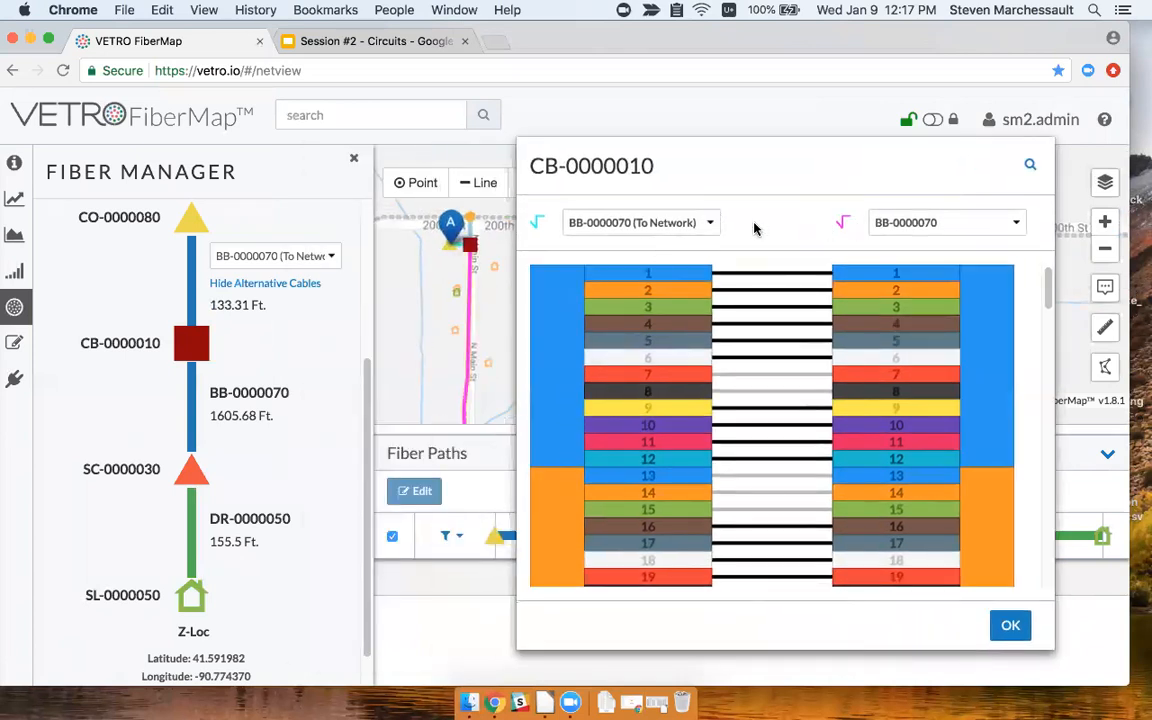
left_click(683, 220)
left_click(964, 228)
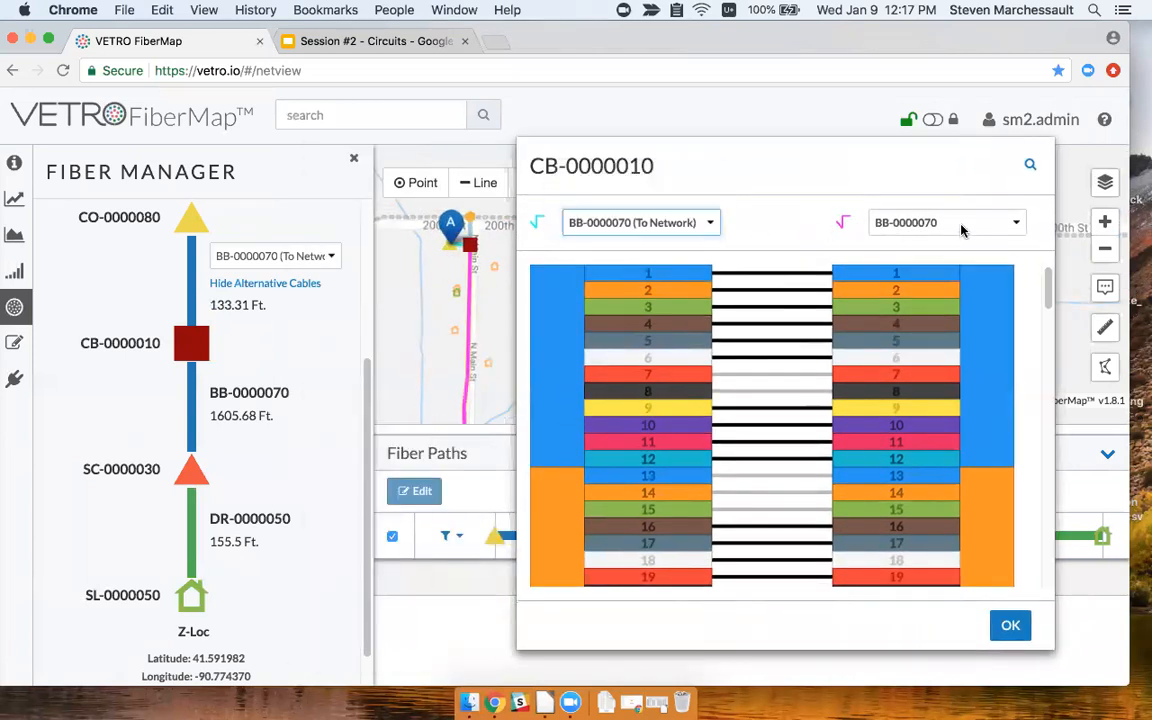
left_click(964, 224)
left_click(913, 324)
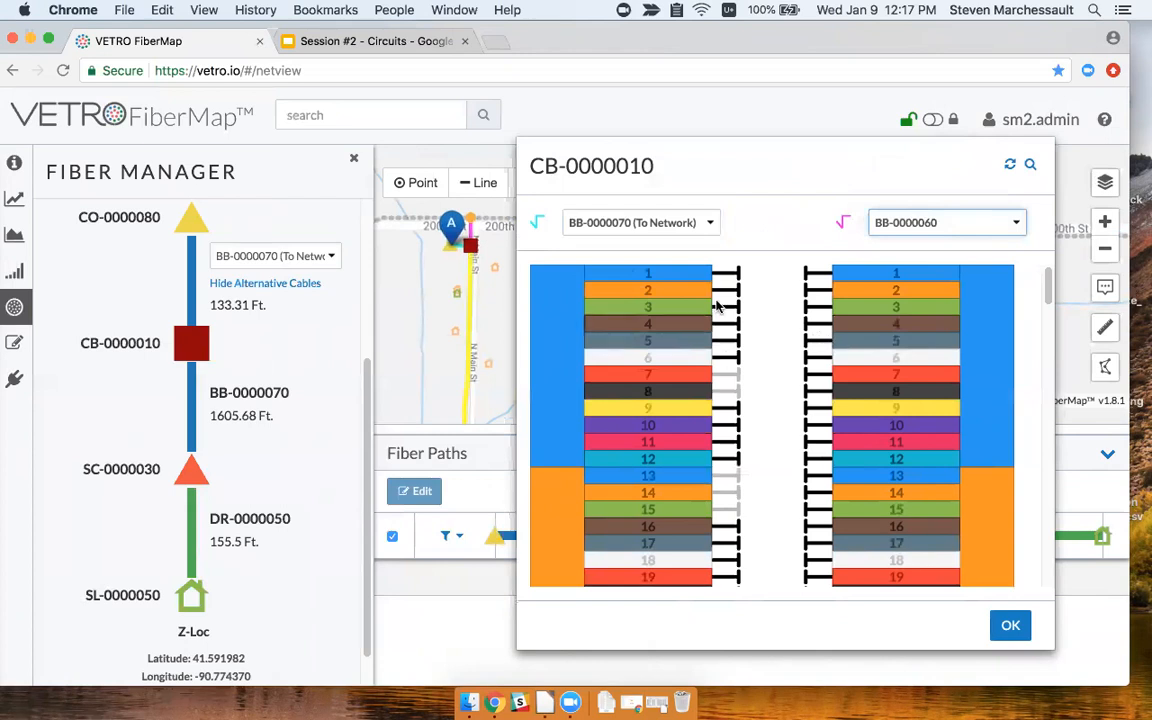
left_click(1008, 625)
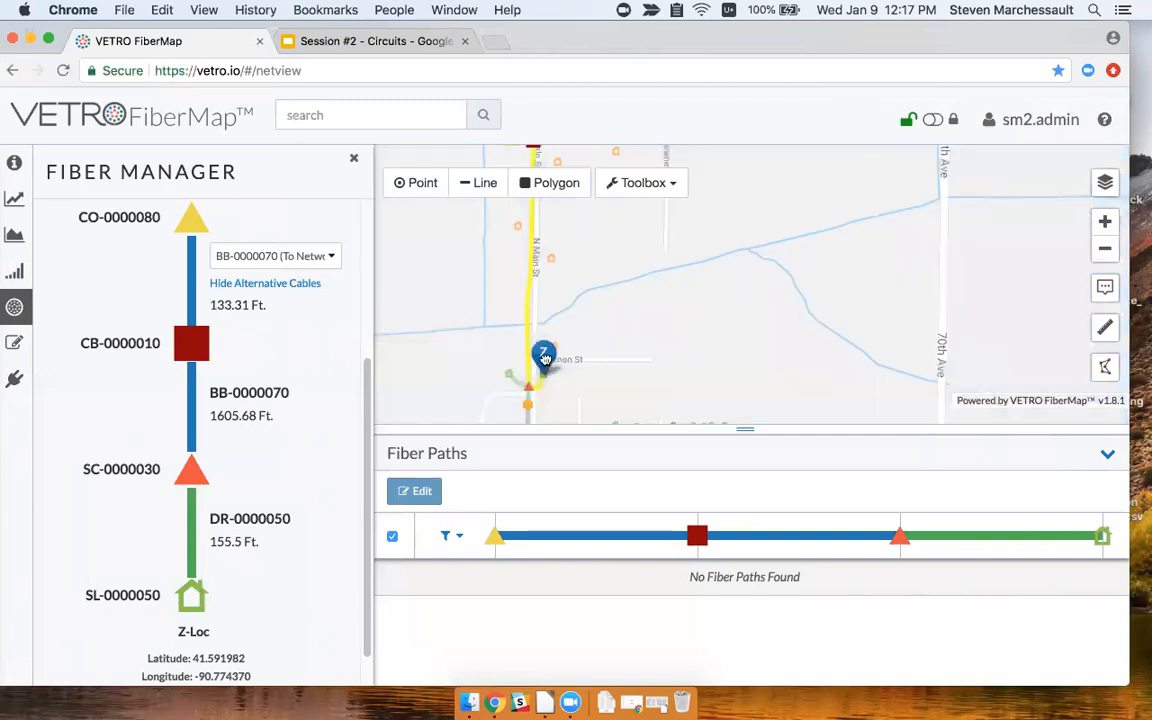
Move endpoint Z to FAT-0000740, then SC-0000030, listing fiber paths such as 13–13–1 and 14–14–2.
left_click_drag(545, 358, 534, 367)
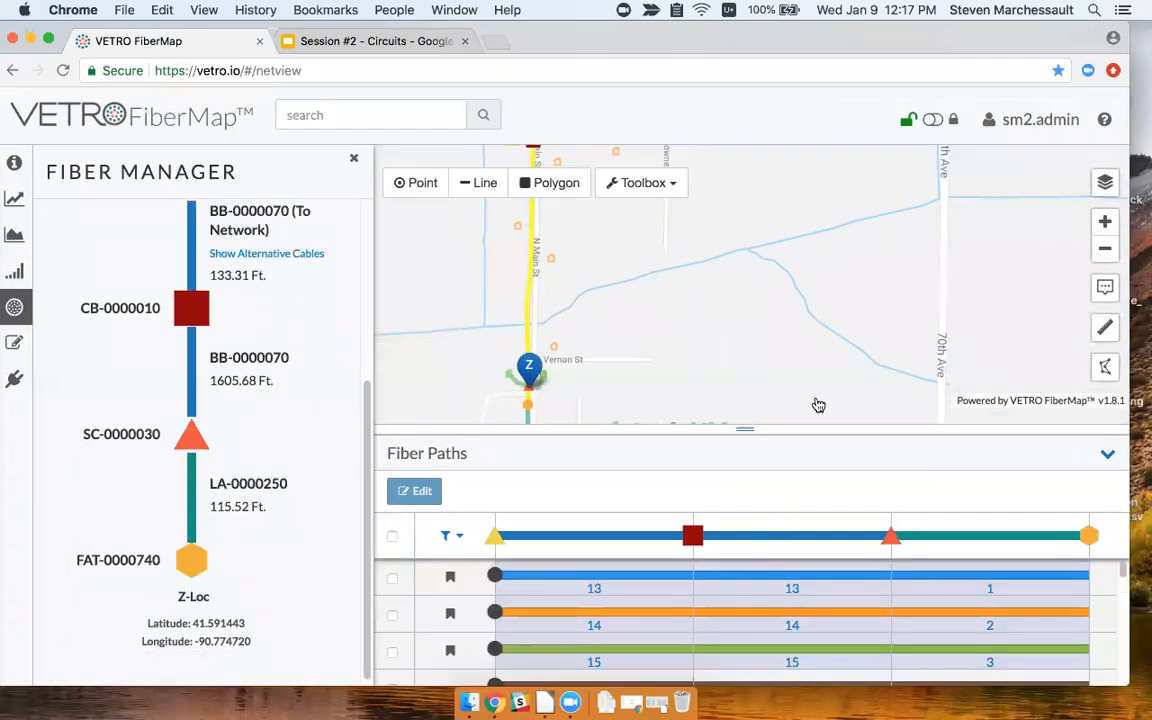
left_click_drag(818, 404, 818, 373)
left_click_drag(748, 432, 748, 374)
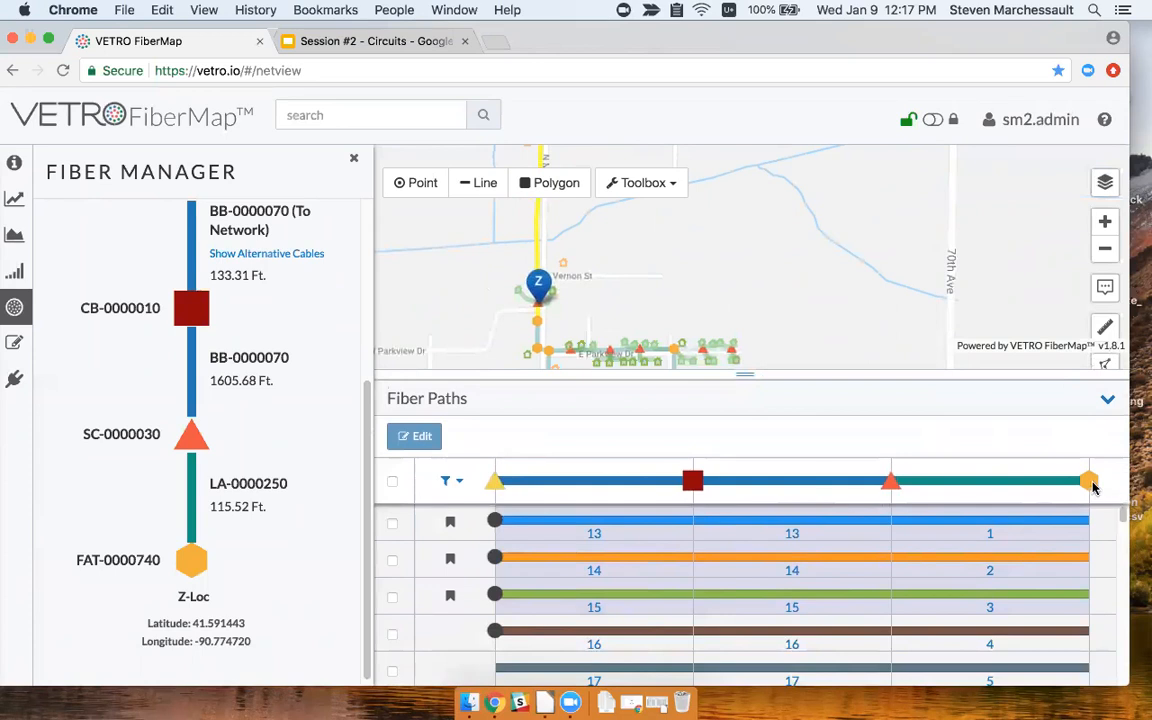
scroll(566, 309, "up", 2)
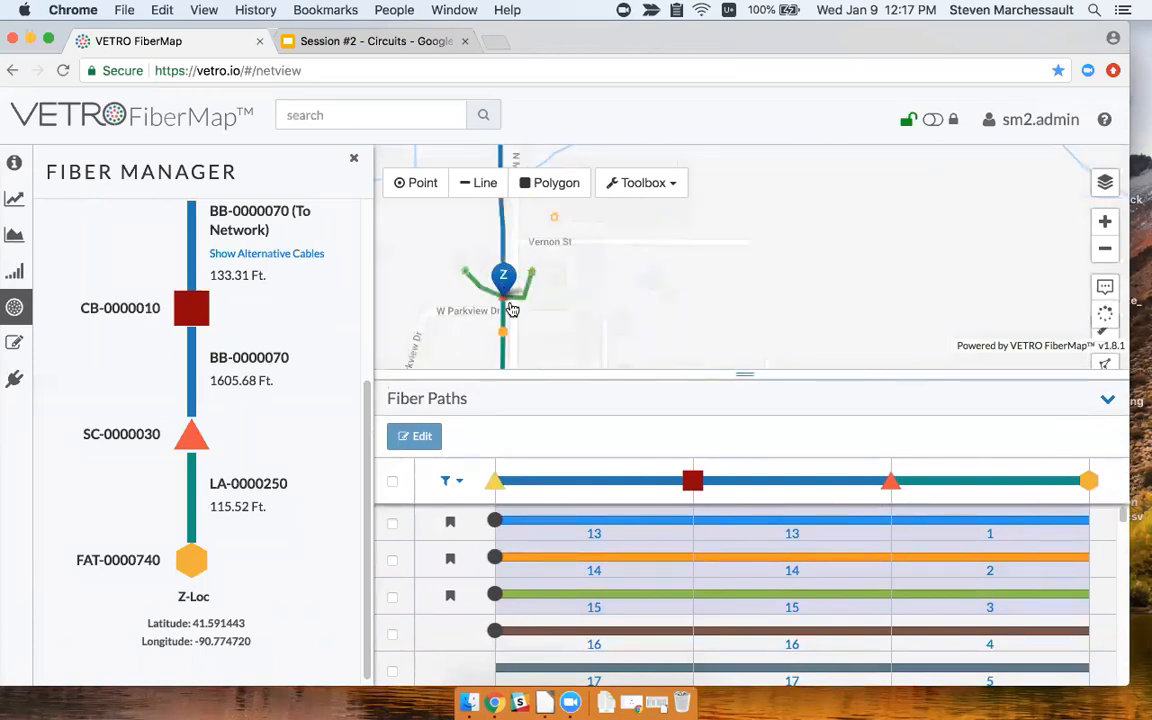
left_click(504, 293)
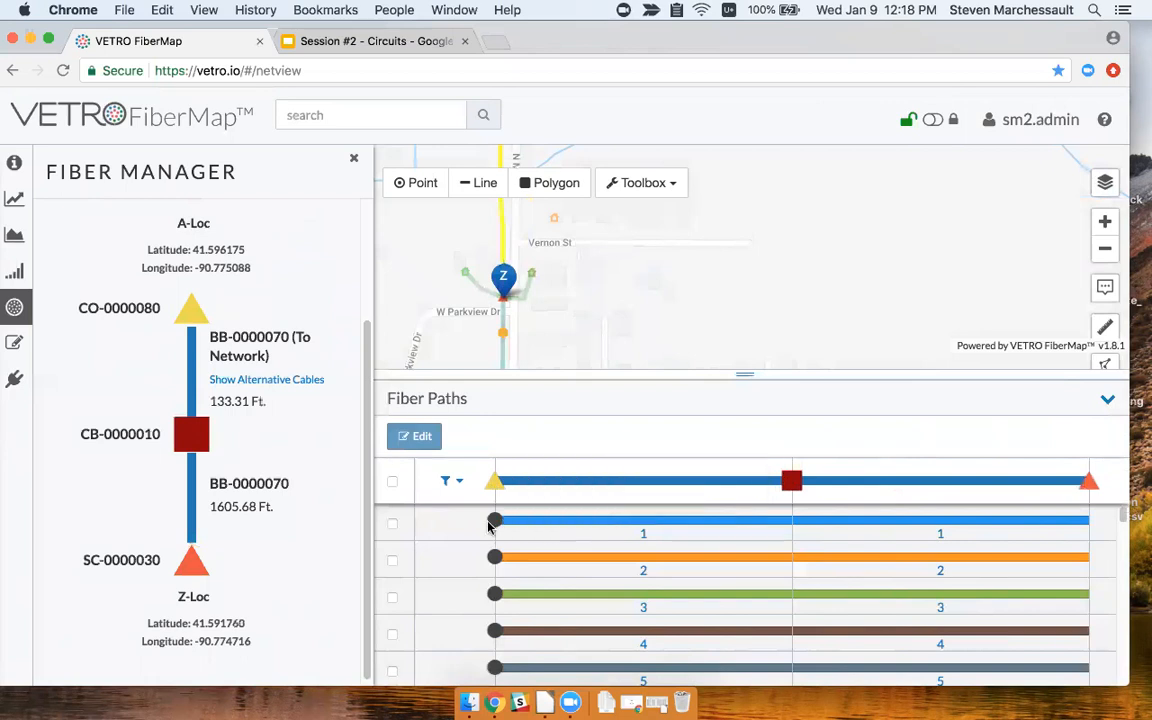
Inspect the fiber port details, then move endpoint Z back to SL-0000050 via drop DR-0000050.
mouse_move(492, 525)
mouse_move(935, 531)
scroll(776, 569, "down", 3)
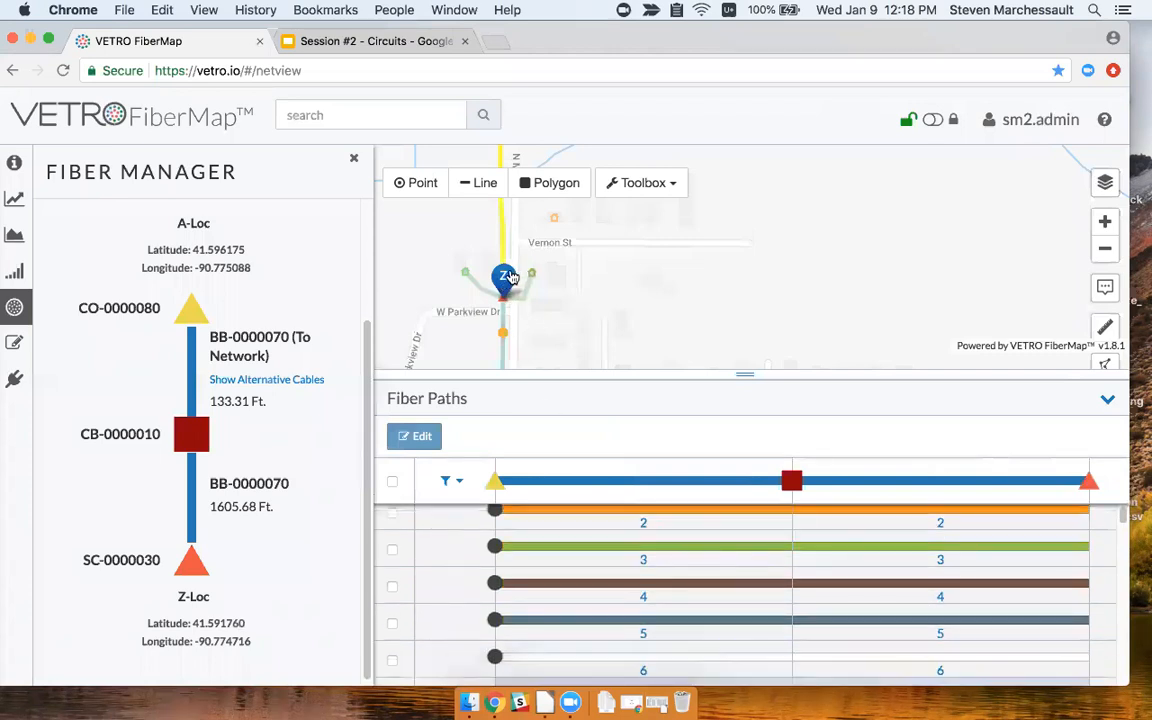
left_click_drag(533, 265, 541, 239)
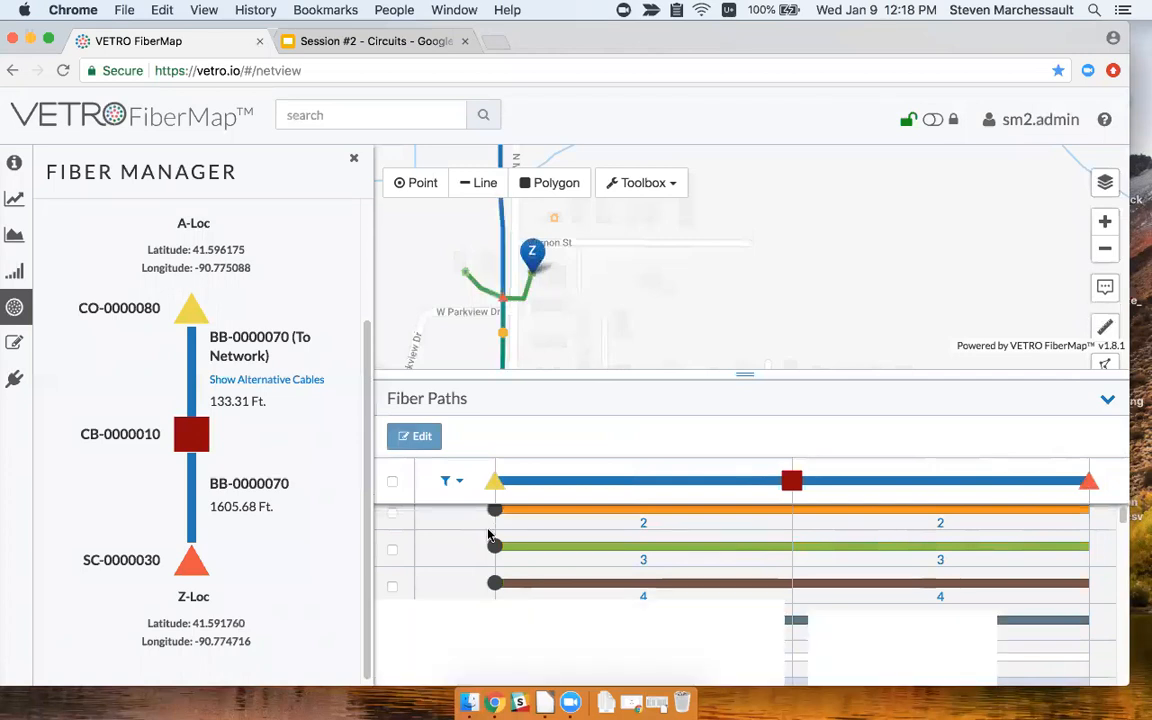
mouse_move(197, 438)
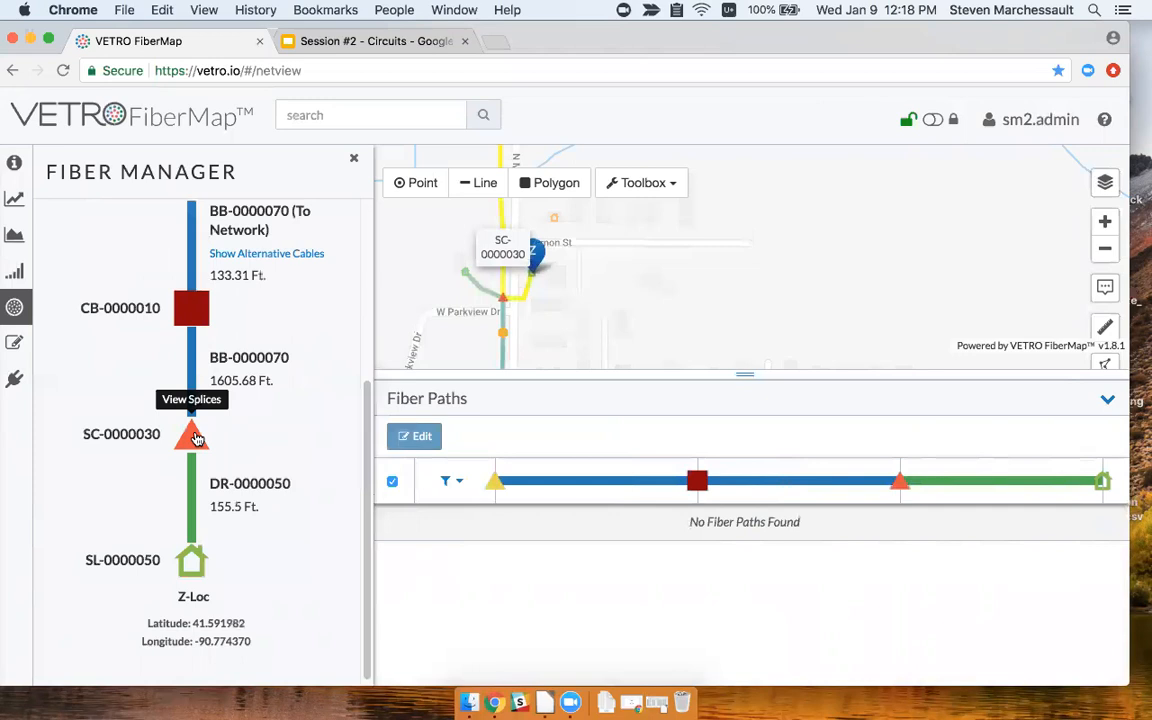
At SC-0000030, splice BB-0000070 fiber 2 to drop DR-0000050 fiber 1, giving a 2–2–1 path.
left_click(195, 436)
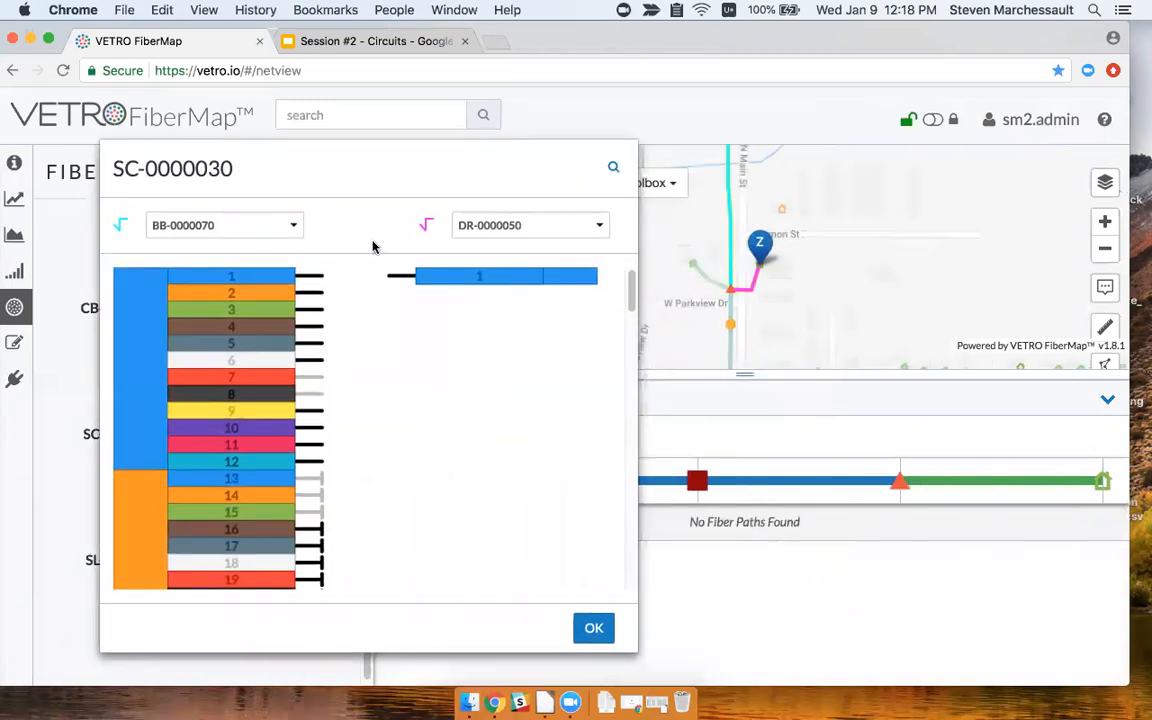
left_click_drag(417, 177, 345, 175)
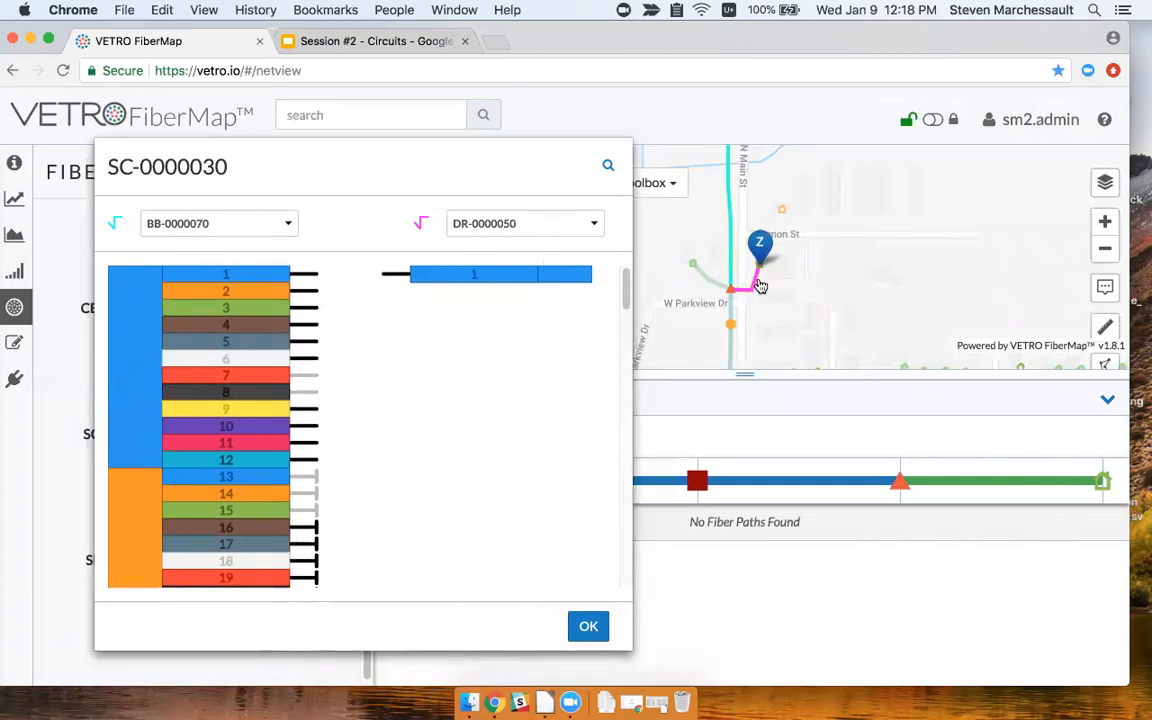
scroll(760, 285, "up", 2)
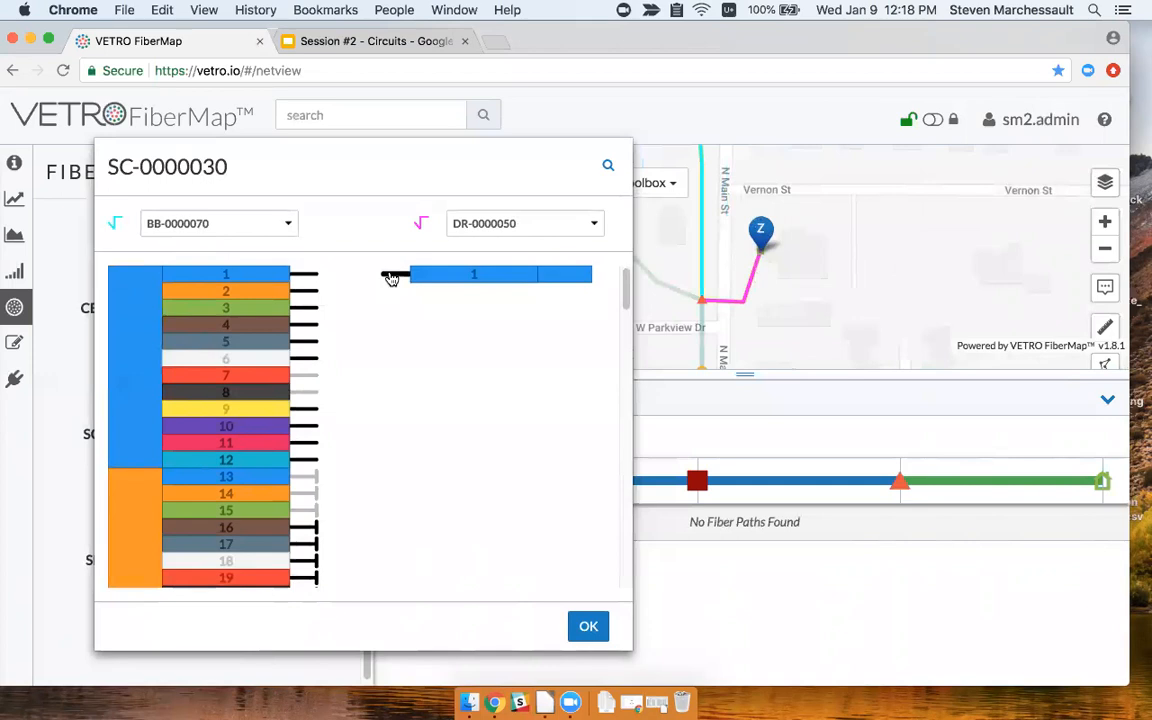
left_click(389, 276)
left_click_drag(381, 276, 310, 291)
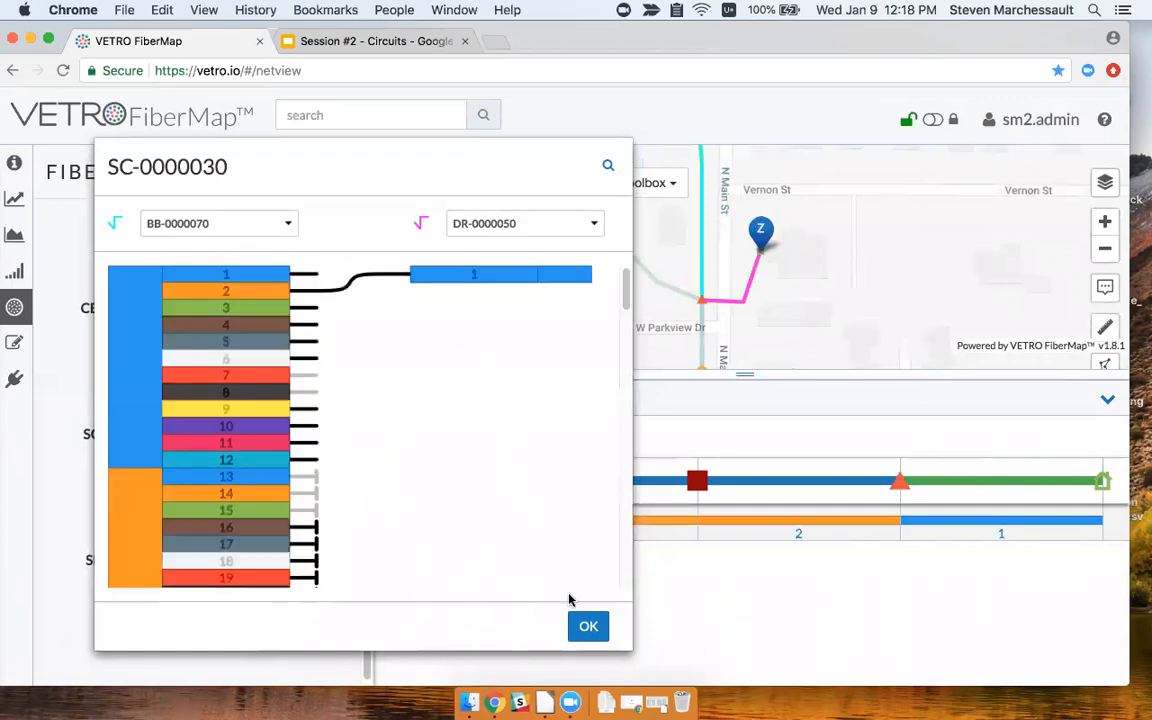
left_click(588, 627)
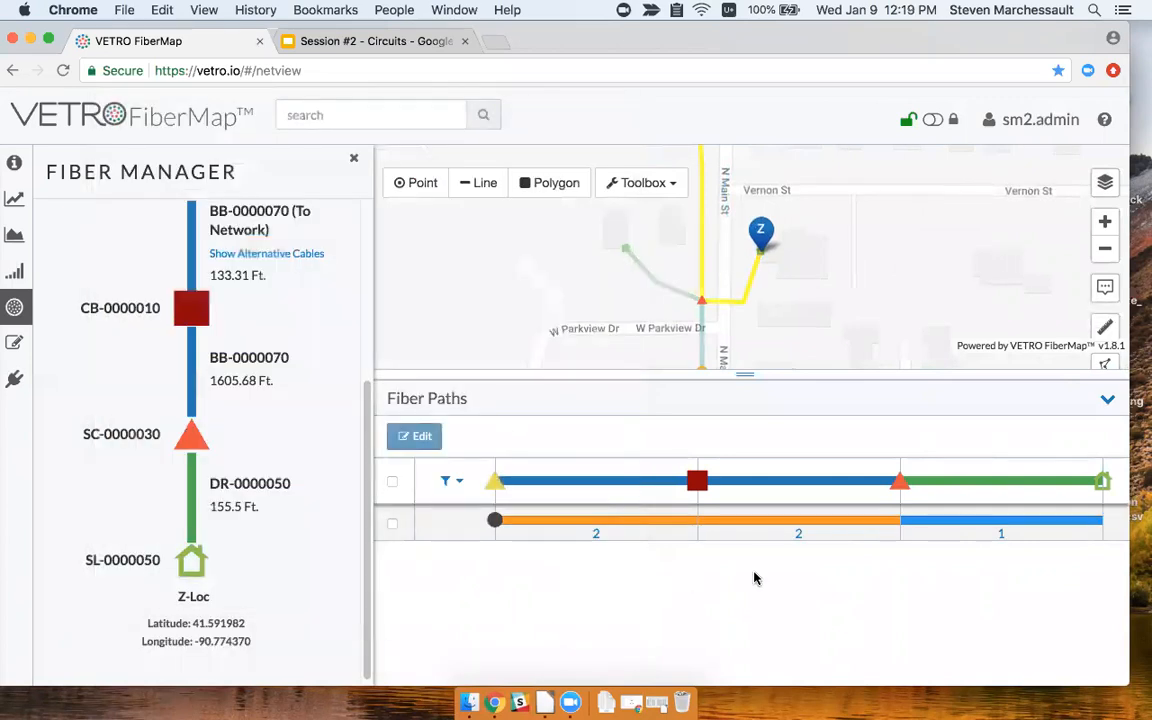
left_click_drag(833, 291, 792, 311)
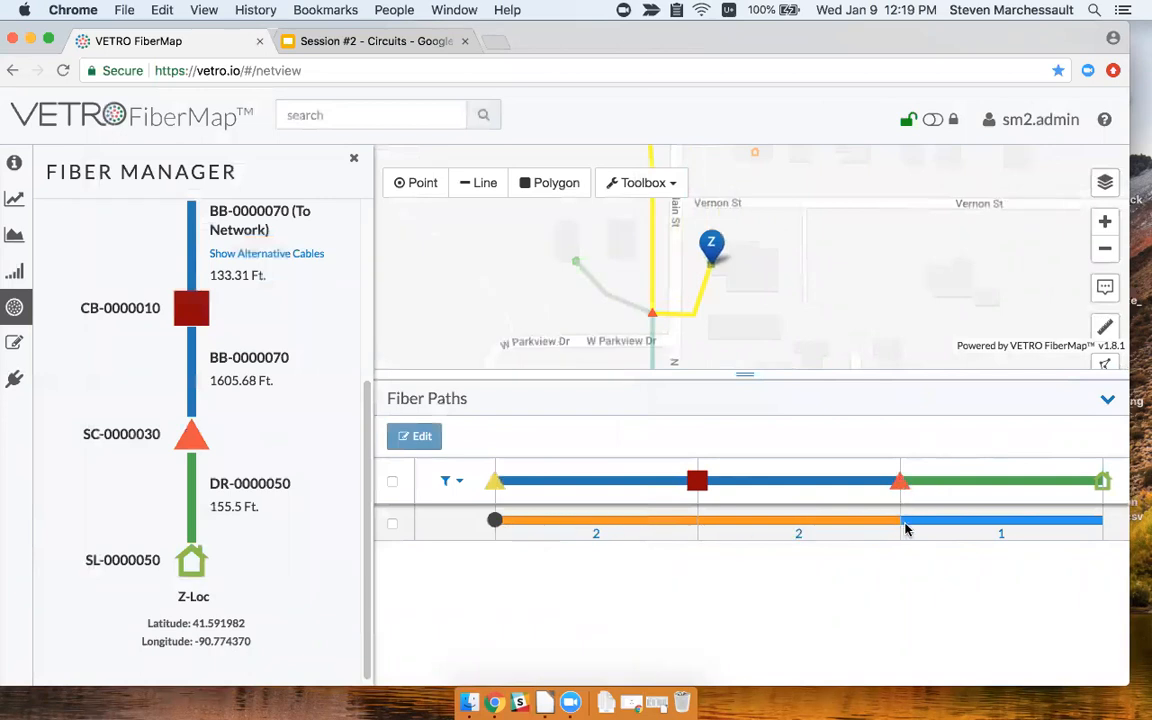
mouse_move(977, 527)
left_click_drag(876, 274, 851, 295)
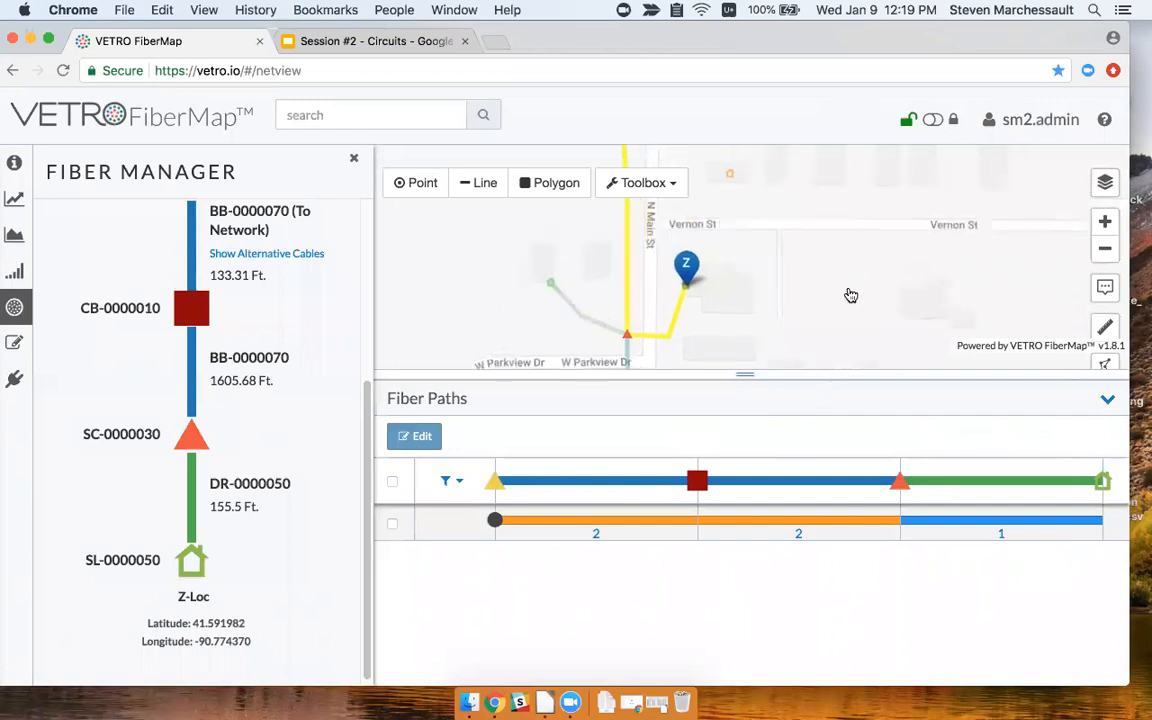
scroll(851, 295, "down", 3)
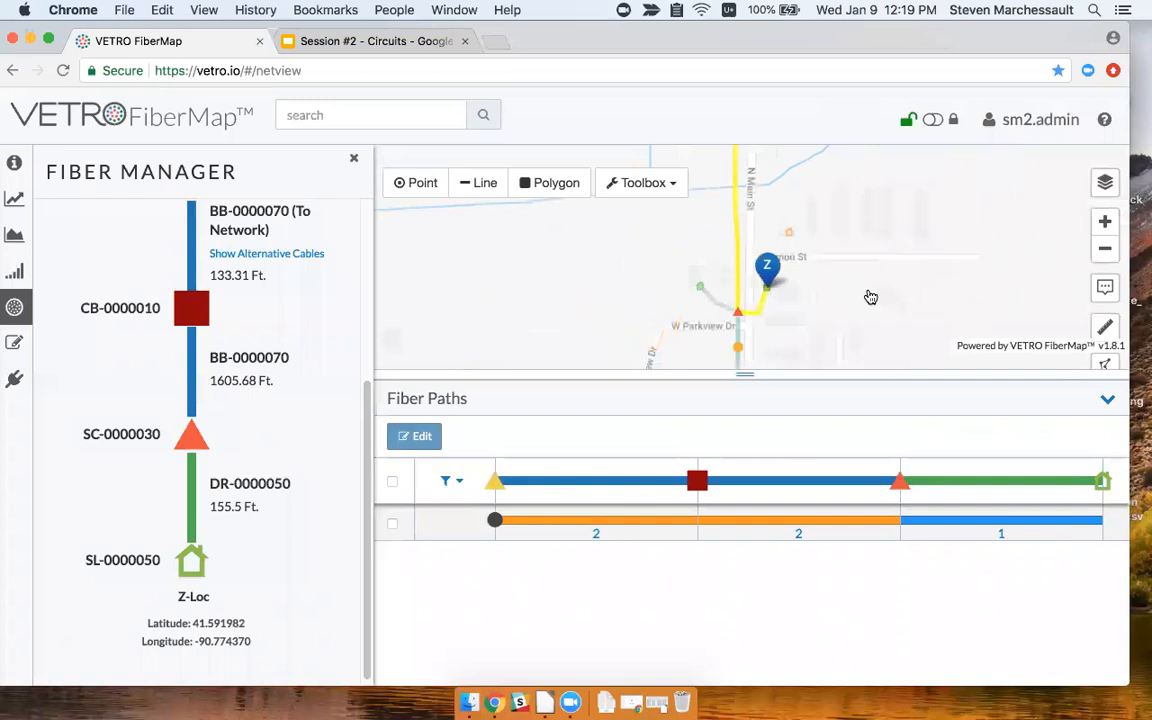
left_click_drag(800, 276, 795, 278)
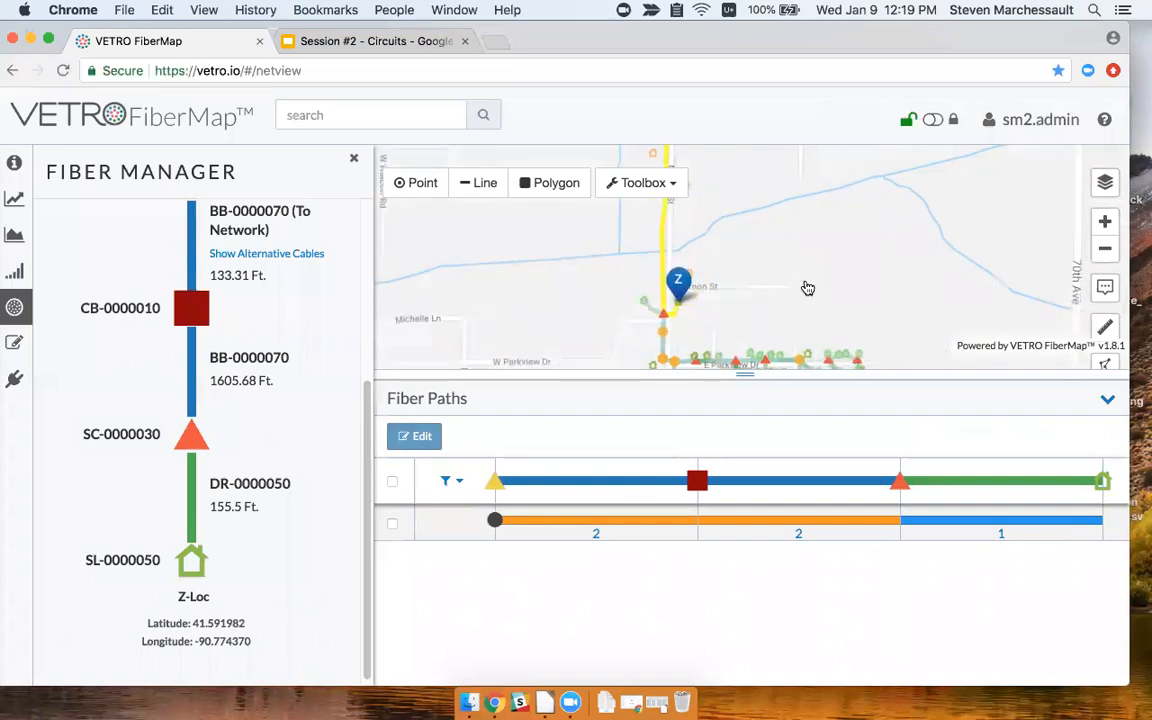
left_click_drag(818, 293, 803, 285)
scroll(835, 295, "down", 2)
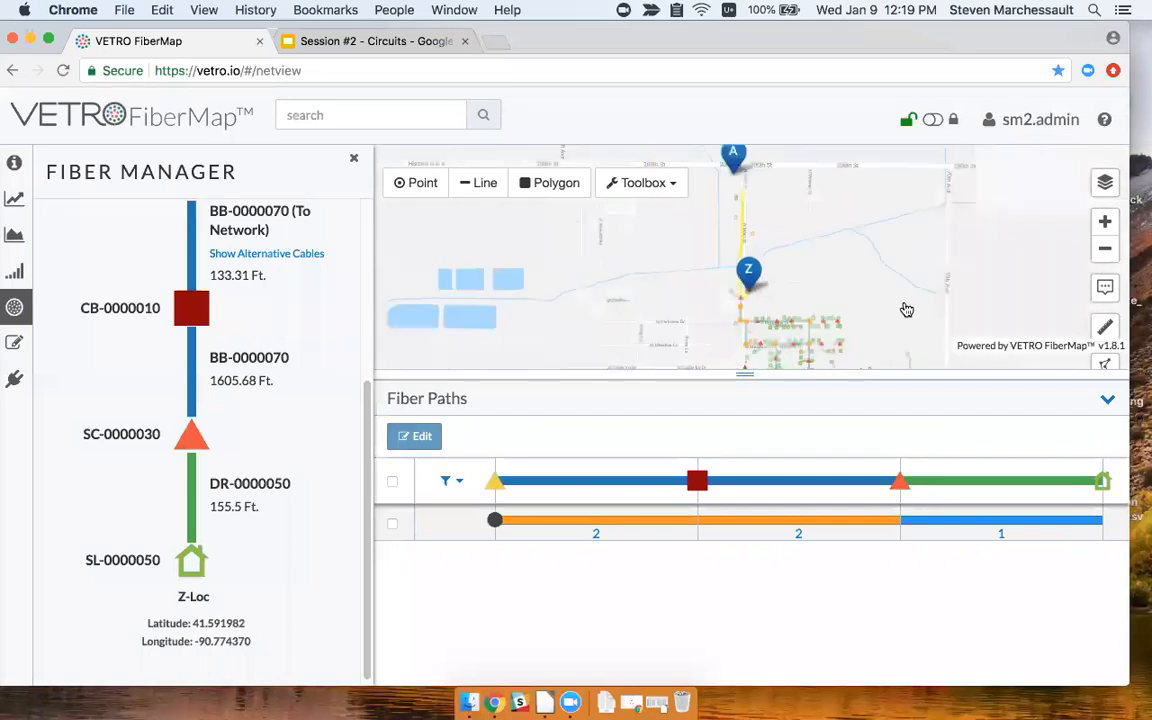
scroll(845, 290, "up", 1)
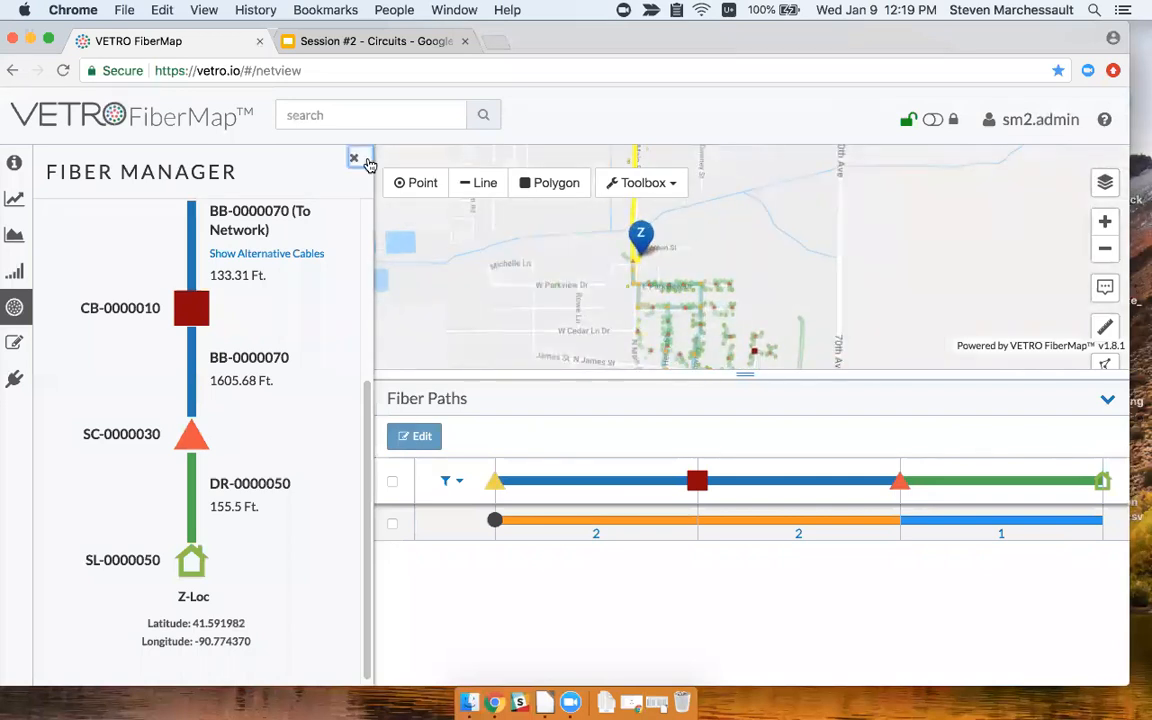
Start a fresh Fiber Manager workspace with location A at central office CO-0000080.
left_click(357, 162)
left_click(14, 307)
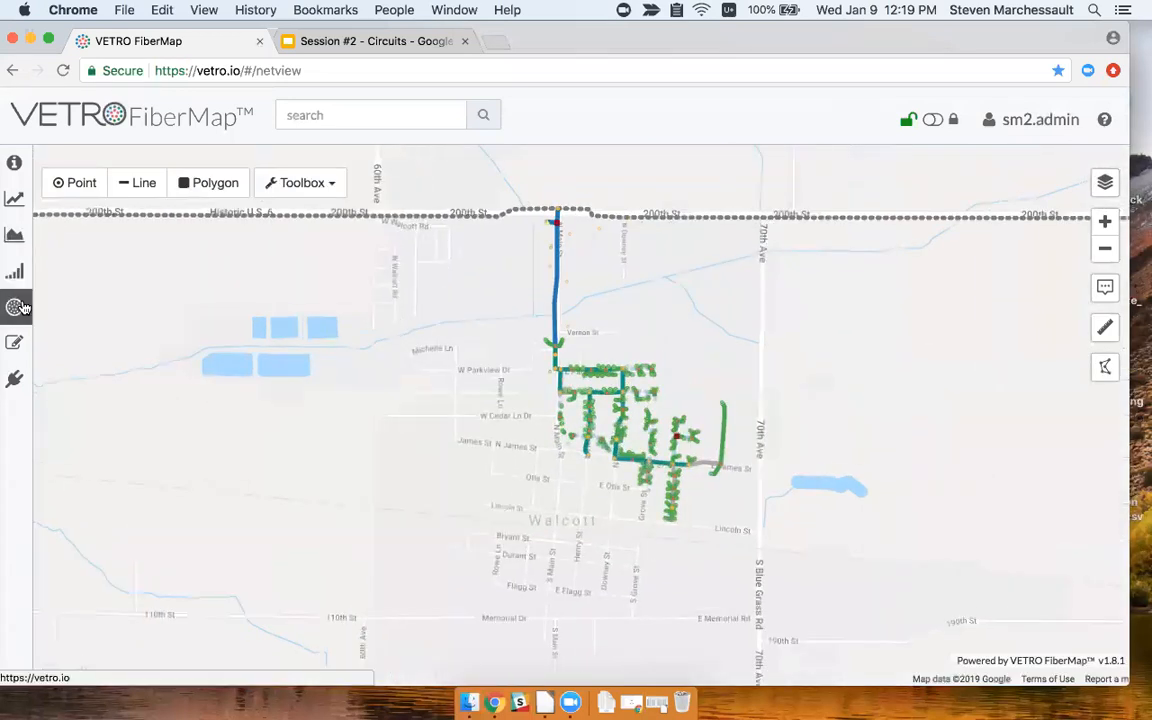
scroll(541, 231, "up", 1)
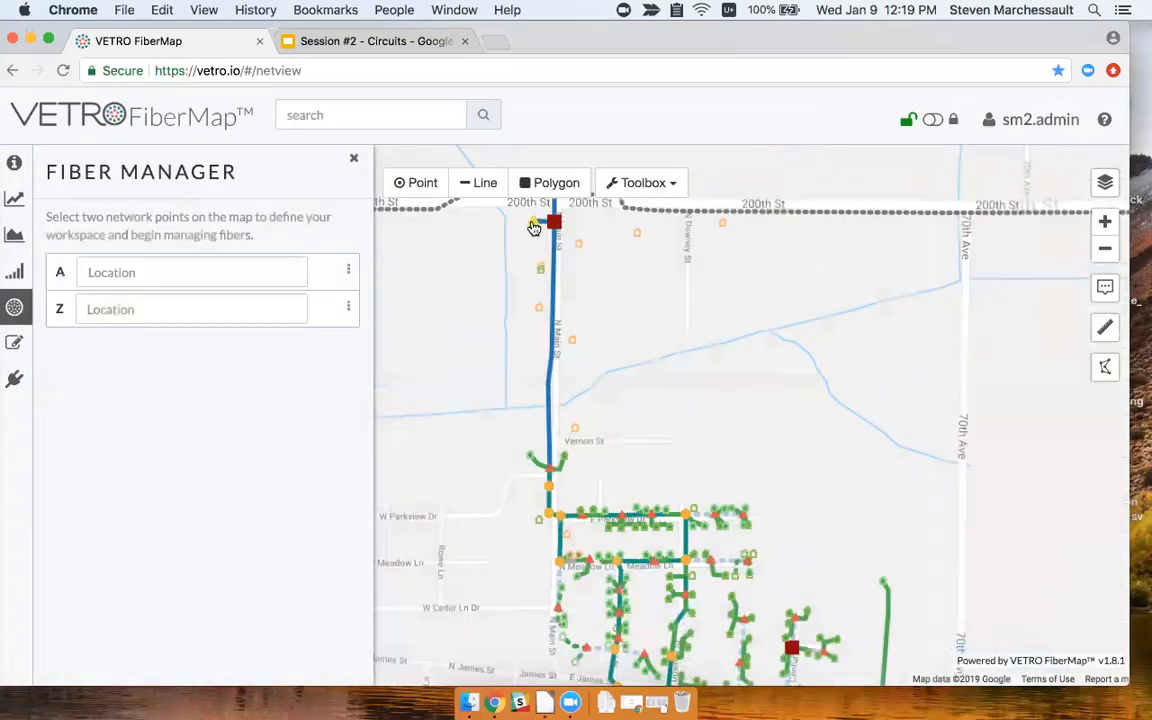
left_click(541, 225)
Set location Z on the Meadow Ln network point, routing via LA-0000250, LA-0000280 and LA-0000330.
left_click_drag(758, 431, 749, 418)
scroll(704, 528, "up", 2)
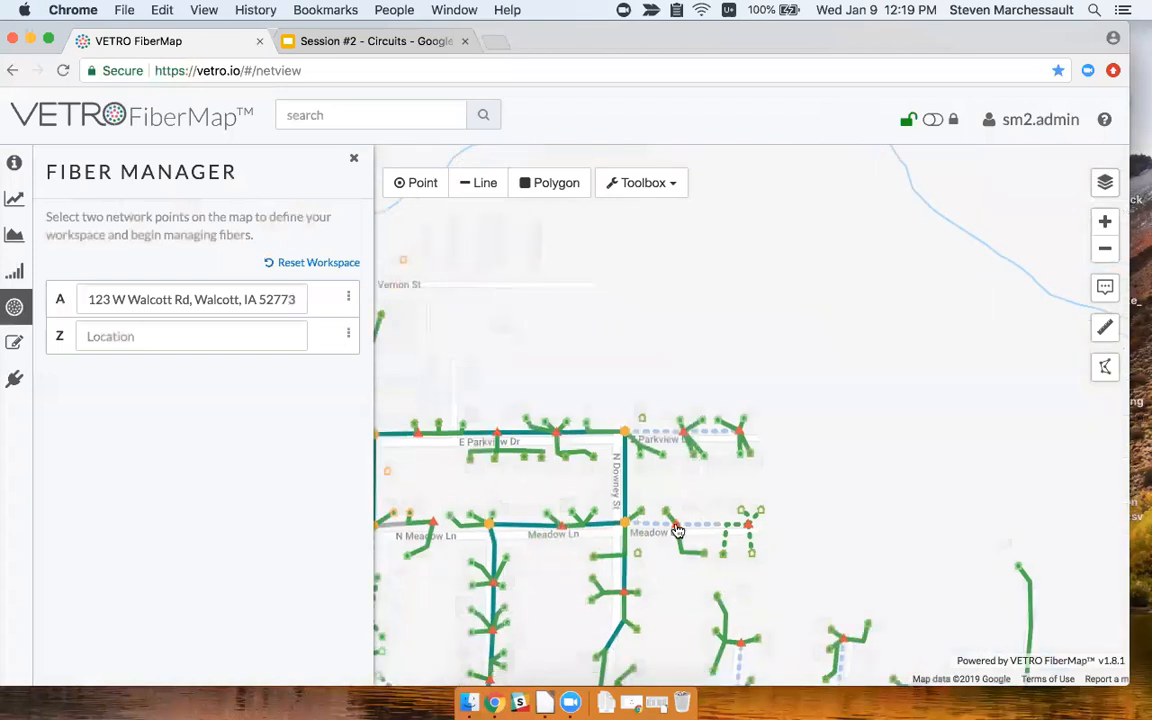
left_click(677, 530)
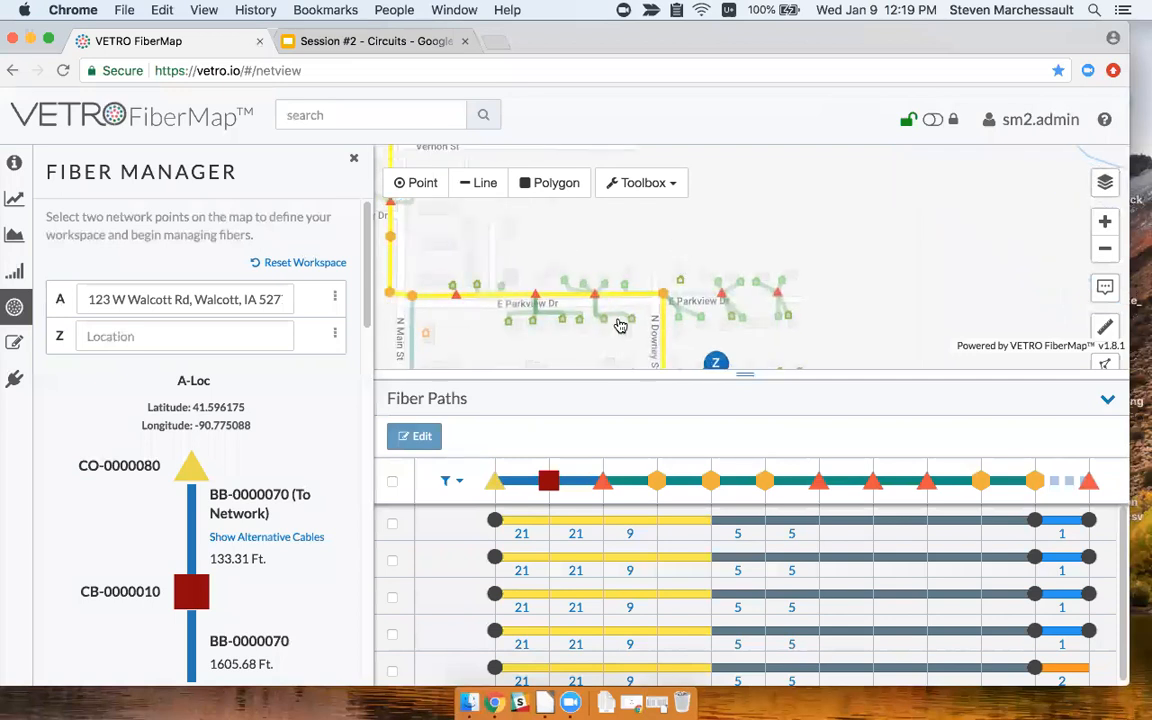
scroll(261, 456, "down", 3)
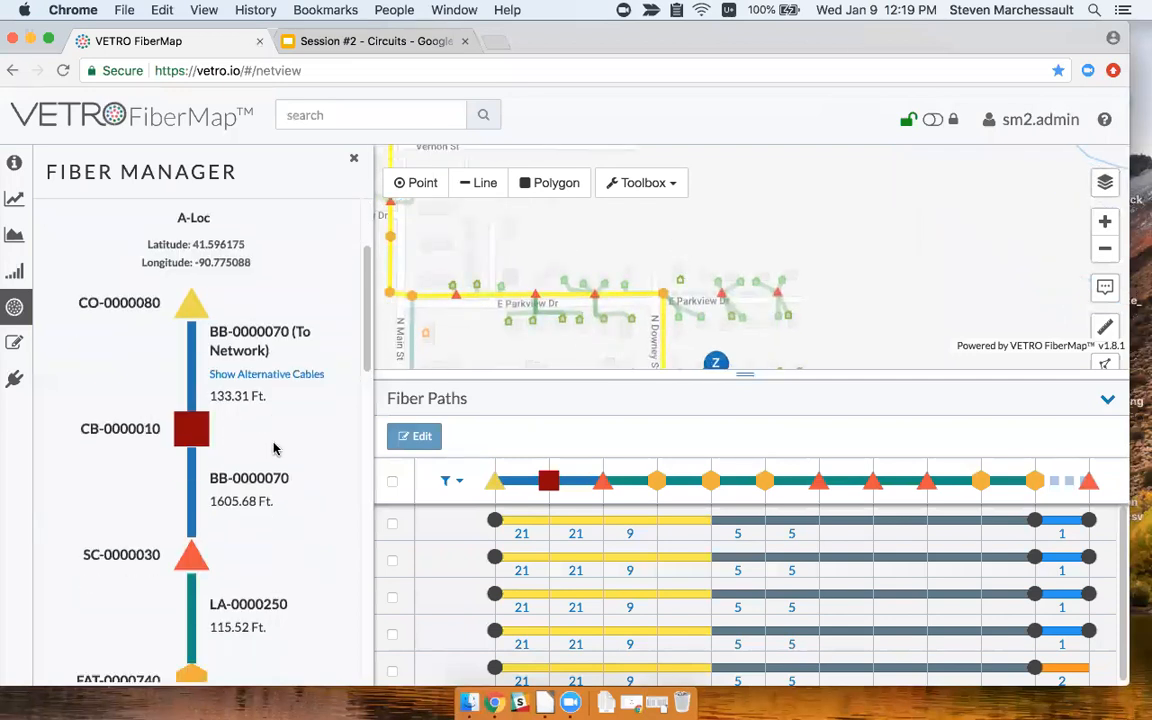
scroll(274, 449, "down", 2)
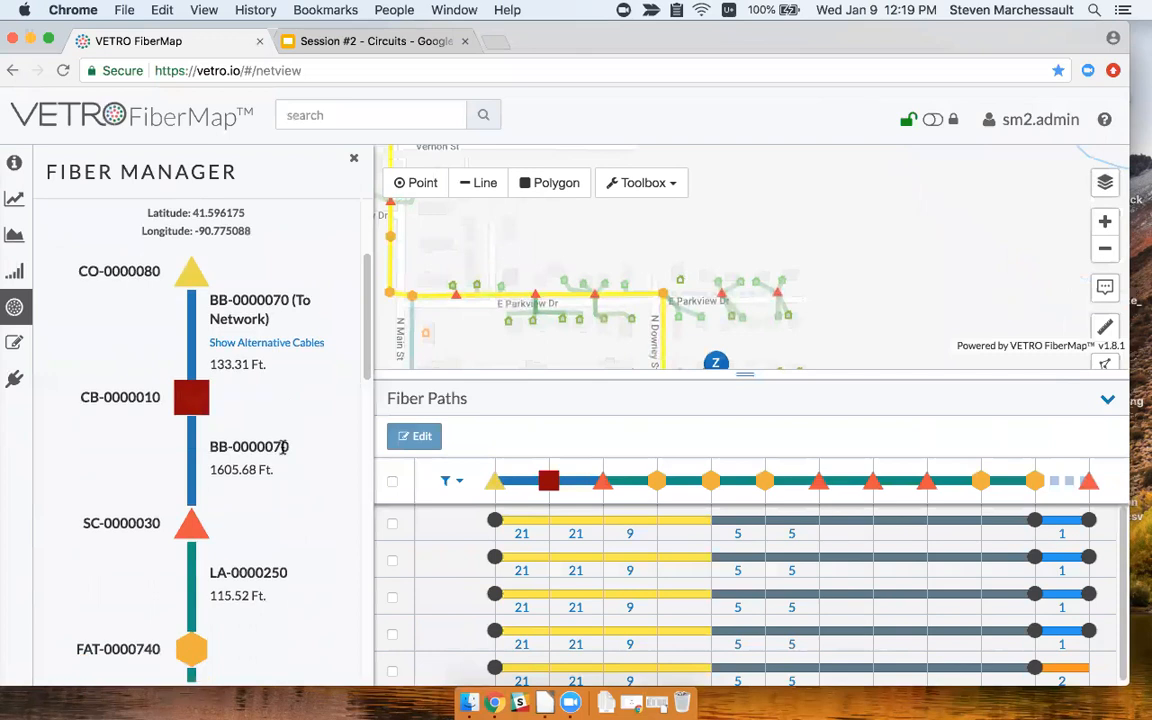
scroll(274, 517, "down", 15)
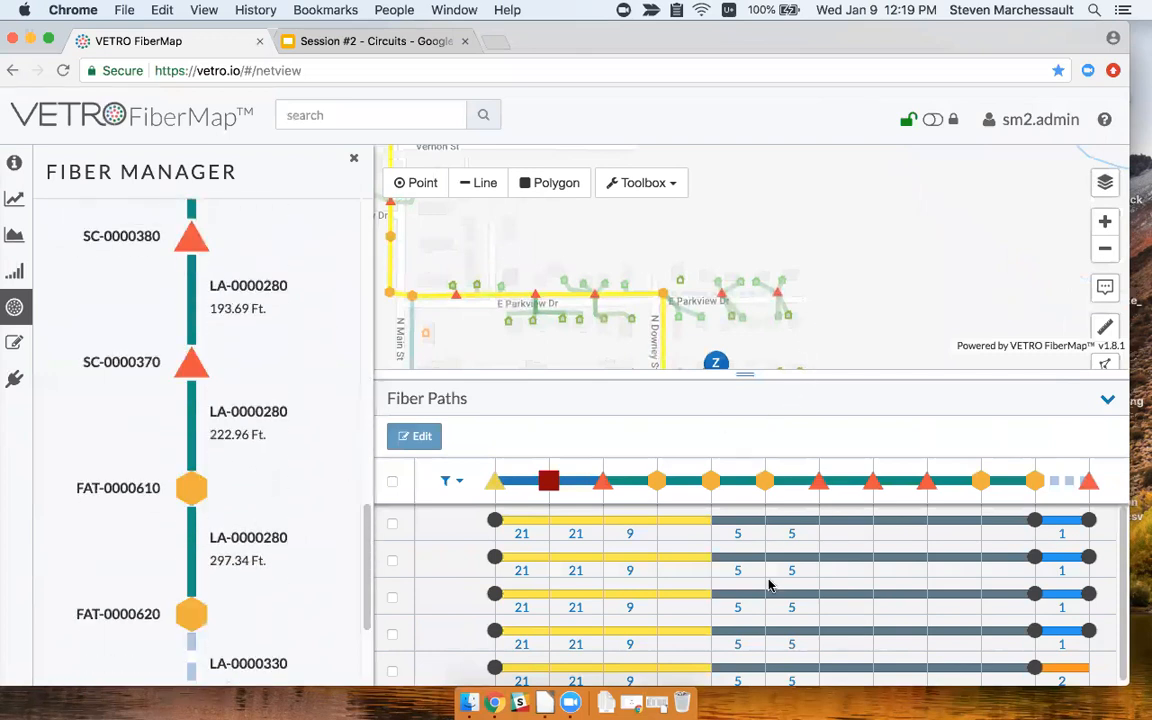
scroll(767, 586, "down", 1)
left_click_drag(739, 284, 756, 244)
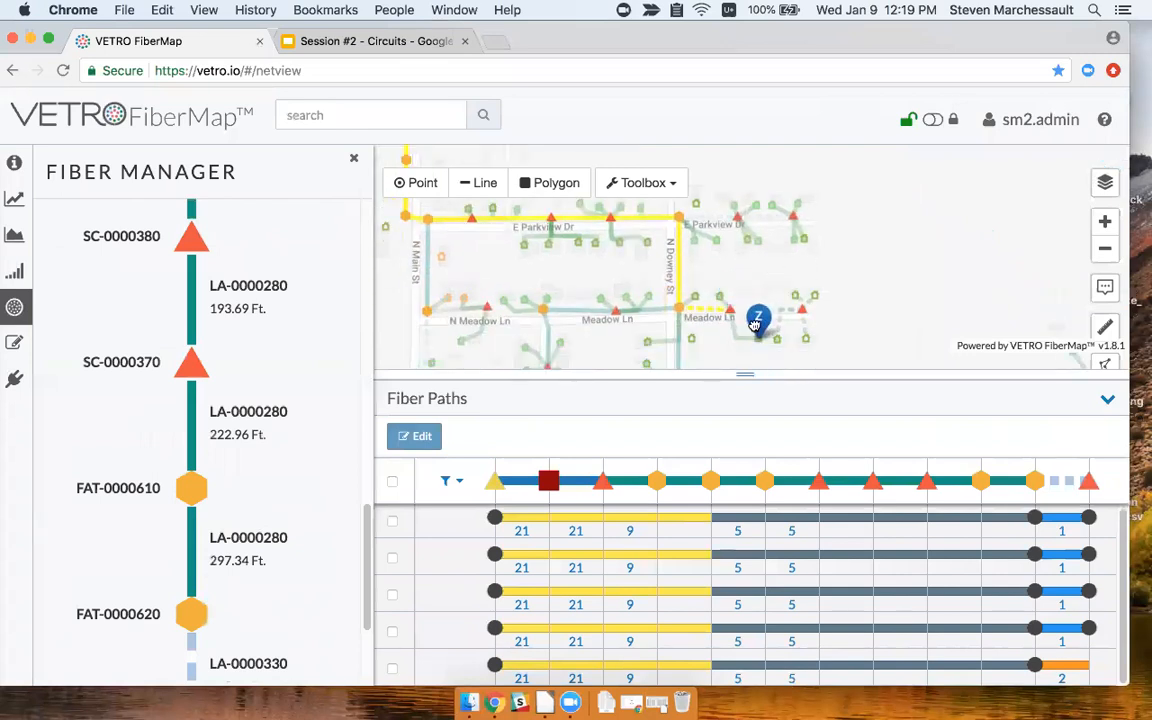
left_click(854, 530)
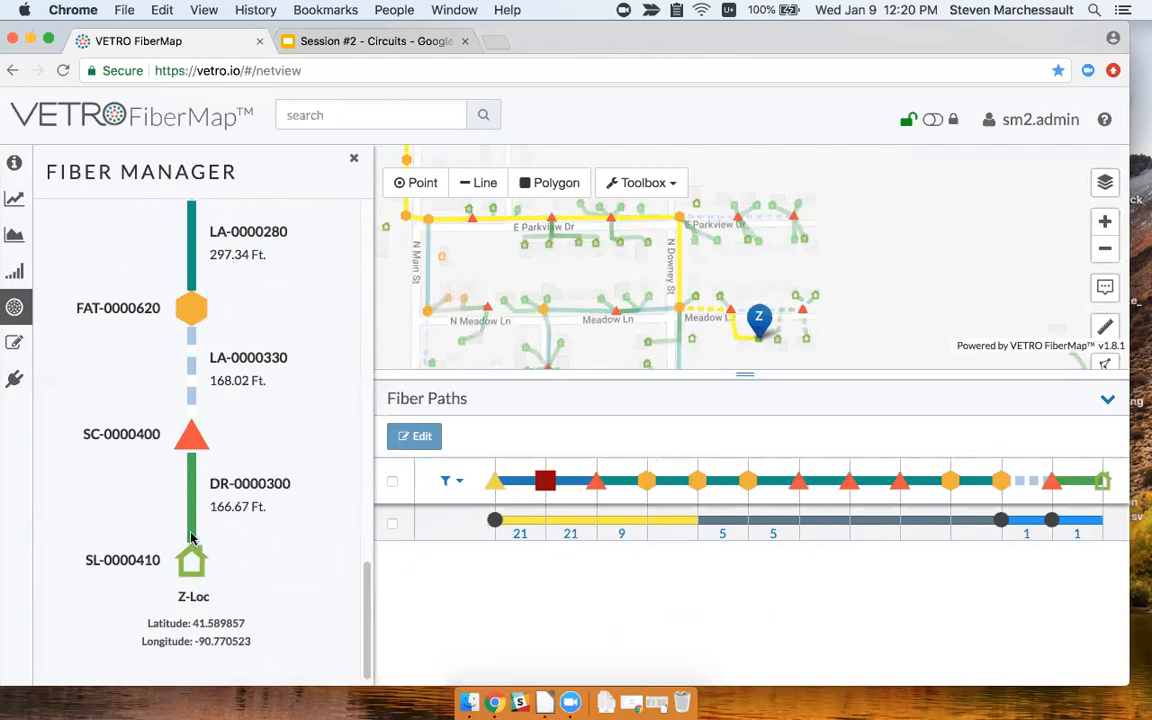
left_click(198, 442)
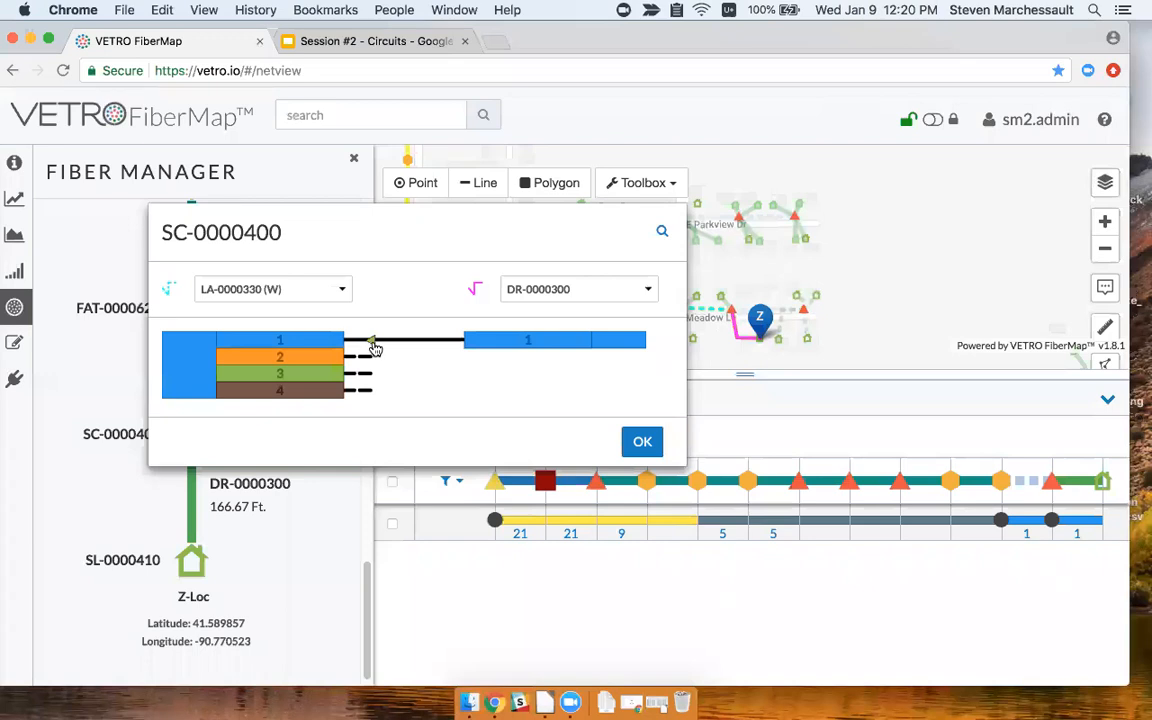
left_click(642, 441)
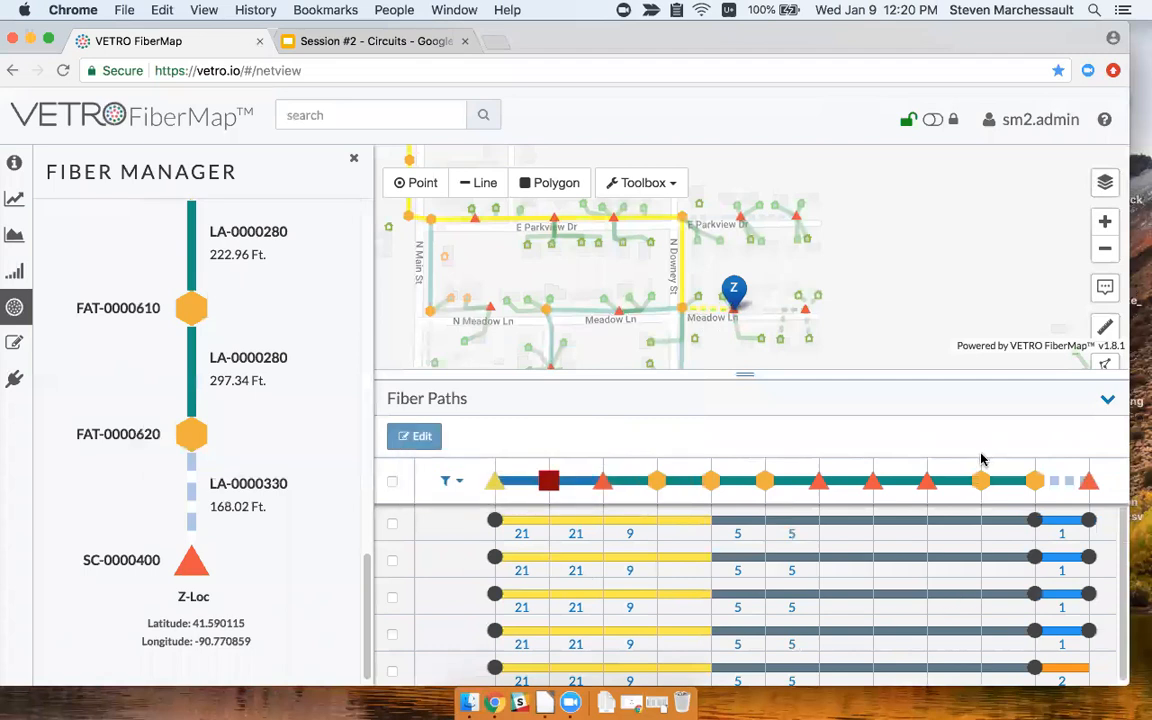
Review the fiber path node details, then return to slide 11, 'Creating Circuits', in the slideshow.
left_click_drag(746, 374, 746, 353)
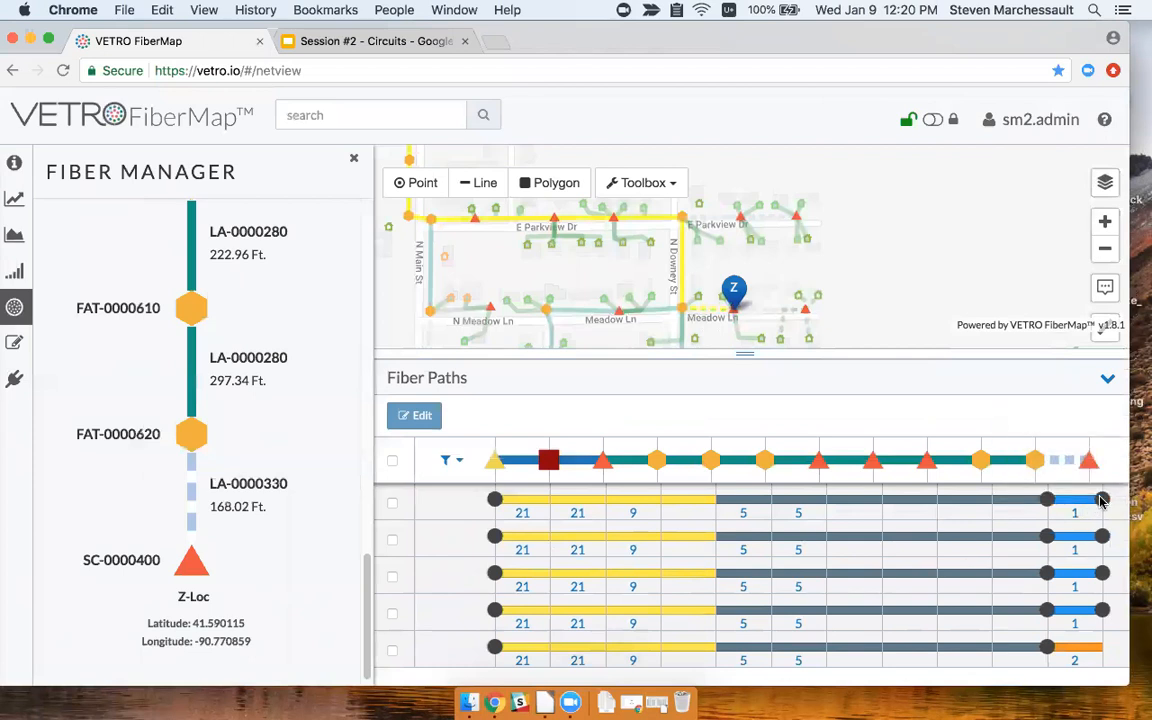
mouse_move(1103, 500)
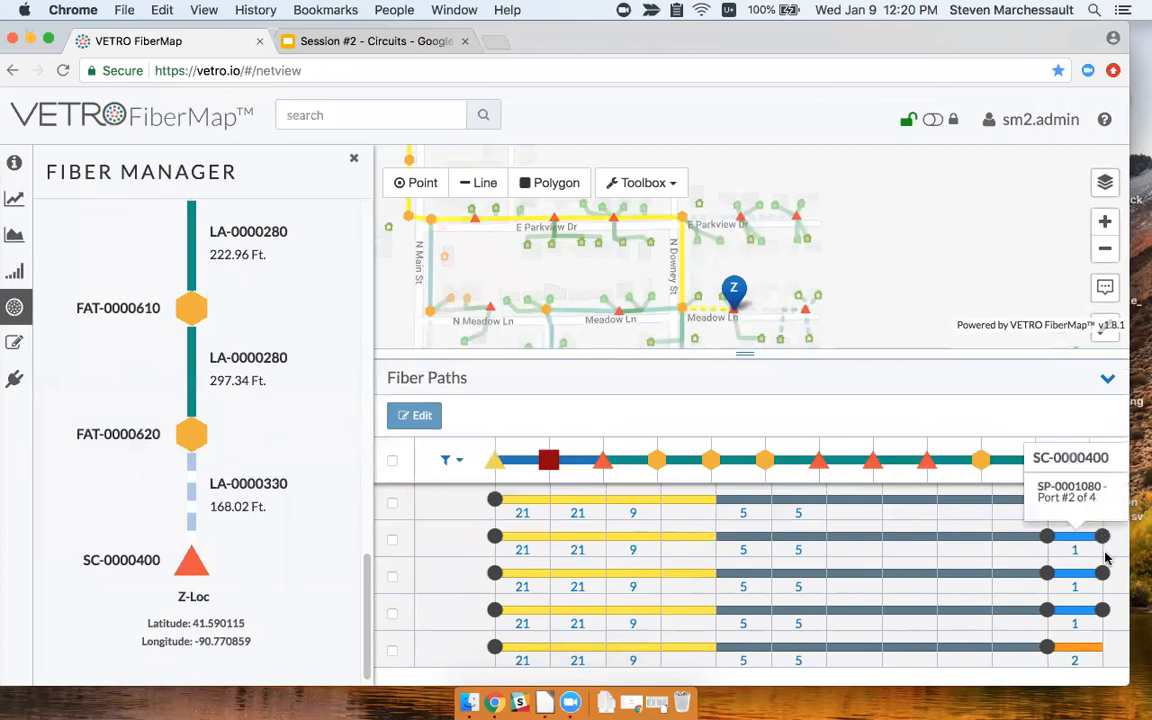
mouse_move(1104, 577)
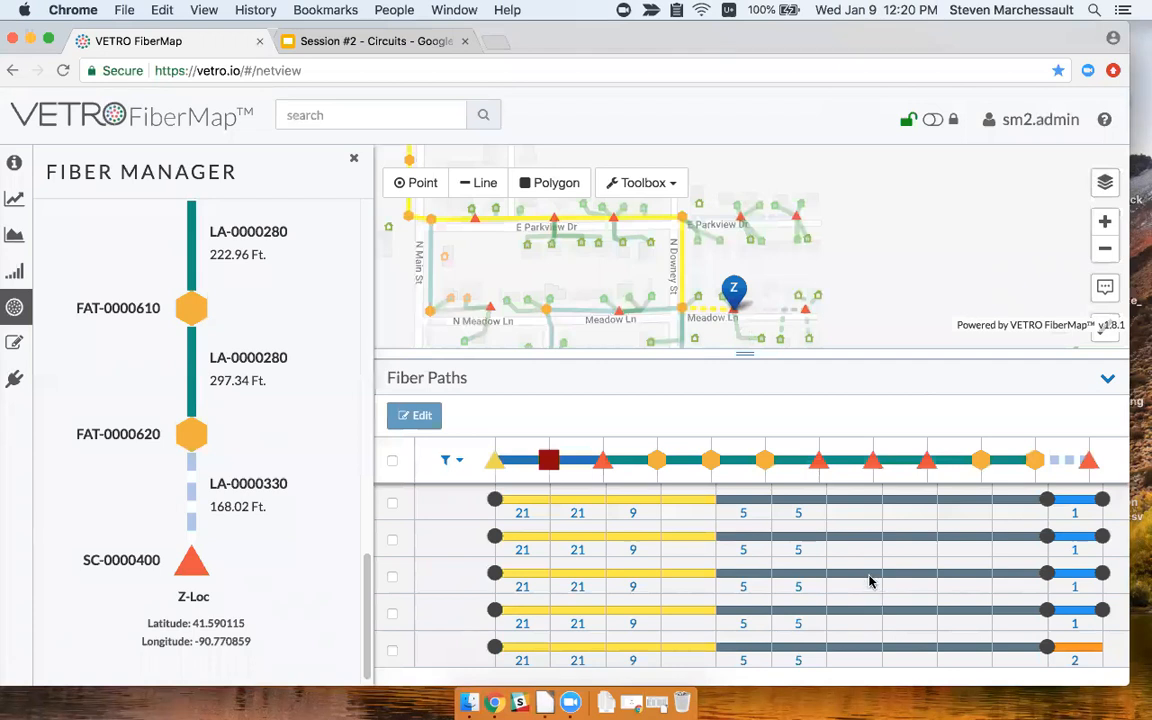
mouse_move(869, 581)
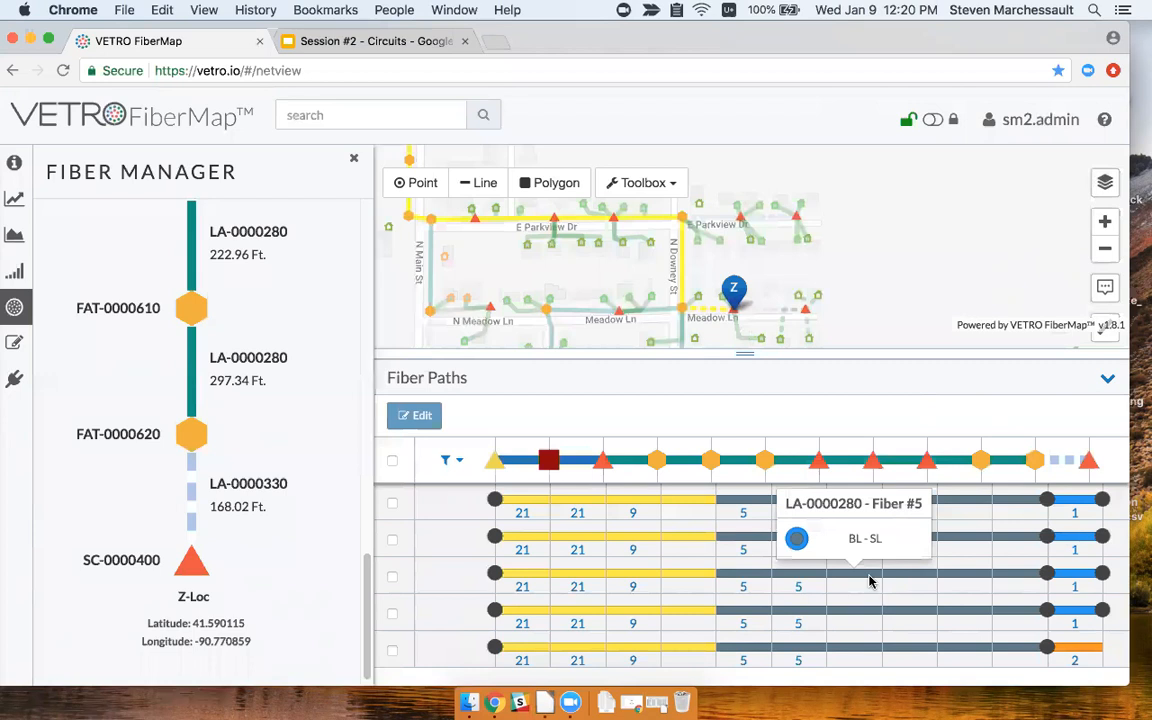
left_click_drag(893, 297, 820, 271)
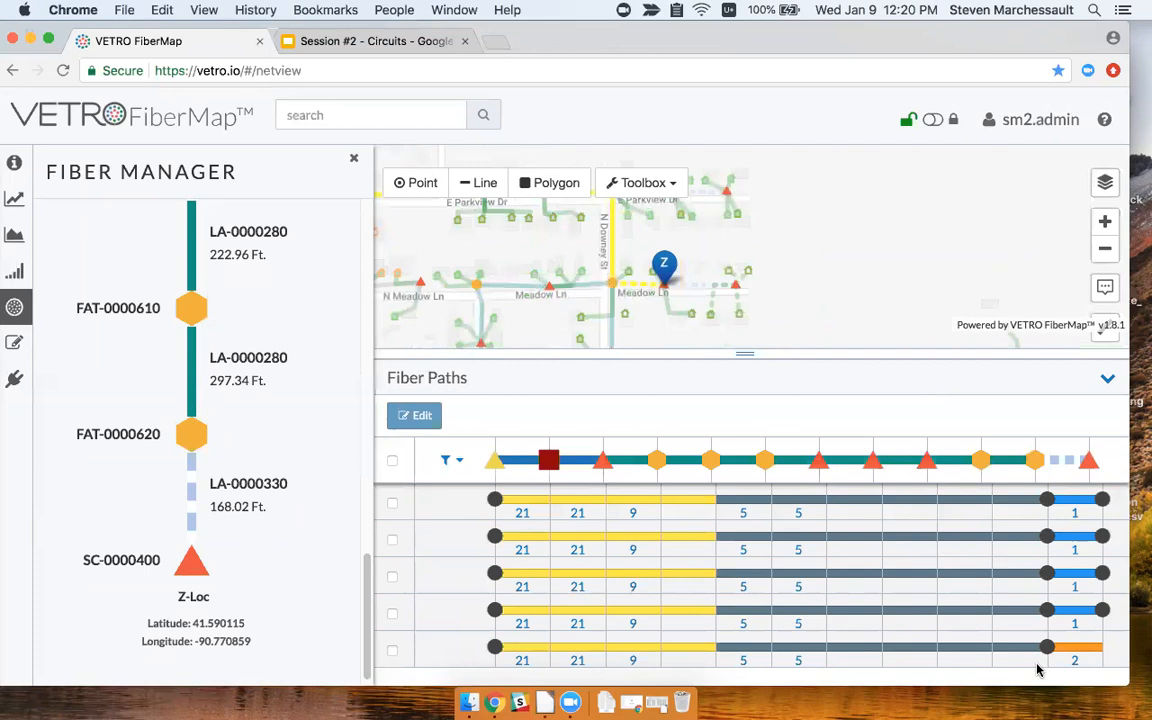
key("ctrl+Right")
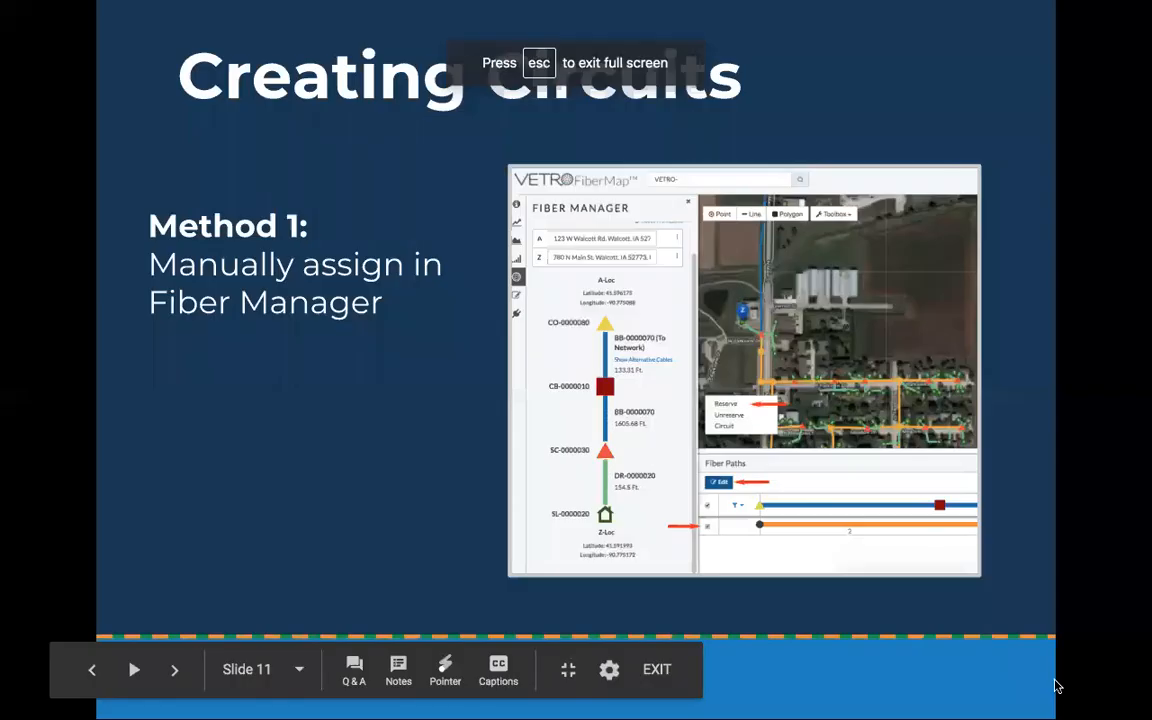
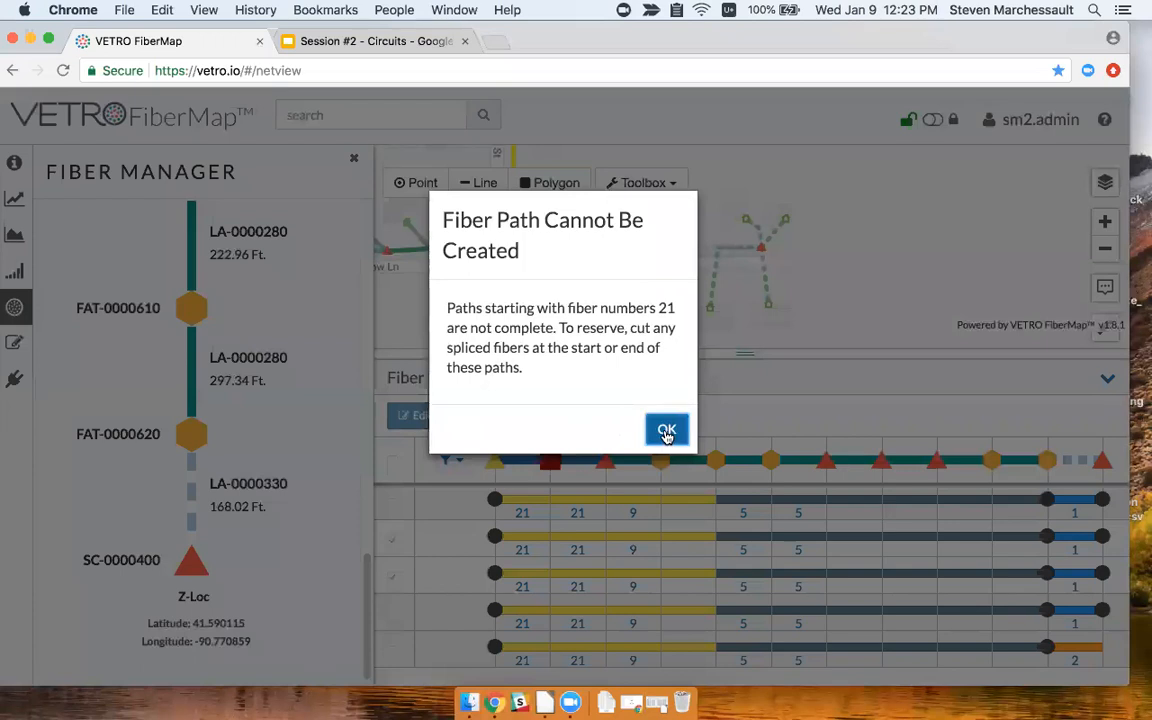
Dismiss the warning that the fiber path starting with fiber 21 cannot be created.
left_click(667, 430)
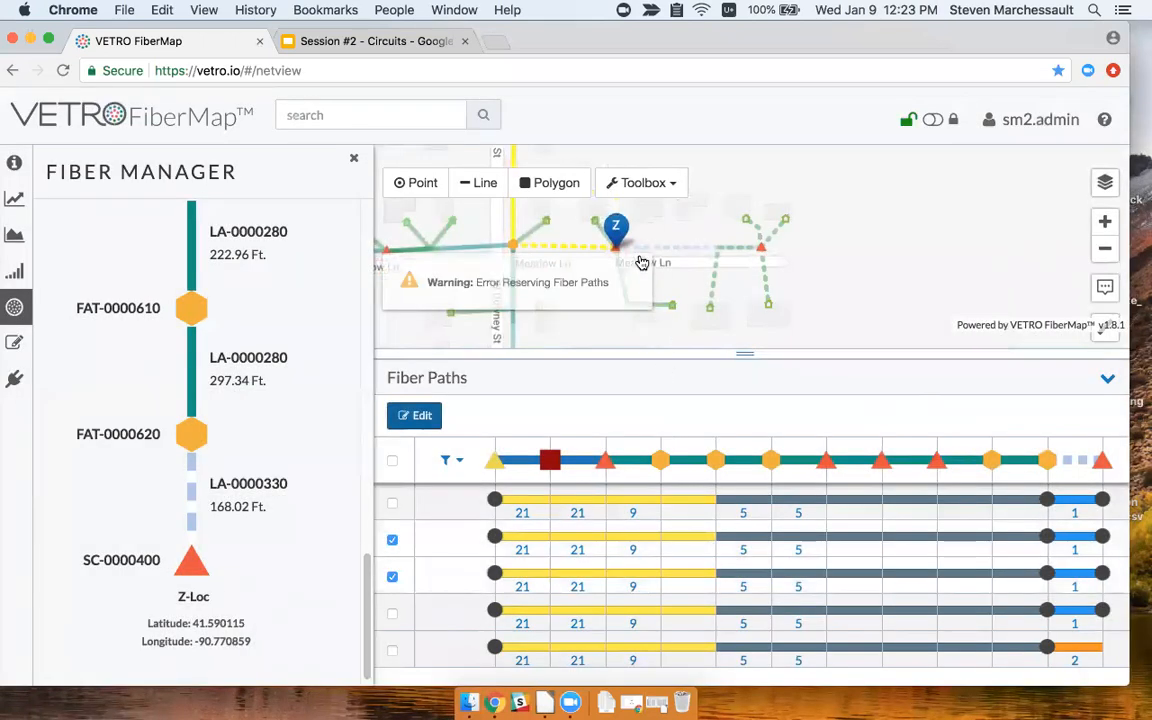
Move the Z end onto the SL-0000410 drop and select the only remaining fiber path.
left_click(393, 540)
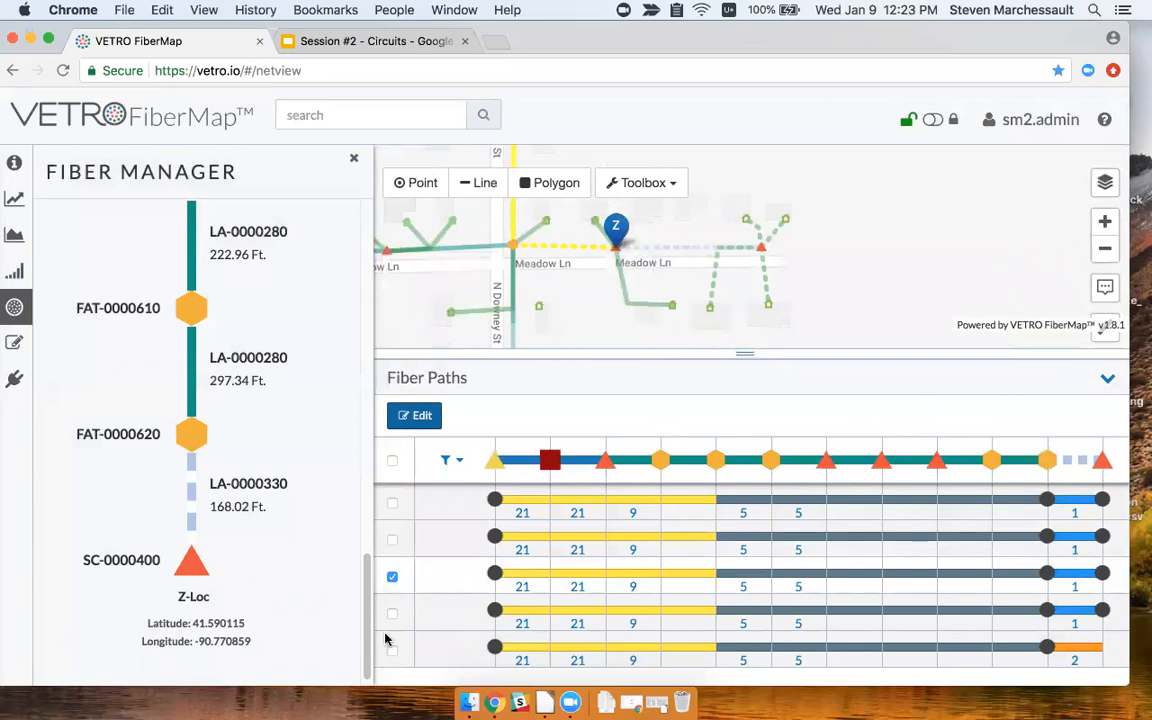
left_click(392, 577)
left_click_drag(565, 314, 660, 317)
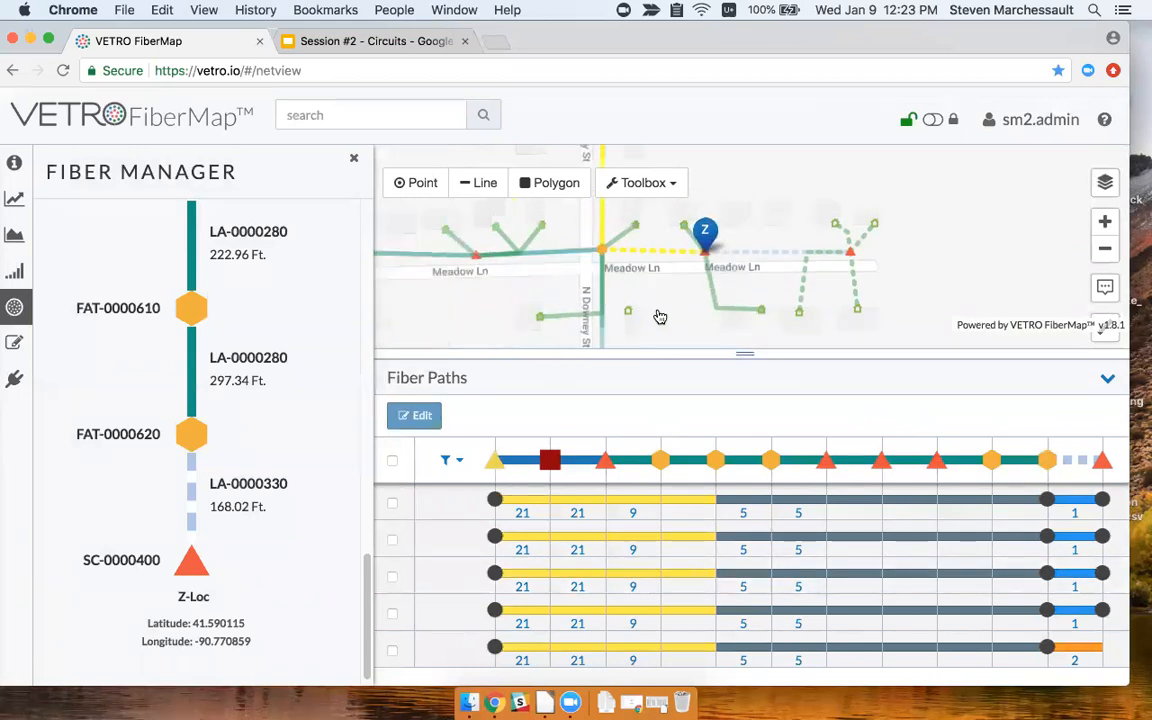
left_click_drag(722, 239, 783, 303)
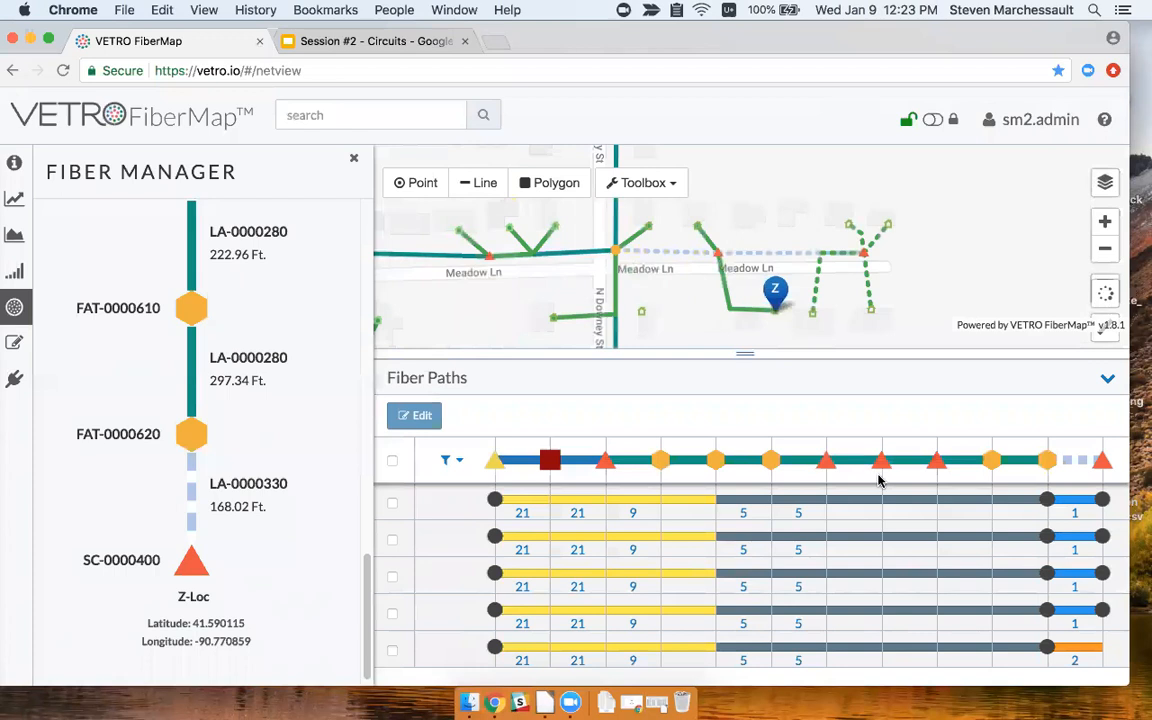
left_click(392, 505)
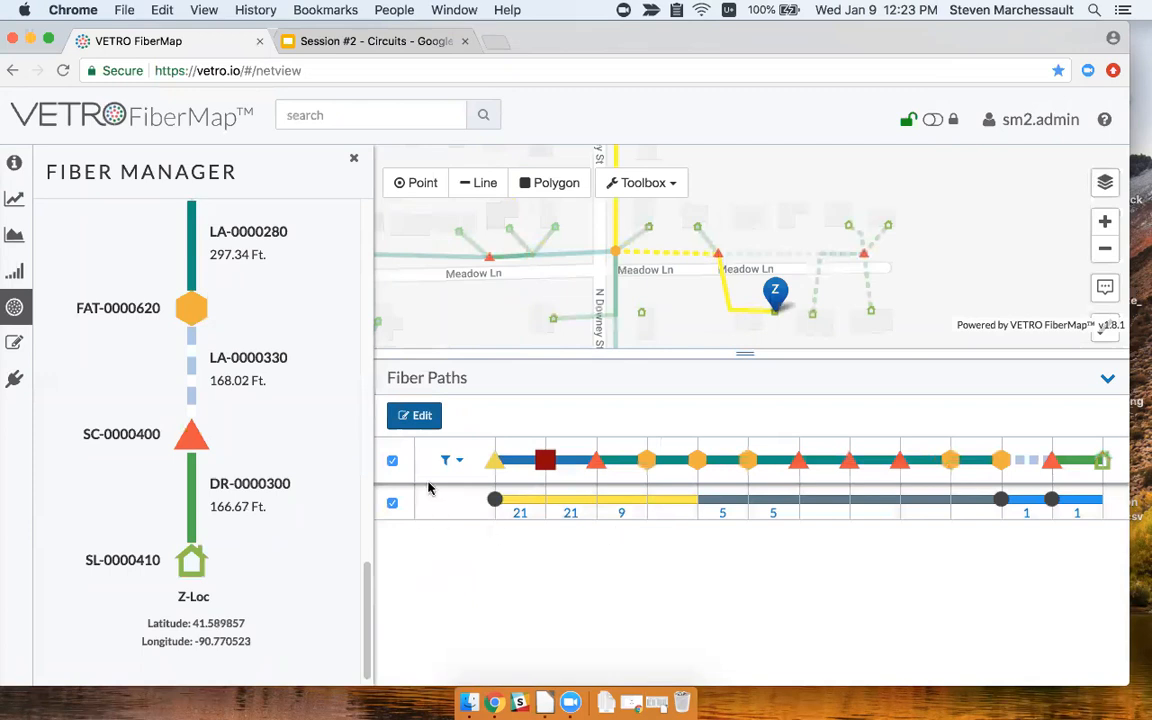
Create a circuit on that path, replacing the Customer Name with the customer's name, and save it.
left_click(414, 415)
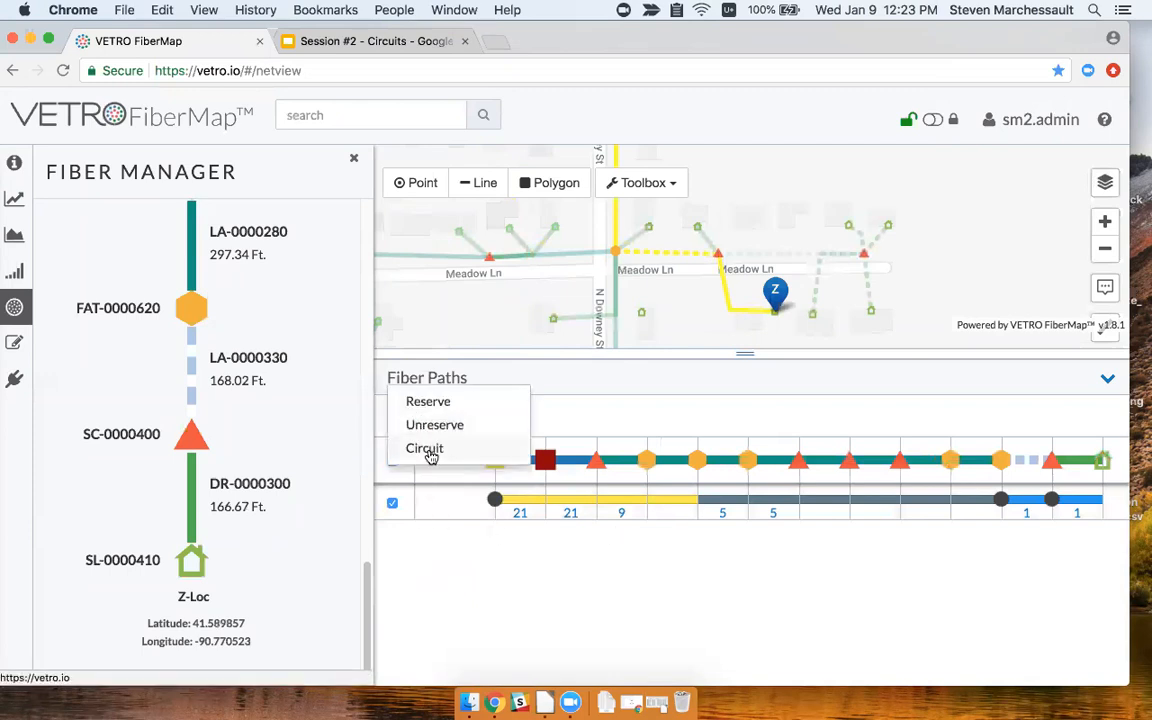
left_click(425, 450)
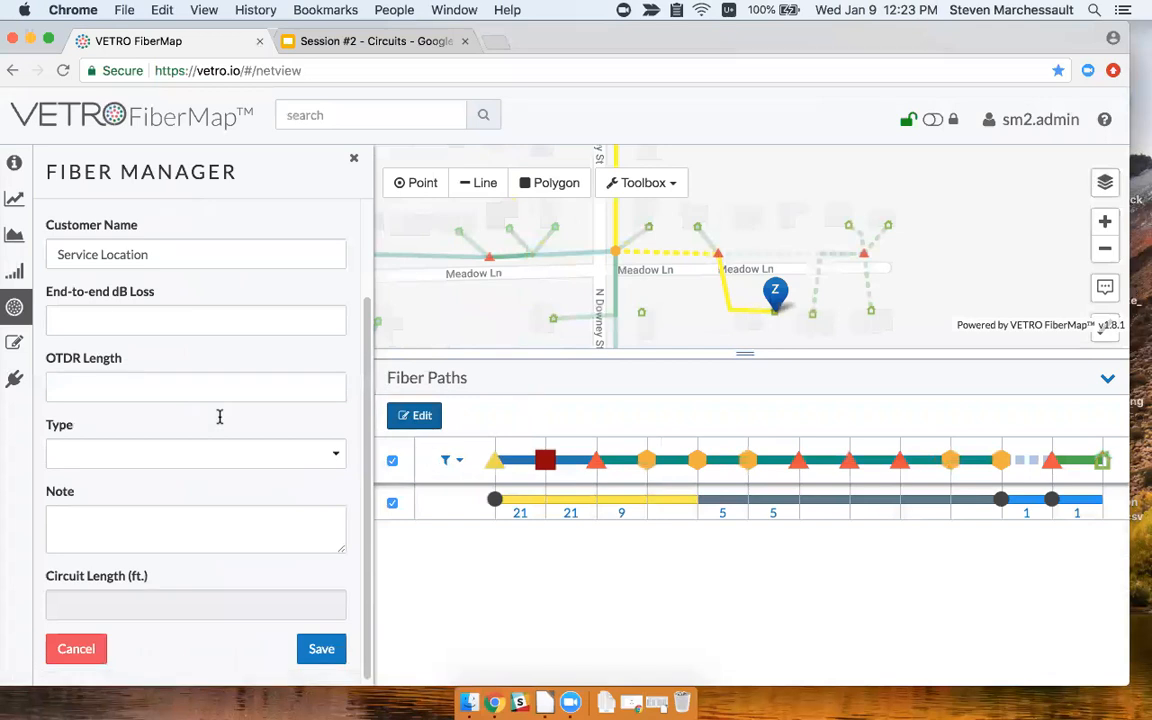
scroll(216, 378, "up", 3)
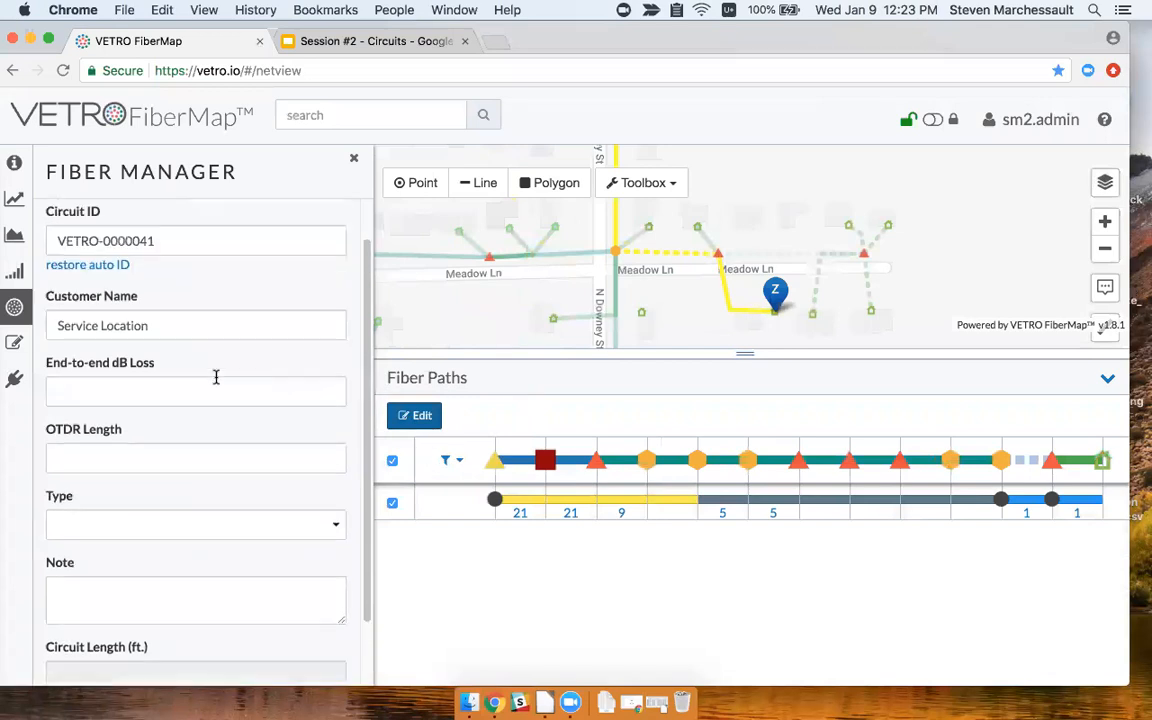
triple_click(187, 321)
type("Smiths")
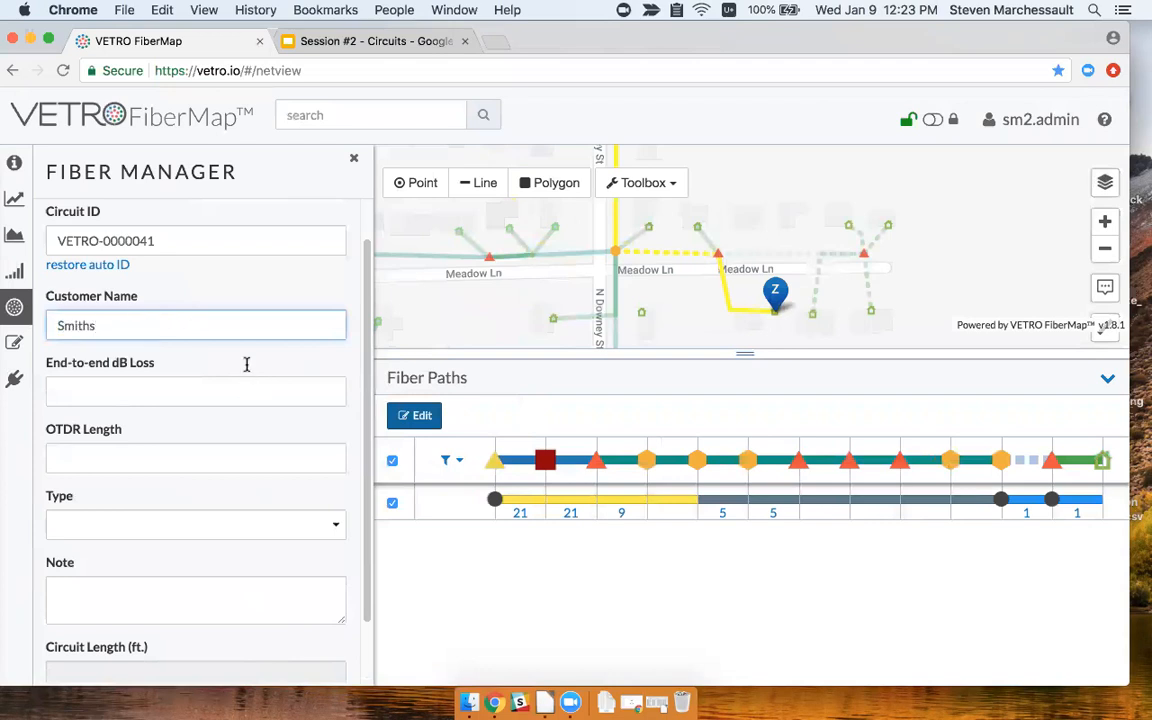
scroll(255, 305, "up", 1)
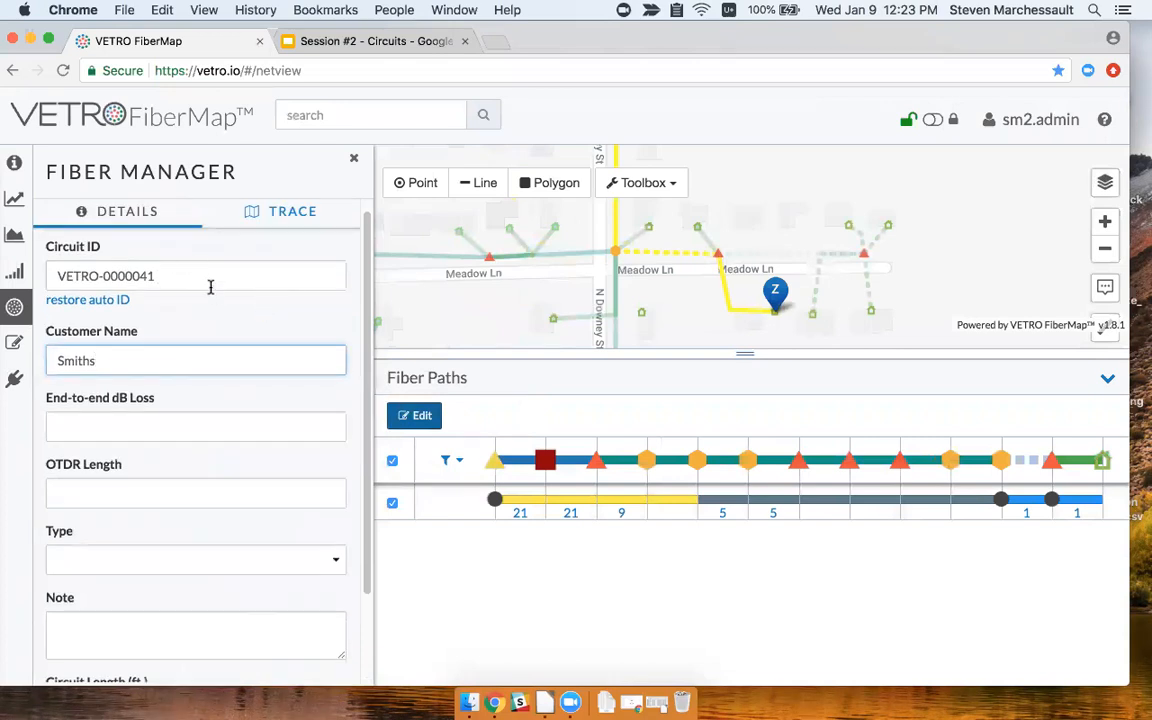
left_click_drag(203, 278, 76, 276)
left_click(48, 274)
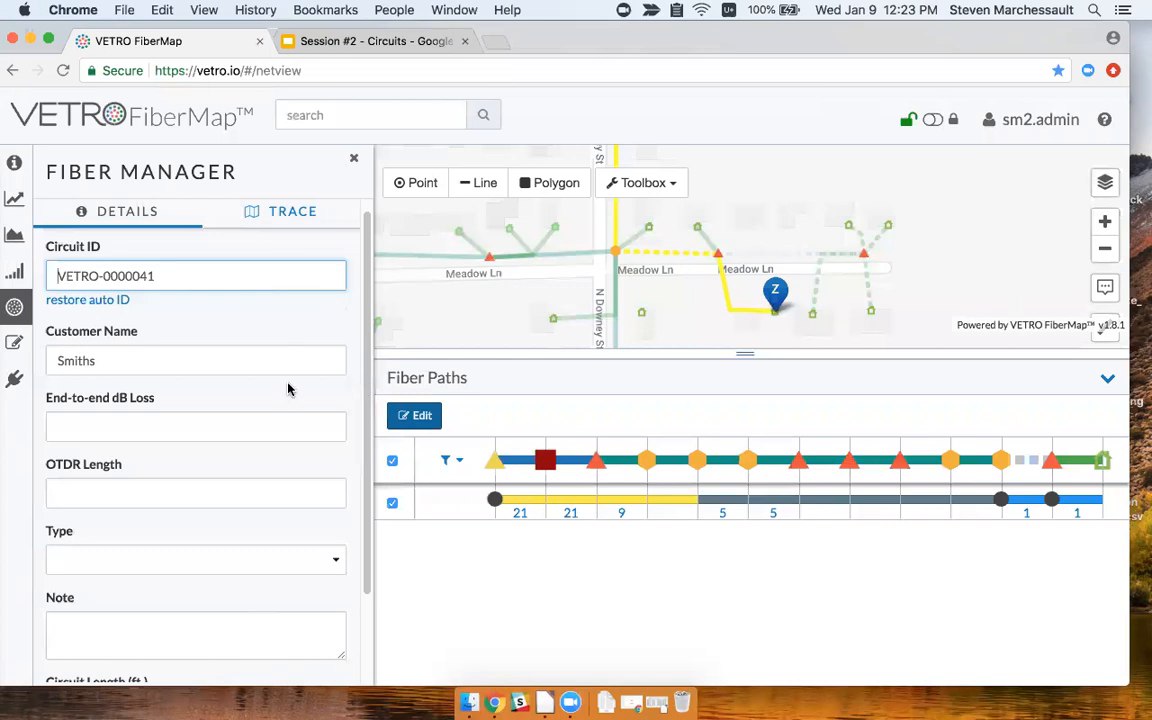
scroll(288, 385, "down", 3)
scroll(270, 360, "up", 1)
scroll(260, 330, "down", 1)
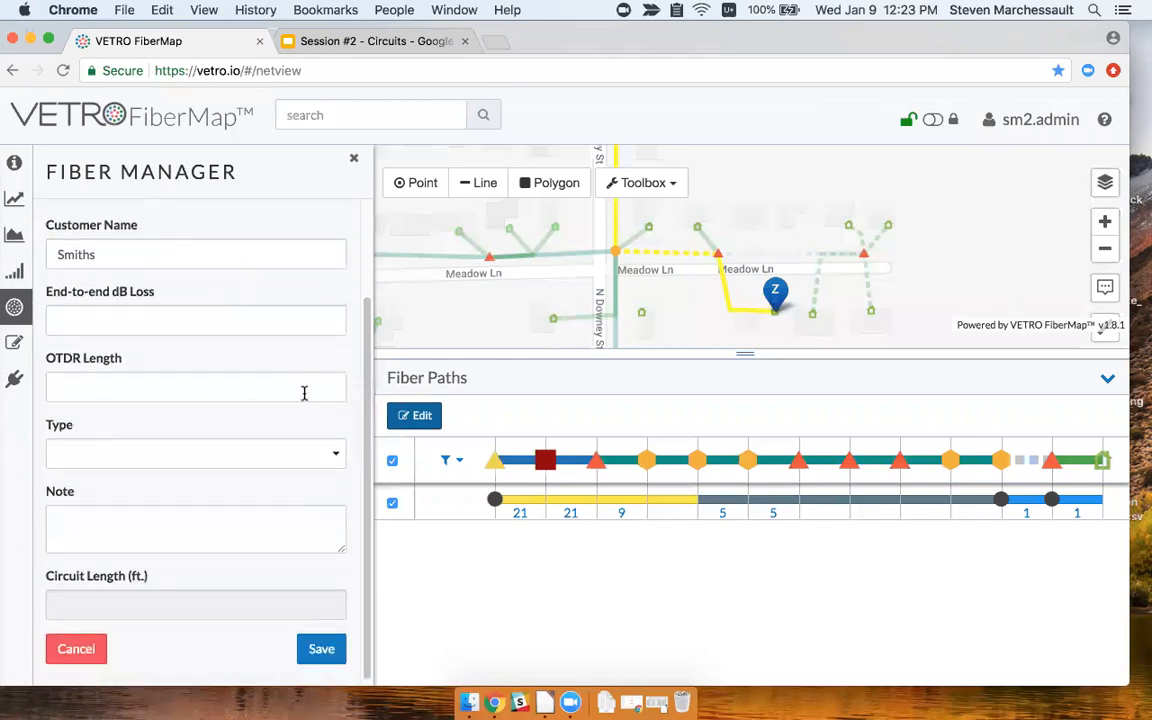
left_click(322, 648)
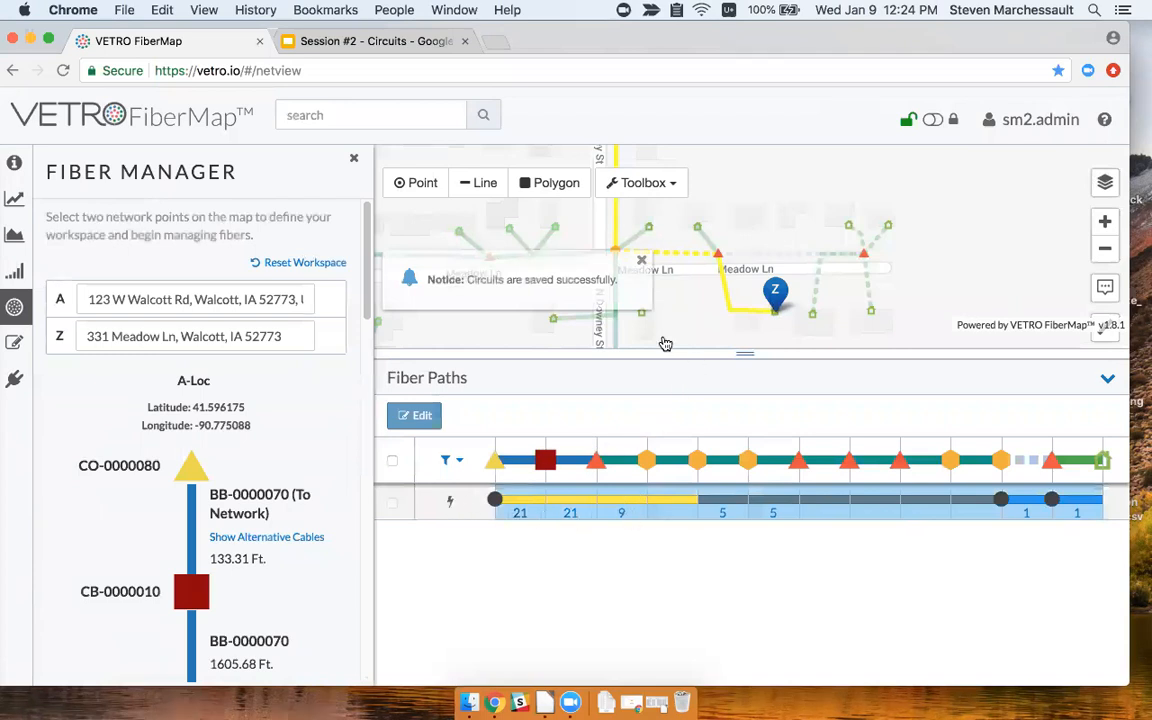
left_click(642, 263)
Restart Fiber Manager with A at CO-0000080 and Z at splice SC-0000030, selecting fiber 3.
scroll(650, 302, "down", 3)
scroll(596, 246, "up", 2)
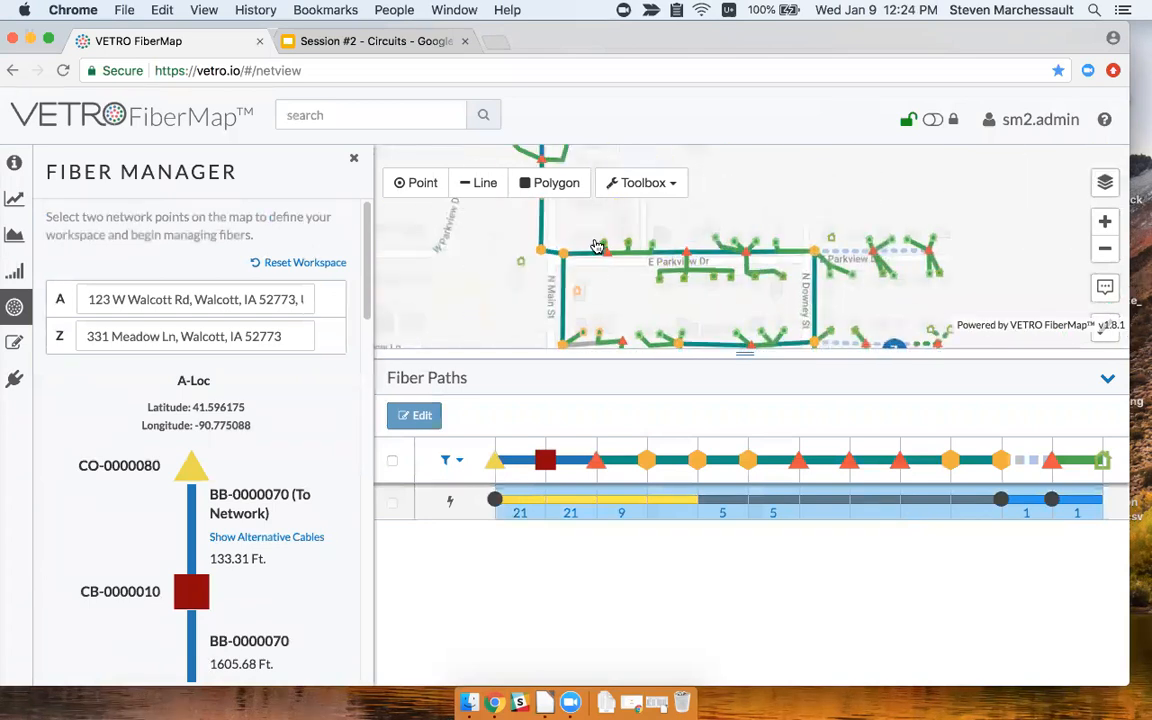
left_click_drag(728, 187, 763, 349)
left_click(354, 156)
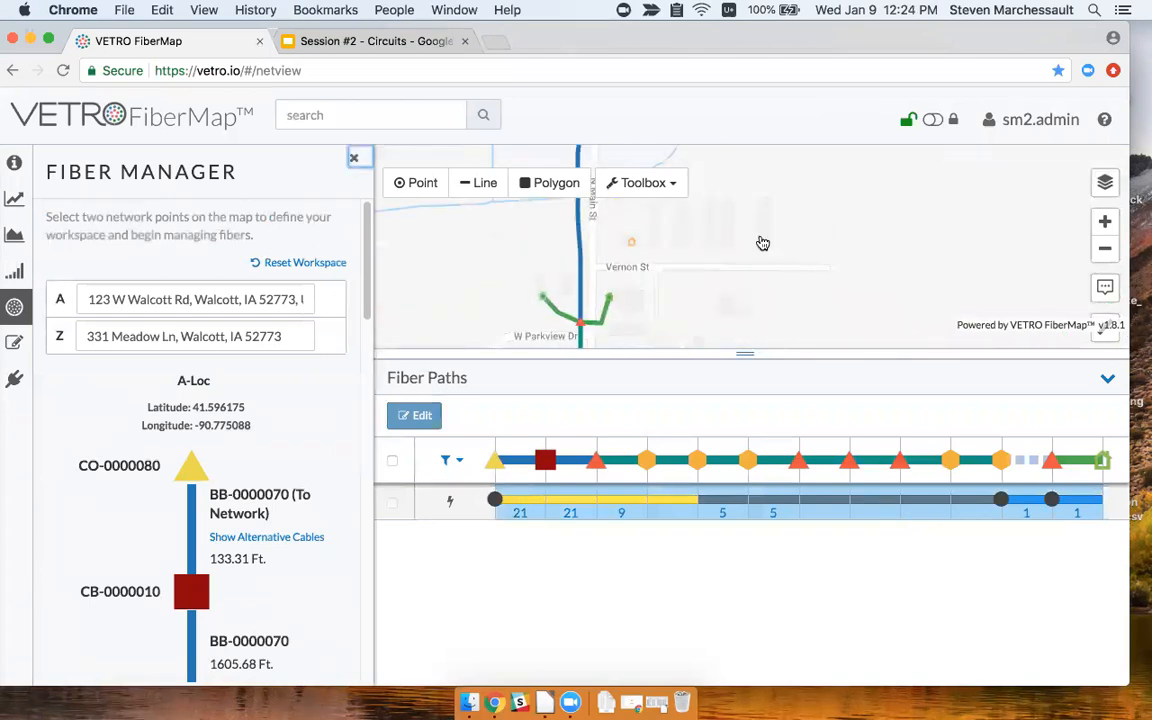
scroll(680, 250, "down", 2)
scroll(620, 260, "up", 3)
left_click_drag(604, 250, 564, 306)
left_click(16, 307)
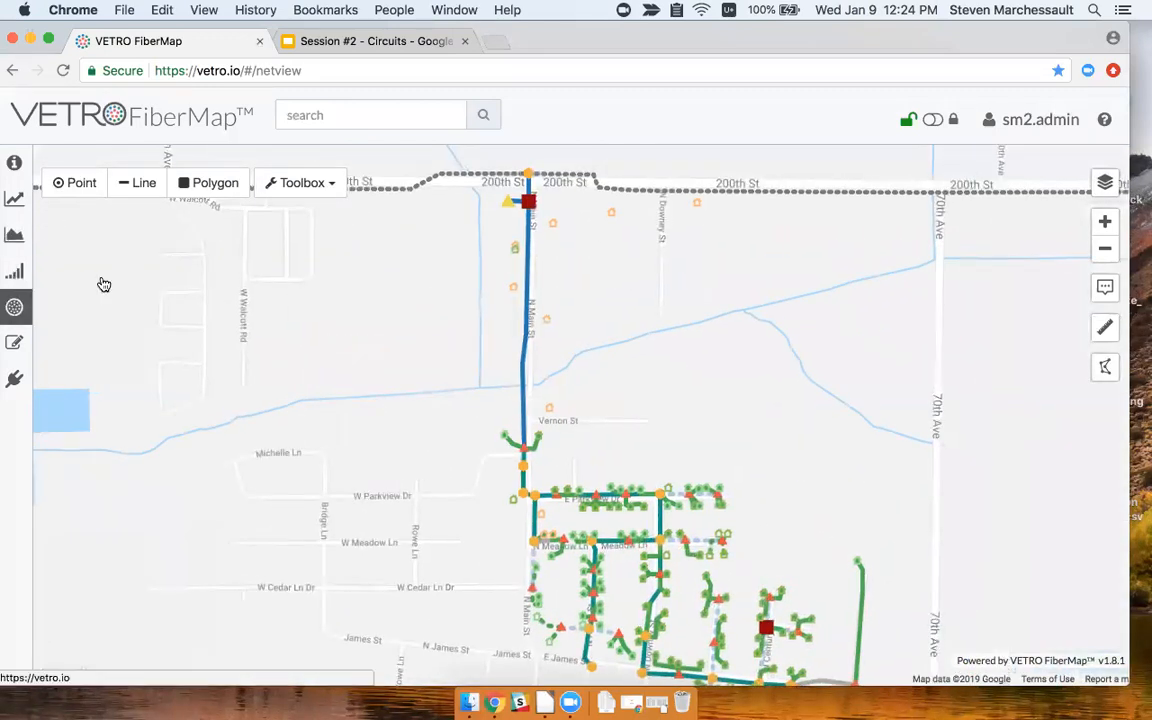
left_click(510, 207)
scroll(515, 455, "up", 2)
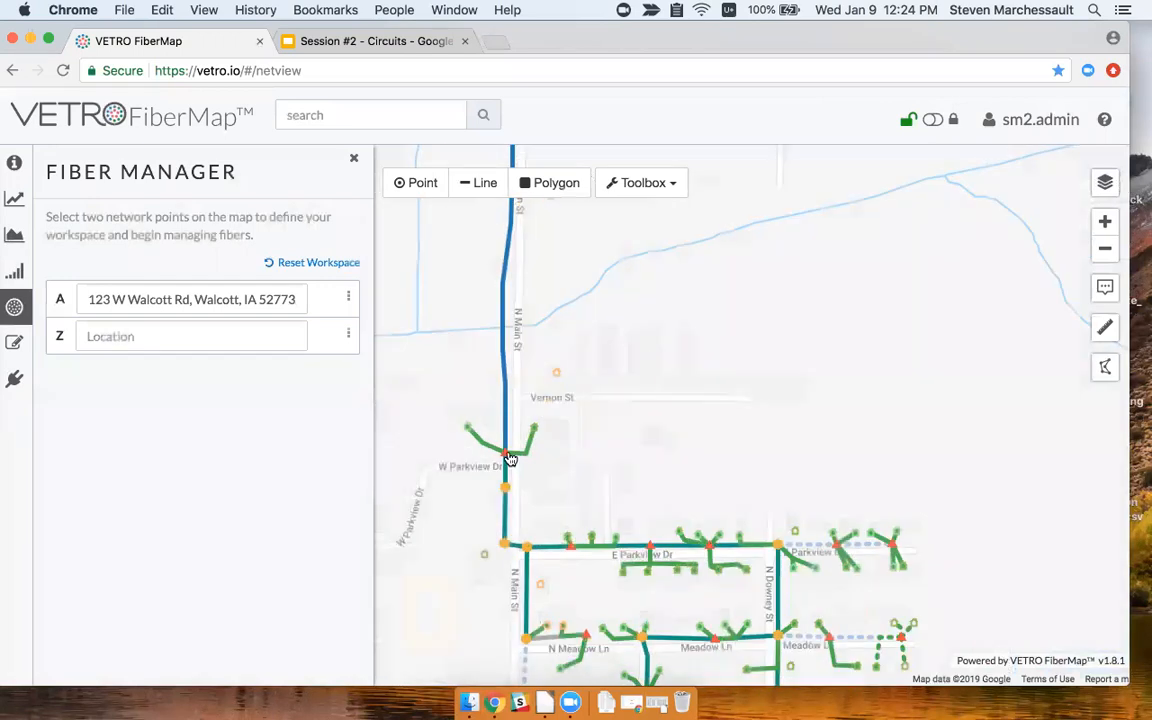
left_click(507, 457)
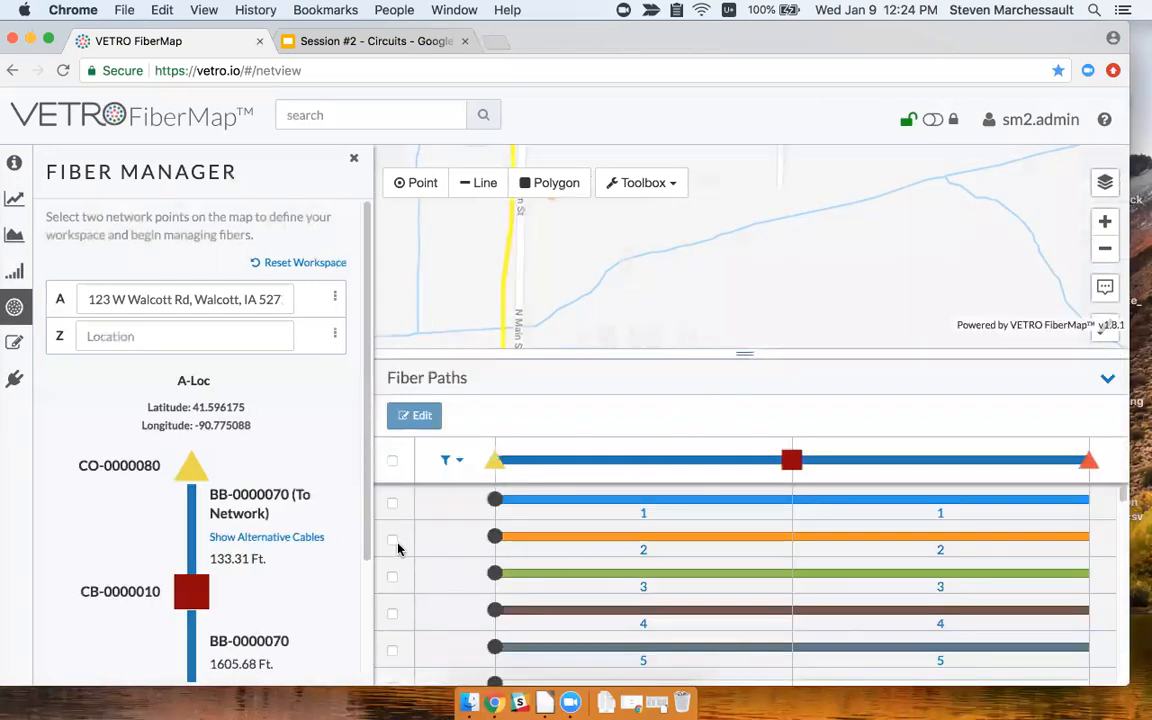
scroll(275, 510, "down", 3)
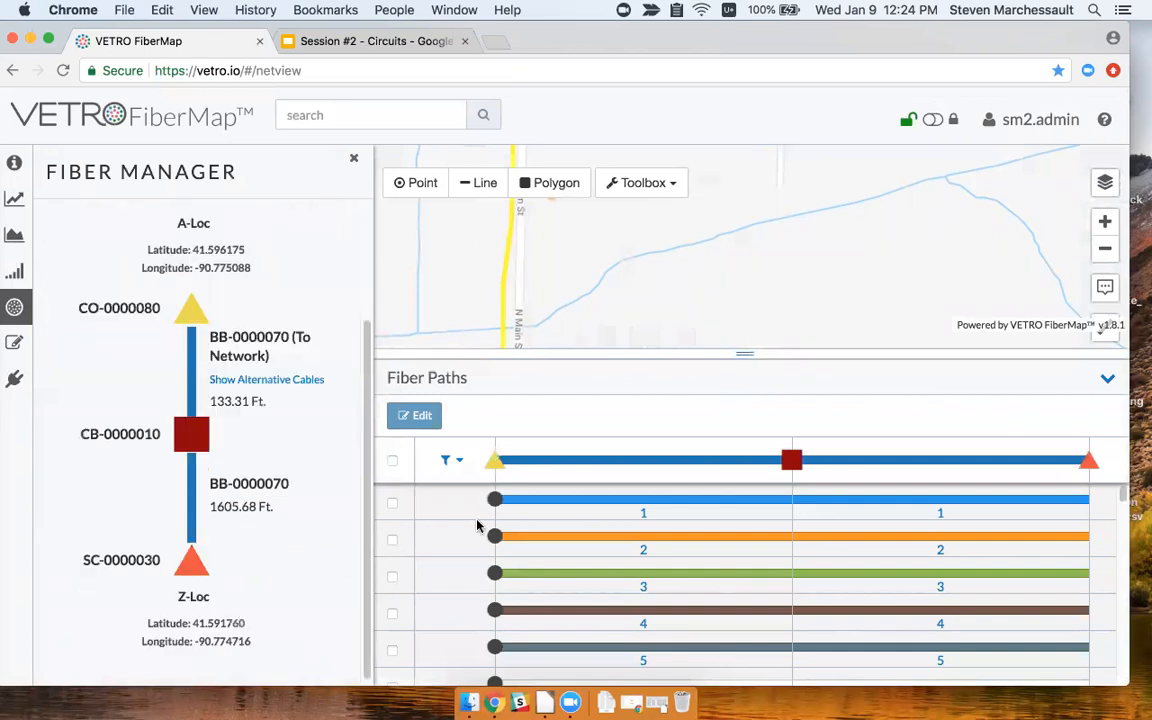
left_click(392, 577)
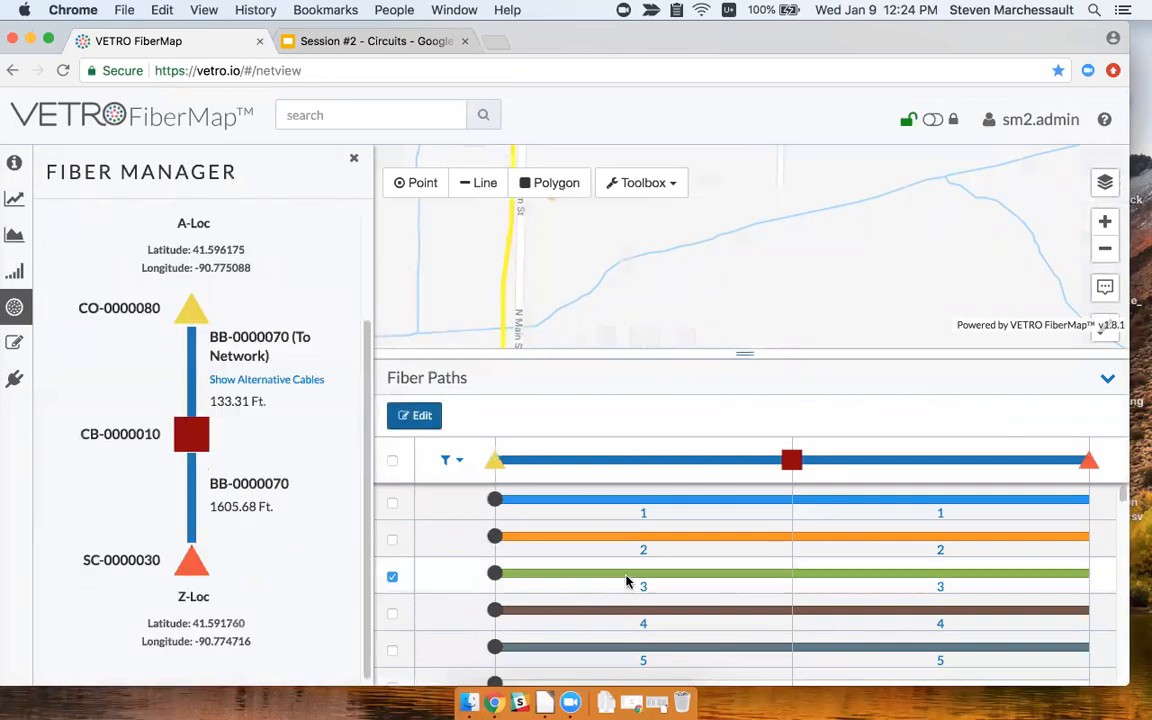
Reserve the fiber 3 path via CB-0000010 and deselect it afterwards.
left_click_drag(695, 308, 815, 380)
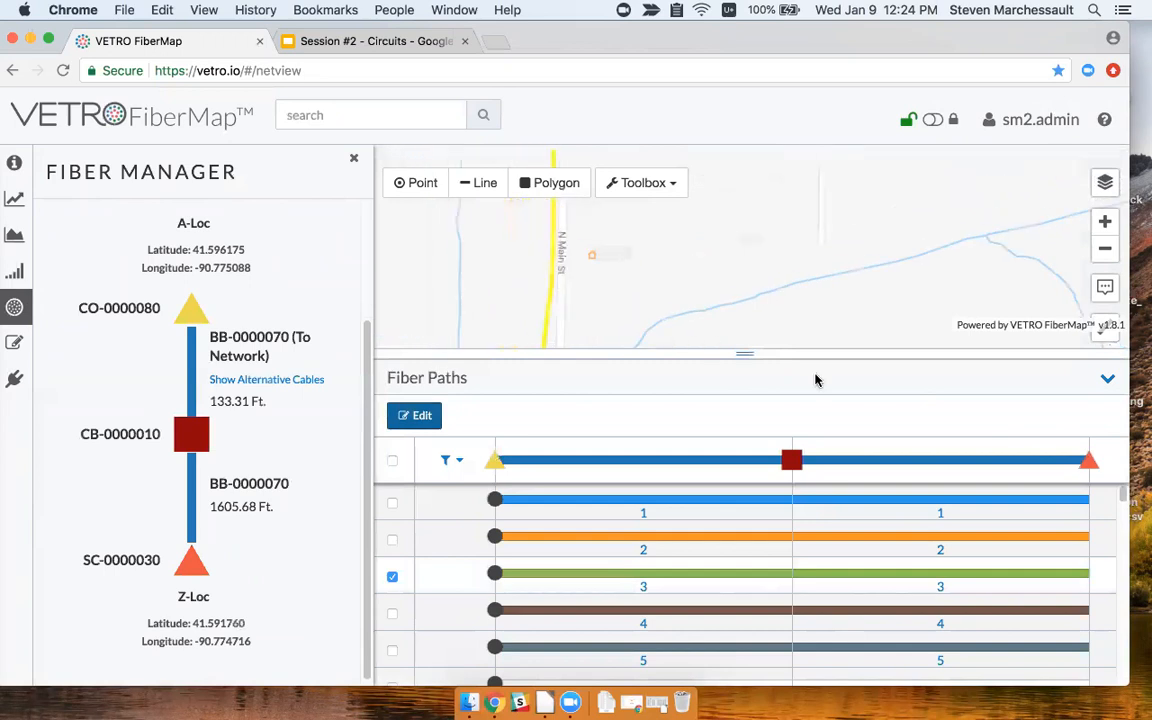
left_click_drag(767, 256, 775, 165)
left_click_drag(768, 265, 771, 160)
left_click_drag(692, 304, 726, 192)
left_click_drag(751, 310, 728, 244)
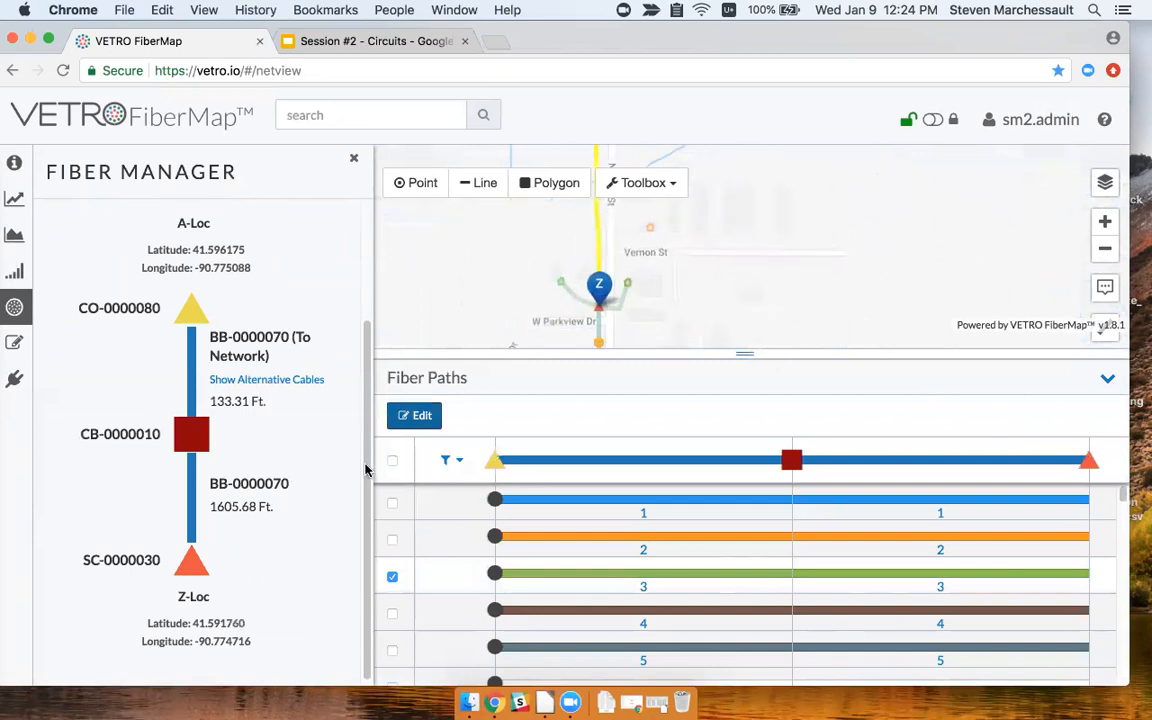
left_click(408, 420)
left_click(458, 426)
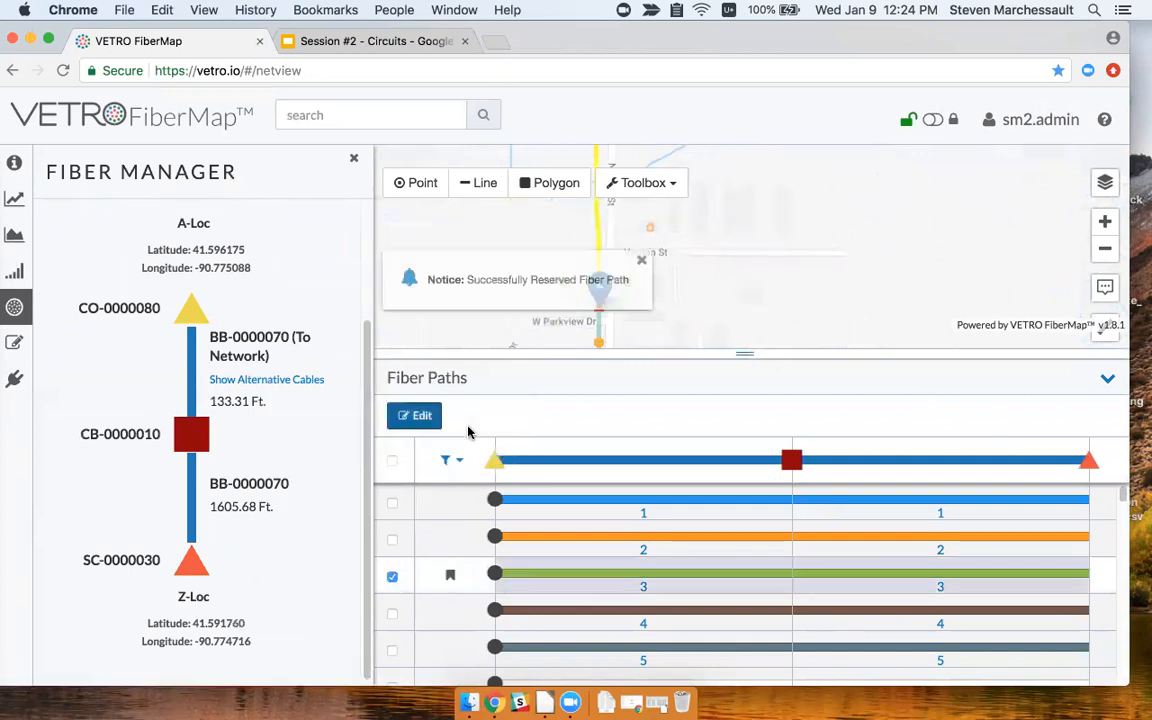
left_click(641, 260)
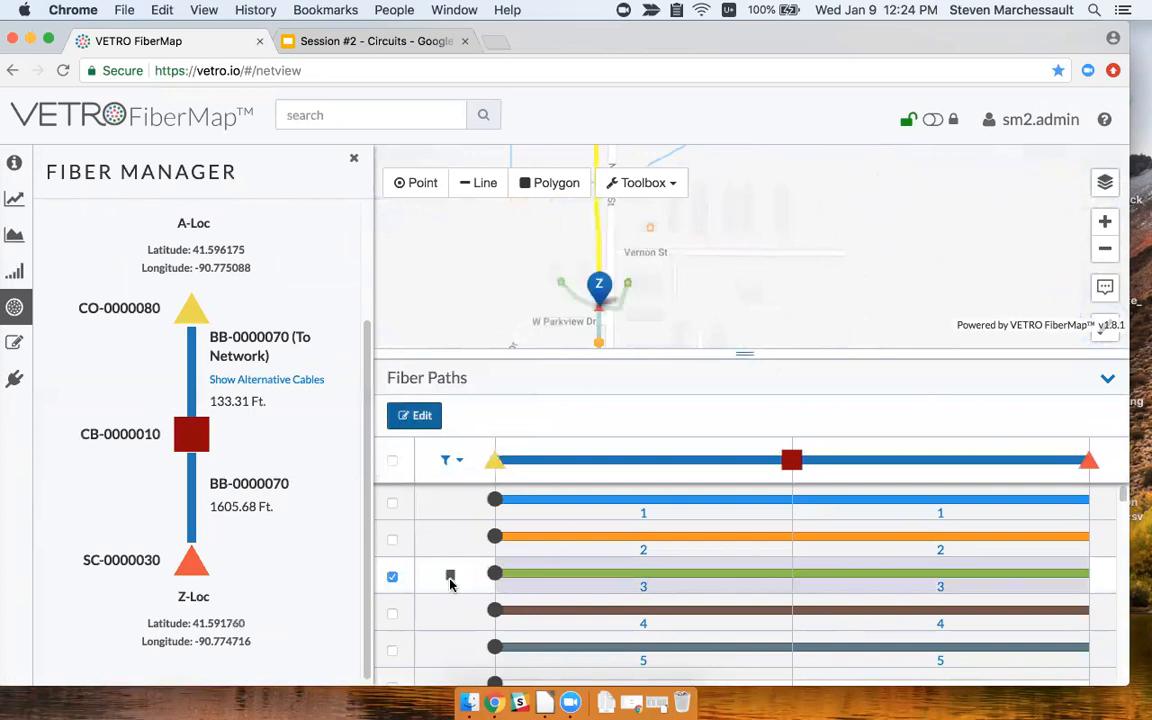
left_click(392, 576)
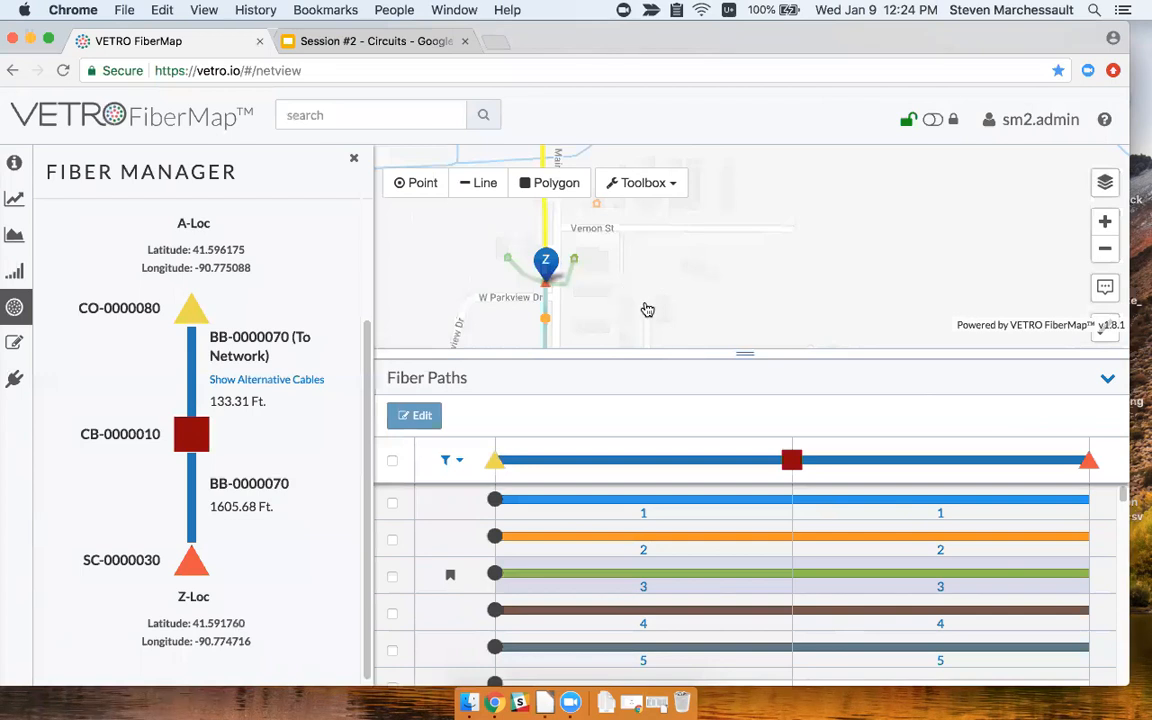
Switch the basemap to Hybrid imagery and center the view on the houses along N Main St.
left_click(353, 158)
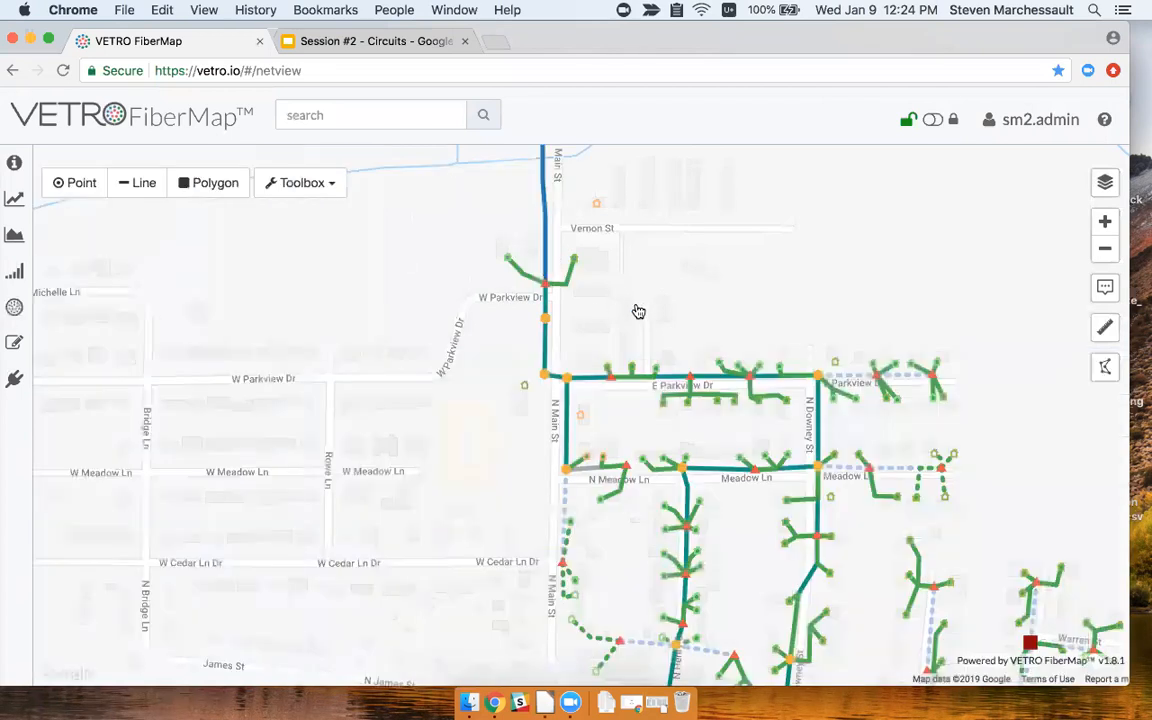
left_click_drag(569, 296, 549, 310)
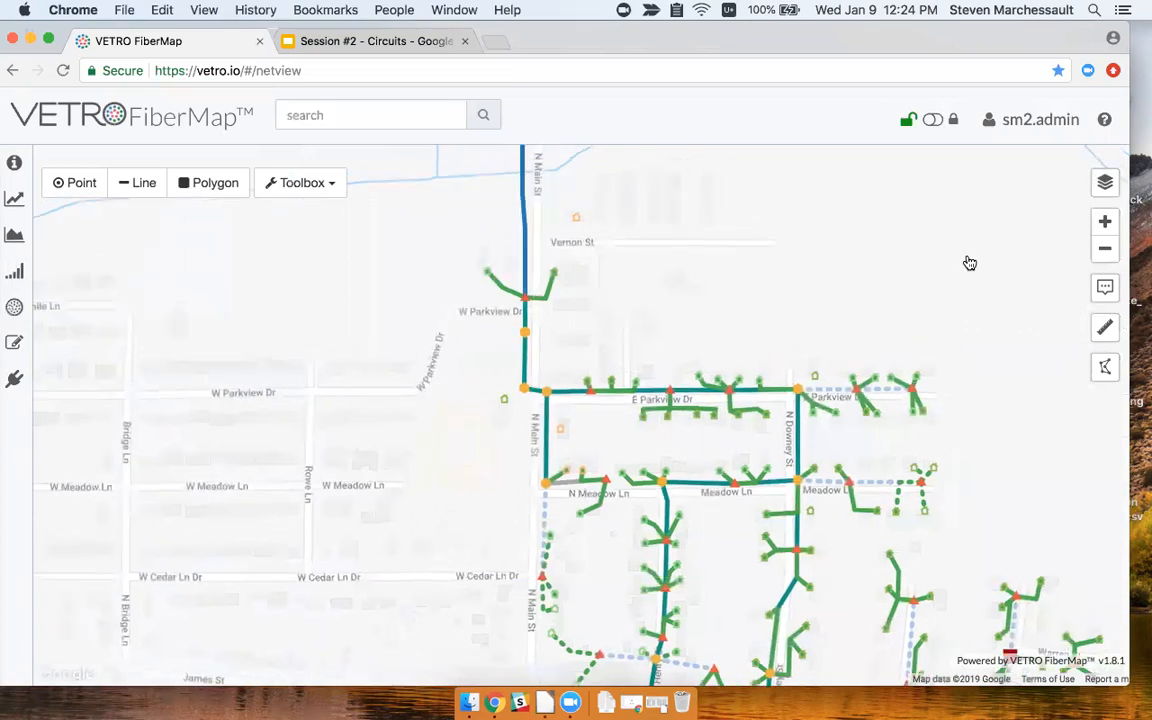
left_click(1105, 183)
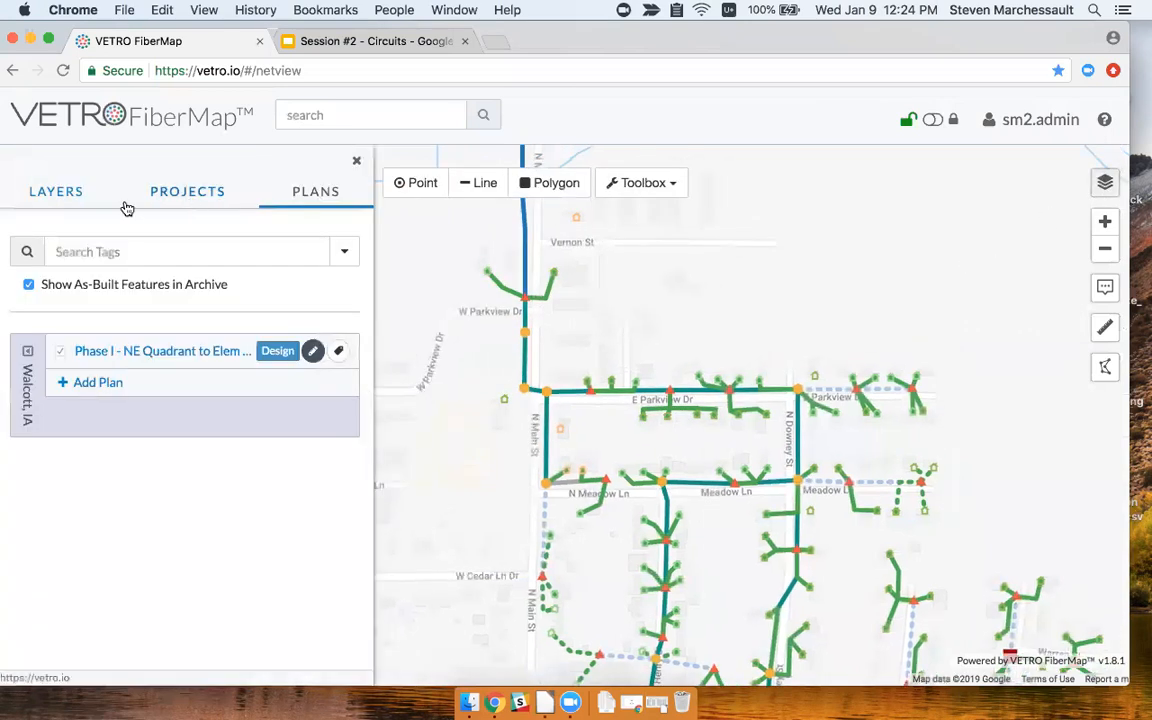
left_click(54, 190)
scroll(176, 548, "down", 10)
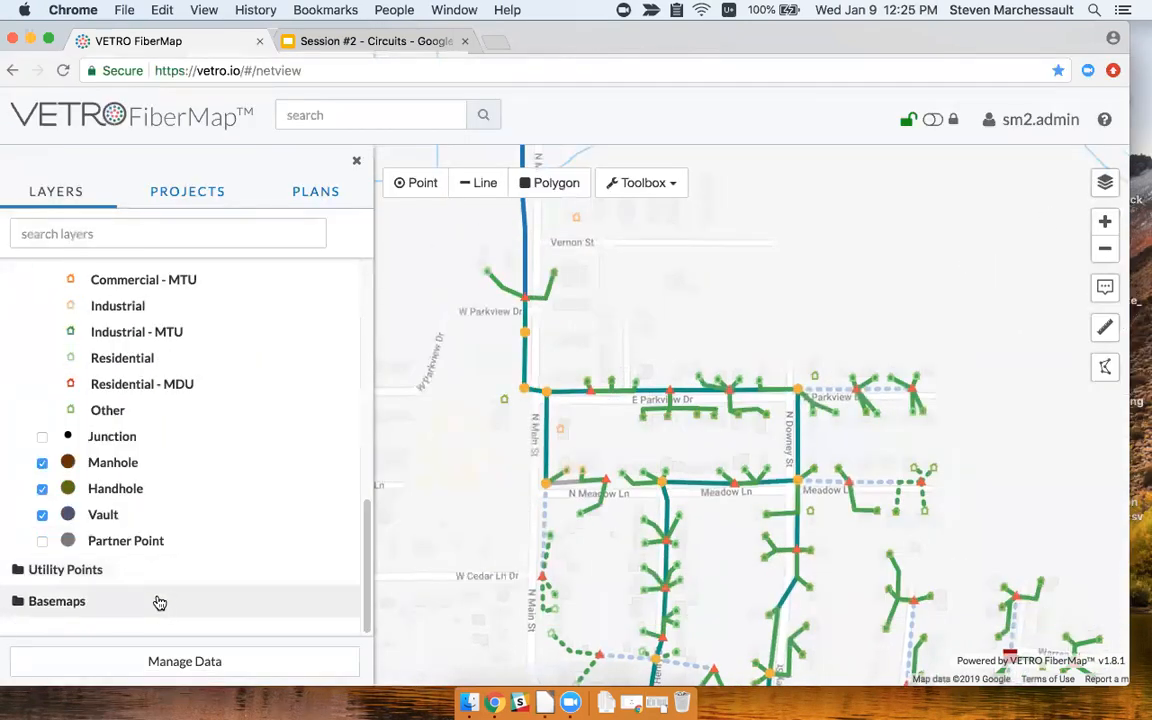
scroll(176, 600, "down", 3)
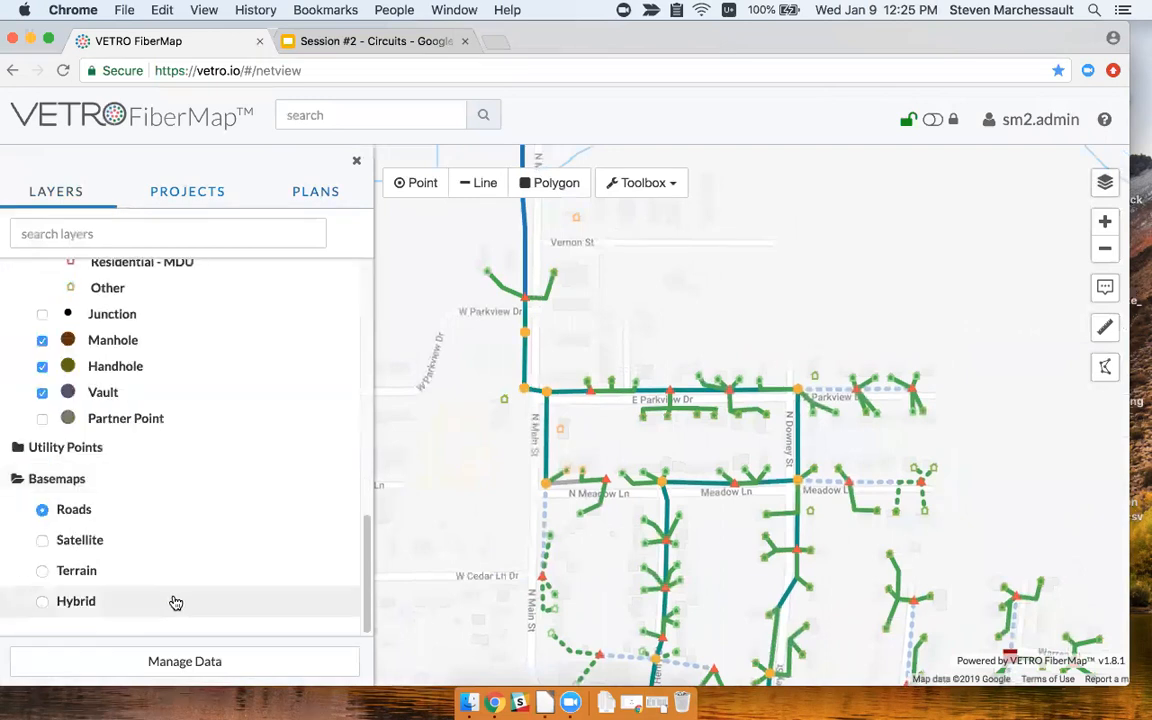
left_click(76, 602)
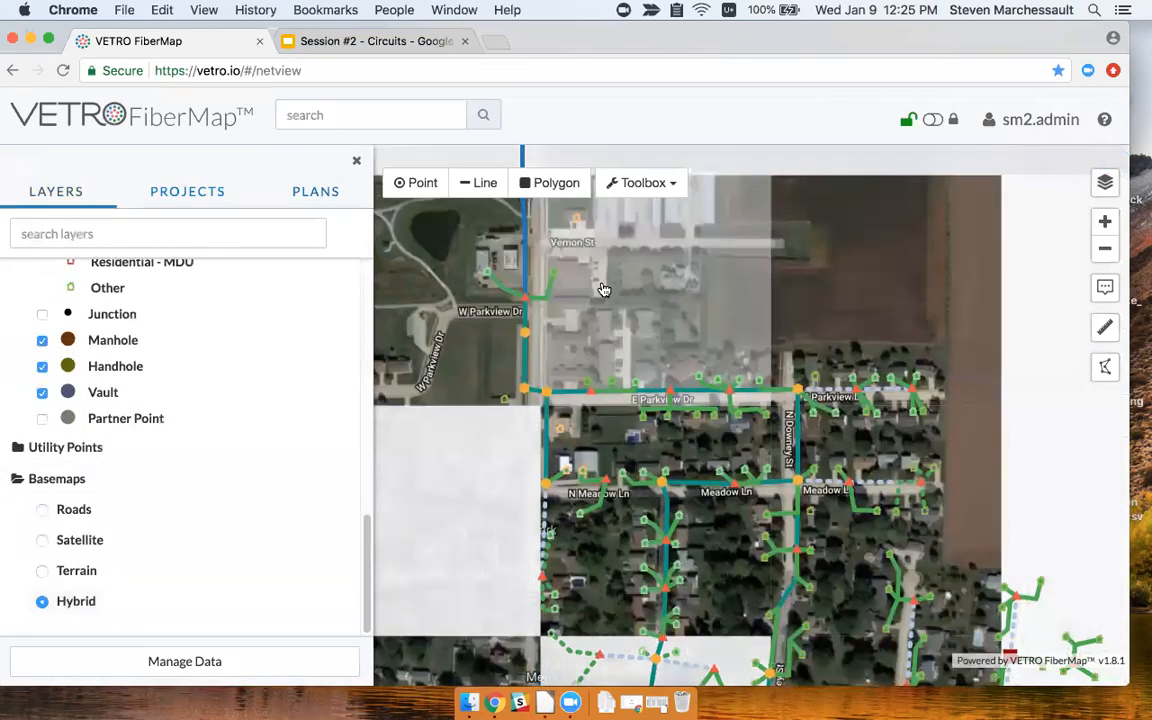
scroll(565, 365, "up", 5)
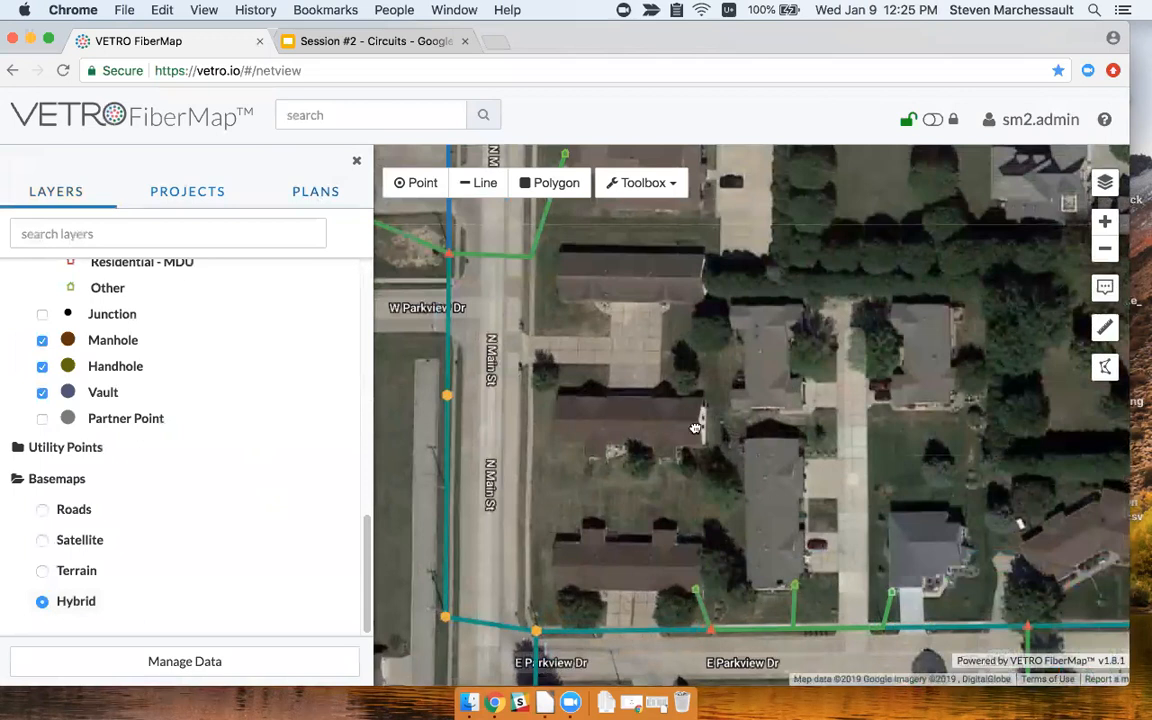
left_click_drag(695, 428, 786, 442)
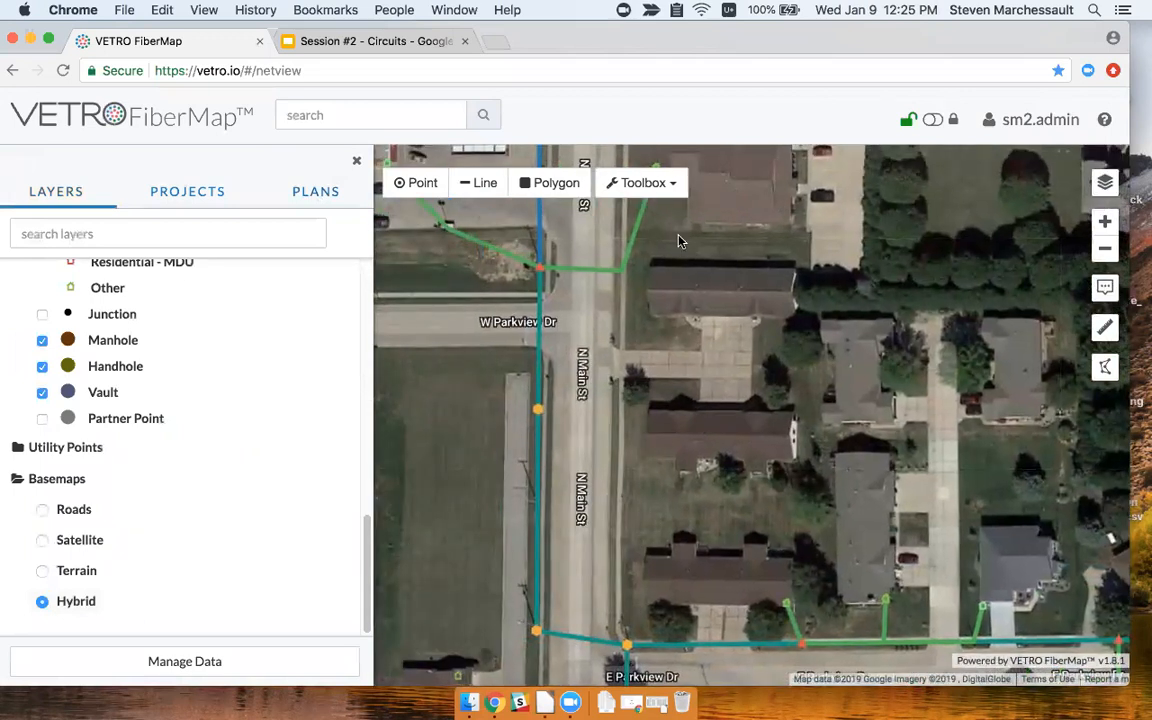
left_click(416, 182)
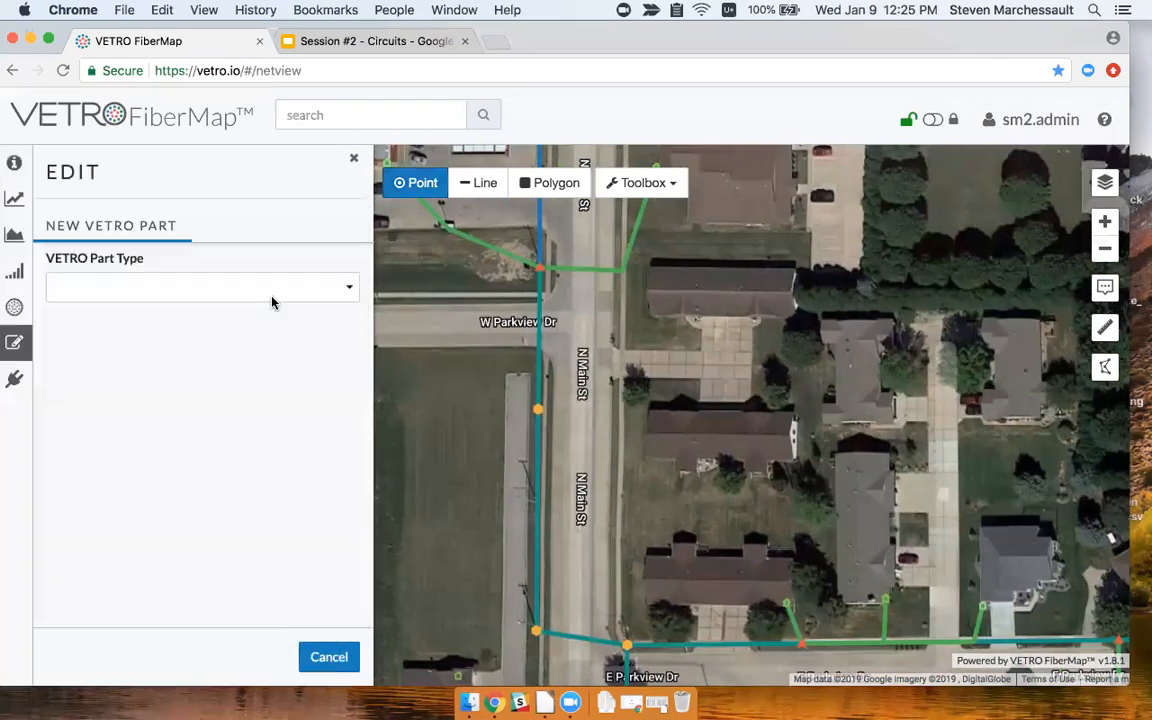
Place a new Service Location point on the house east of N Main St.
left_click(278, 293)
left_click(216, 494)
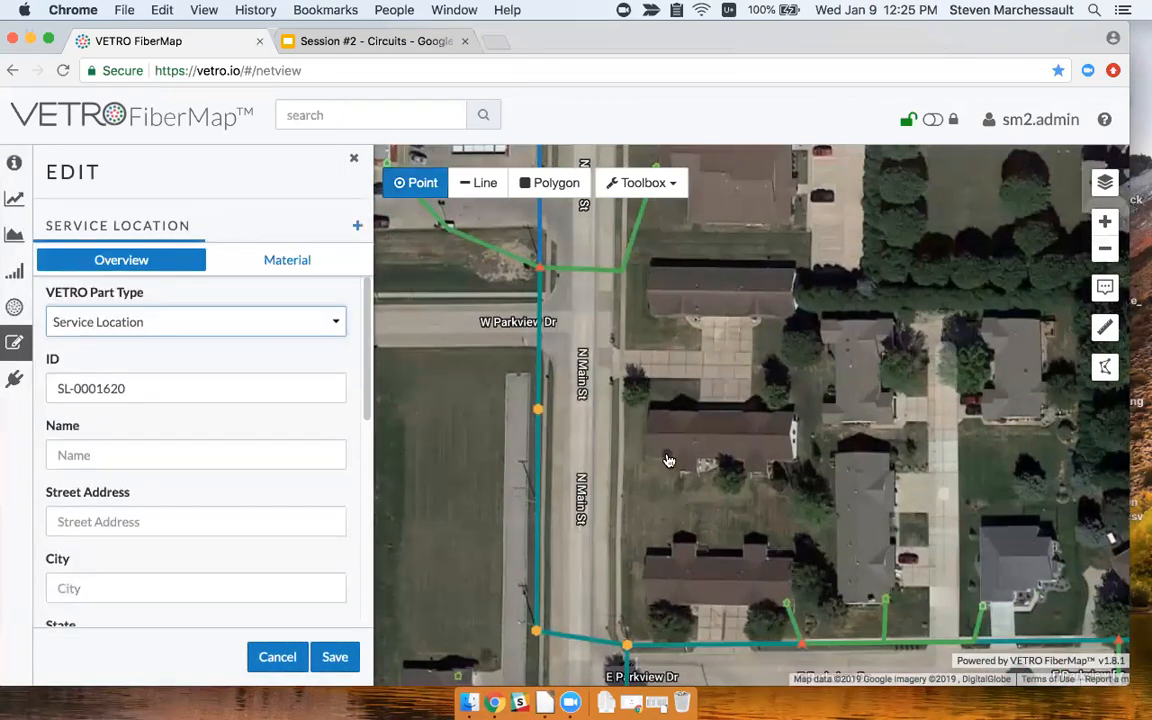
left_click(651, 411)
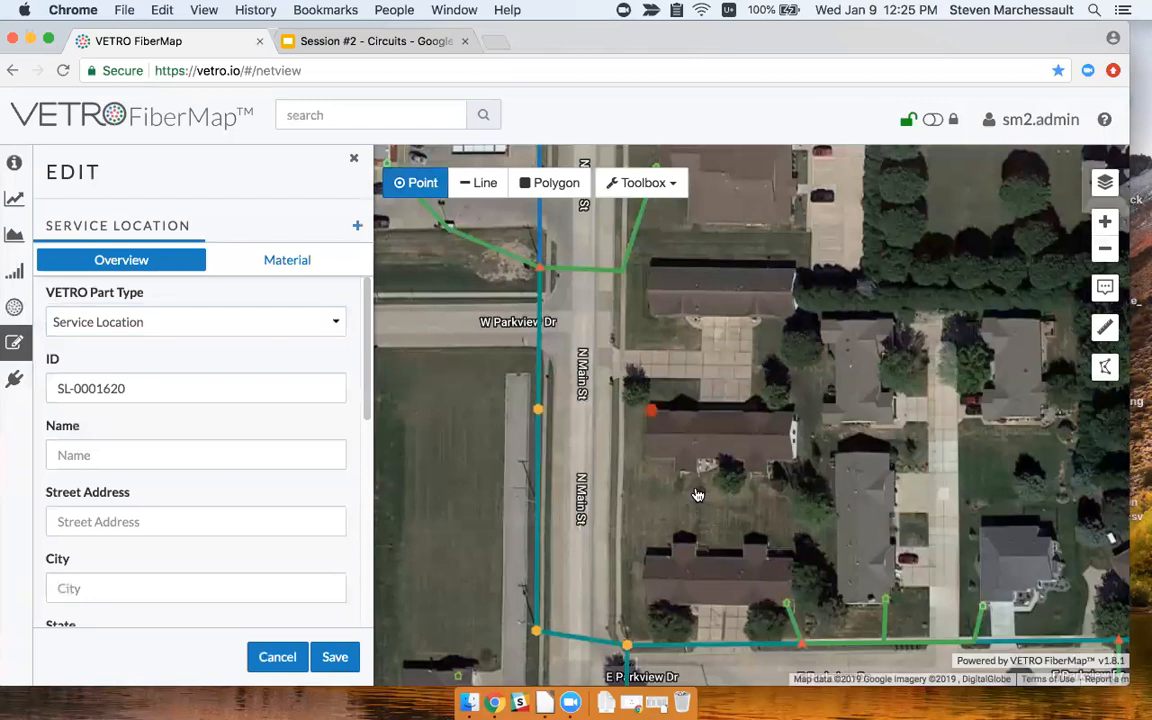
Fill the address from the first suggestion, enter the customer's name, and save as SL-0001620.
left_click(208, 522)
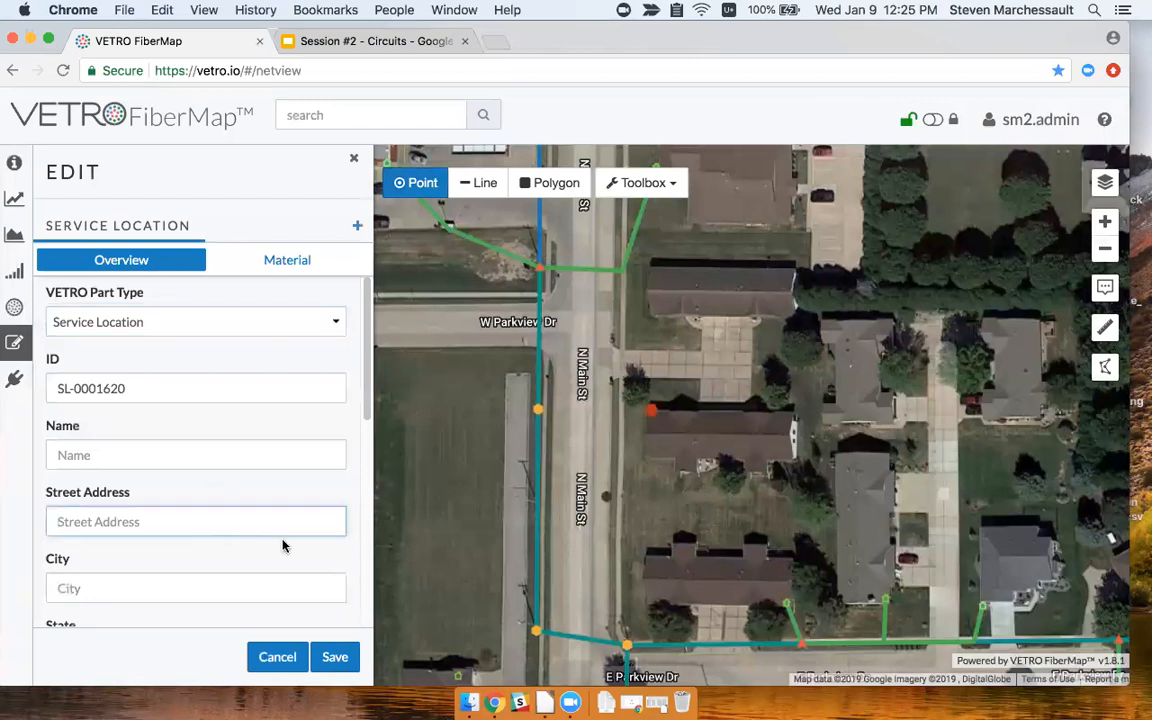
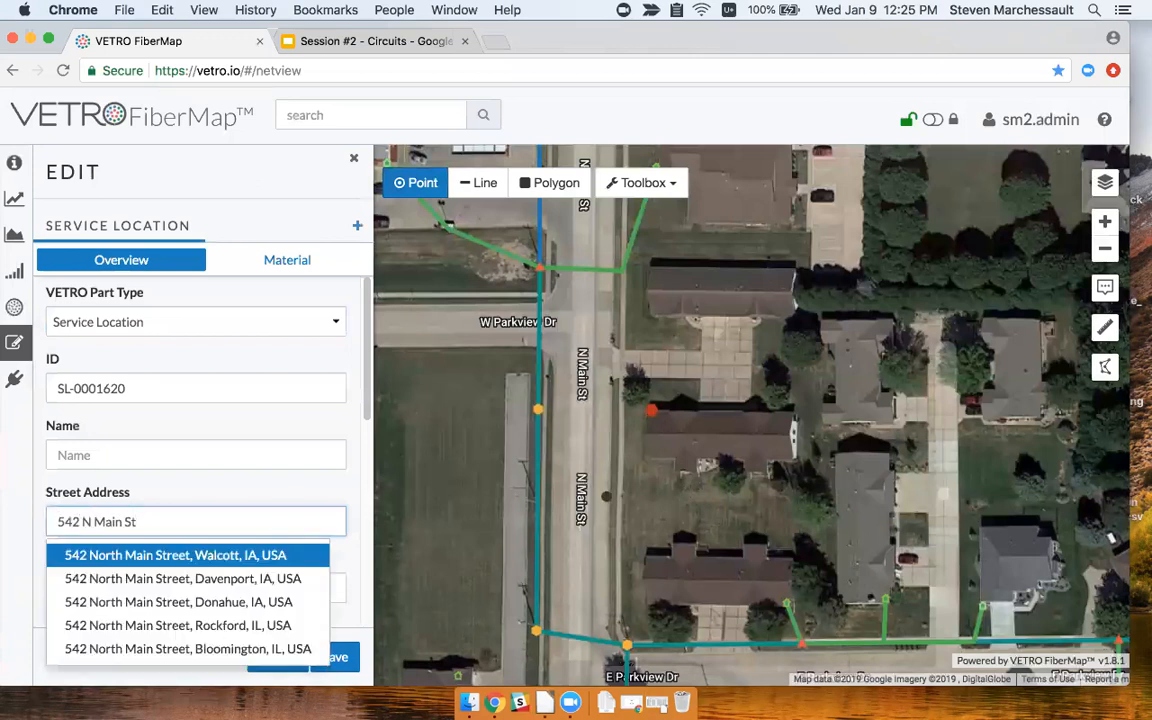
left_click(177, 557)
scroll(313, 553, "down", 4)
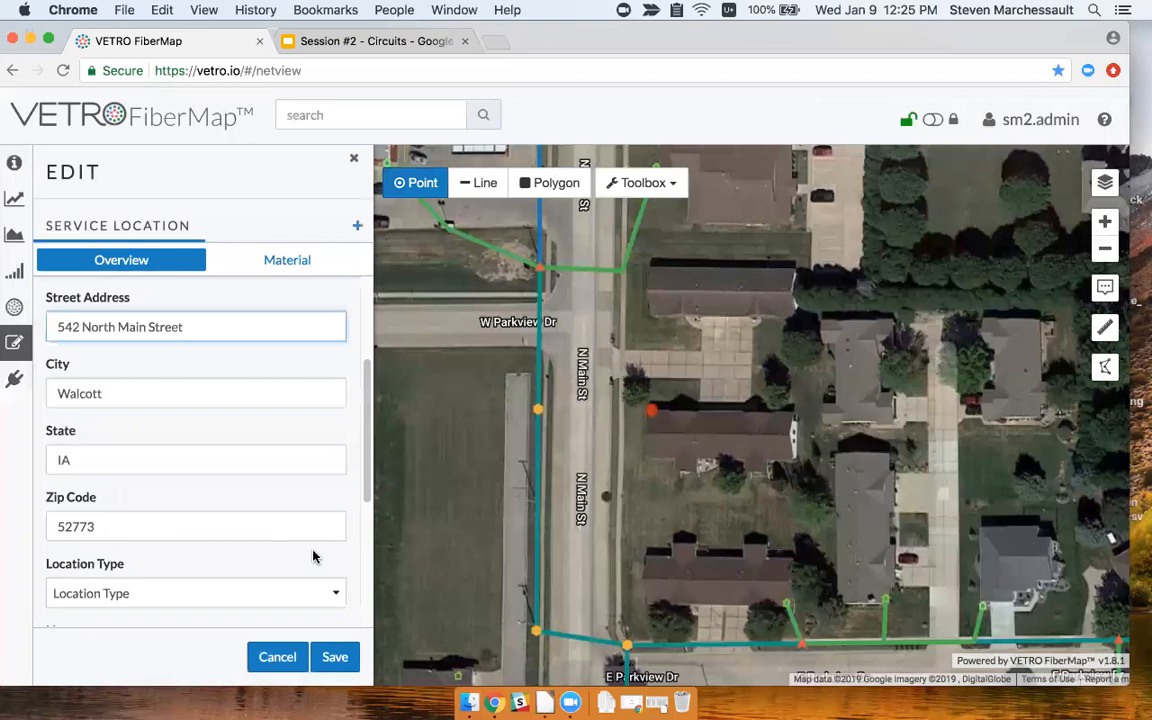
scroll(190, 378, "up", 3)
left_click(172, 413)
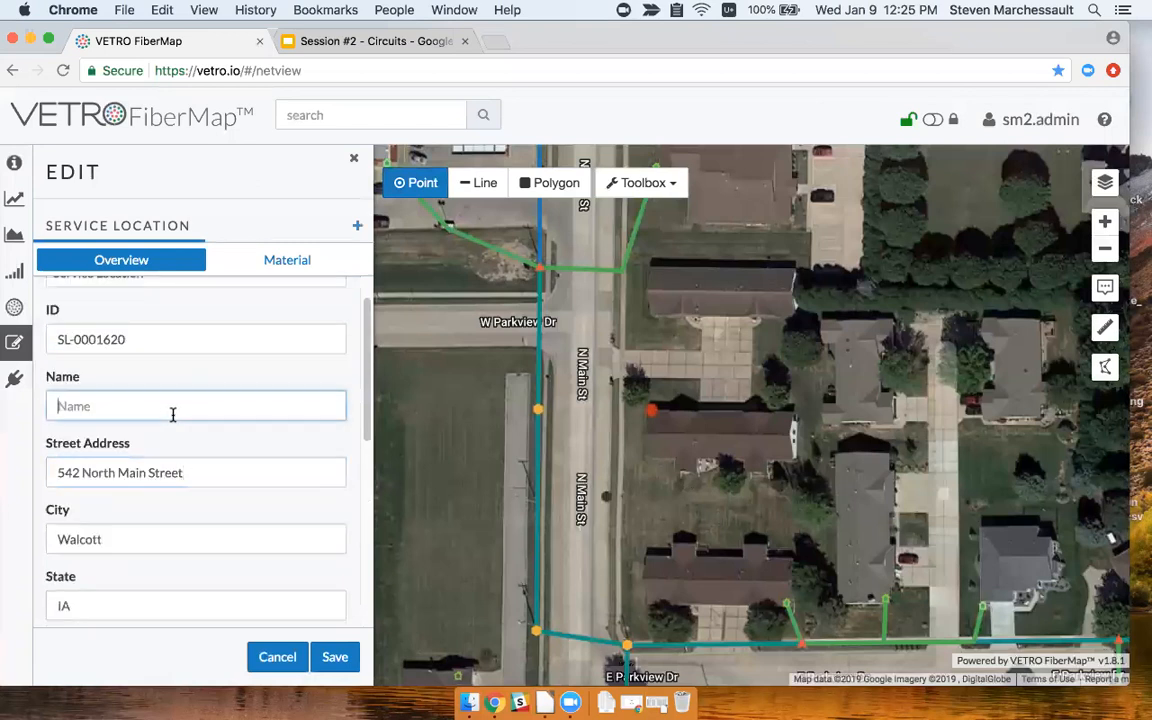
type("Jones")
scroll(342, 561, "down", 10)
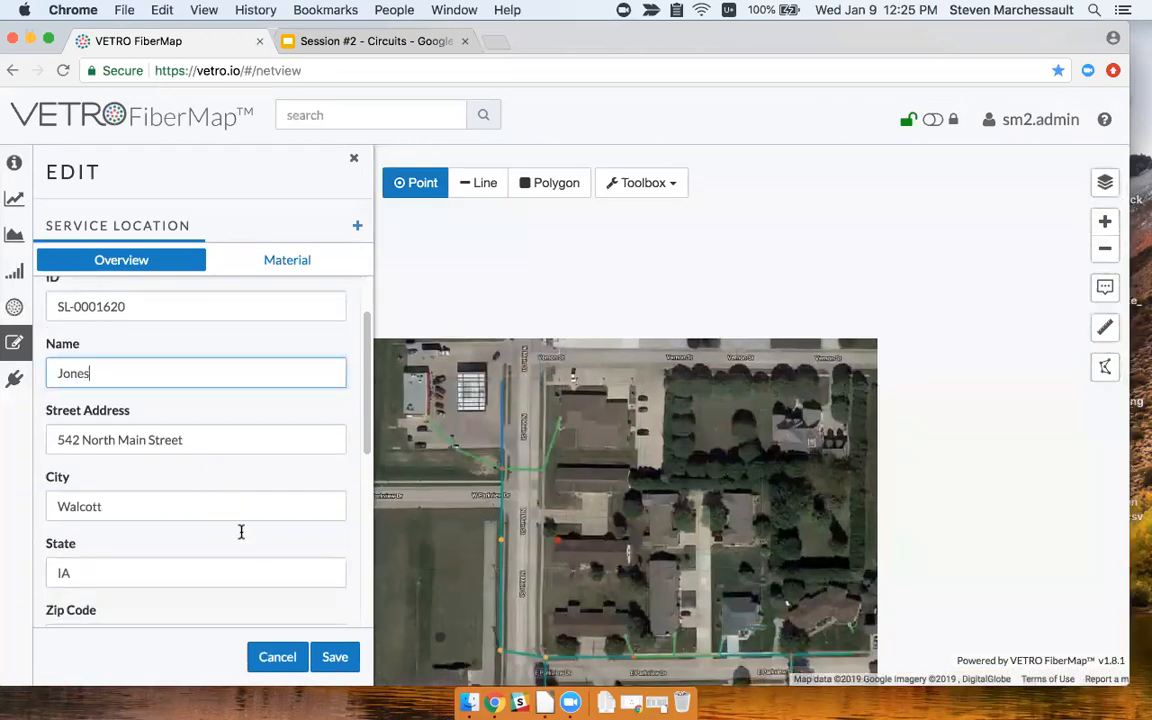
left_click(334, 655)
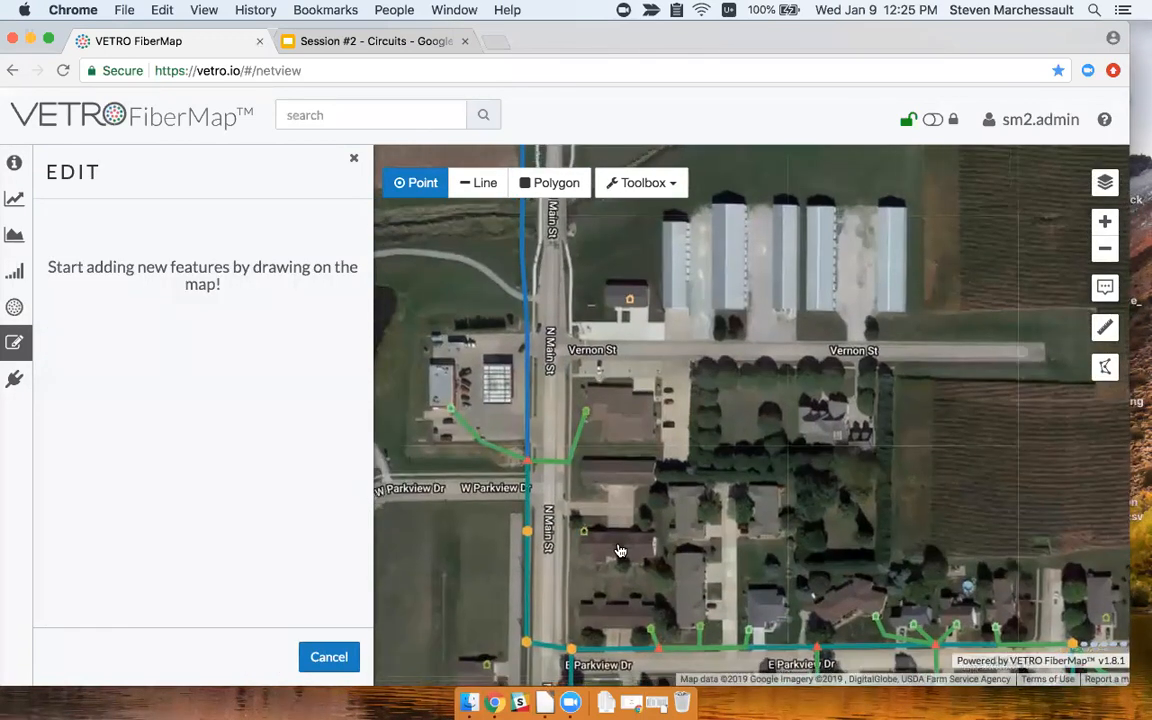
scroll(617, 548, "up", 2)
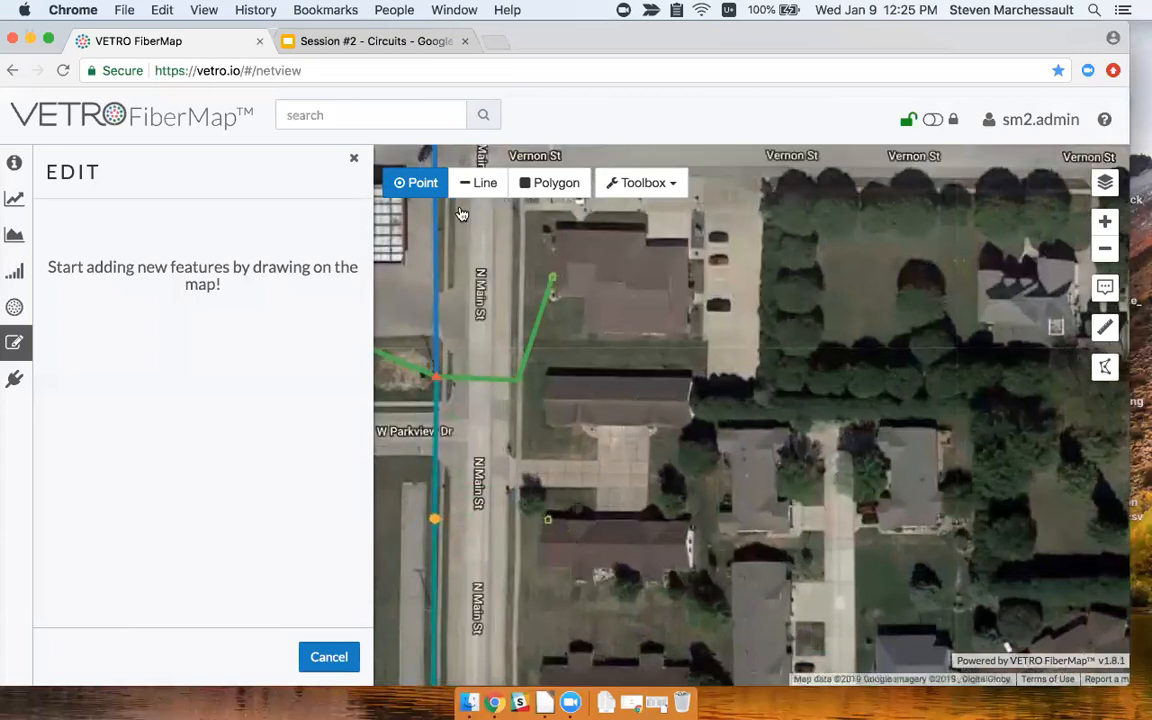
Quick-connect the new service location with FTP equipment and a drop cable bent onto the green line.
left_click(354, 158)
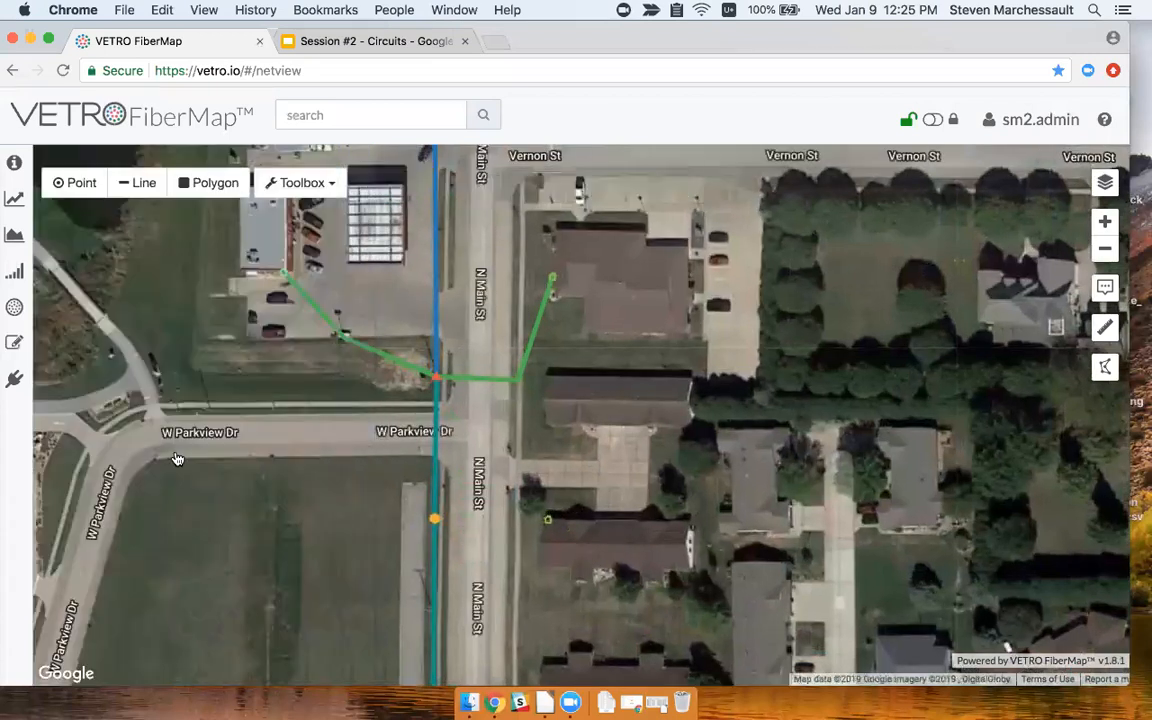
left_click(14, 379)
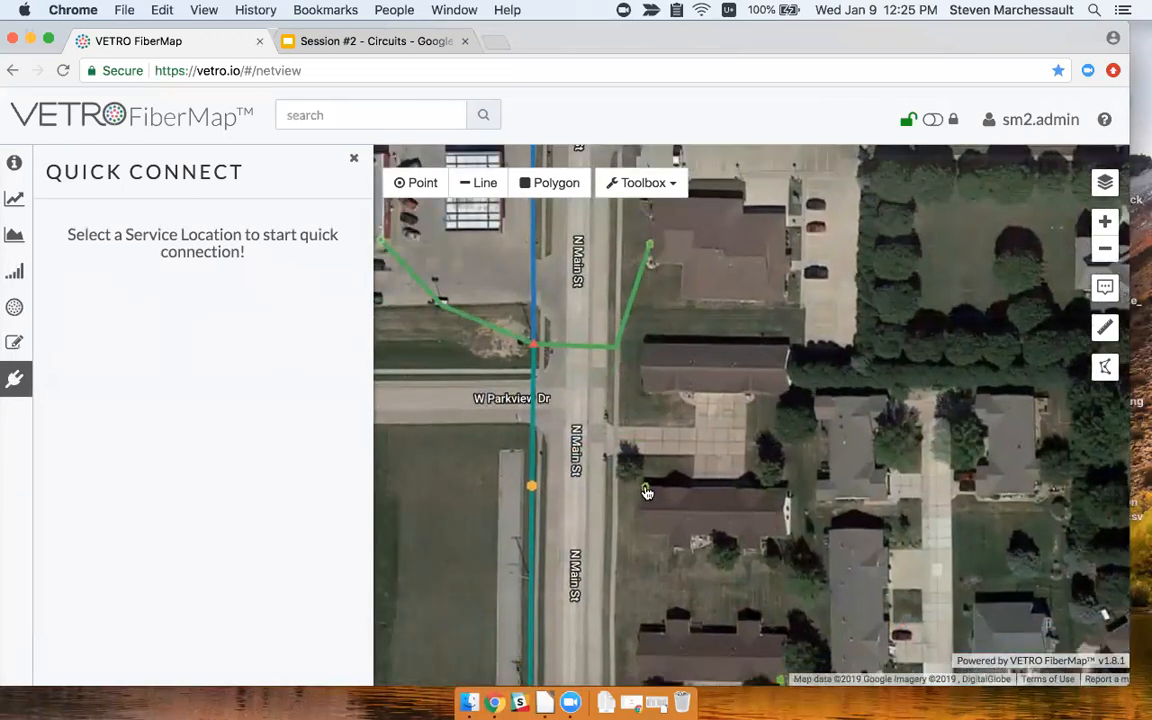
left_click(645, 487)
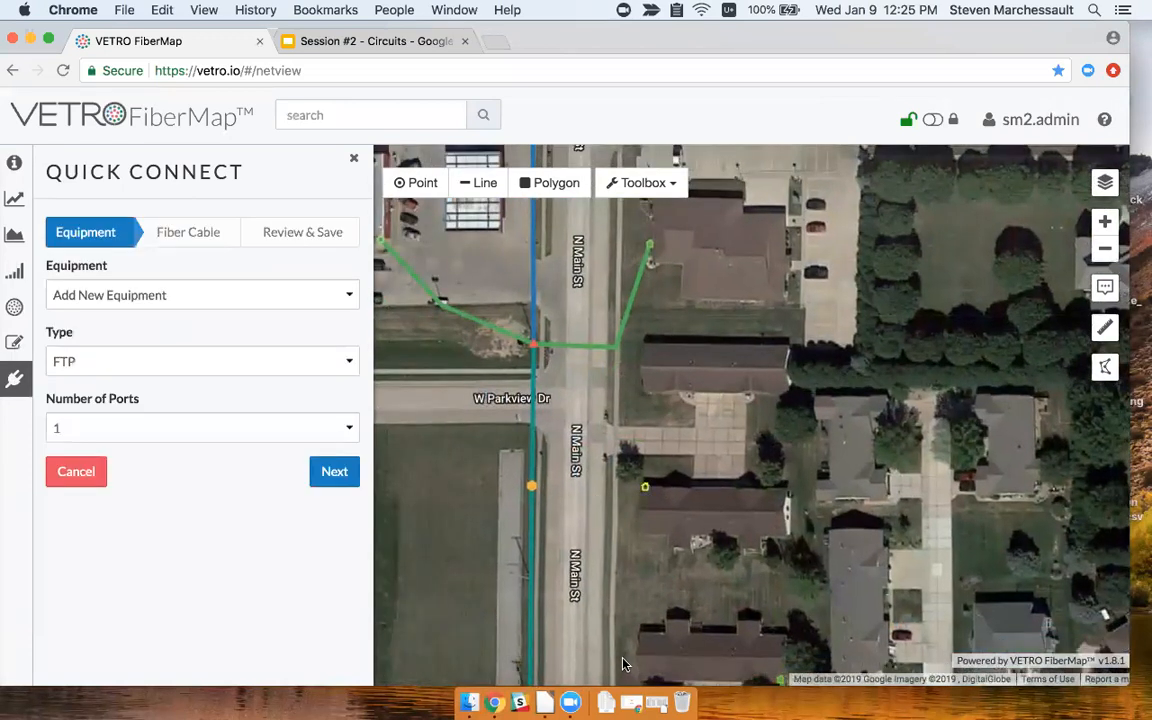
left_click(243, 367)
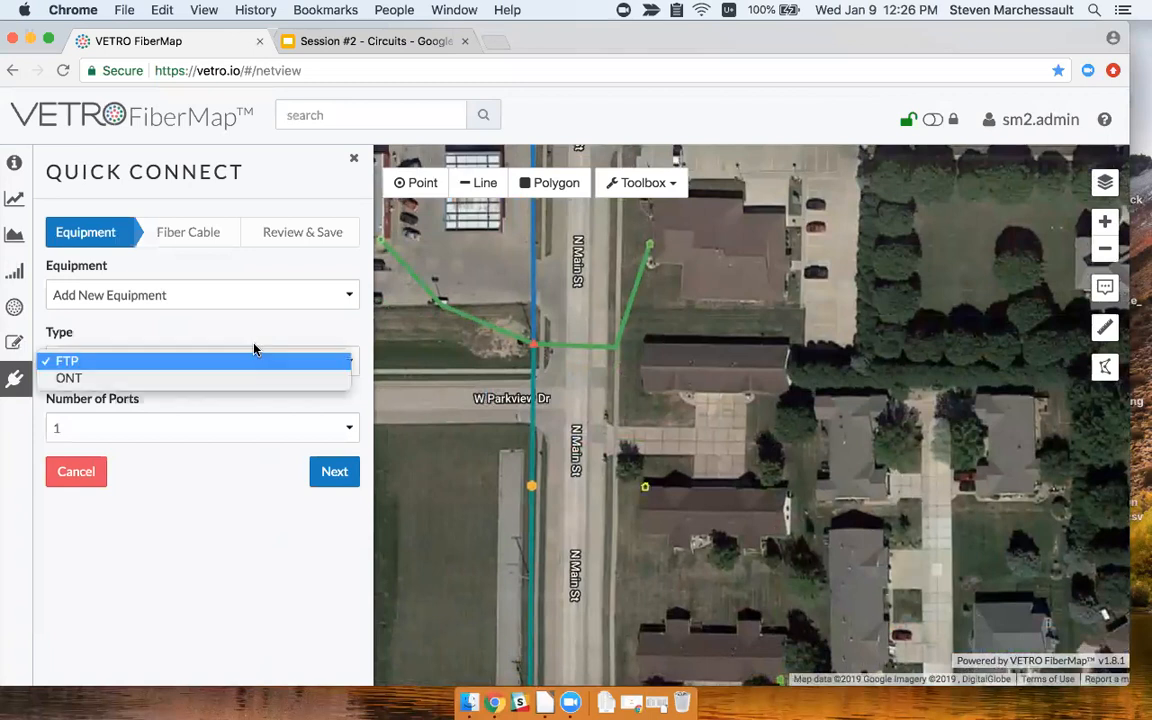
left_click(266, 361)
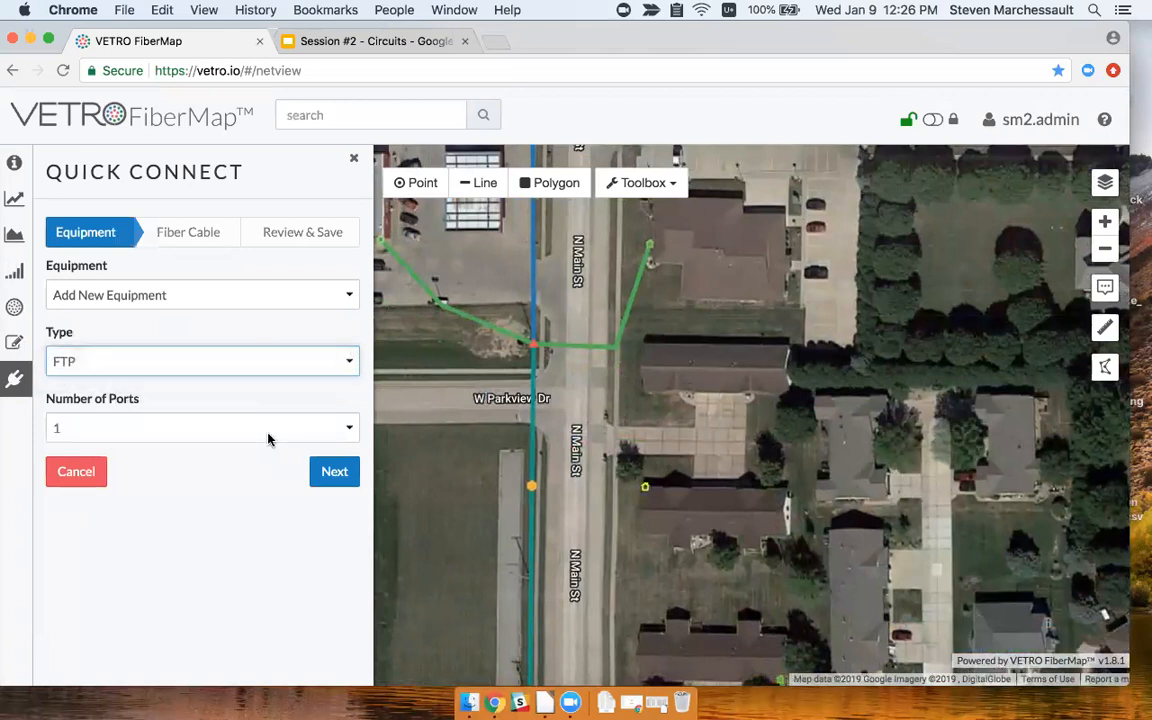
left_click(335, 473)
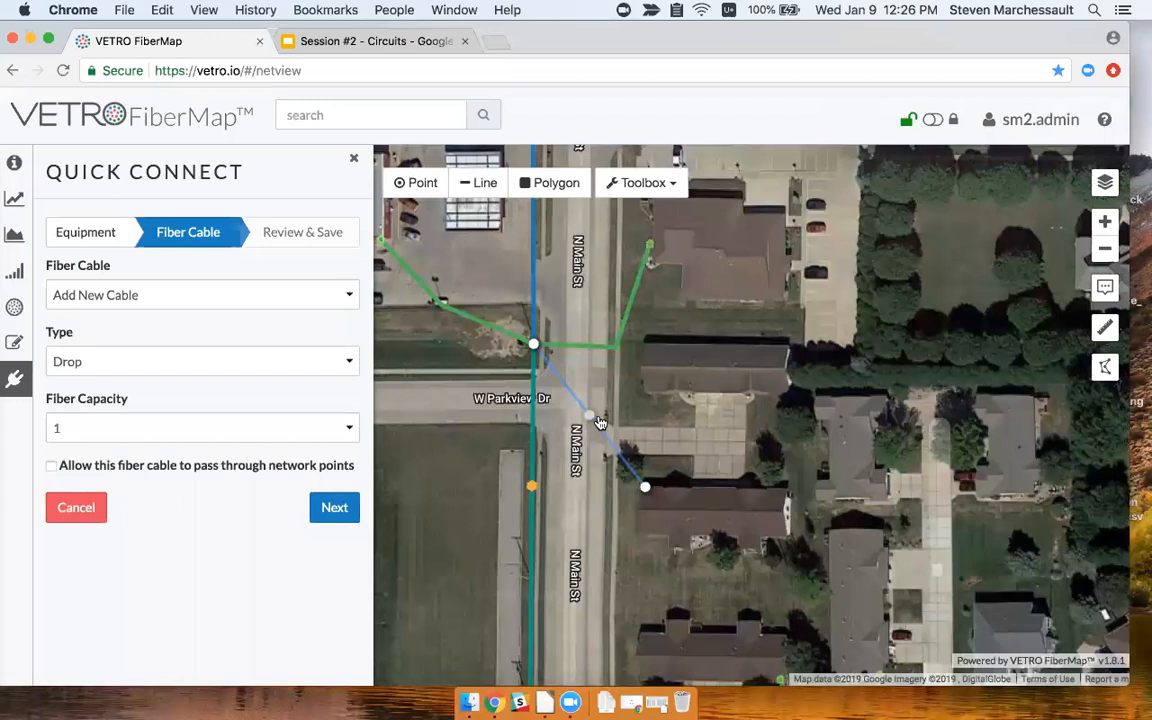
left_click_drag(591, 418, 616, 347)
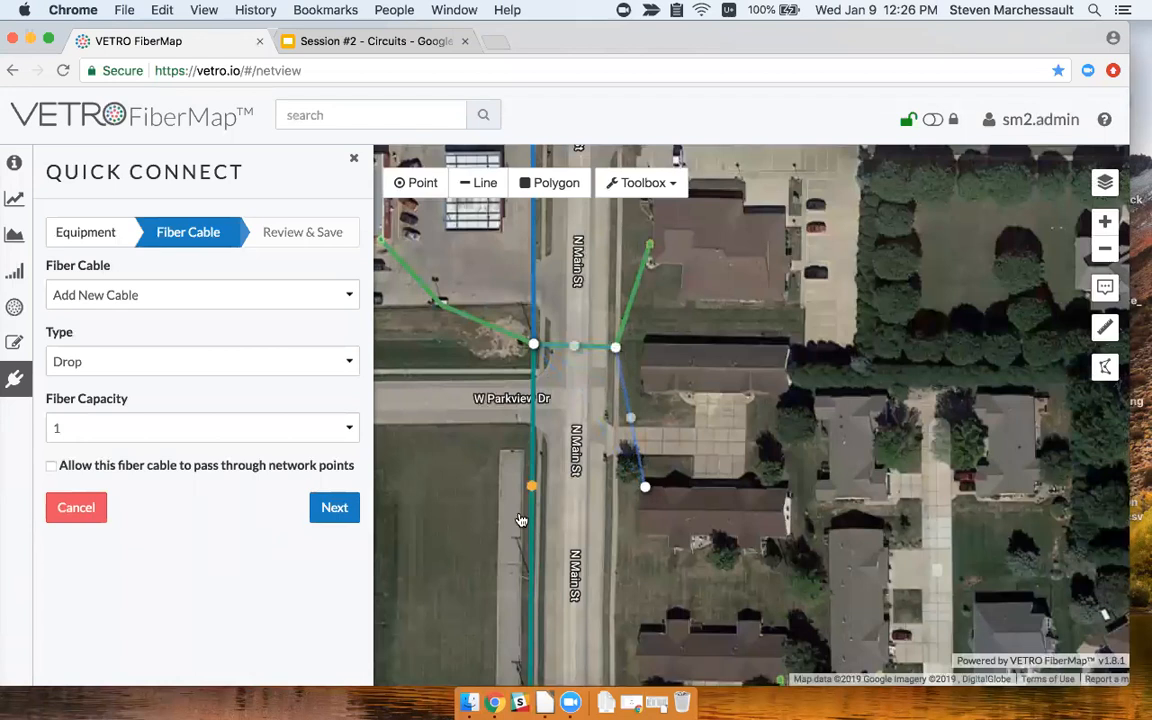
left_click(334, 509)
left_click(335, 521)
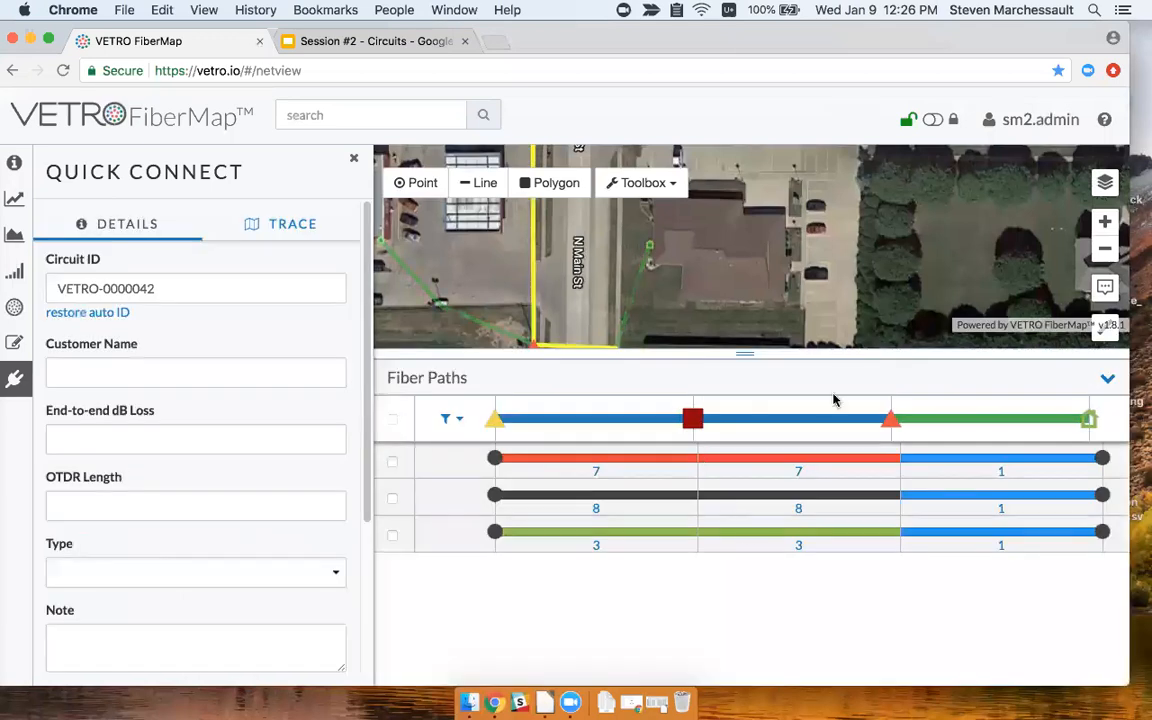
Pick the third, green fiber path, enter the customer's name, and save circuit VETRO-0000042.
left_click_drag(809, 303, 806, 218)
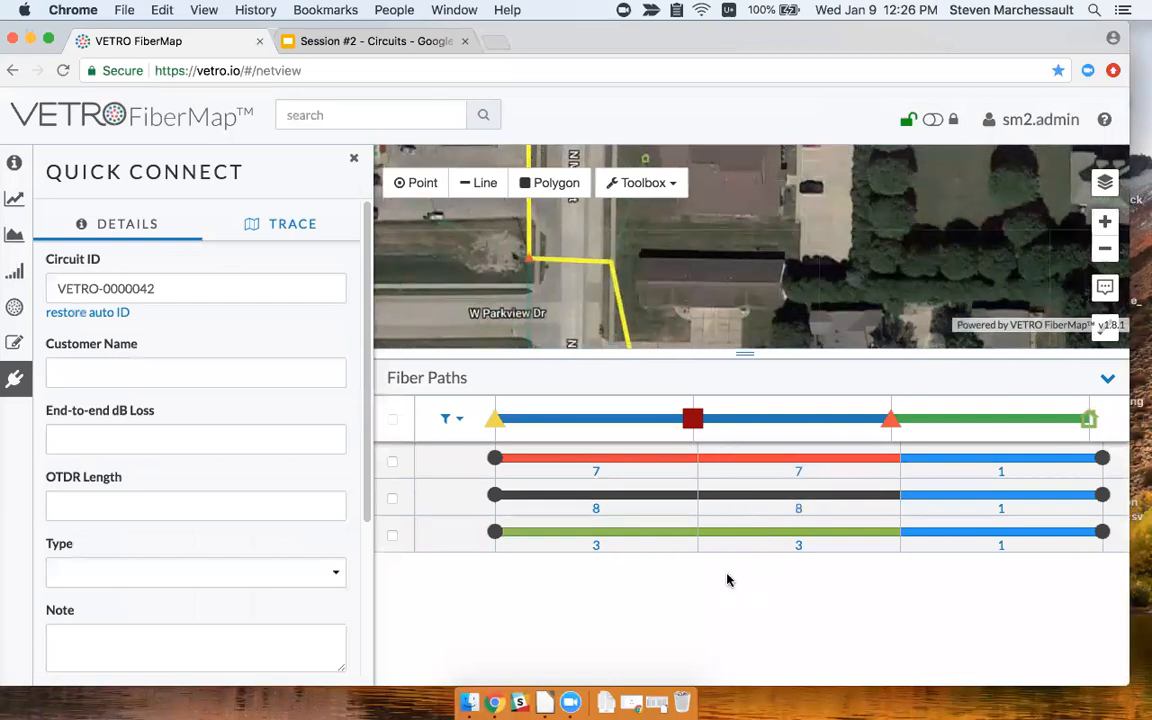
left_click(392, 537)
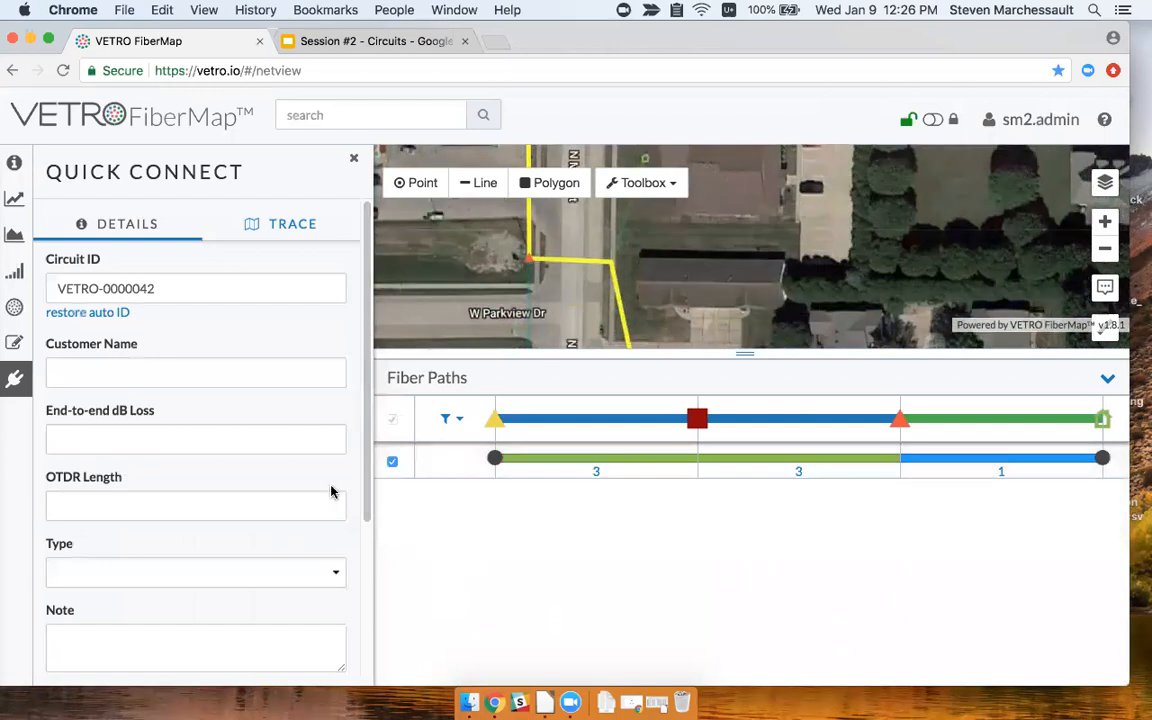
scroll(332, 490, "down", 3)
scroll(325, 489, "up", 2)
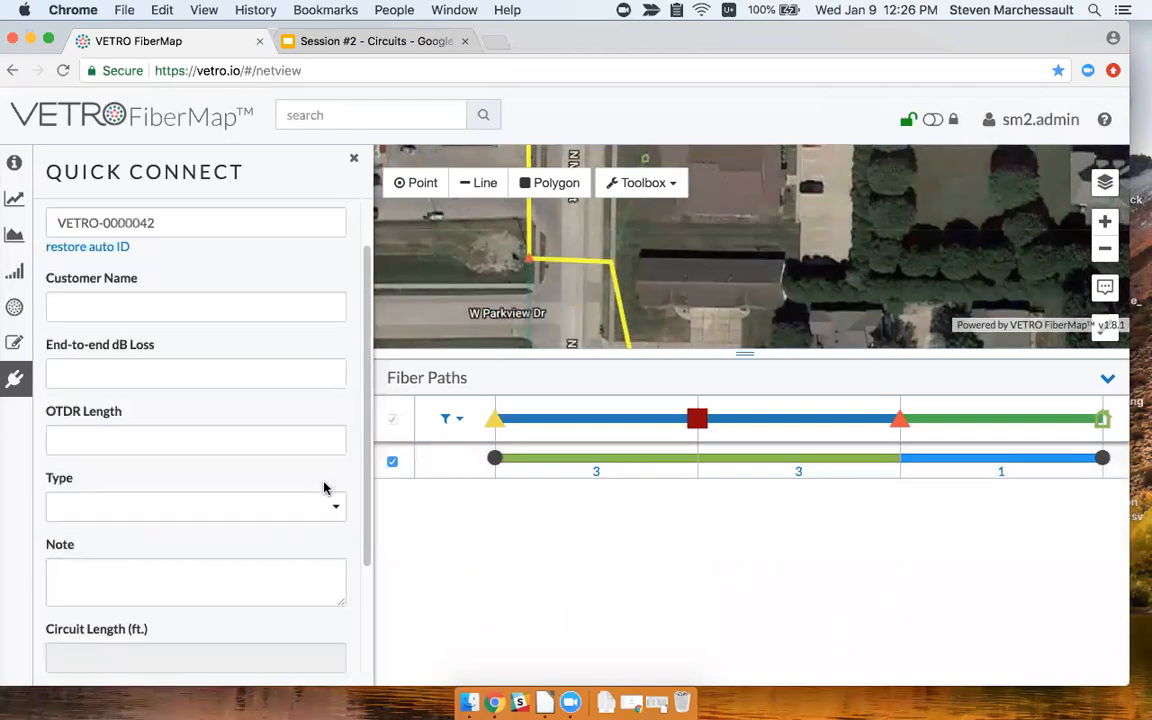
left_click(200, 307)
type("Jones")
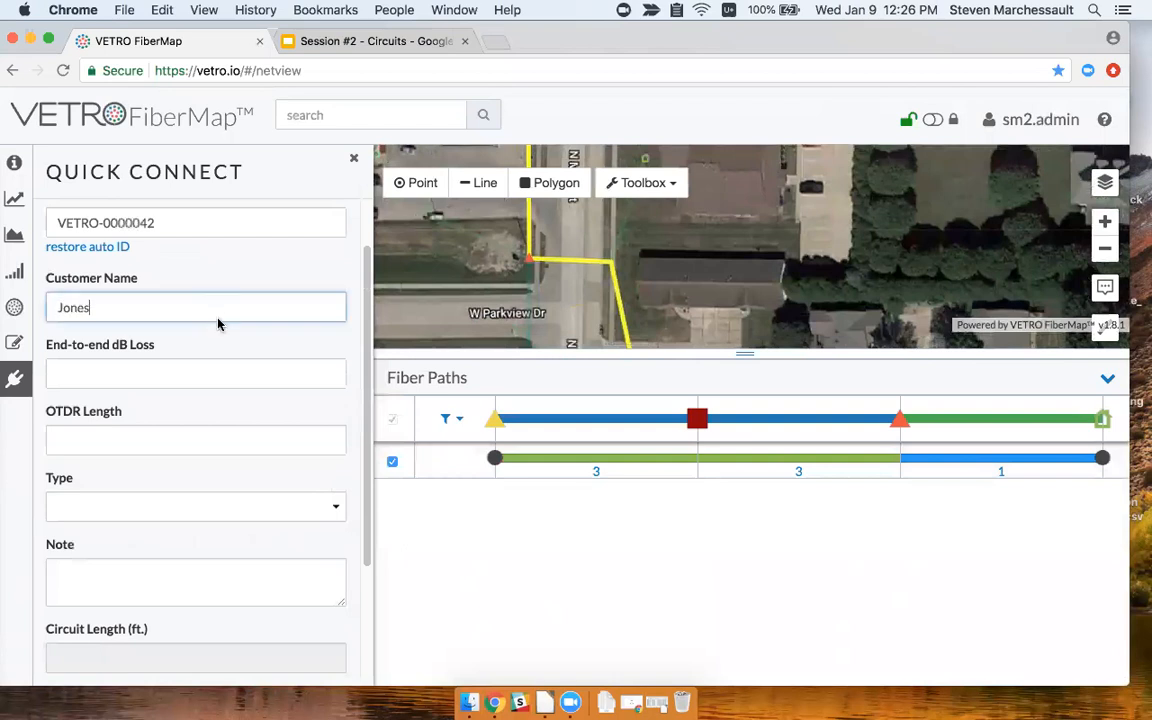
scroll(249, 419, "down", 3)
left_click(321, 655)
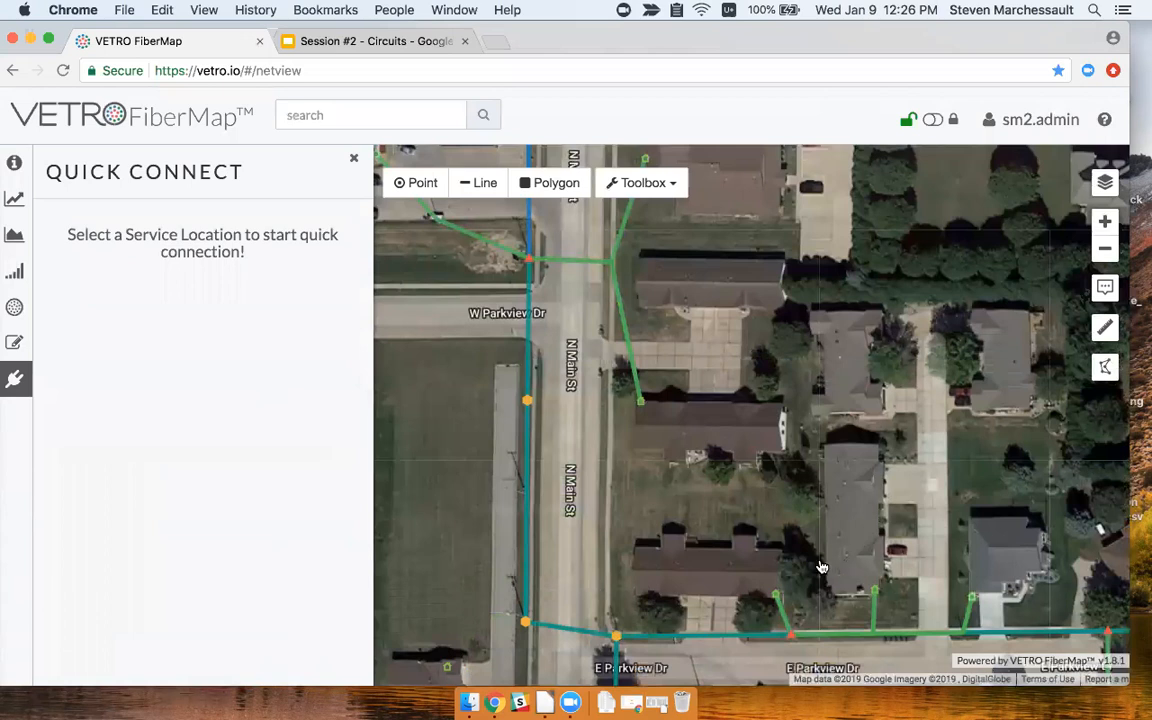
Search the network for 'VETRO' and pick the service location at the lower drop's end.
left_click_drag(800, 465, 758, 533)
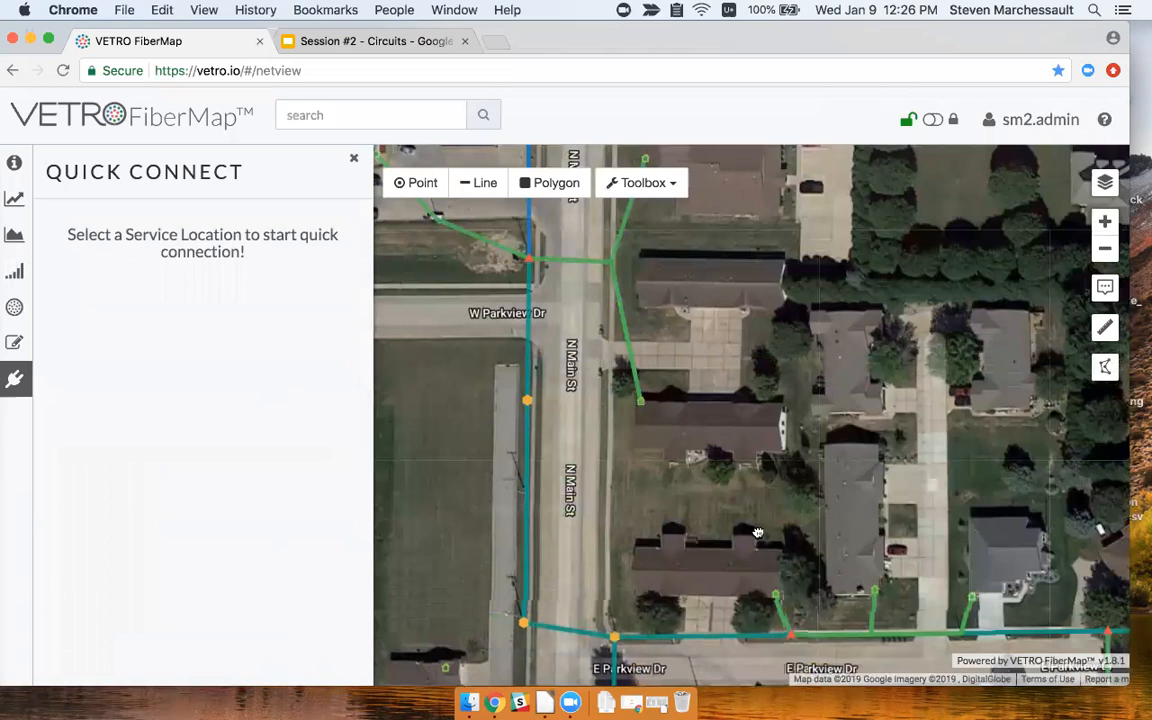
left_click_drag(708, 391, 687, 448)
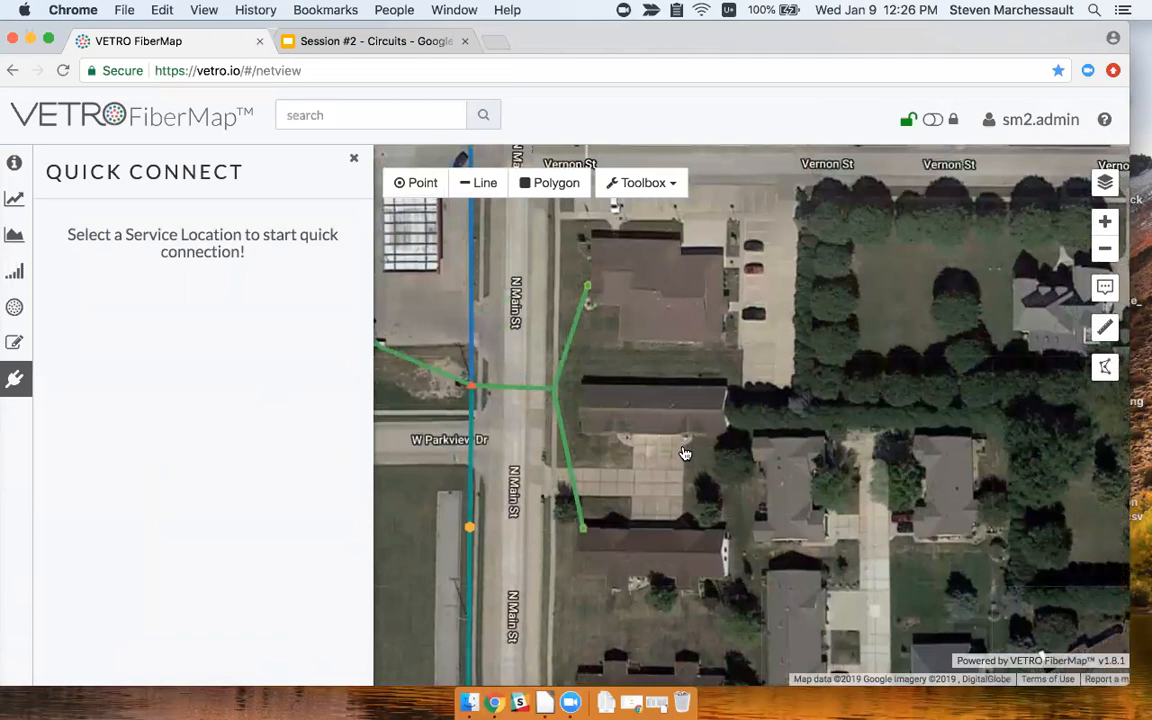
left_click(370, 117)
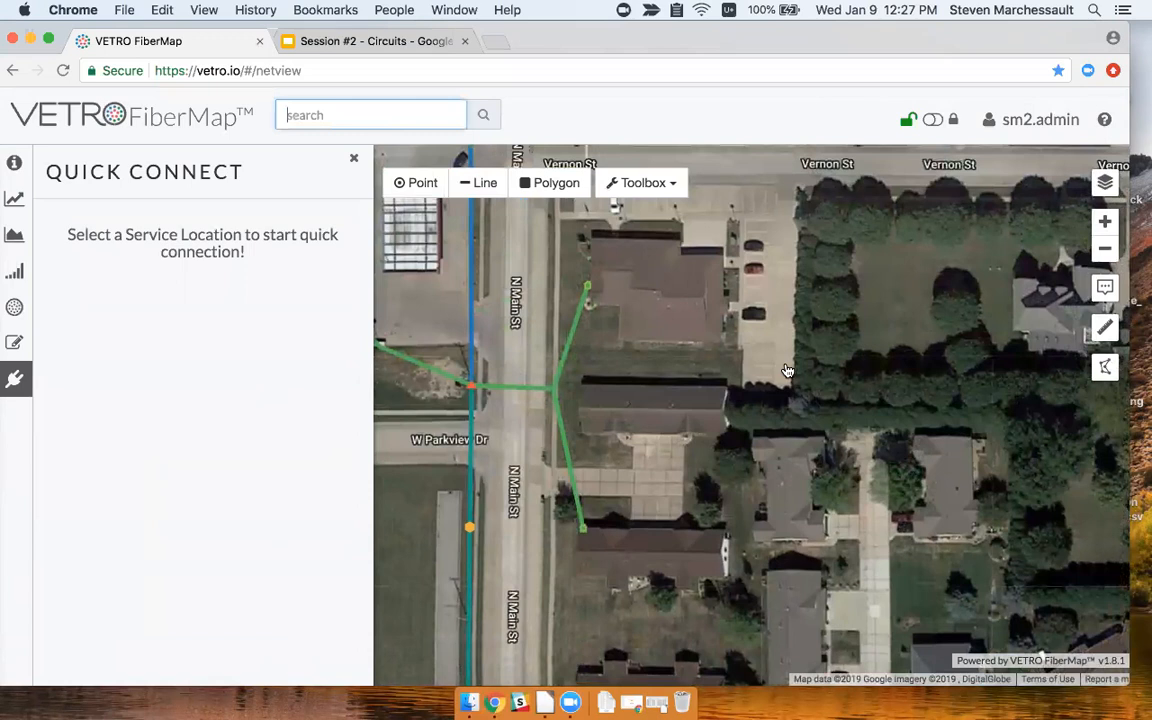
type("VETRO")
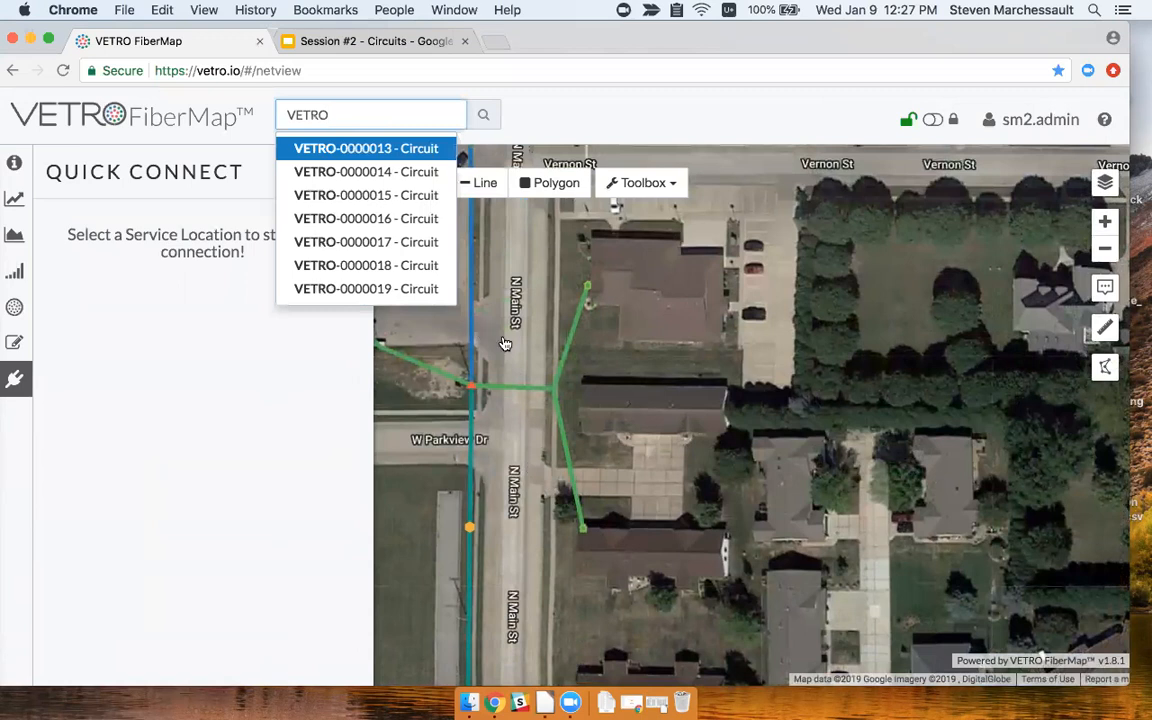
left_click_drag(650, 384, 686, 372)
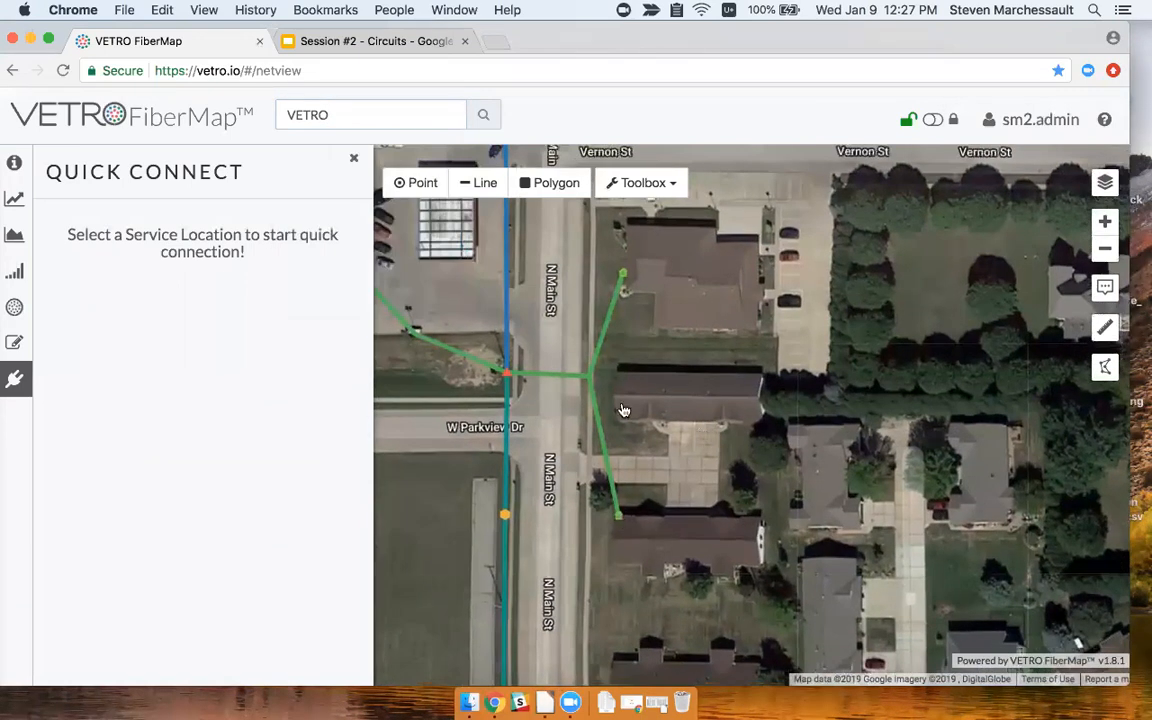
left_click(620, 520)
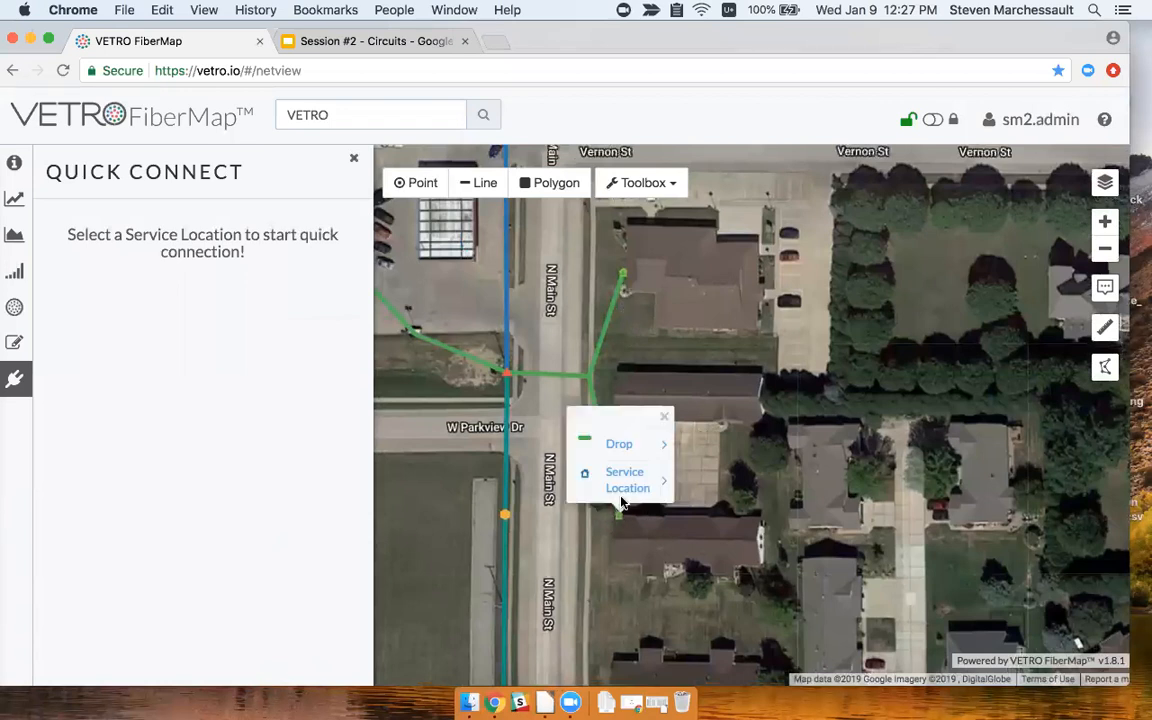
left_click(615, 490)
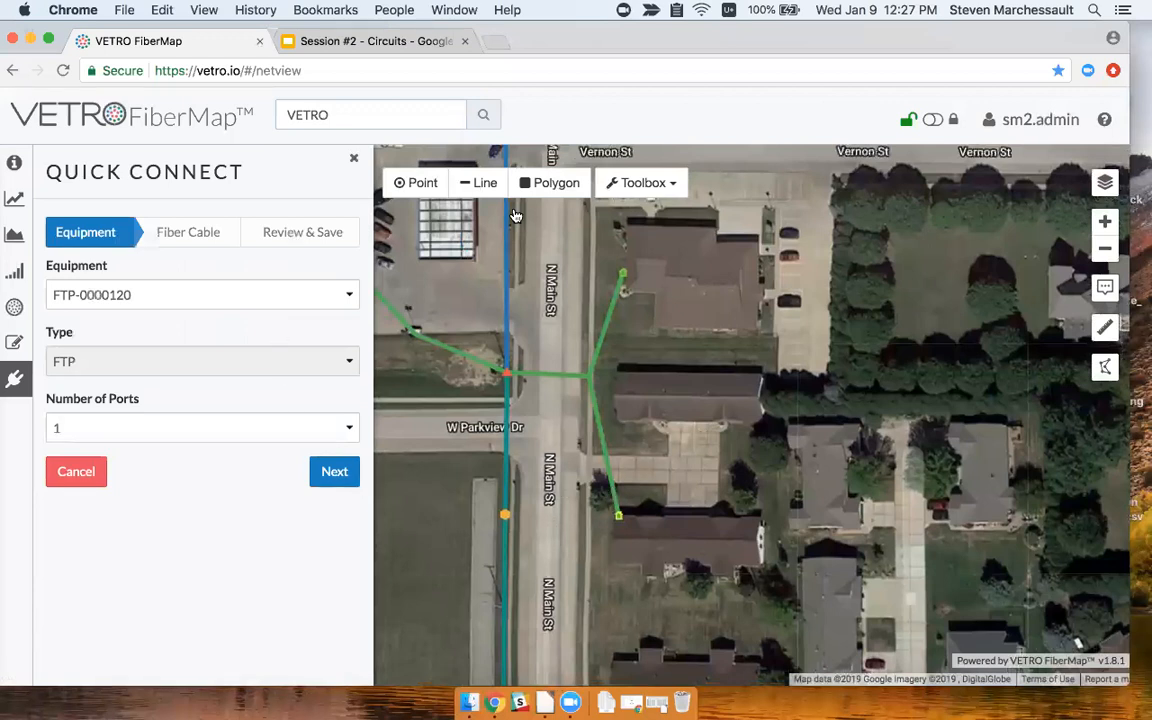
In the Info panel, open the editable details of service location SL-0001620.
left_click(353, 158)
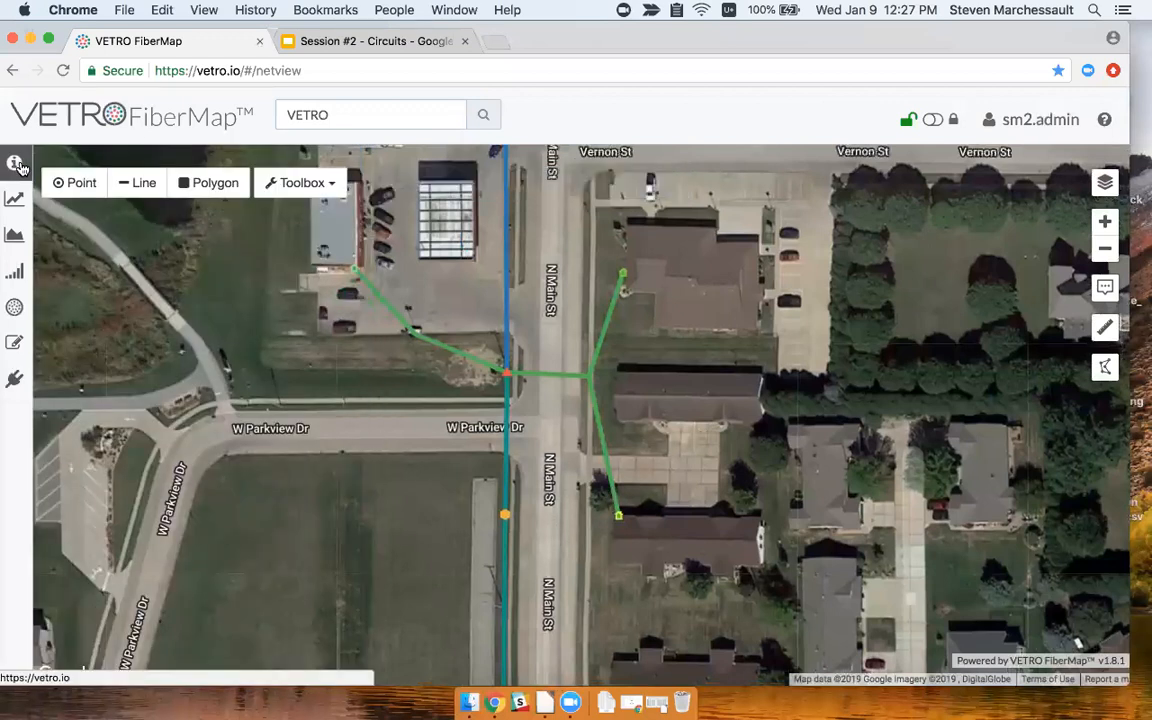
left_click(14, 160)
left_click(619, 518)
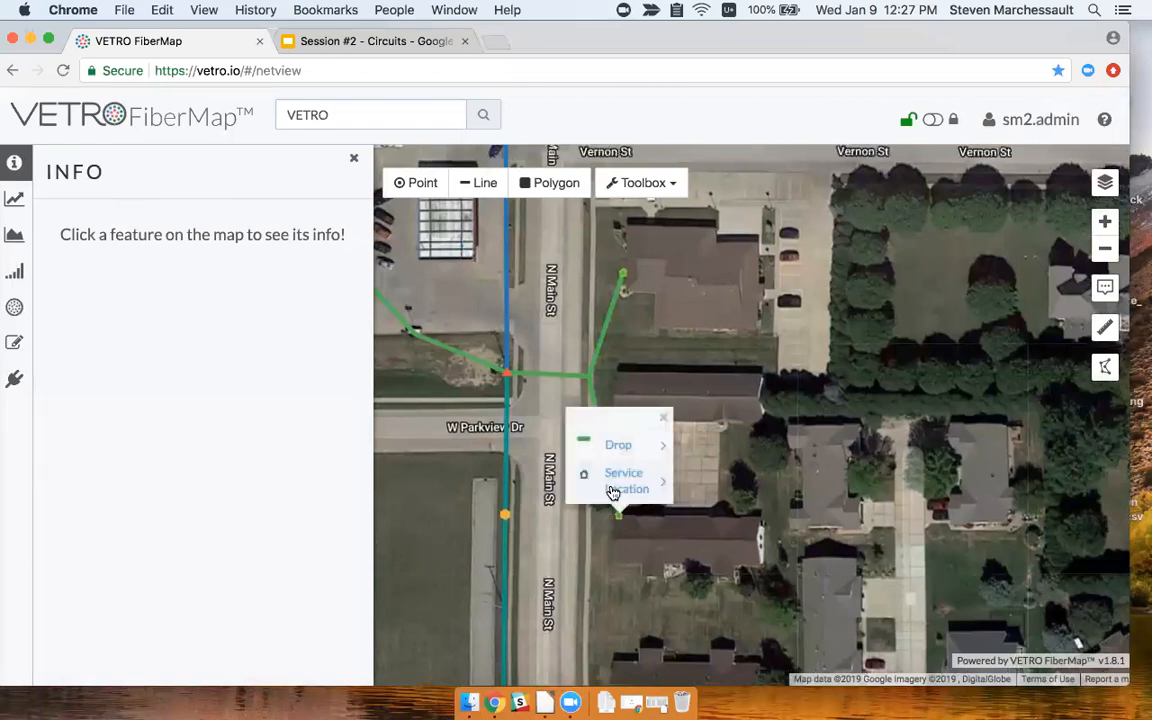
left_click(622, 475)
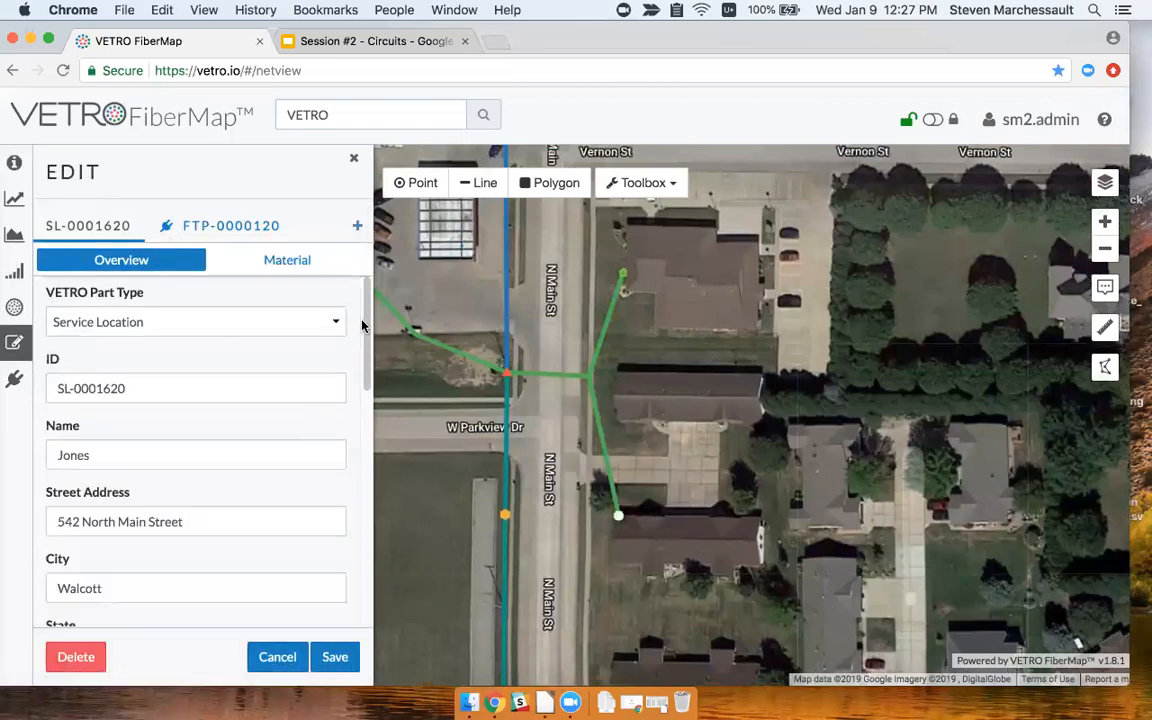
List the circuits serving the service location, then clear the selection.
left_click_drag(366, 372, 368, 571)
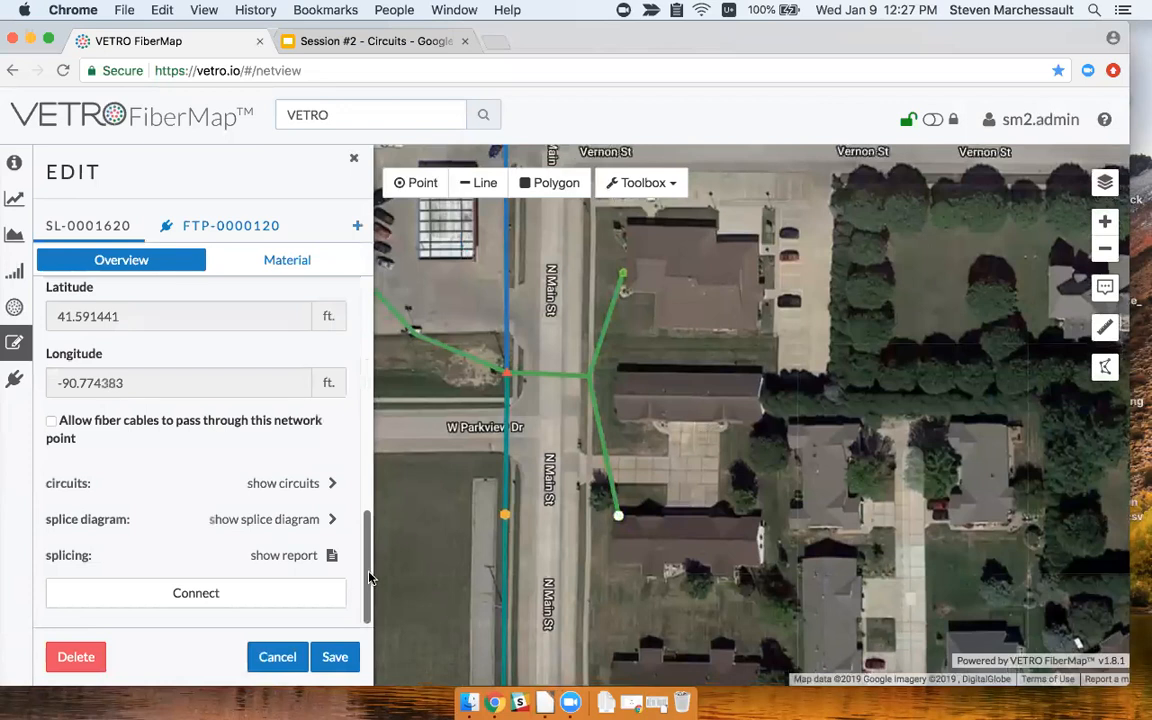
left_click(311, 483)
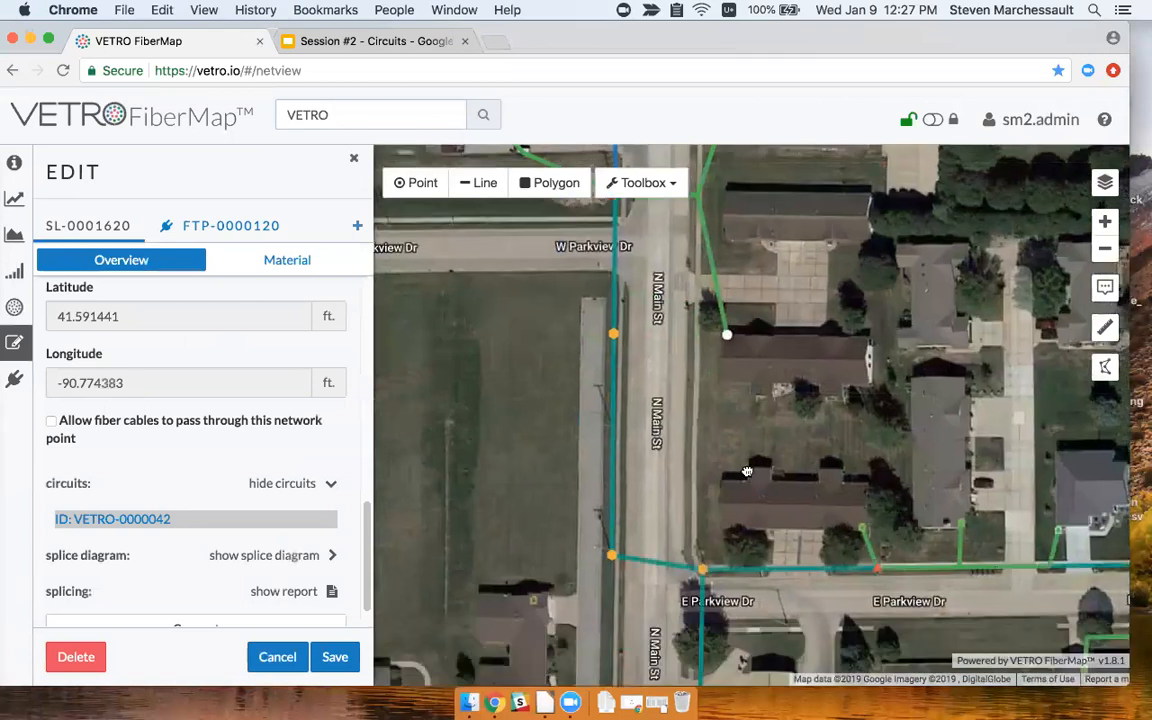
left_click_drag(747, 471, 733, 401)
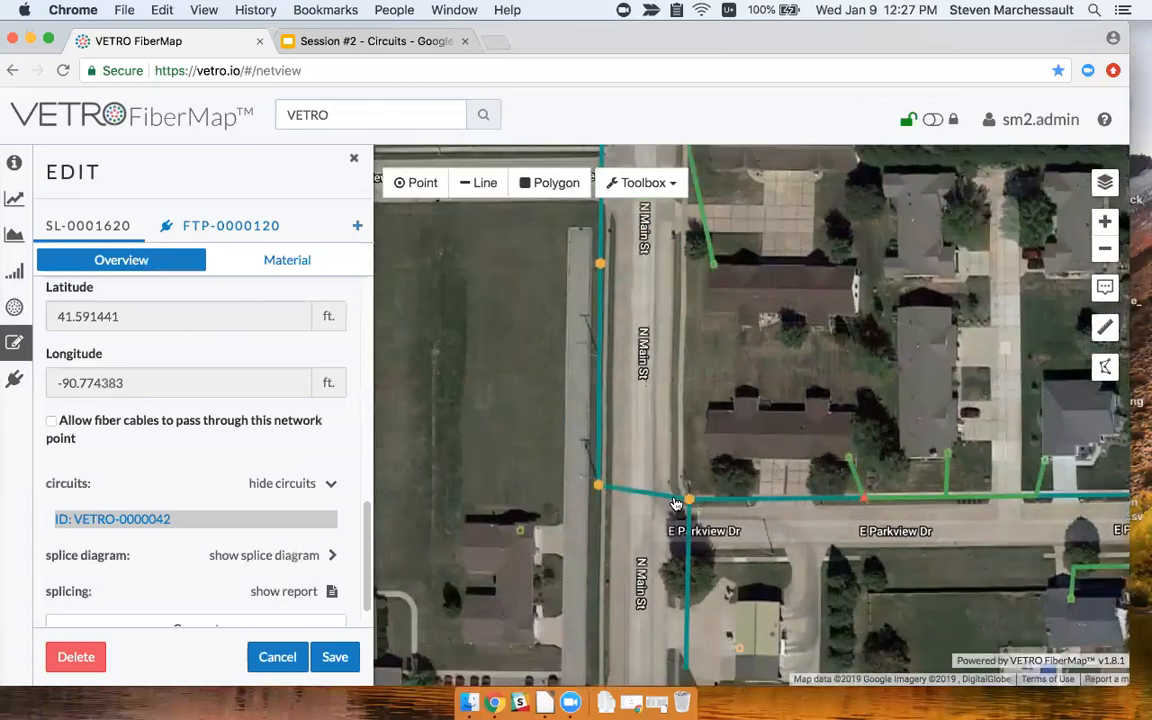
left_click(690, 501)
Open terminal FAT-0000600, list its circuits, and open circuit VETRO-0000032.
left_click(598, 490)
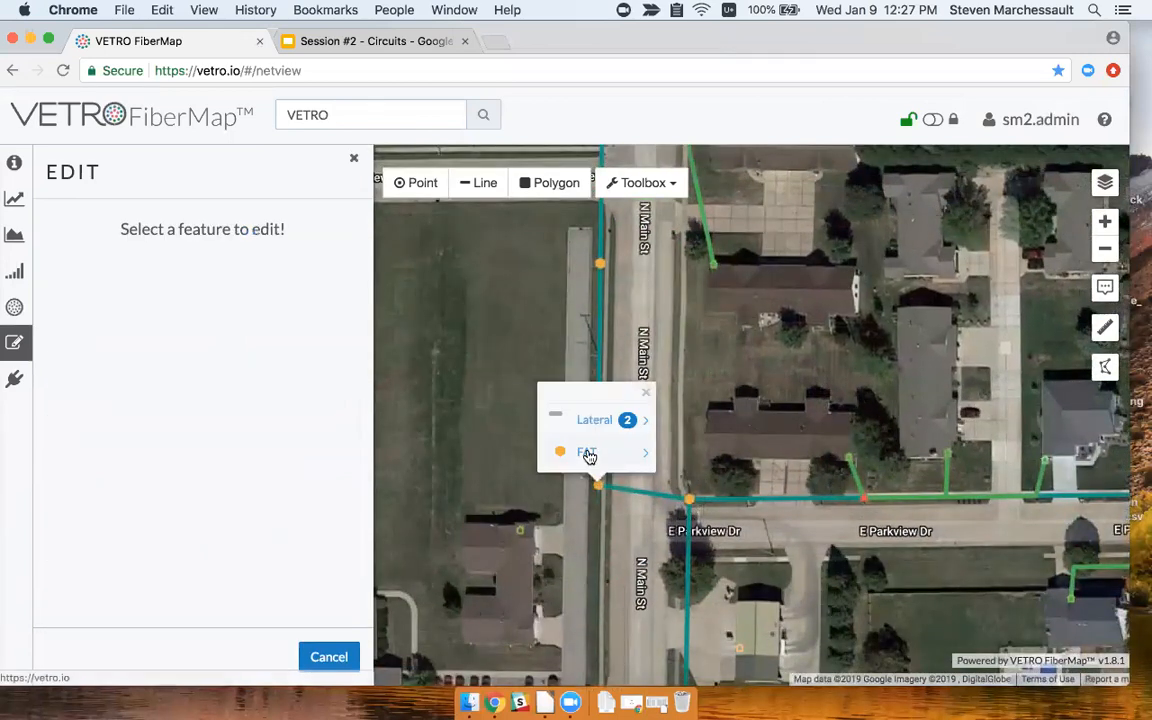
left_click(589, 455)
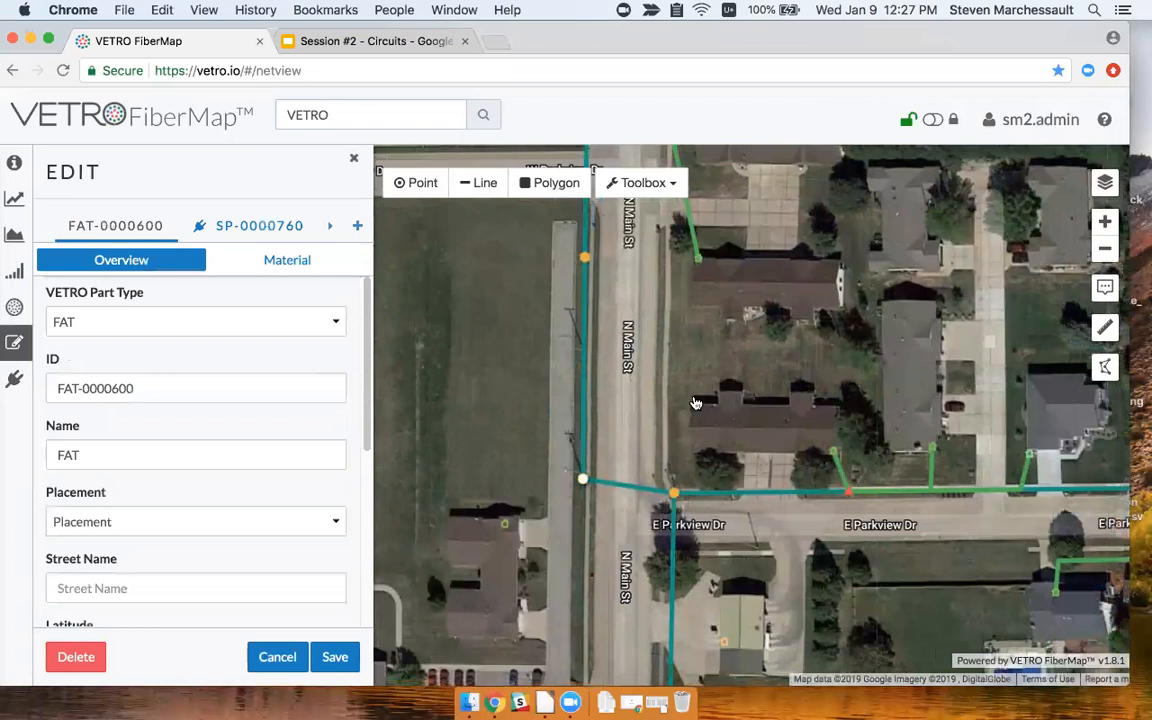
scroll(257, 465, "down", 5)
left_click(305, 488)
scroll(303, 509, "down", 5)
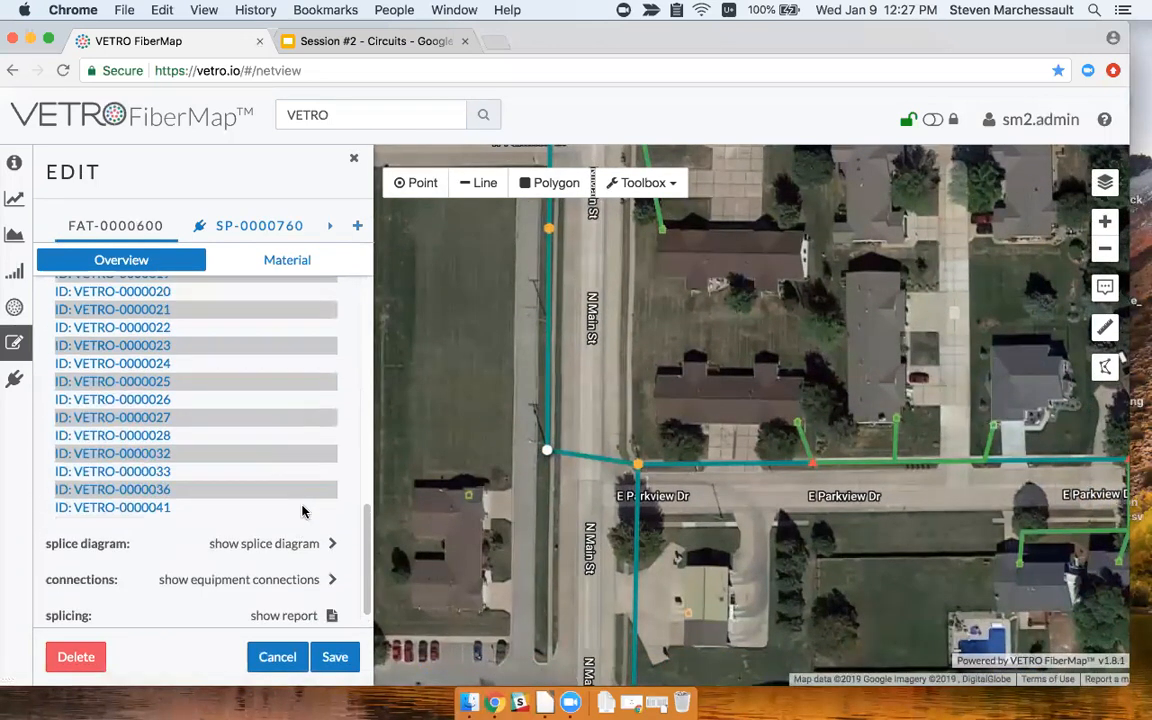
left_click(157, 455)
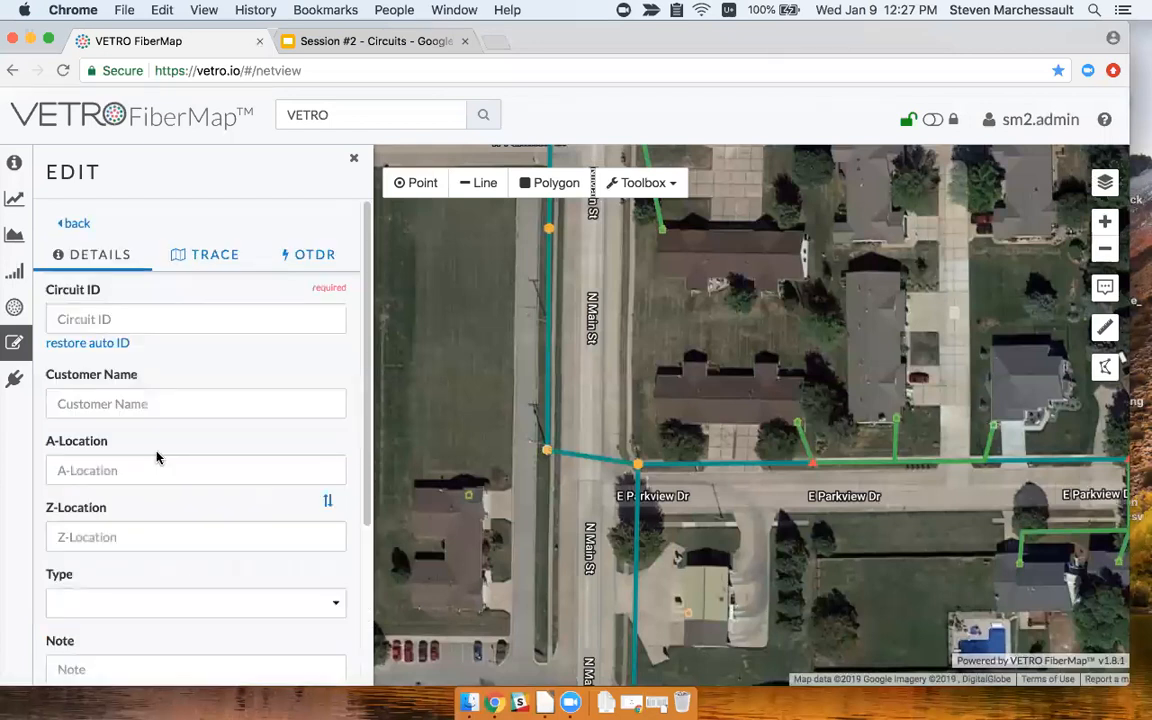
Inspect circuit VETRO-0000032's trace, then open its PDF circuit report showing the 2874.9 ft length.
left_click_drag(882, 392, 713, 399)
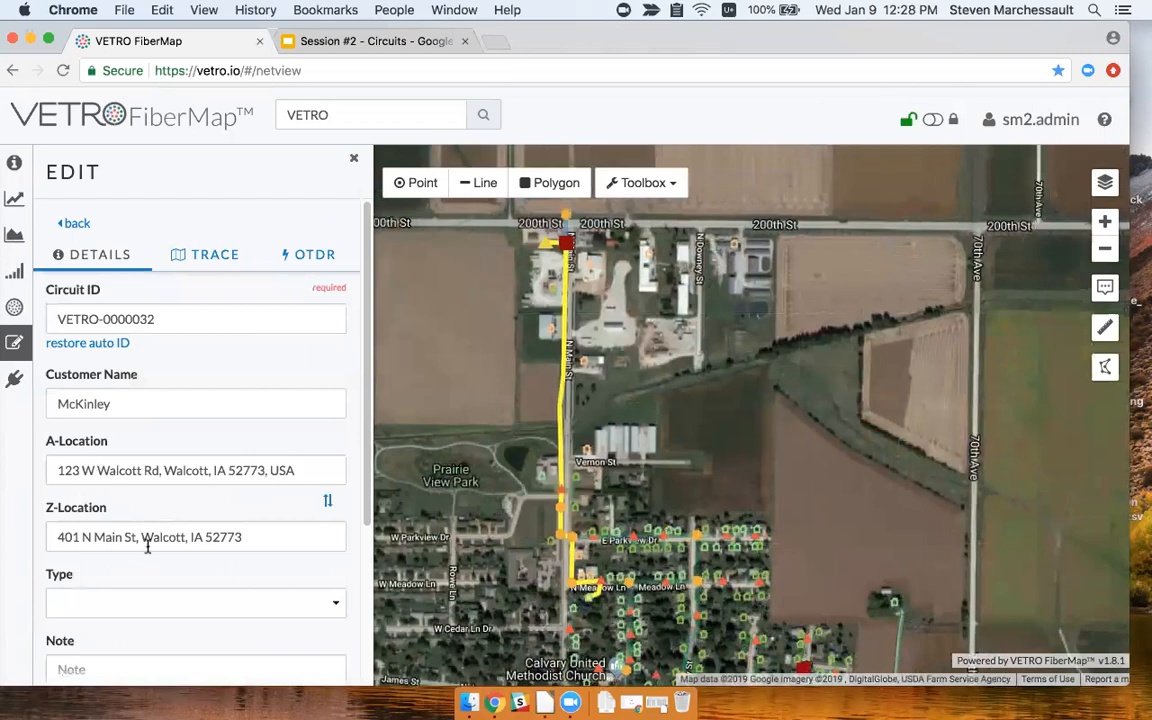
left_click(204, 262)
scroll(208, 395, "down", 4)
scroll(208, 395, "up", 4)
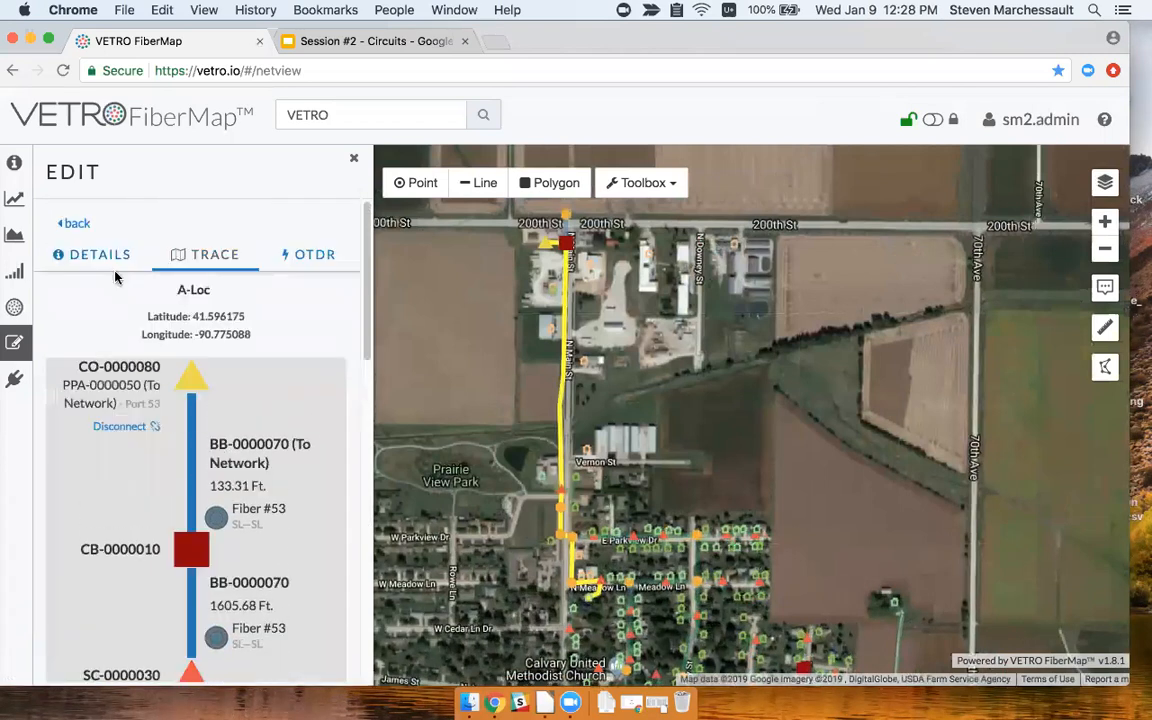
left_click(101, 258)
scroll(249, 475, "down", 5)
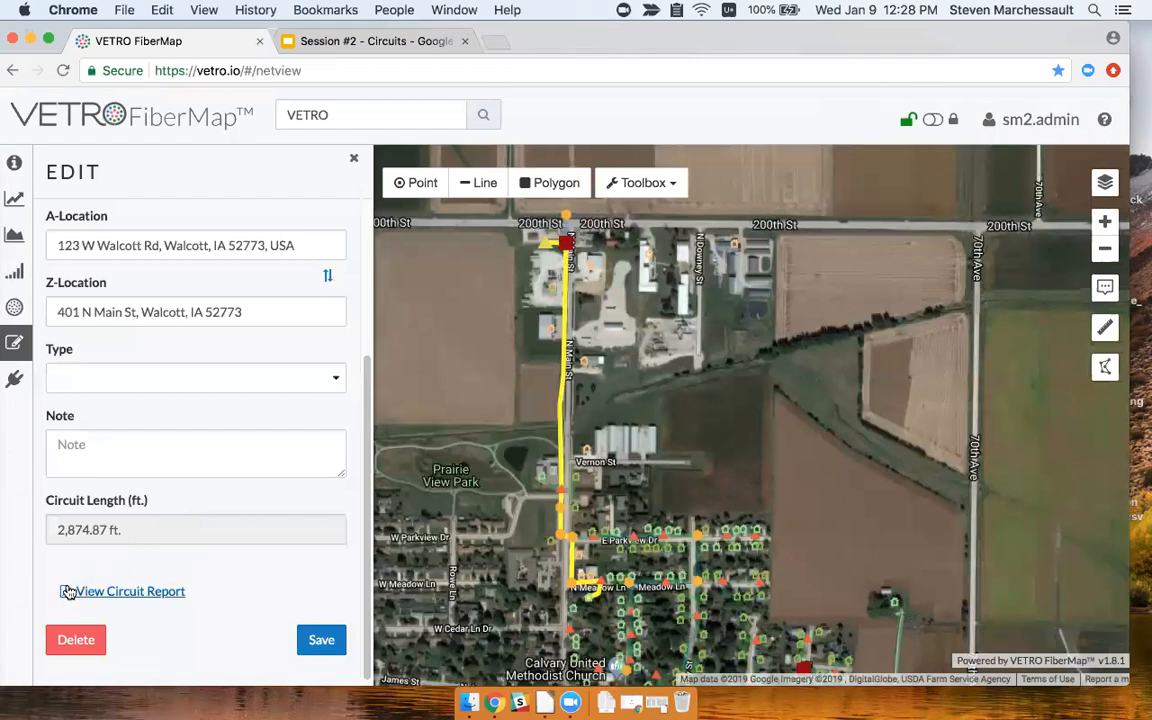
left_click(150, 597)
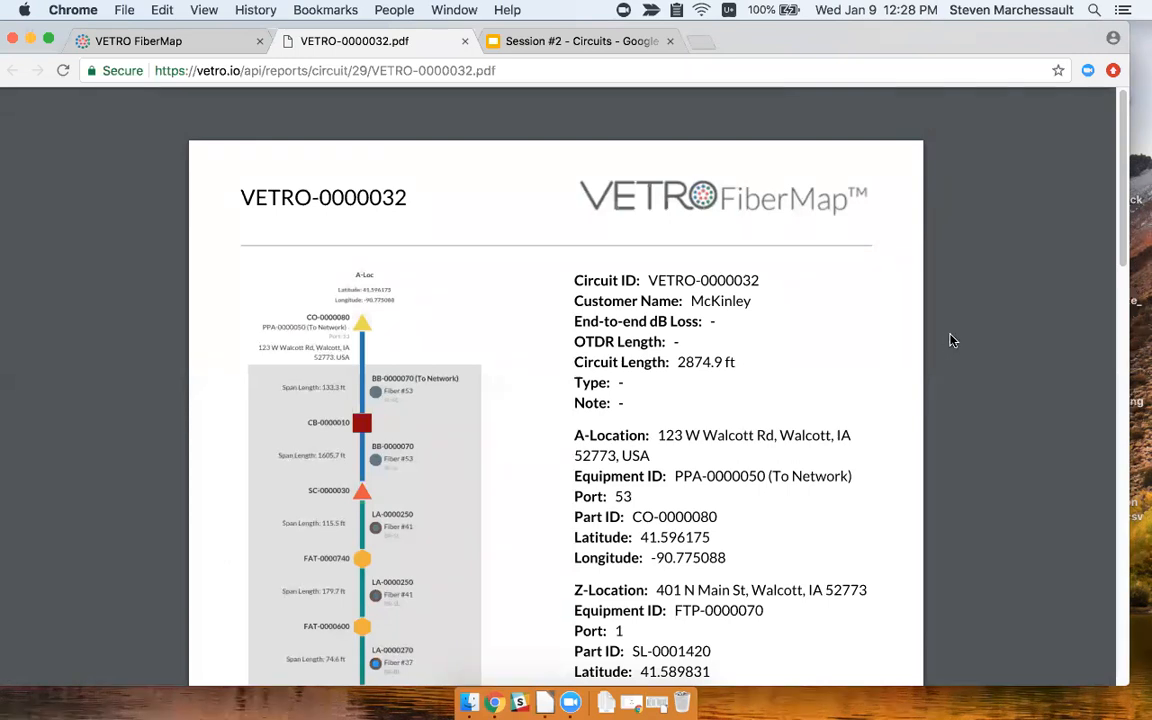
Scroll through both pages of VETRO-0000032's circuit report PDF, then go back to the FiberMap tab.
scroll(840, 355, "down", 1)
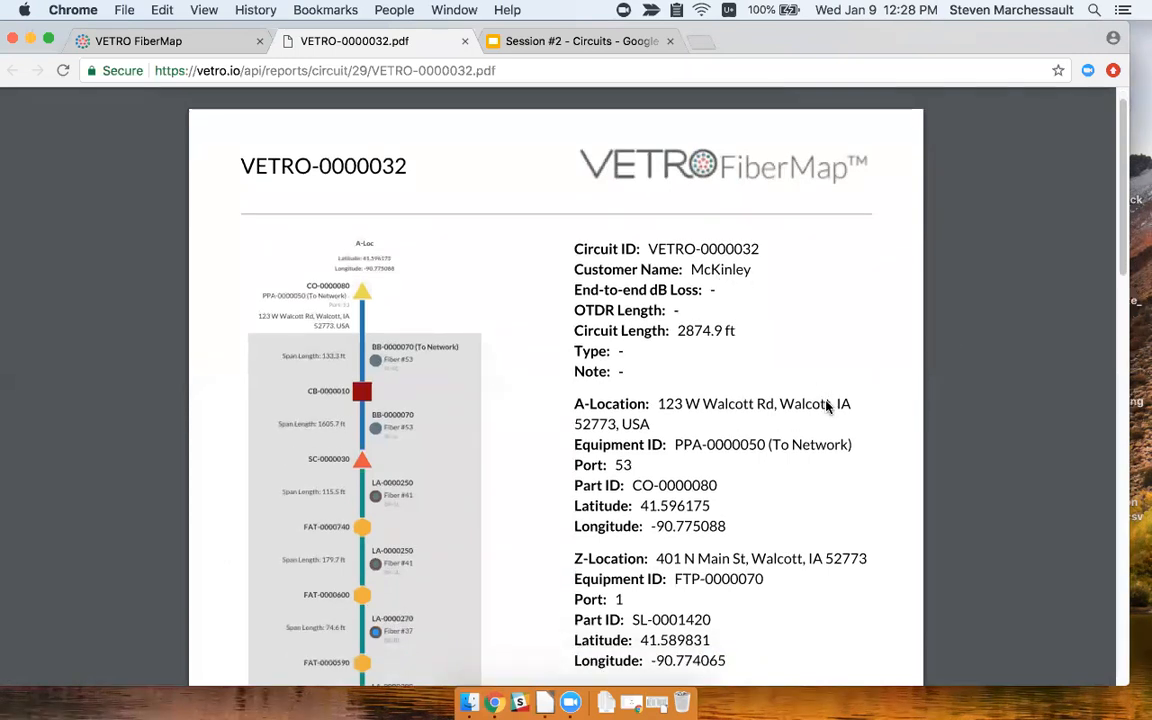
scroll(829, 388, "down", 1)
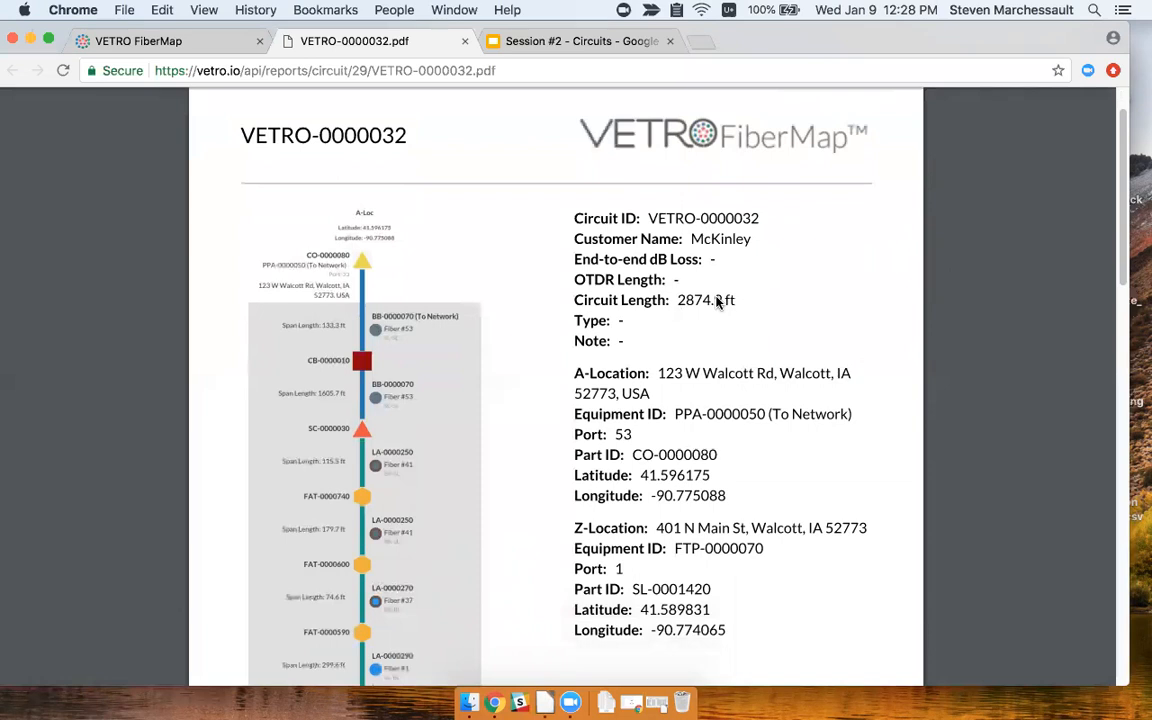
scroll(719, 358, "down", 5)
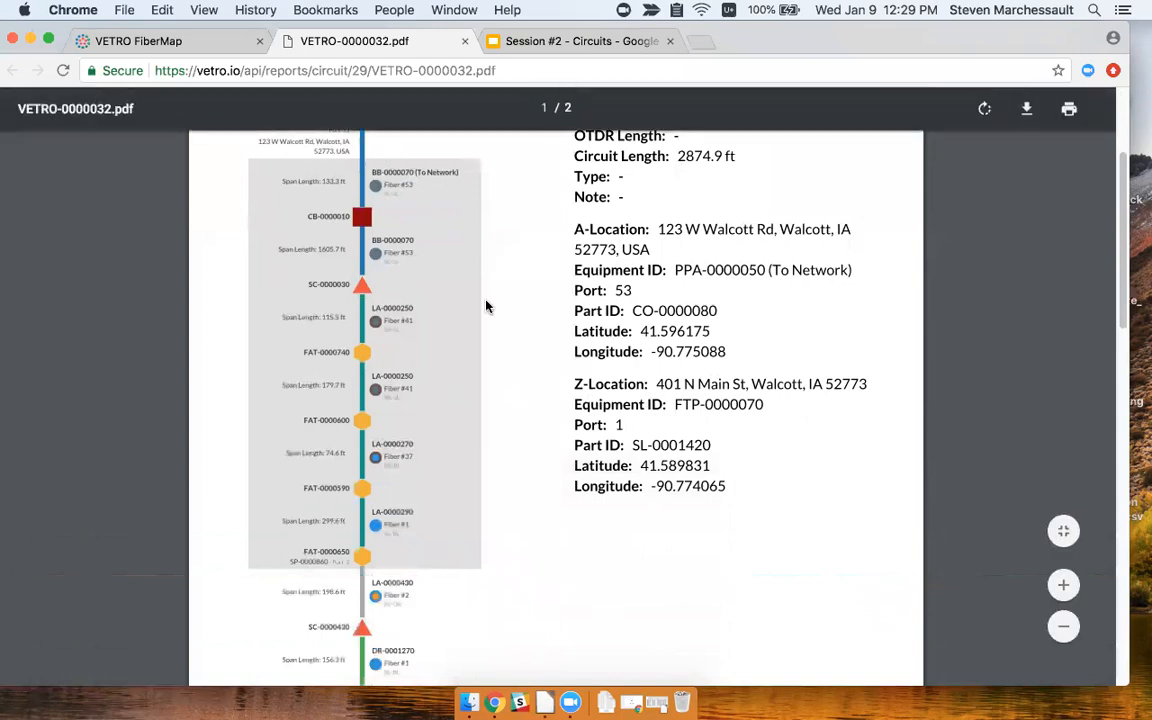
scroll(528, 322, "up", 1)
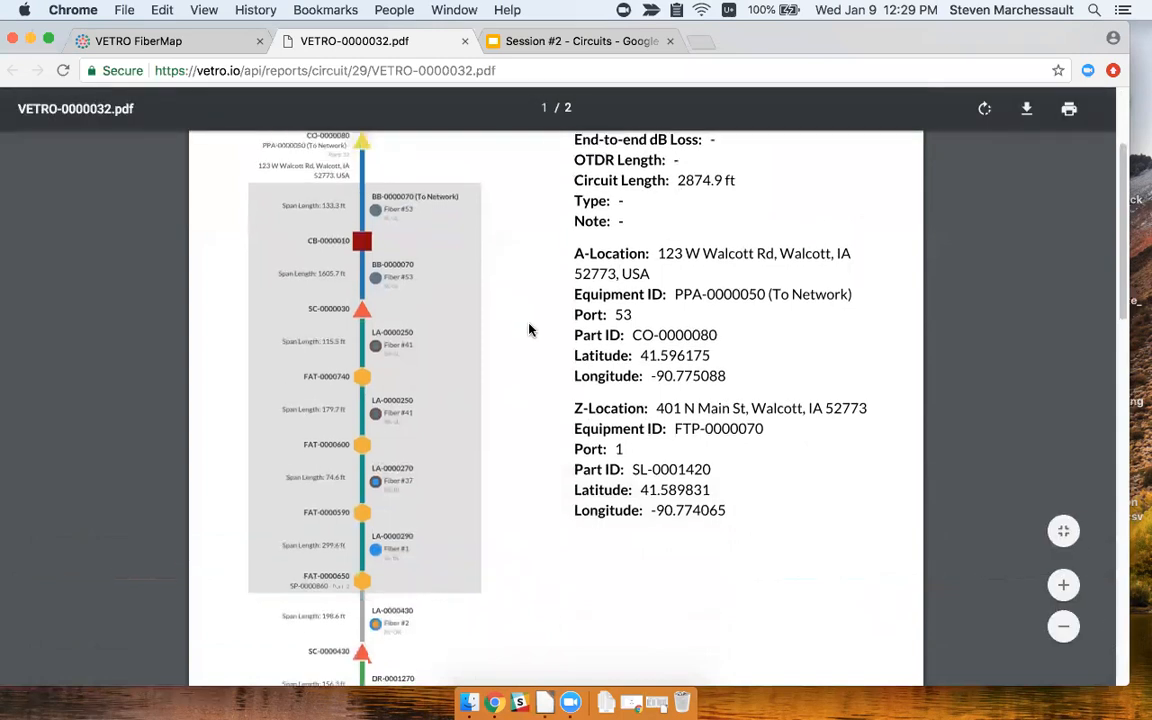
scroll(500, 300, "up", 1)
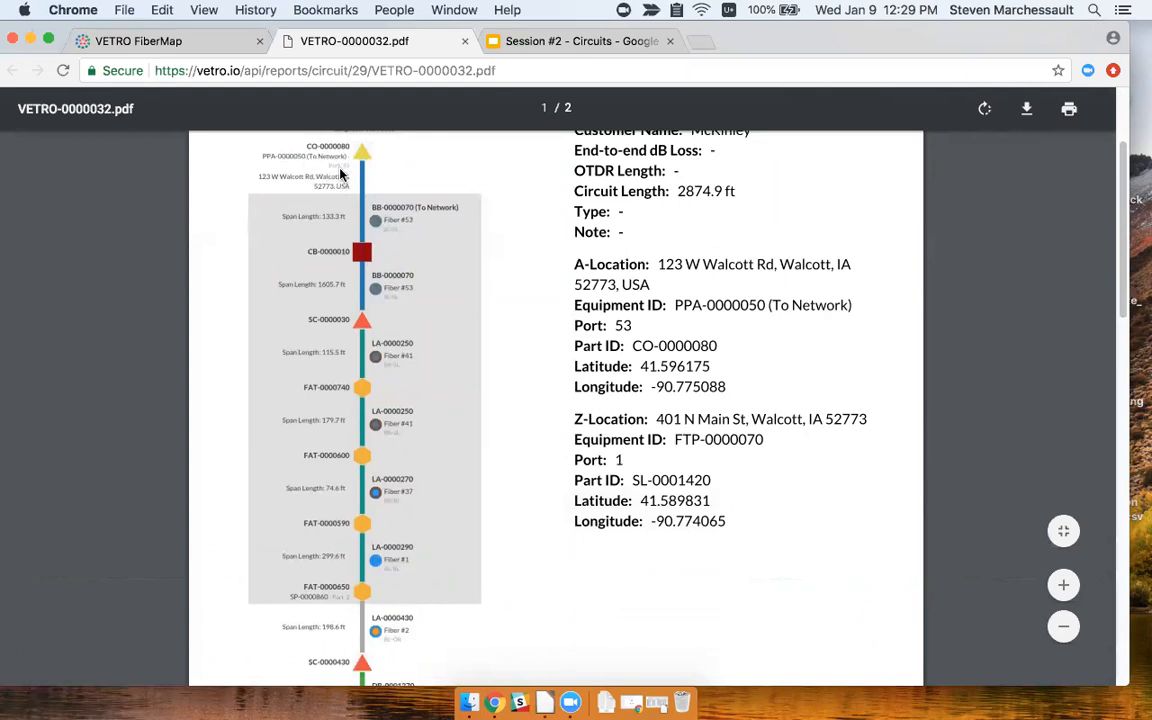
scroll(728, 527, "down", 3)
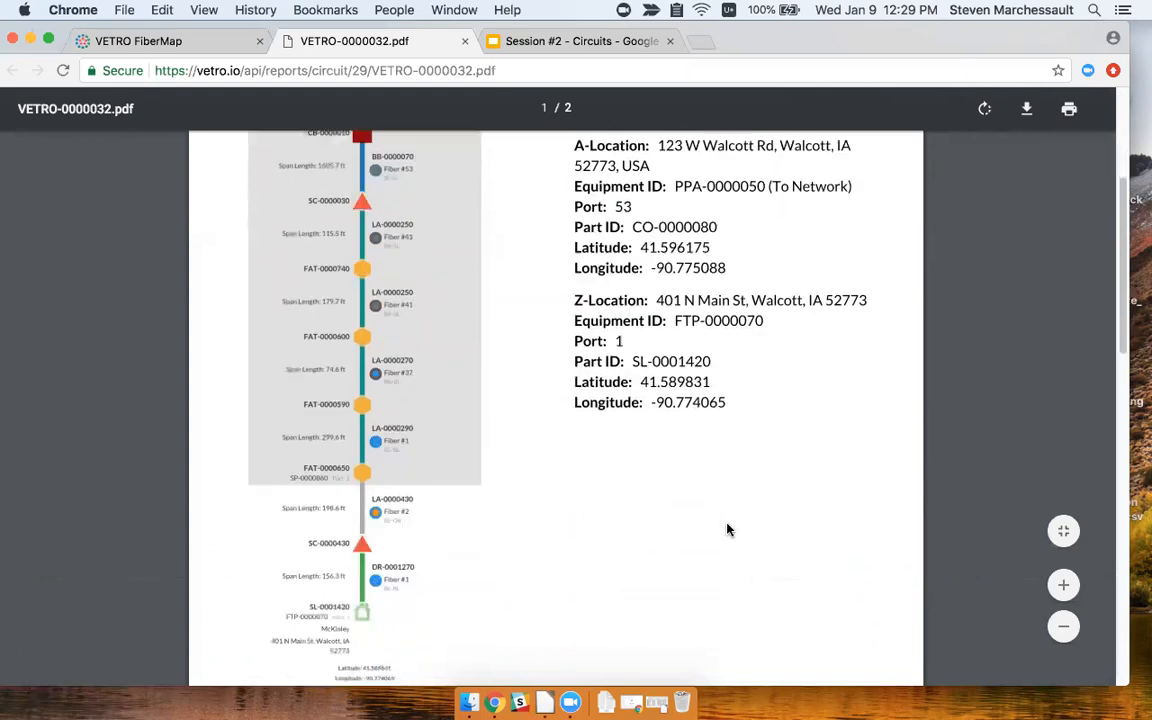
scroll(722, 519, "down", 10)
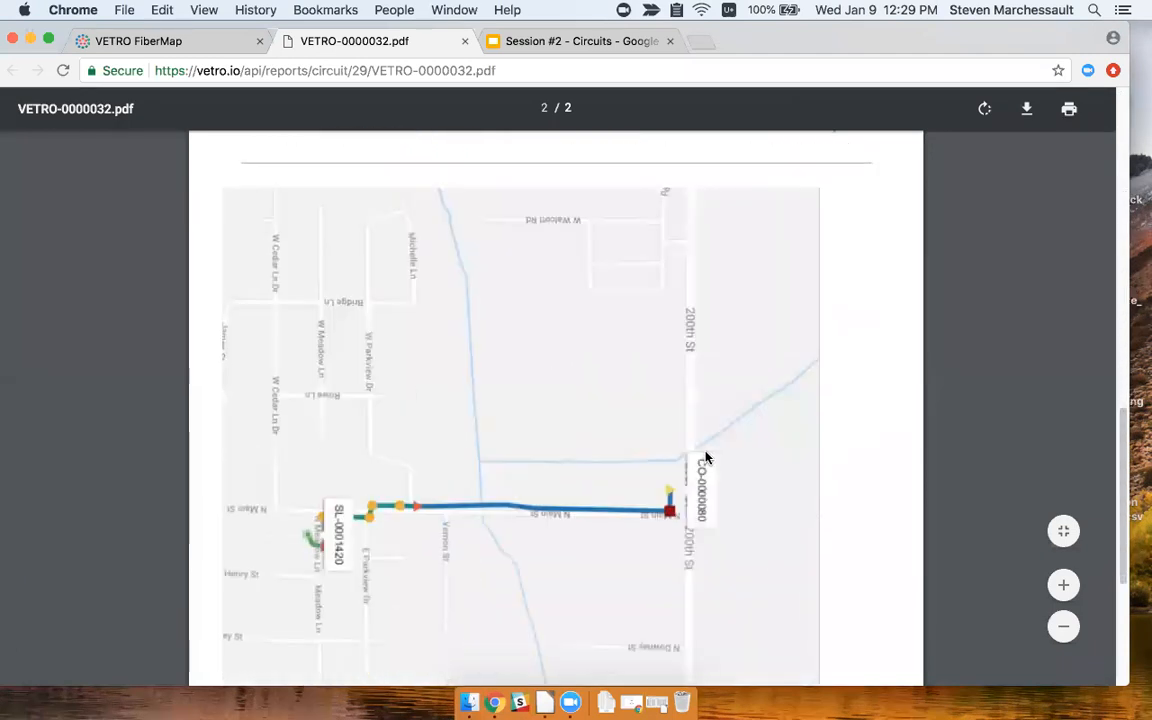
scroll(712, 462, "down", 5)
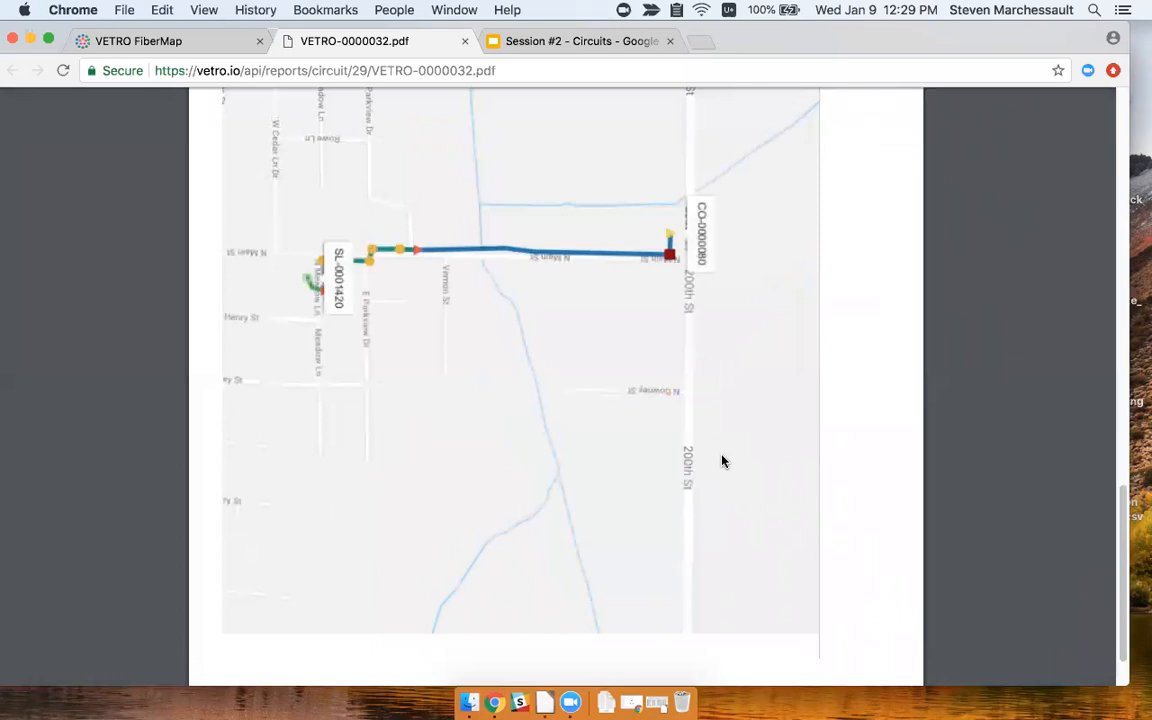
left_click(177, 44)
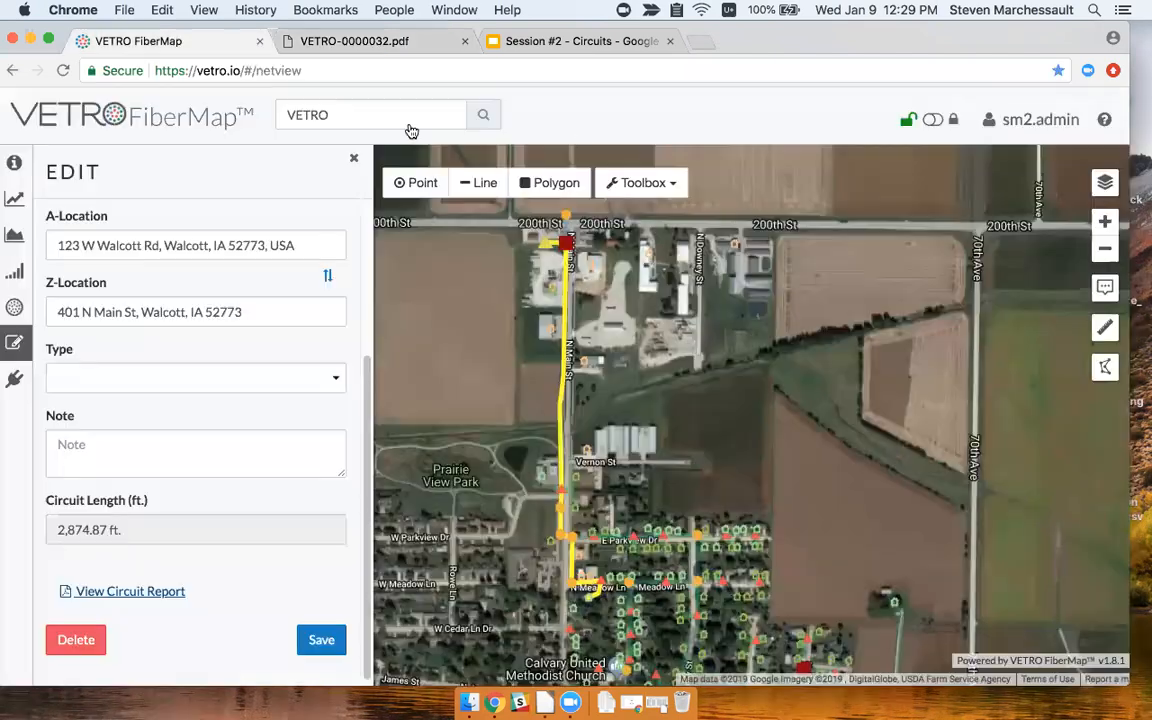
From Settings > Reports, download the Circuit Report inventory as circuit_export_plan_14 CSV and open it.
left_click(1046, 122)
left_click(1012, 159)
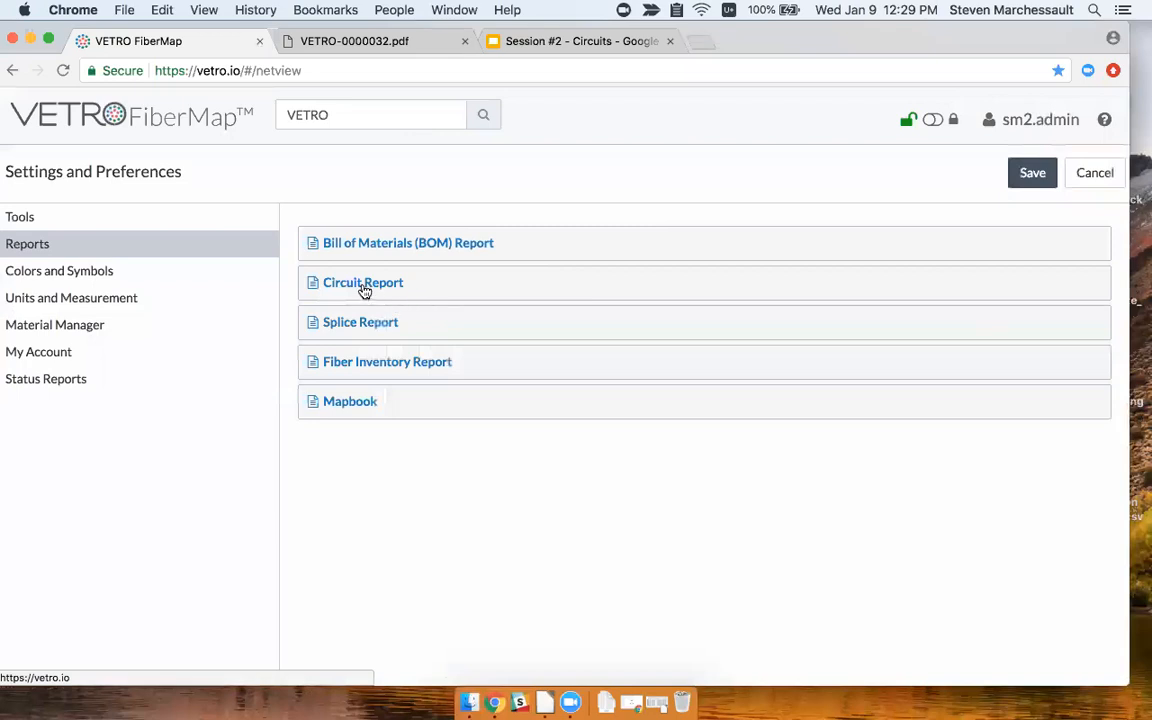
left_click(1030, 120)
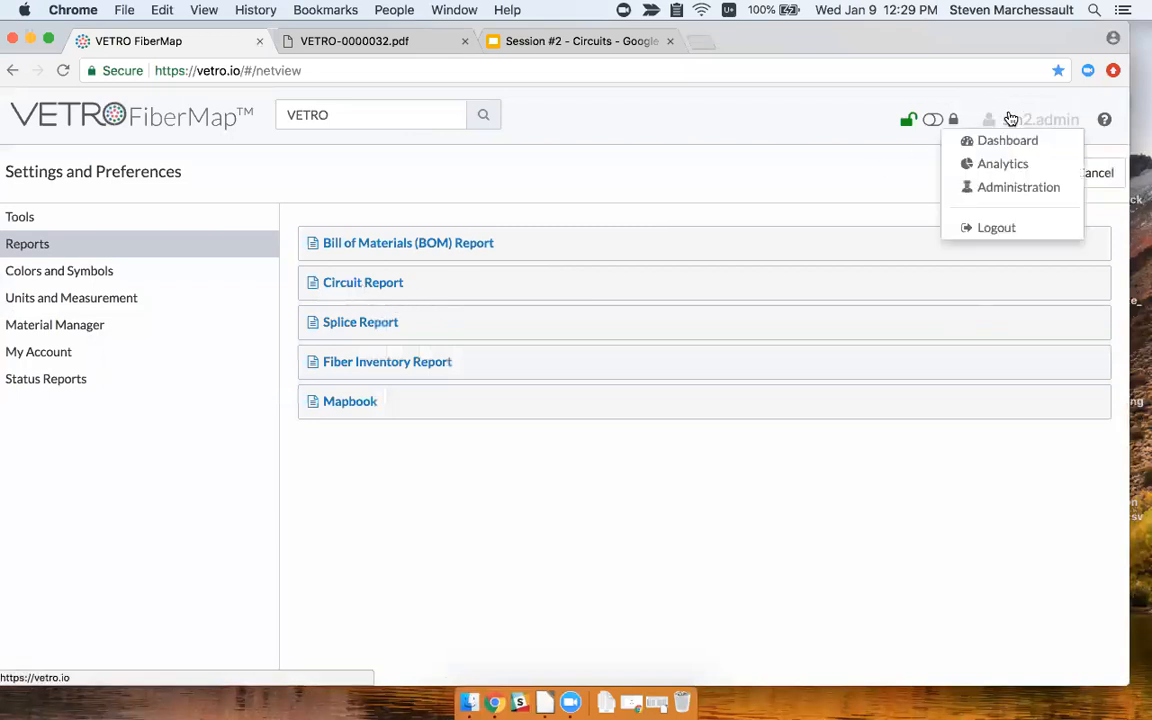
left_click(807, 197)
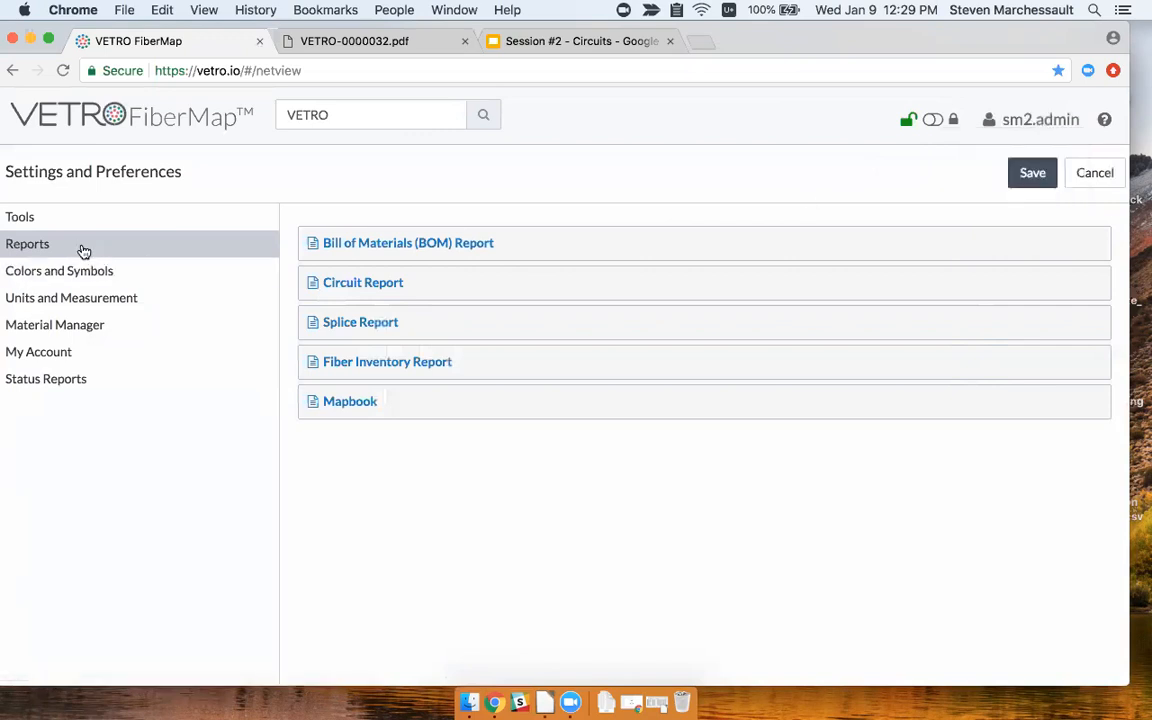
left_click(393, 283)
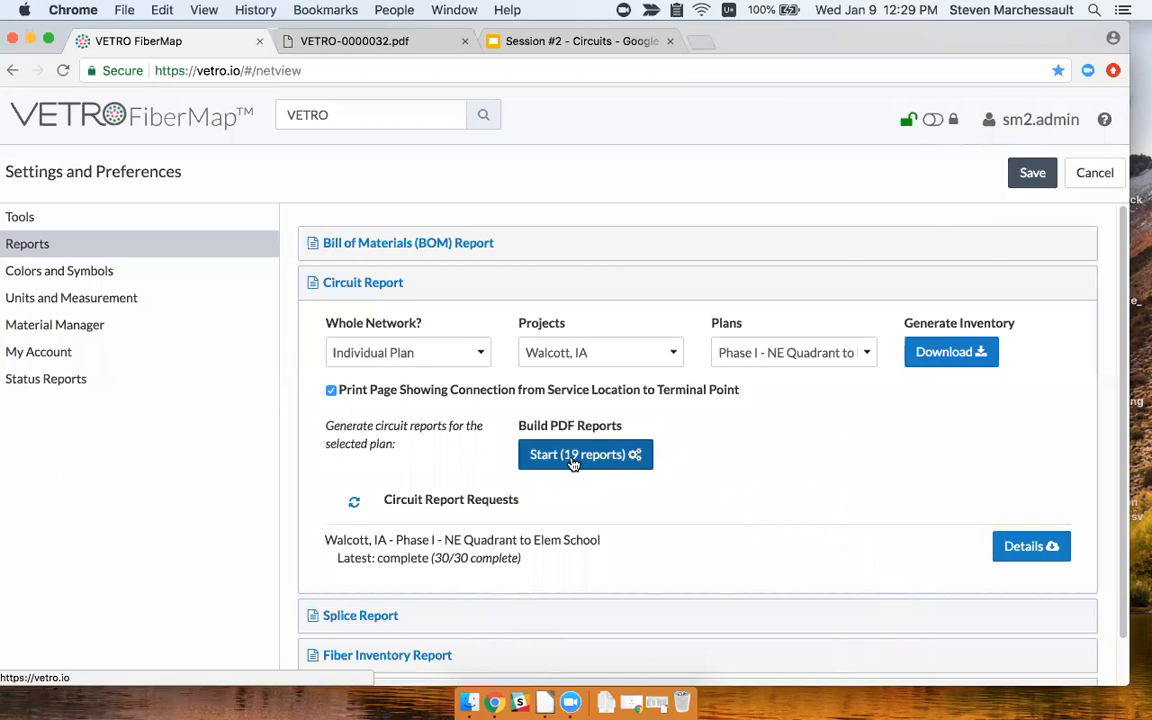
left_click(955, 359)
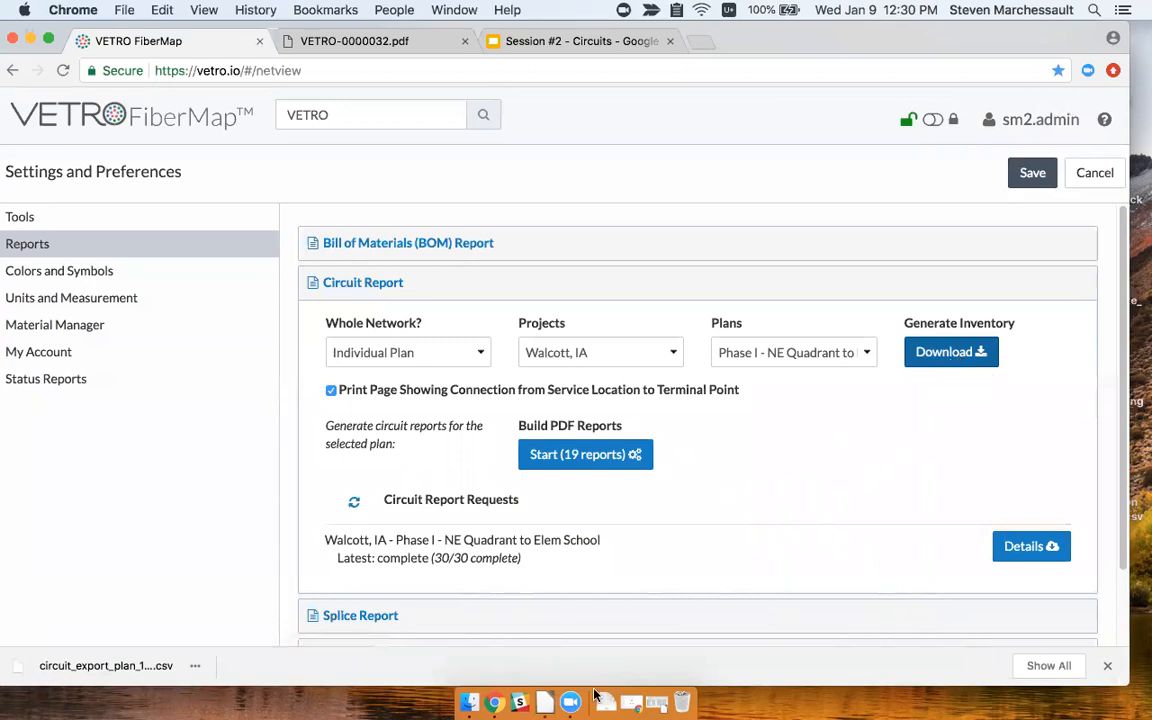
left_click(150, 668)
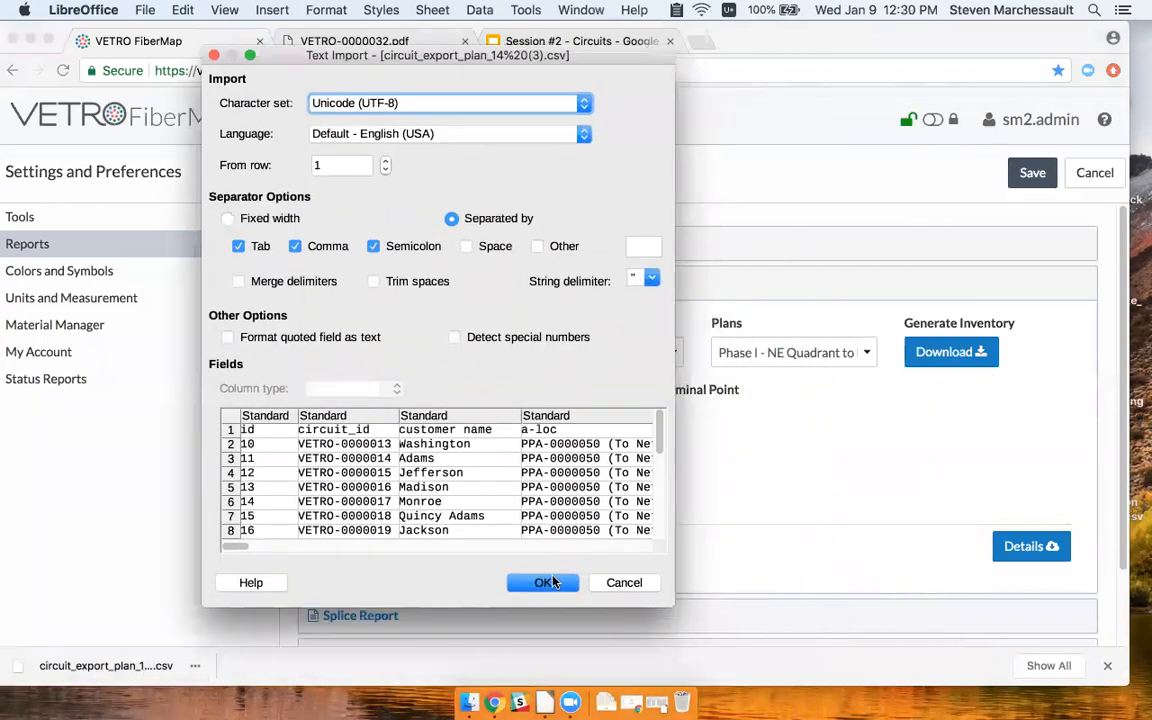
Load the circuit export CSV into Calc with default import settings and bold the header row.
left_click(545, 583)
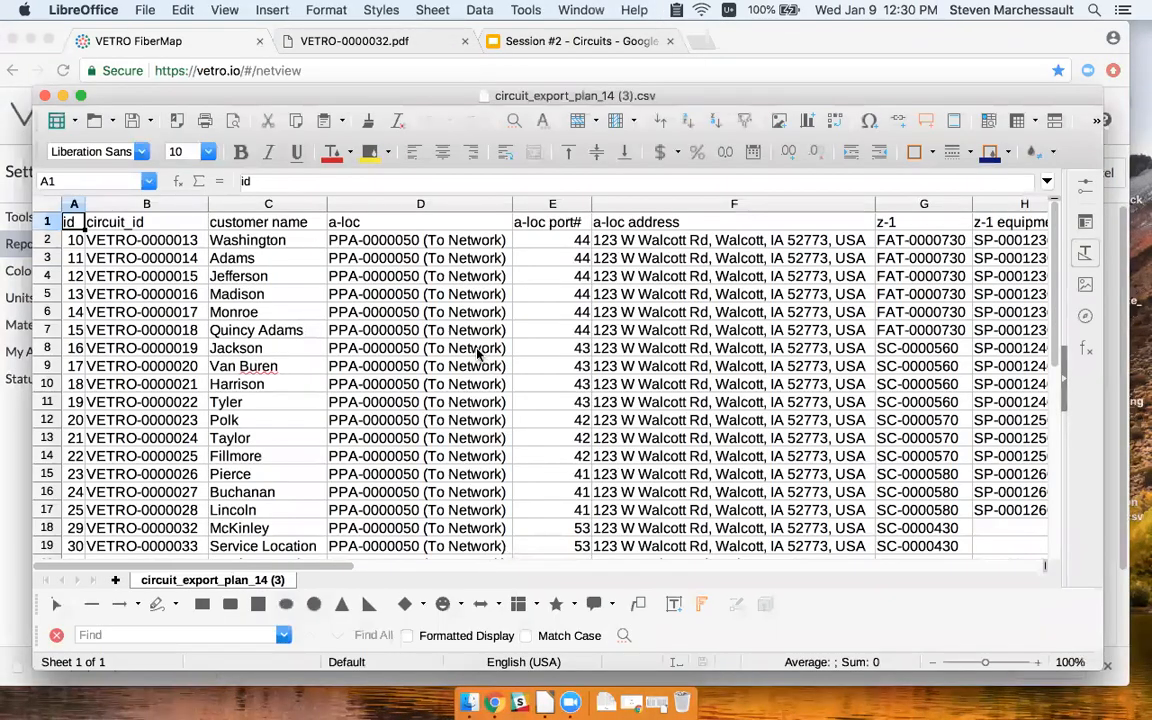
left_click(46, 221)
key("ctrl+b")
left_click(135, 240)
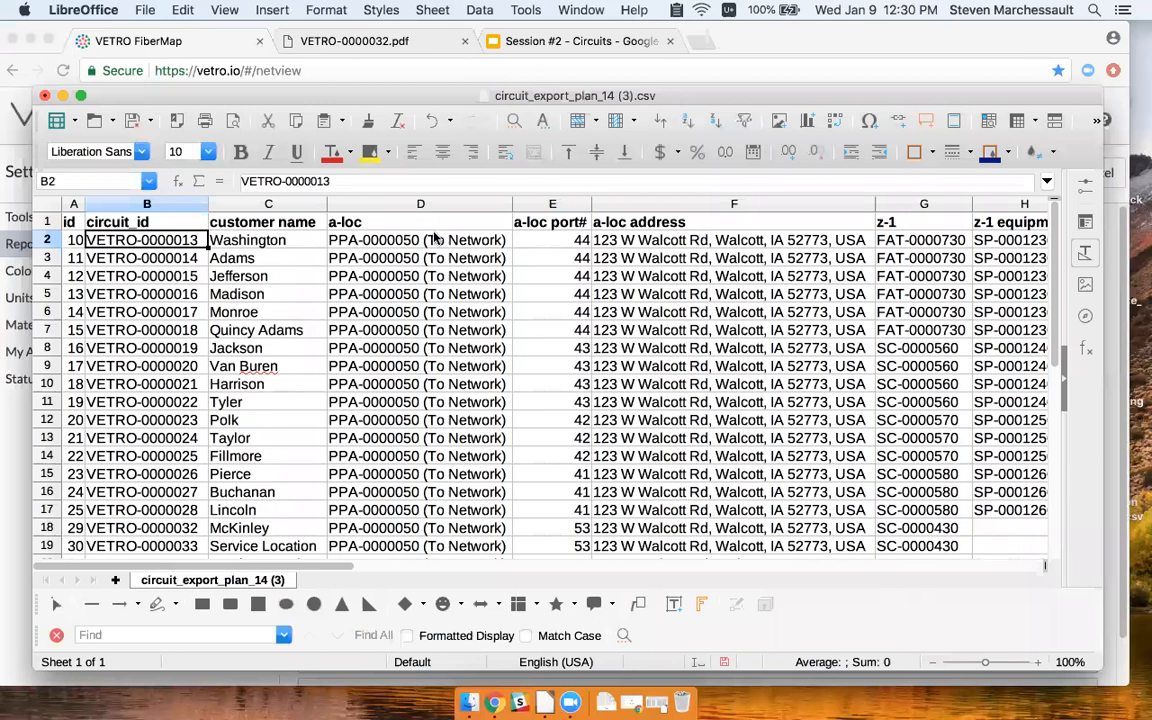
Review the circuit column headings from a-loc through z-loc, port#, length and the first circuit's path.
left_click(390, 219)
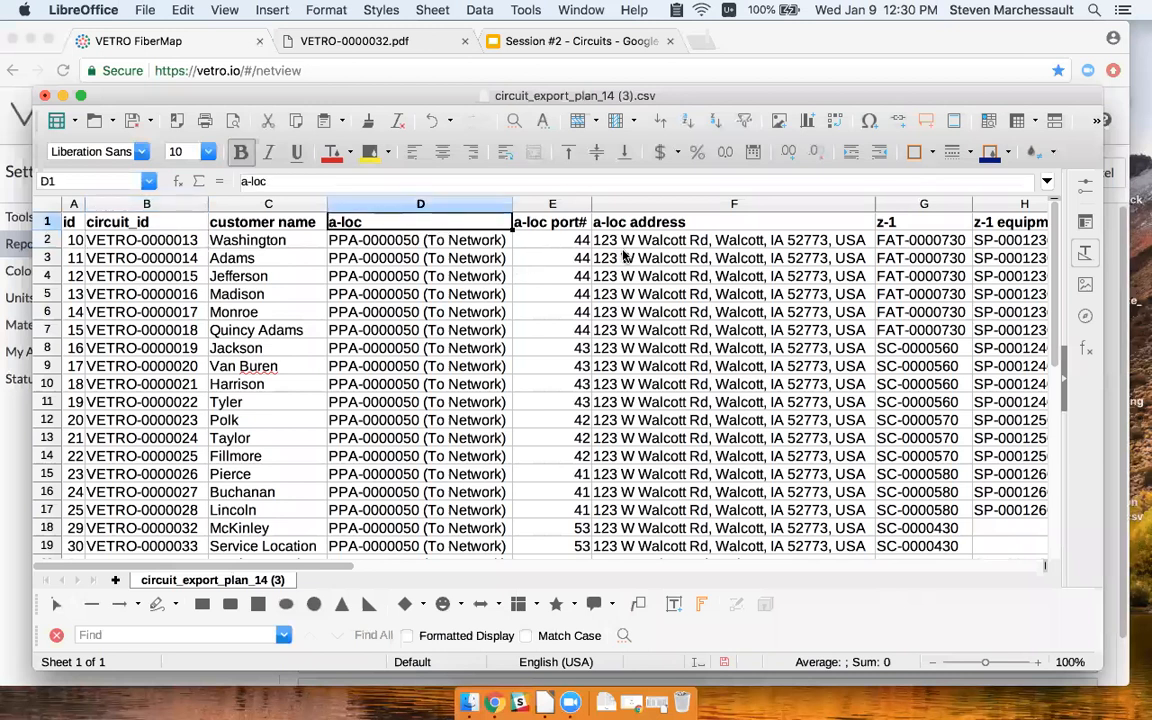
key("Right")
key("Right")
key("Right")
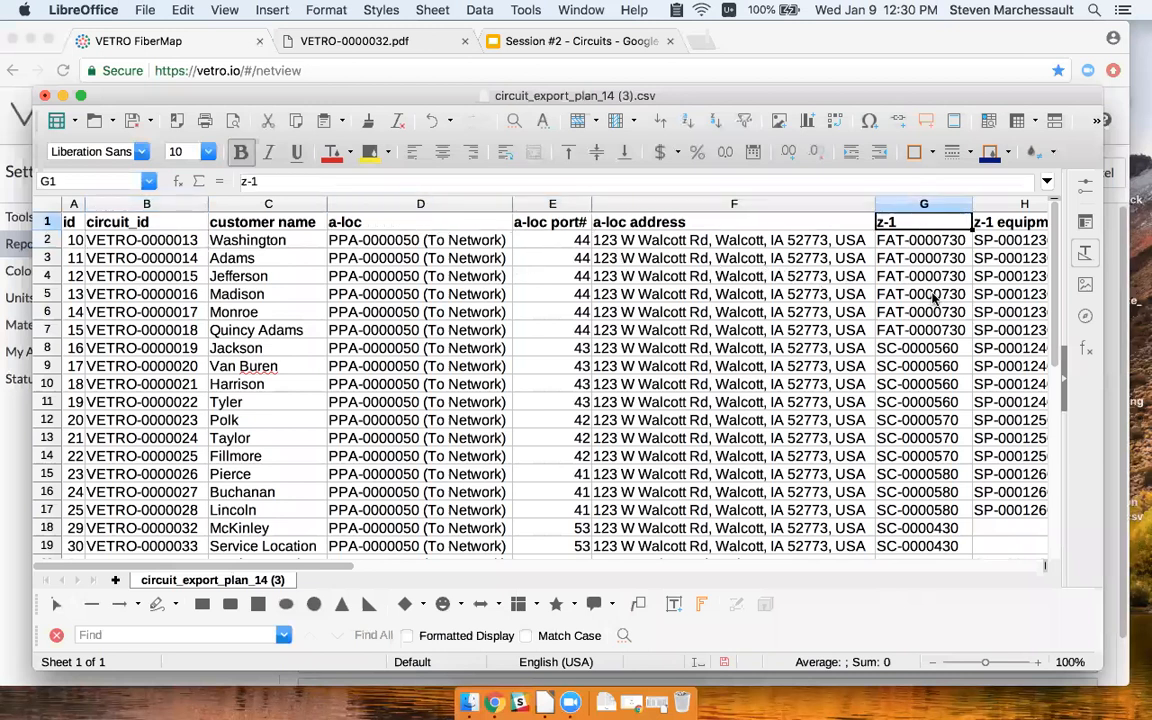
scroll(845, 275, "right", 2)
key("Left")
key("Right")
key("Right")
key("Right")
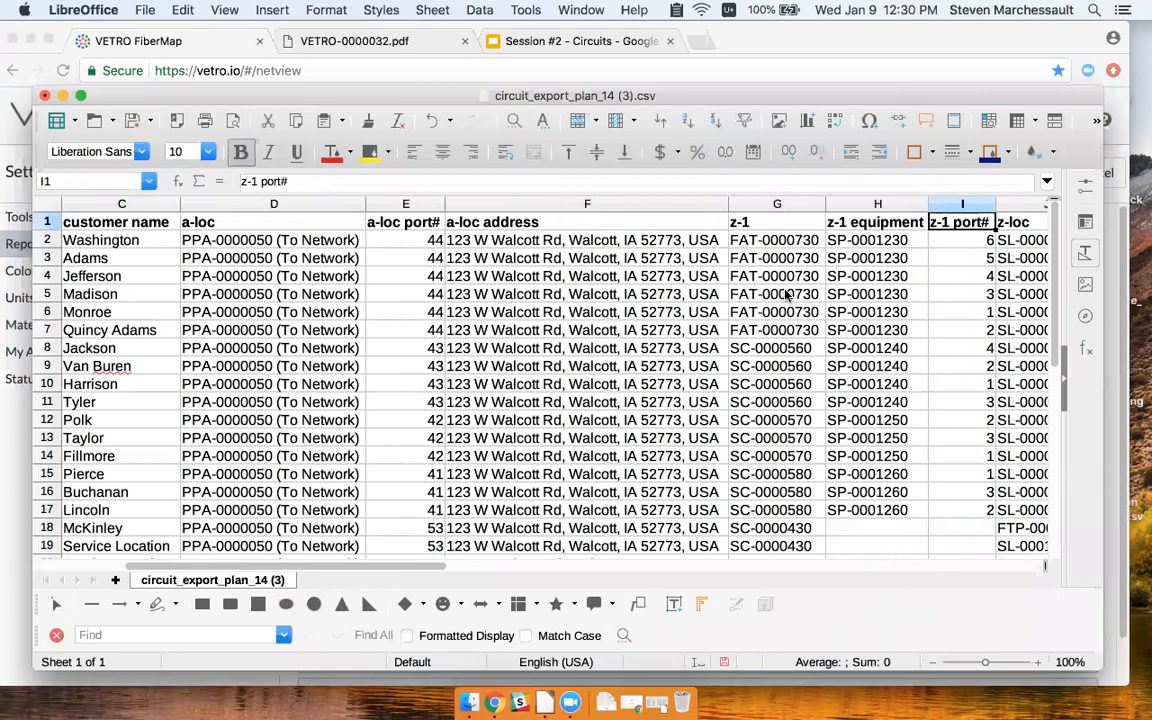
scroll(786, 294, "right", 1)
key("Right")
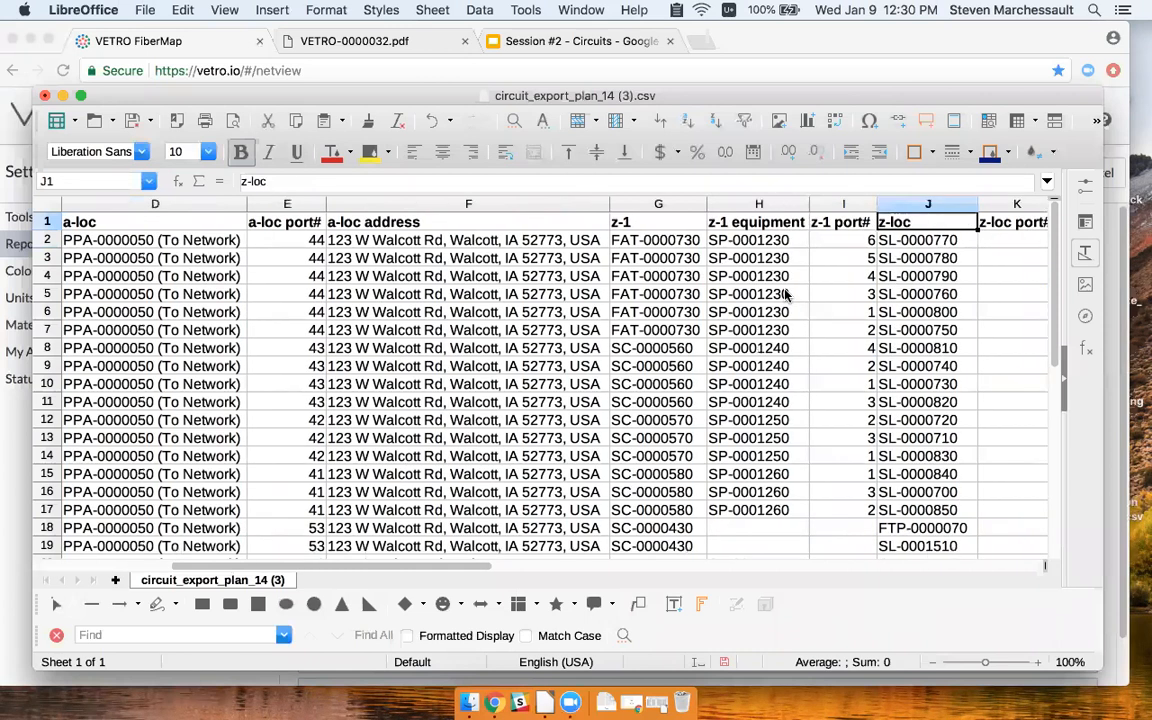
key("Right")
key("Left")
key("Right")
key("Right")
key("Right")
key("Right")
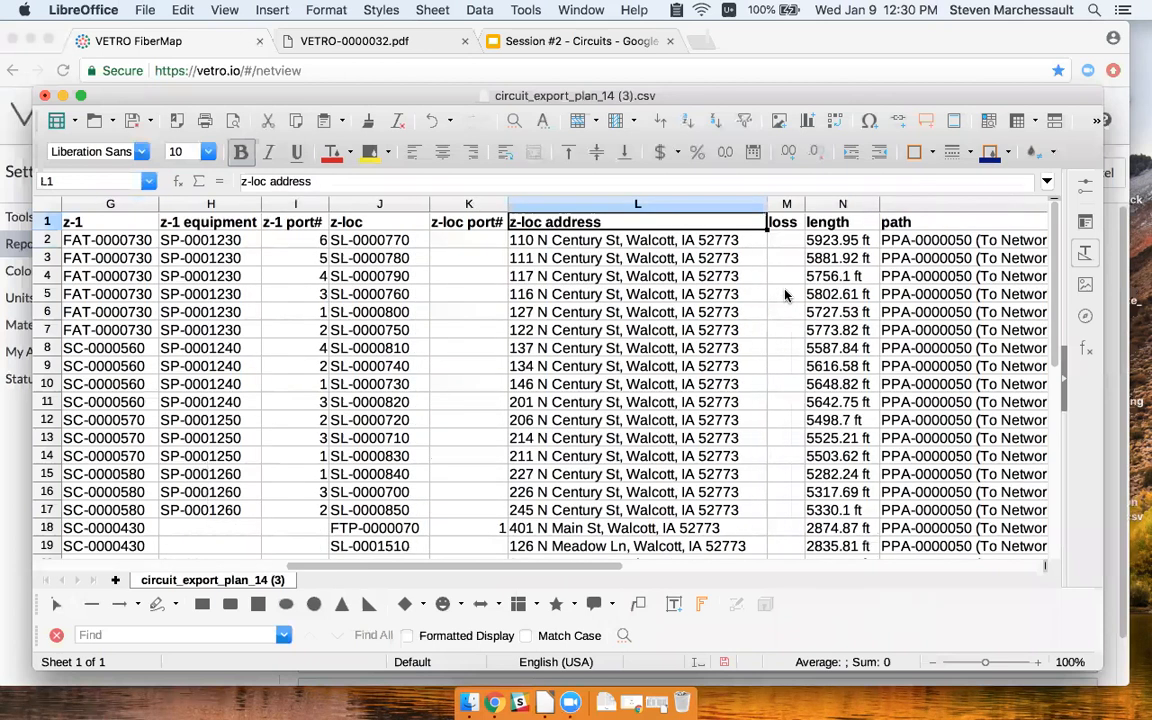
key("Right")
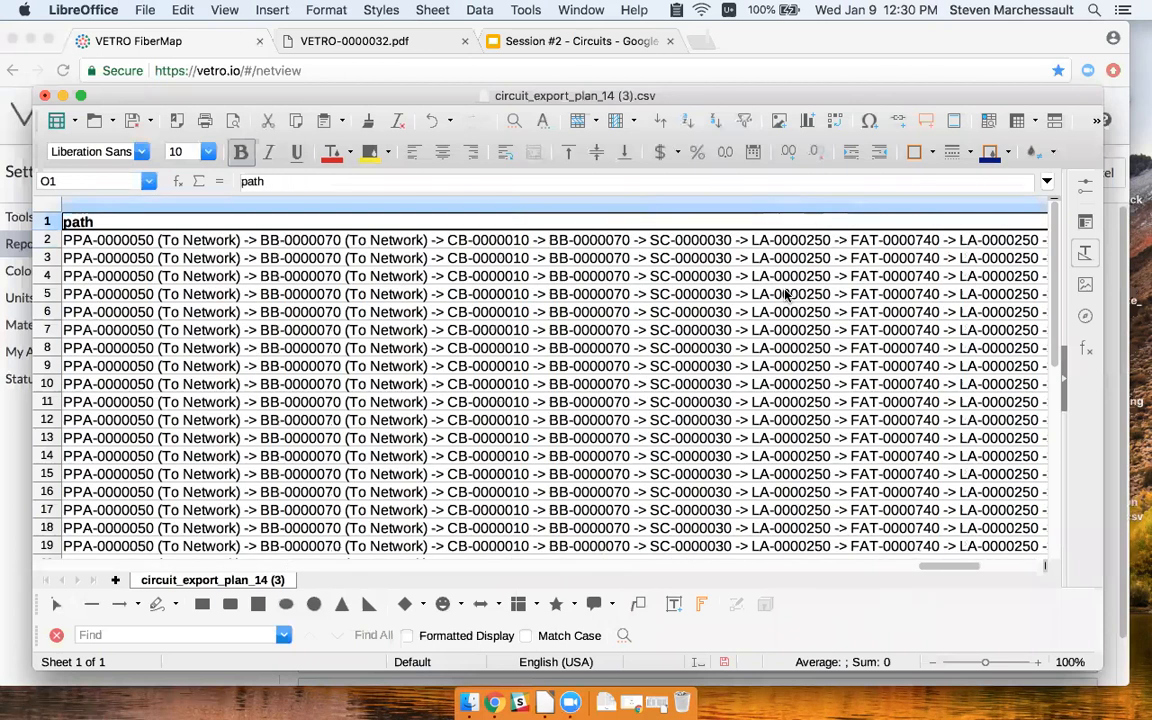
key("Left")
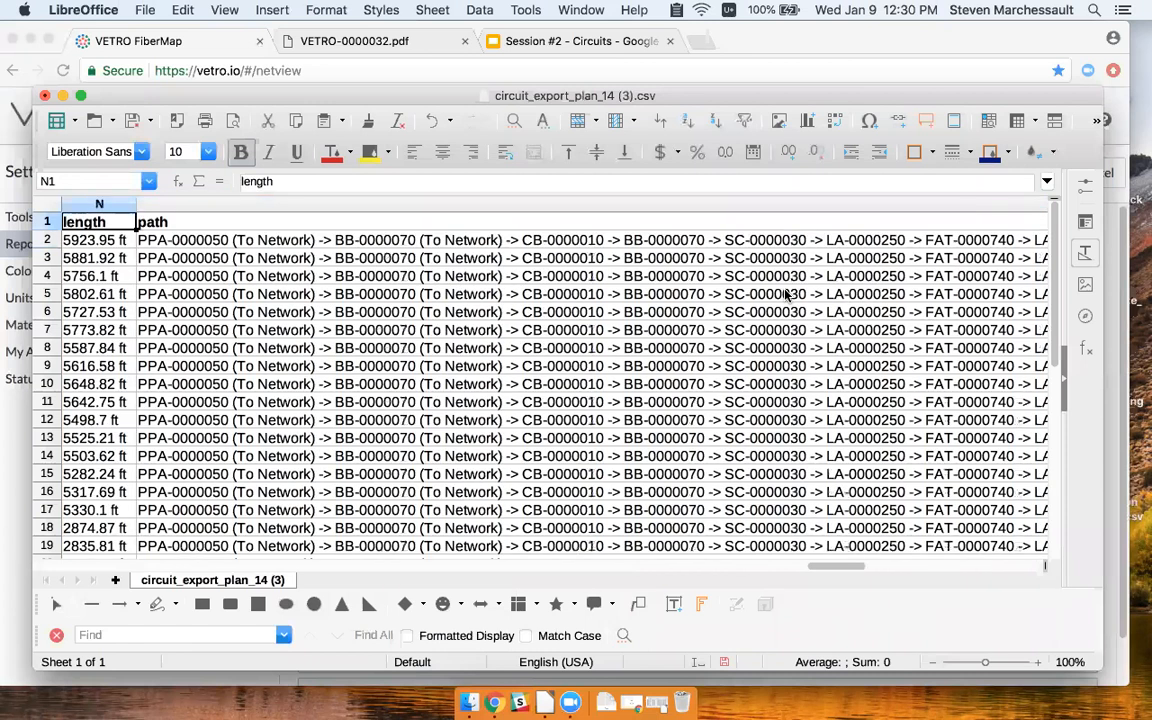
left_click(372, 244)
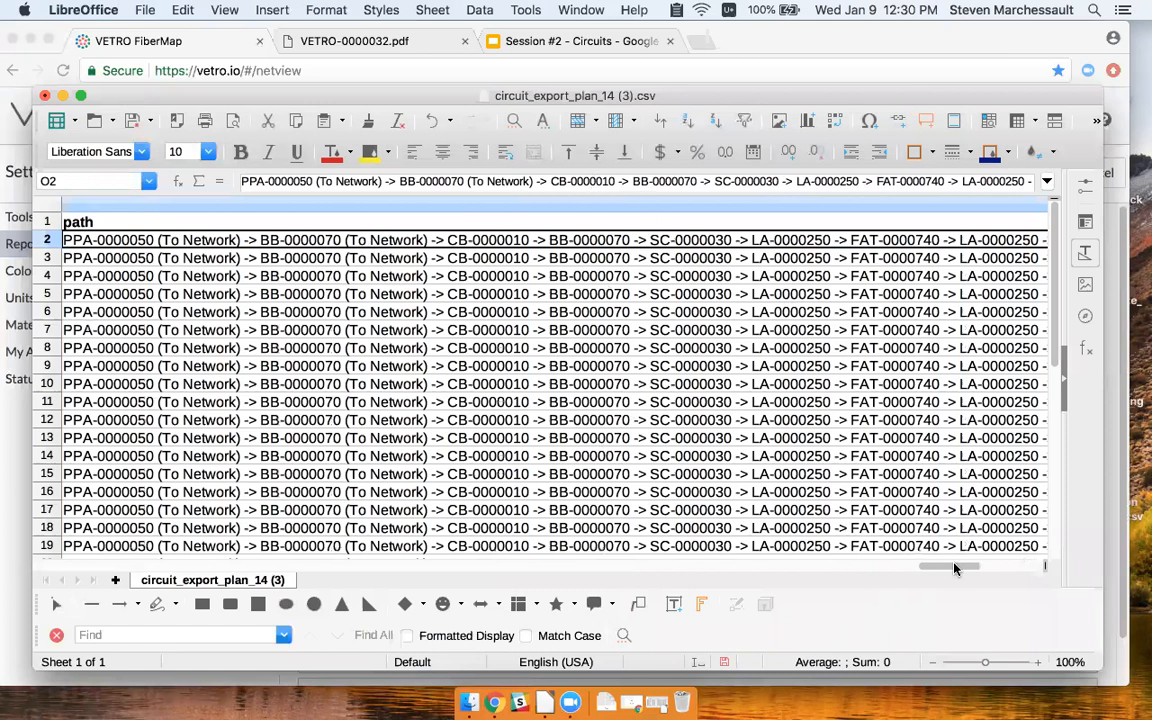
left_click_drag(948, 572, 491, 541)
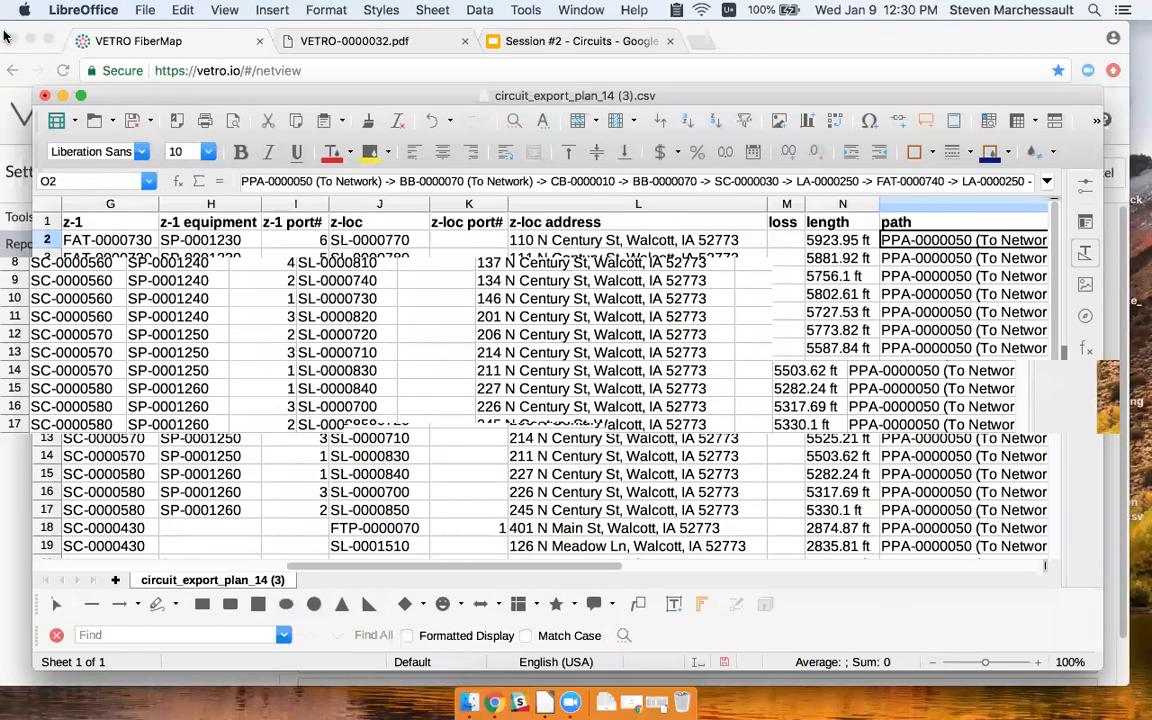
Dismiss the spreadsheet's close prompt with Cancel and switch back to VETRO FiberMap in Chrome.
left_click(45, 96)
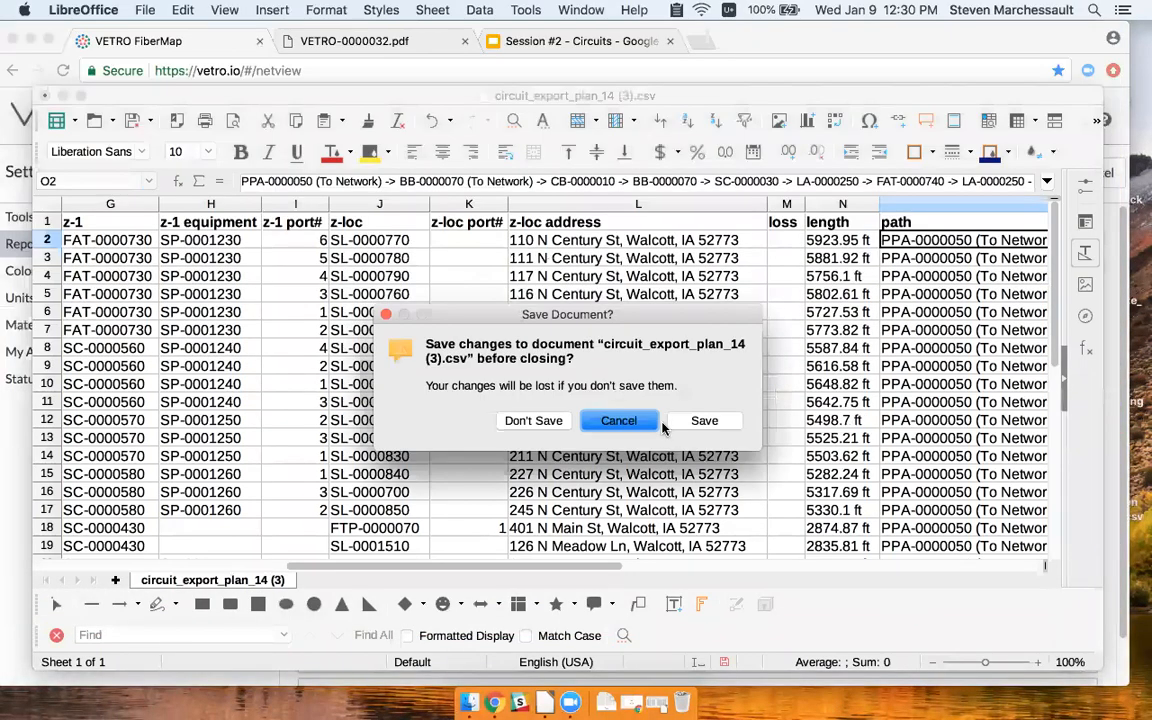
left_click(612, 420)
left_click(855, 43)
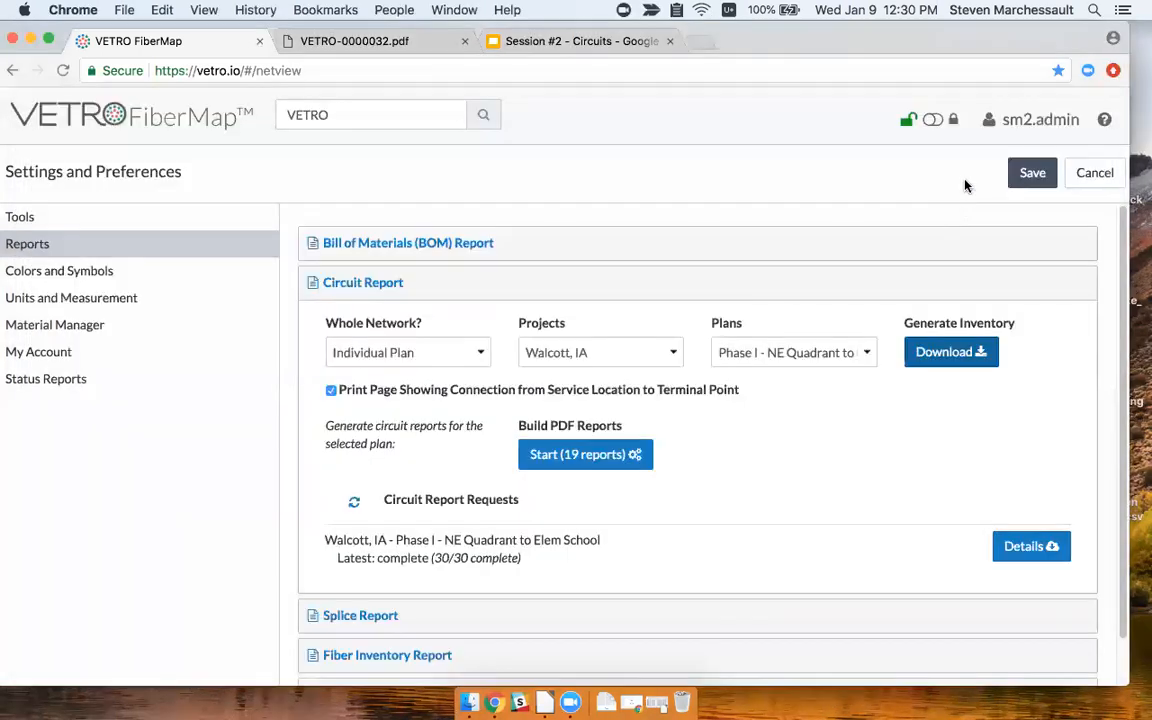
Save the report settings and show circuit VETRO-0000032's trace, OTDR info and Calculate Line Break fields.
left_click(1028, 172)
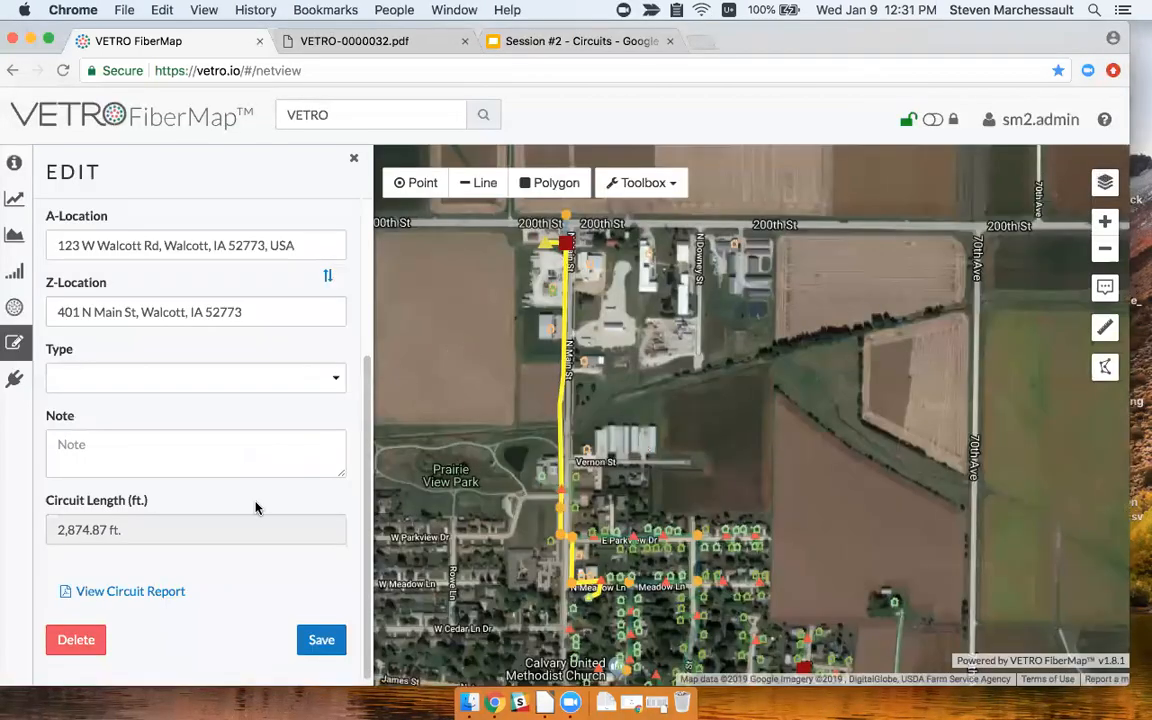
scroll(254, 505, "up", 3)
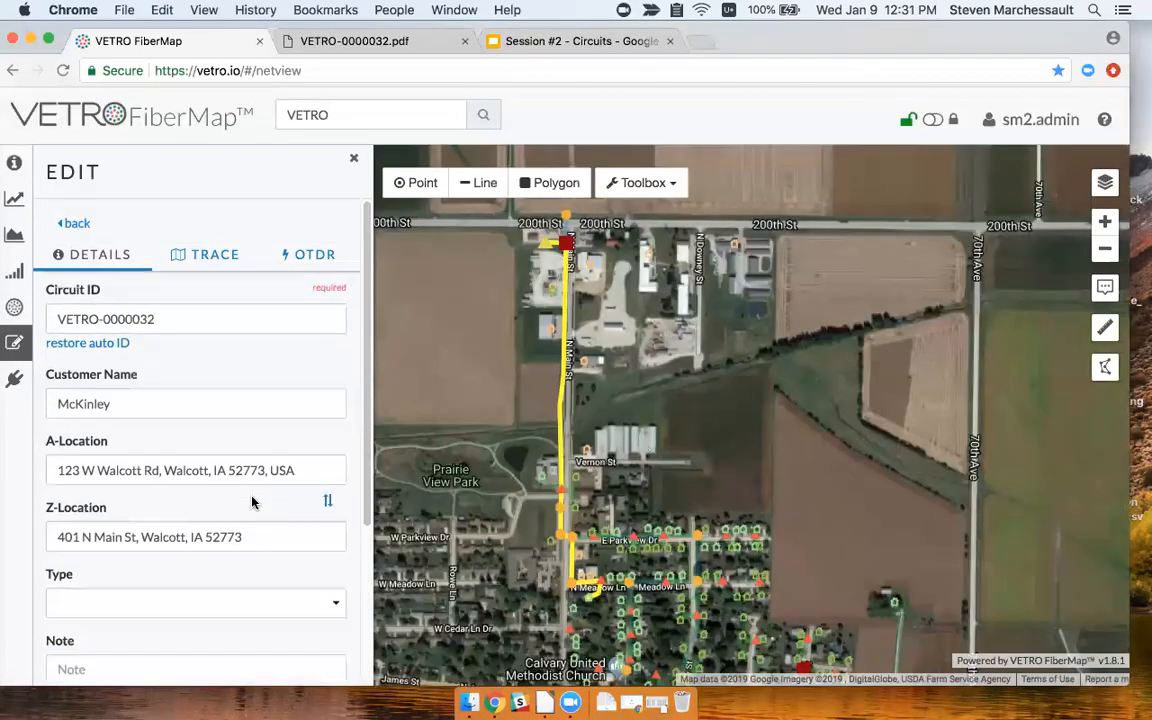
left_click(210, 262)
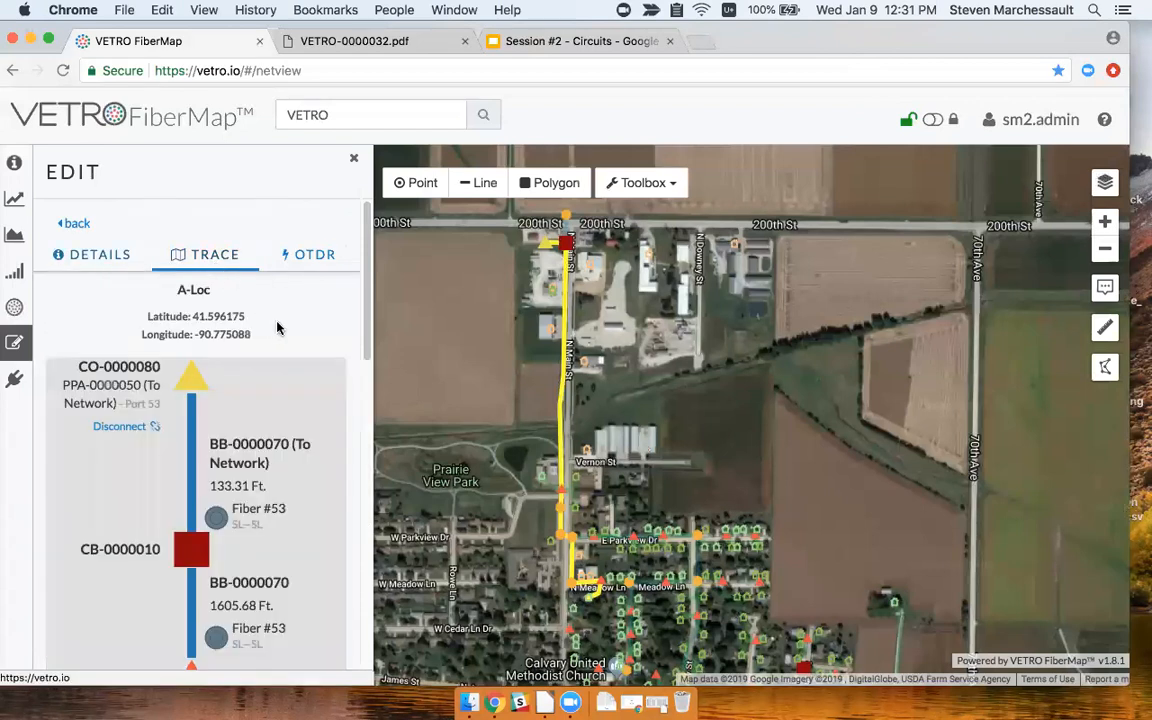
left_click(305, 259)
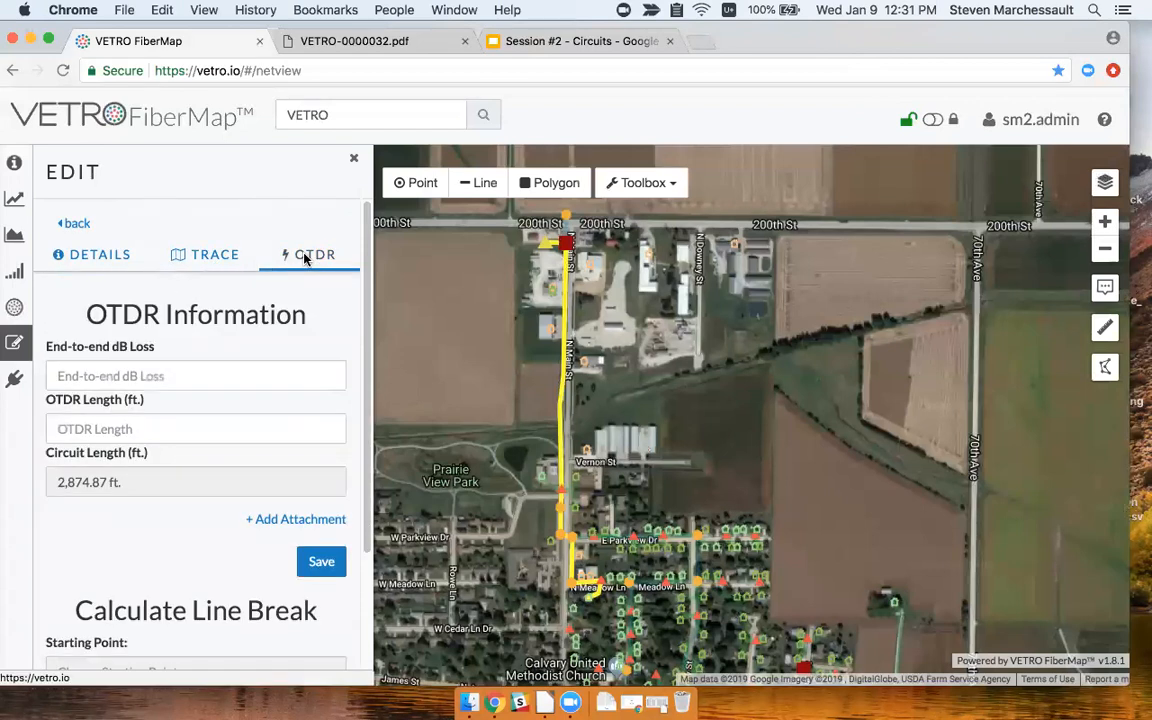
scroll(323, 336, "down", 1)
scroll(321, 337, "down", 5)
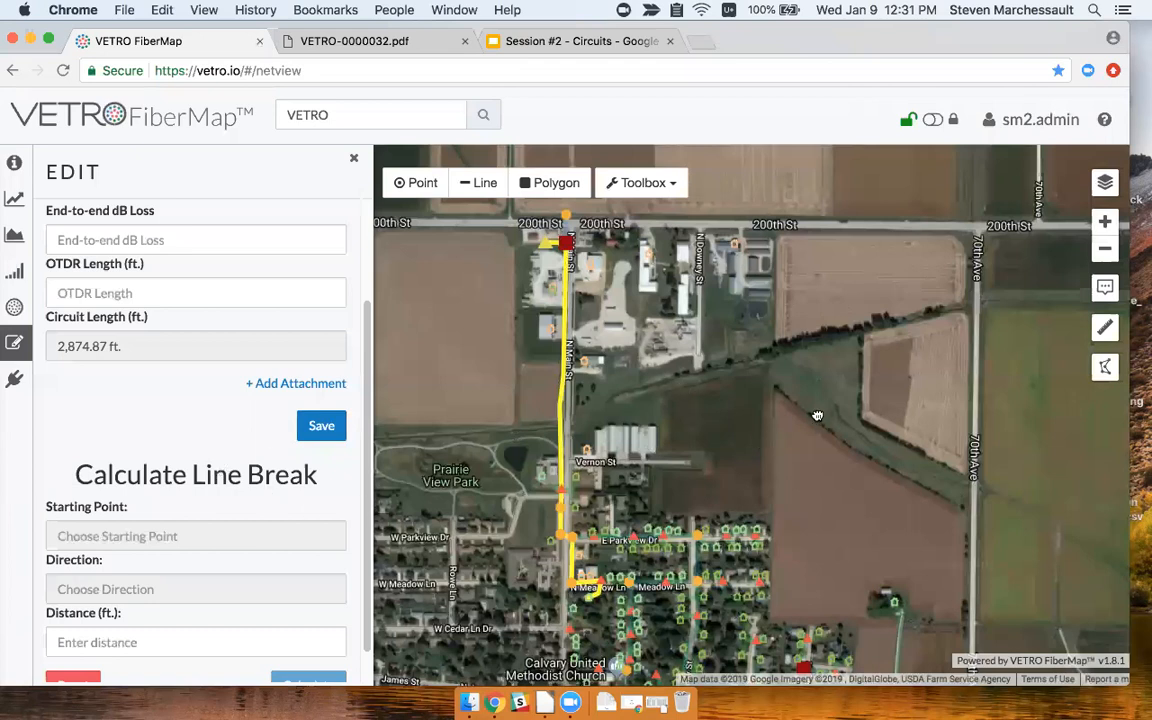
left_click_drag(782, 401, 774, 398)
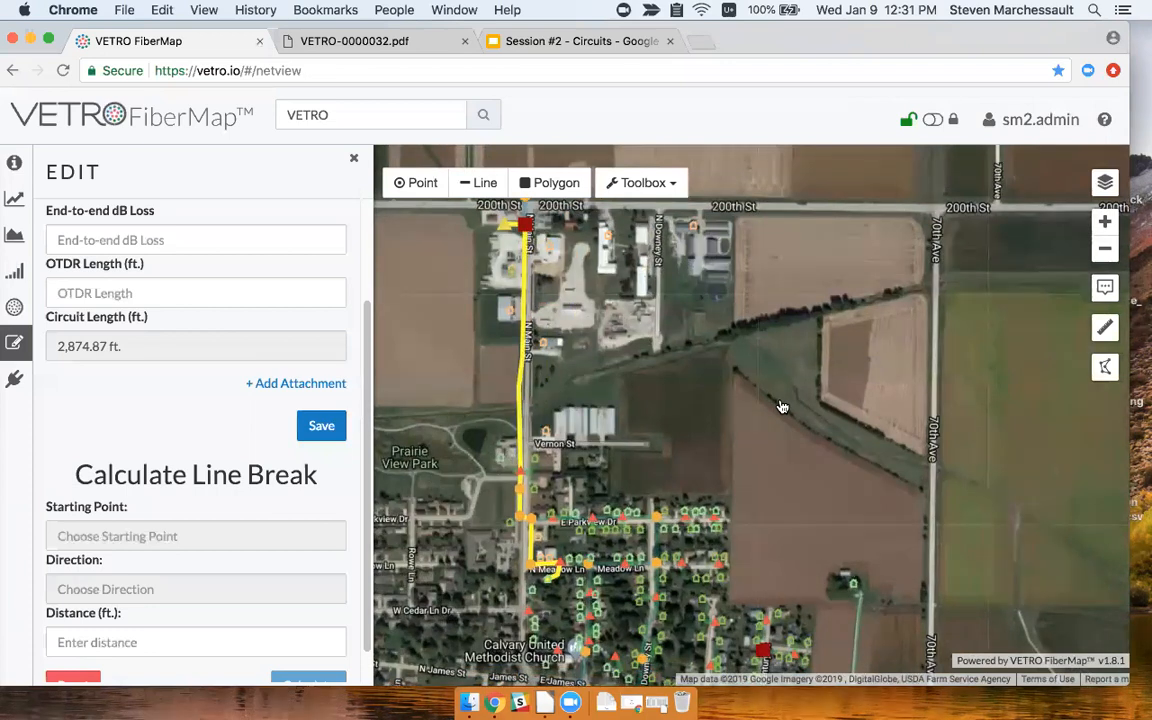
Pan the map along the circuit route toward Meadow Ln, E James St and Victory Park, then close the circuit panel.
left_click_drag(642, 459, 650, 422)
scroll(511, 536, "up", 4)
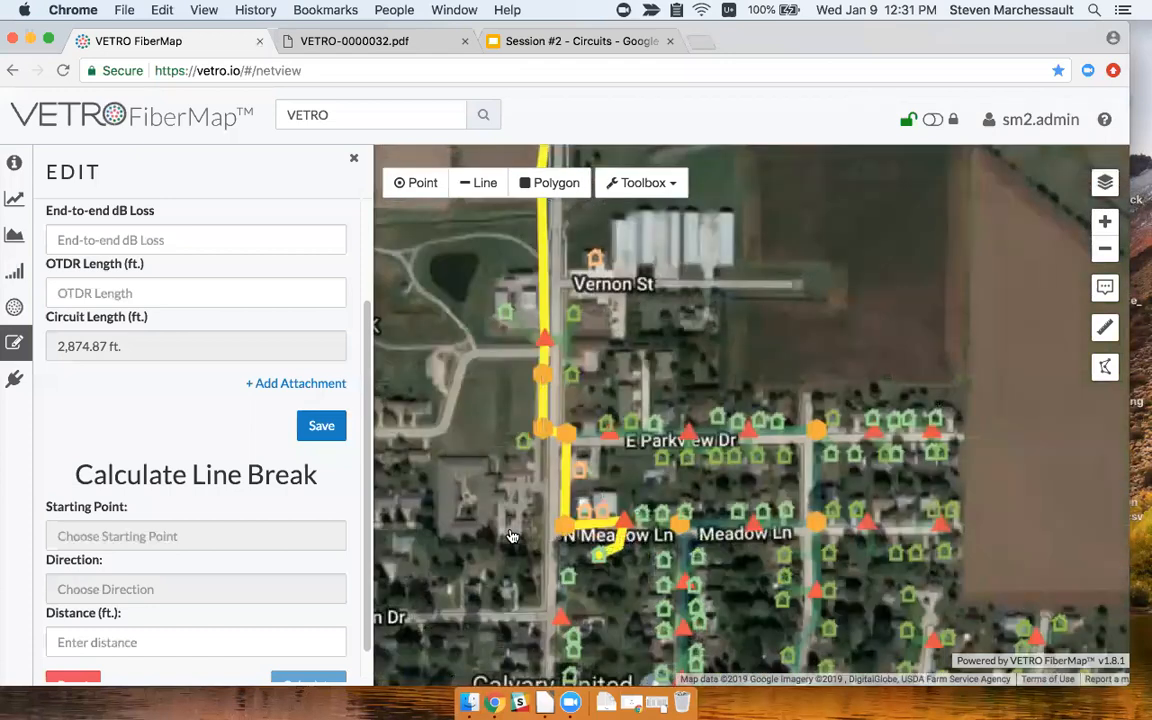
scroll(787, 467, "down", 2)
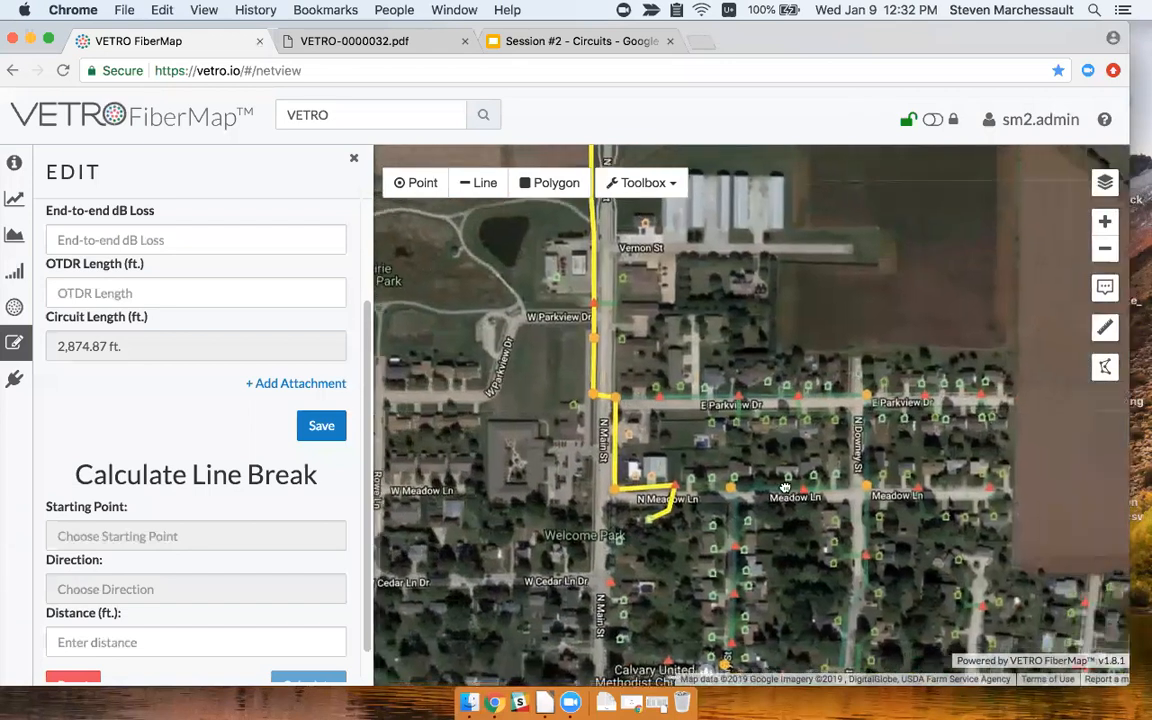
left_click_drag(785, 487, 757, 464)
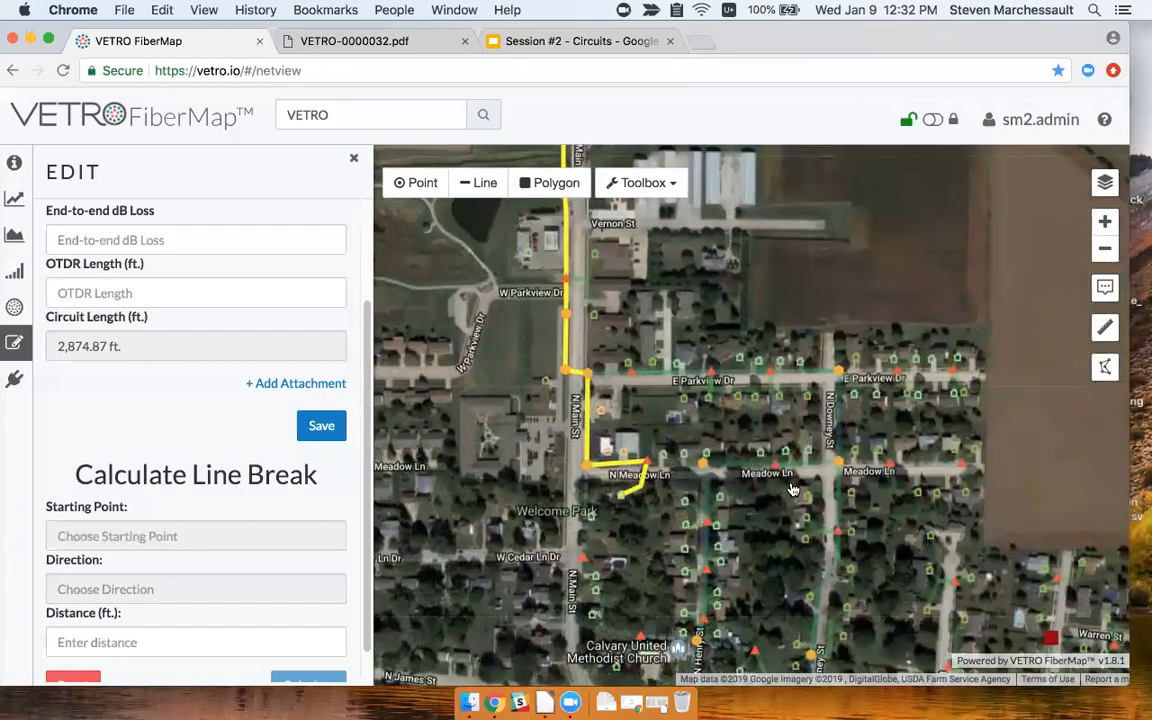
left_click_drag(844, 495, 769, 377)
left_click_drag(797, 581, 784, 470)
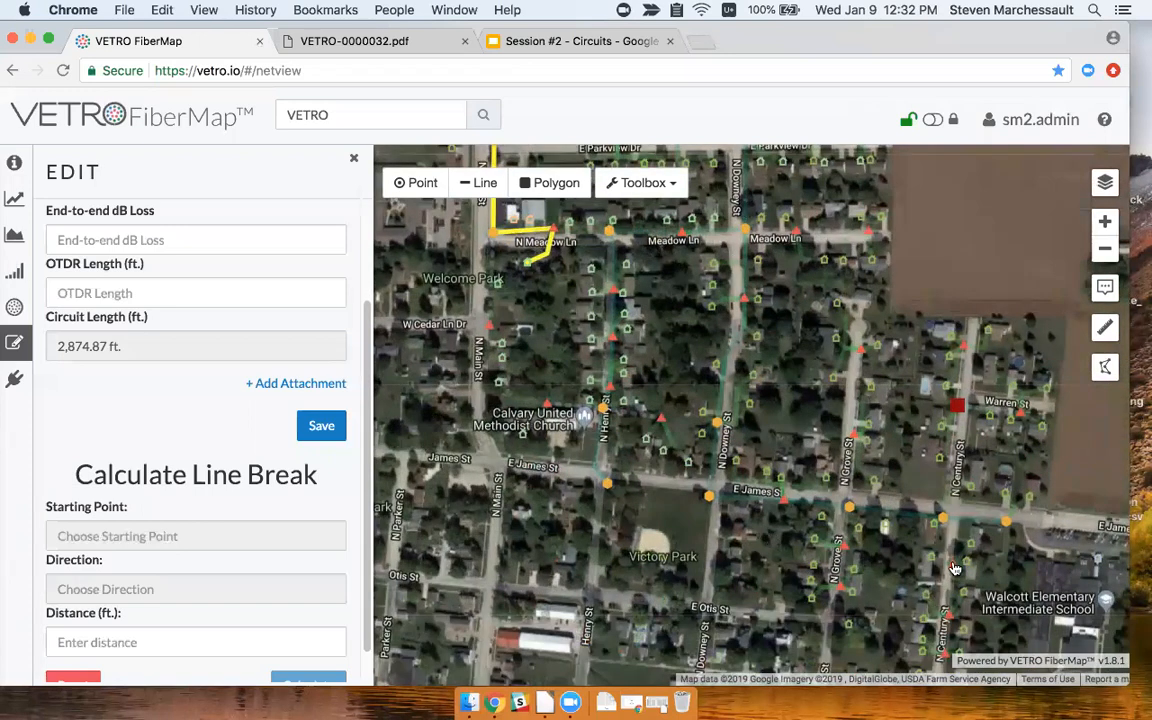
left_click_drag(900, 493, 889, 474)
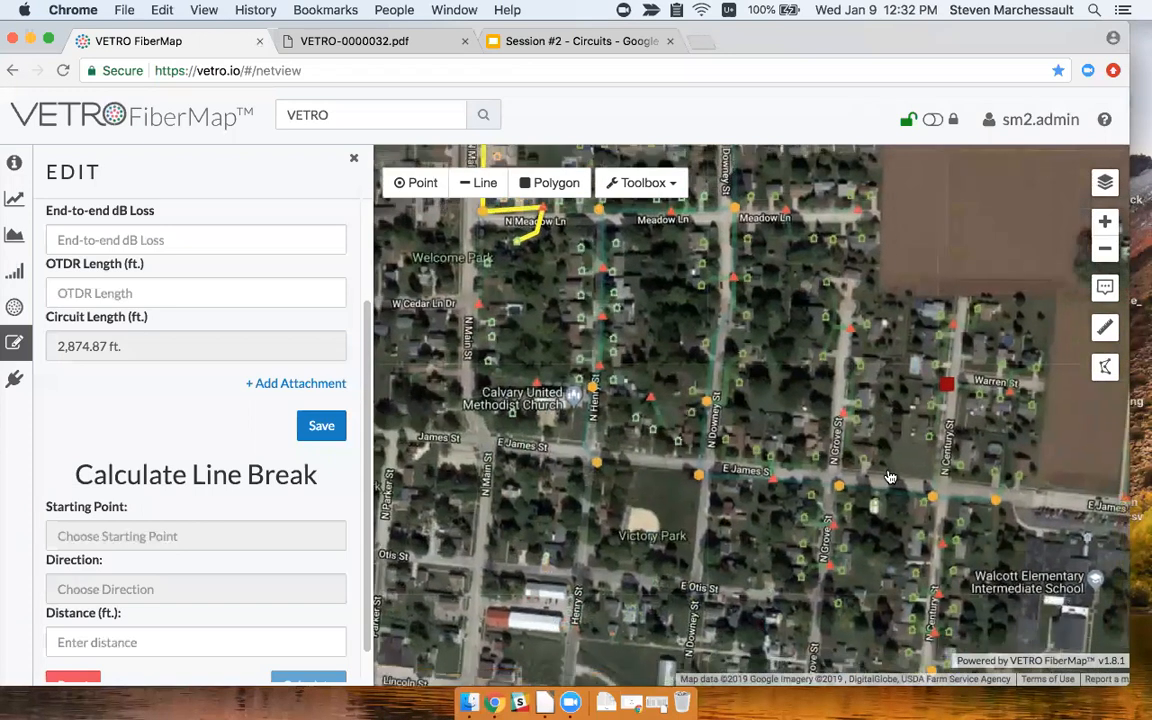
left_click(353, 158)
Open FAT-0000640, list its circuits, and open the 5,642.75 ft circuit's OTDR details.
left_click(699, 477)
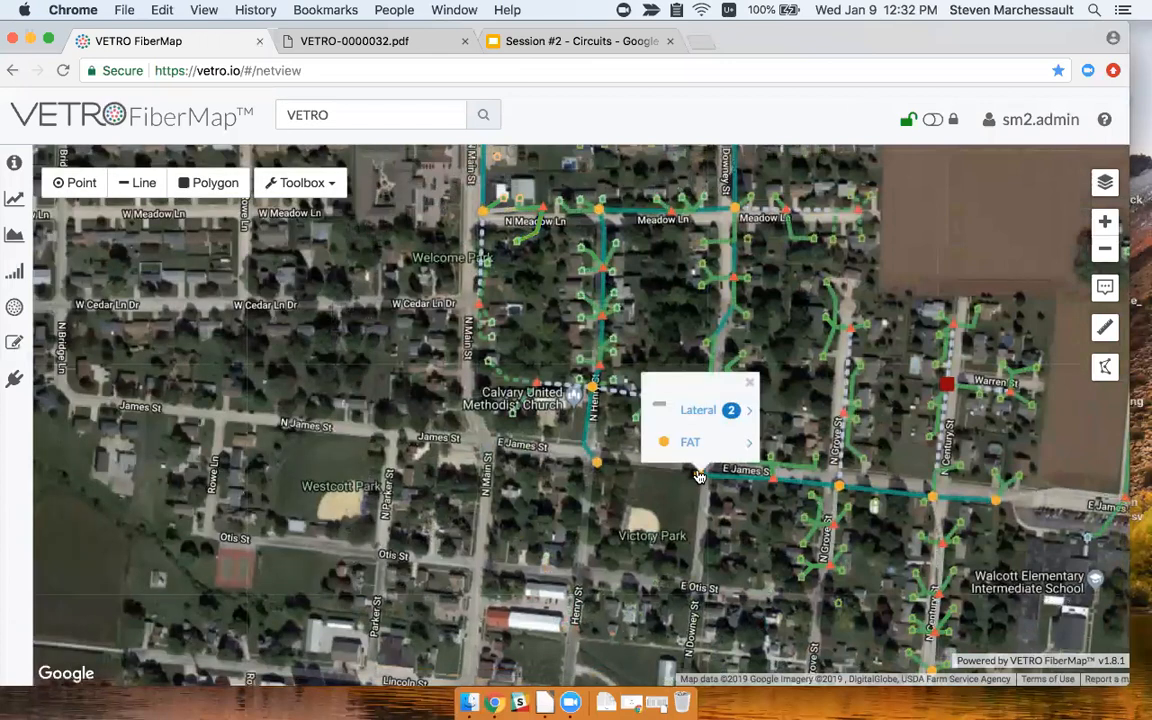
left_click(689, 442)
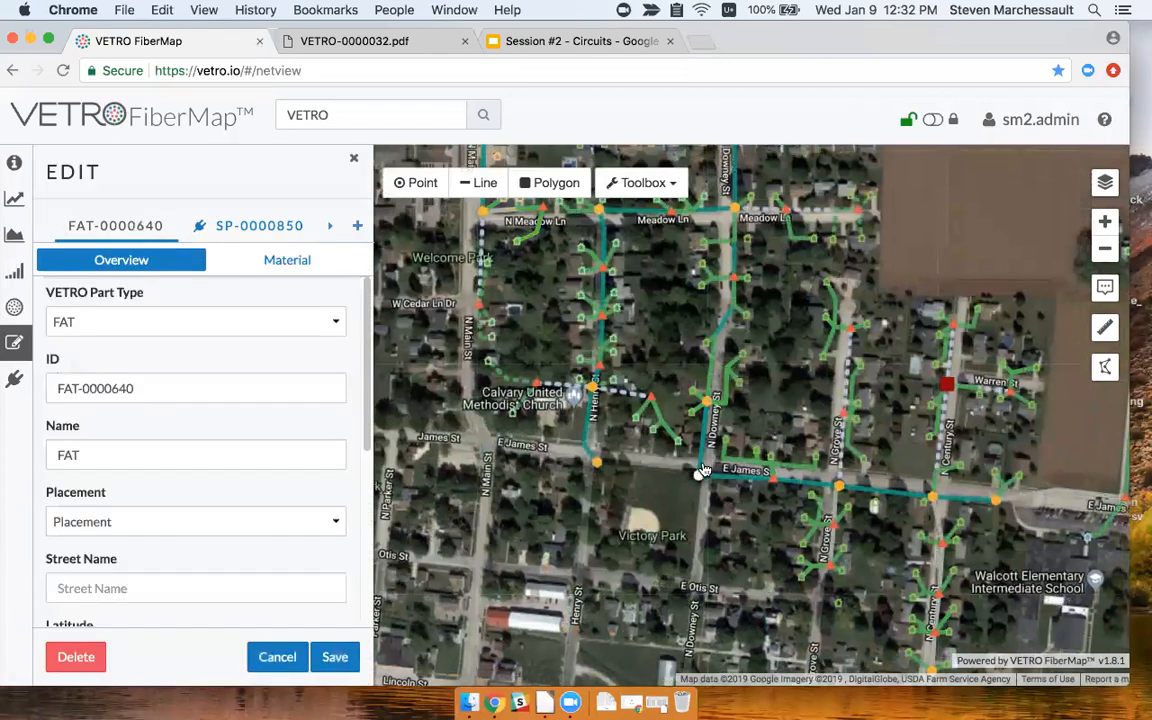
scroll(290, 528, "down", 5)
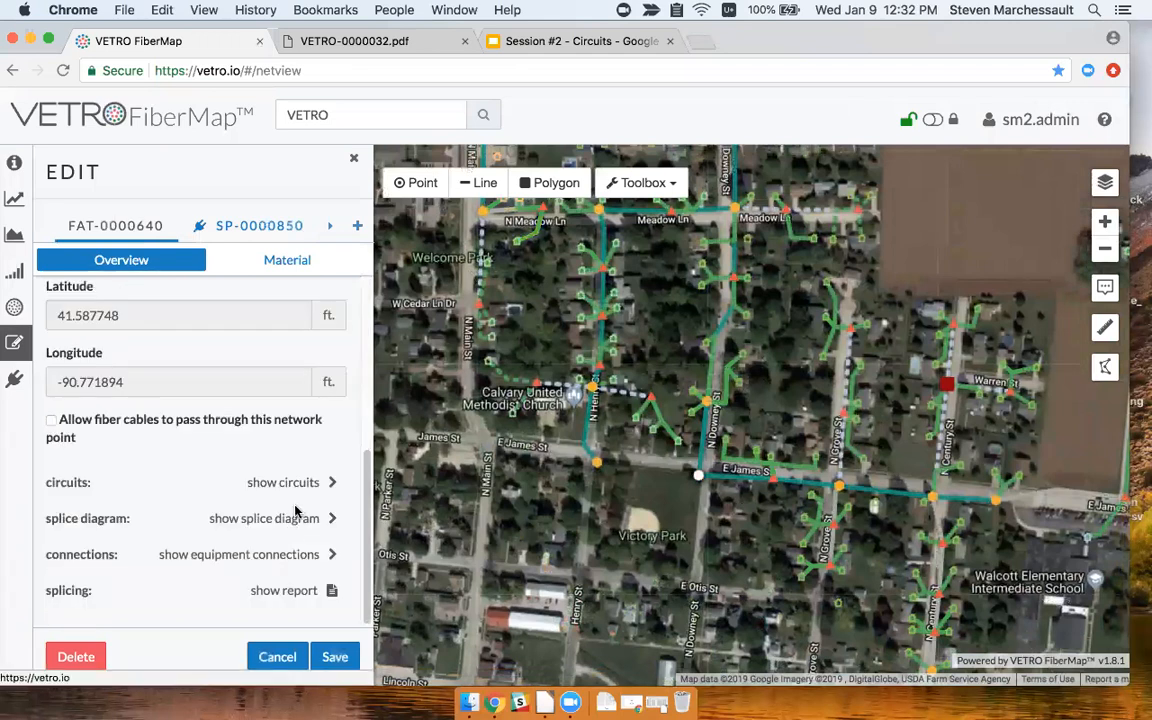
left_click(292, 484)
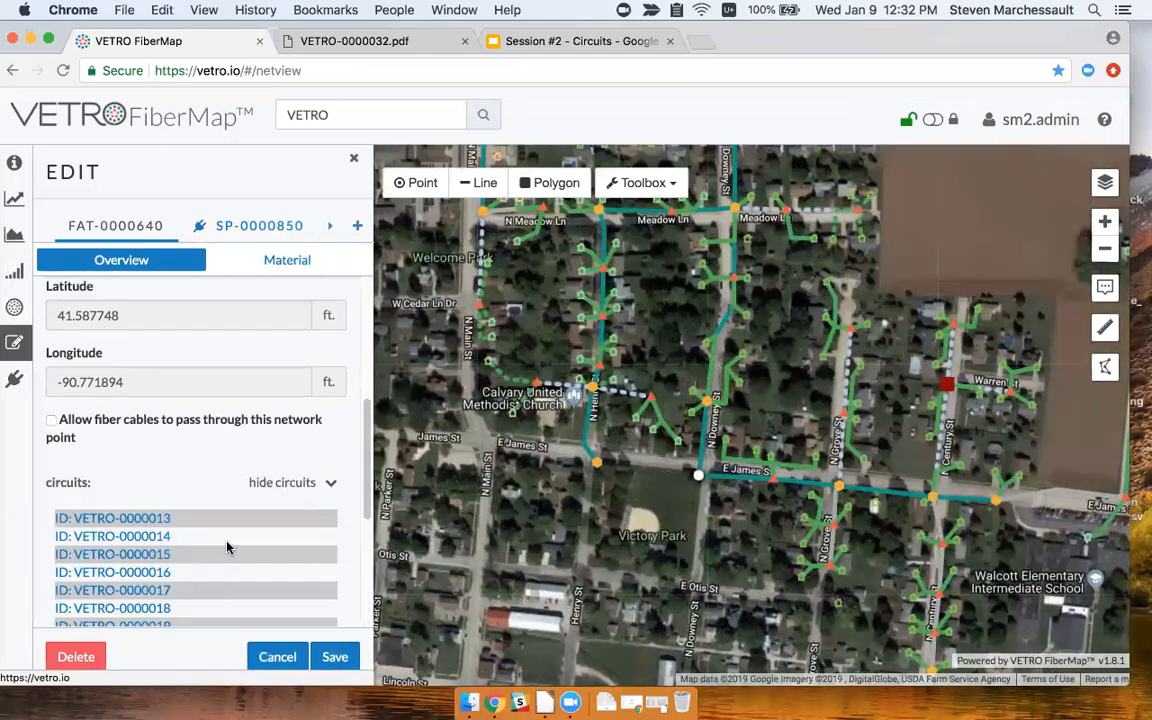
scroll(198, 555, "down", 4)
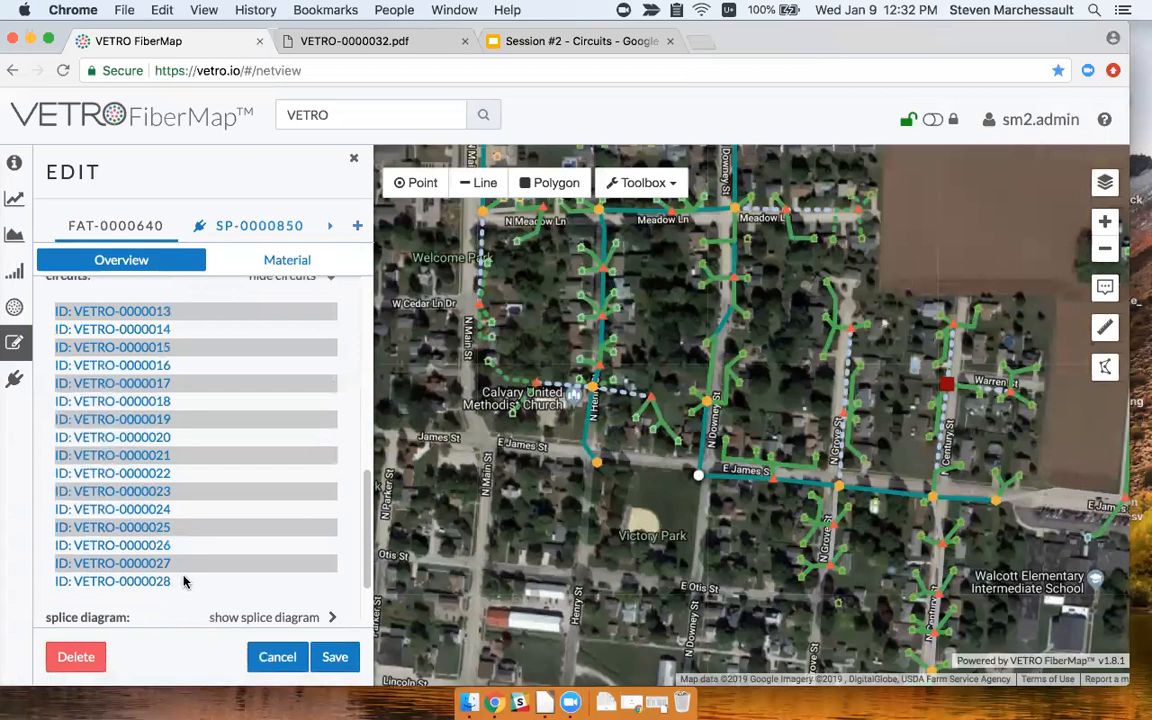
scroll(178, 584, "down", 1)
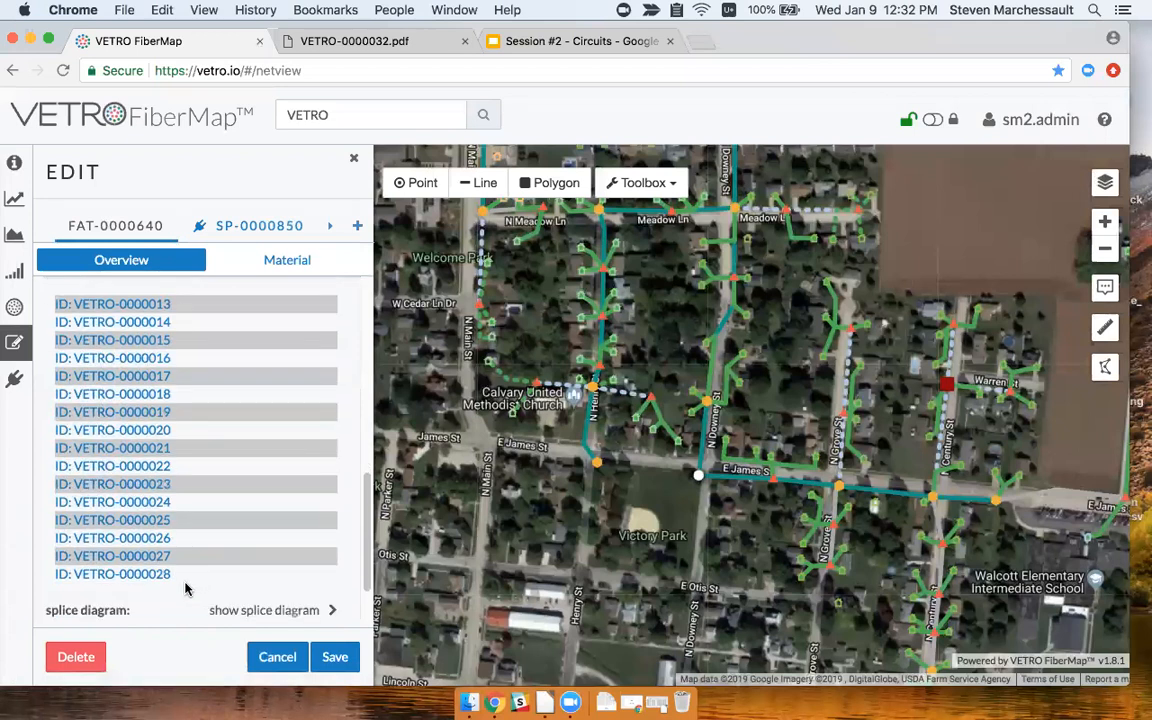
left_click(157, 467)
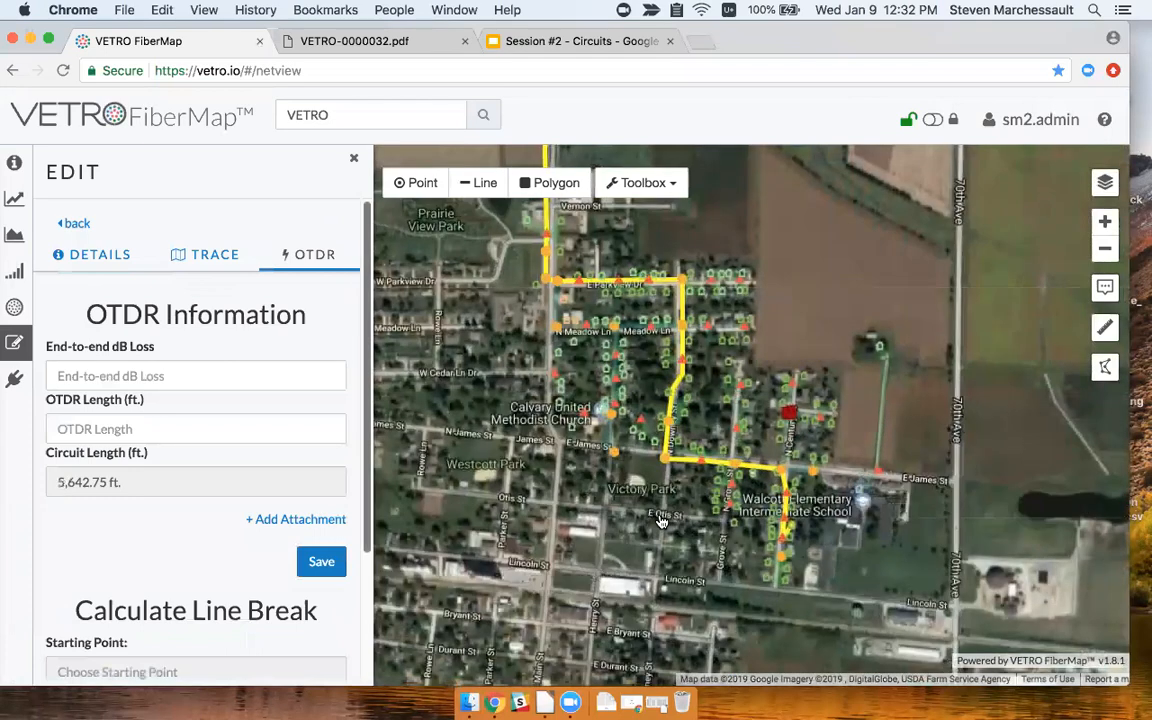
scroll(664, 520, "up", 2)
Calculate a line break 385 ft downstream from starting point FAT-0000640.
left_click_drag(638, 468, 560, 463)
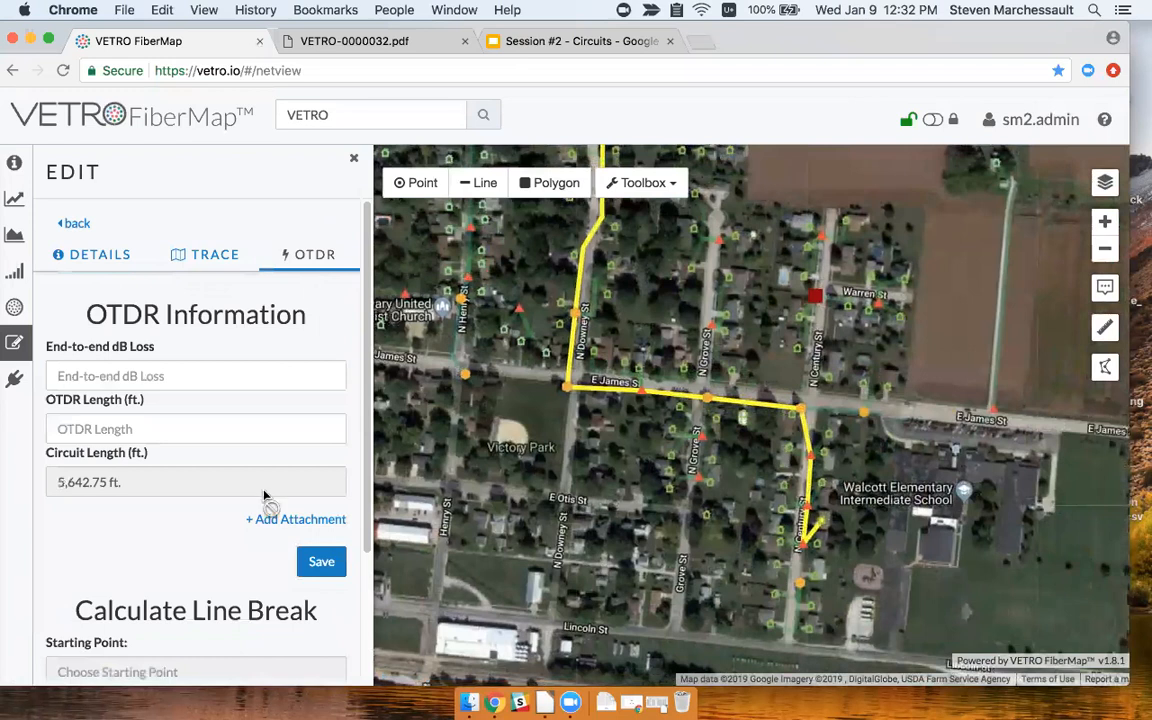
scroll(232, 535, "down", 3)
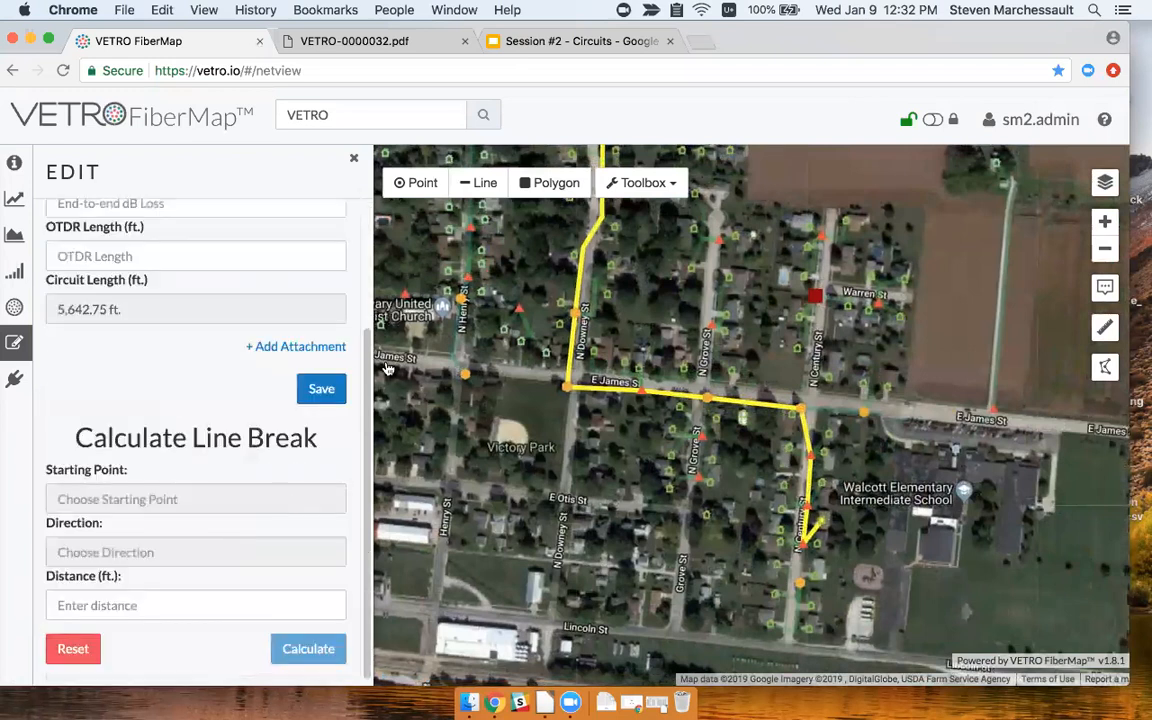
left_click(566, 391)
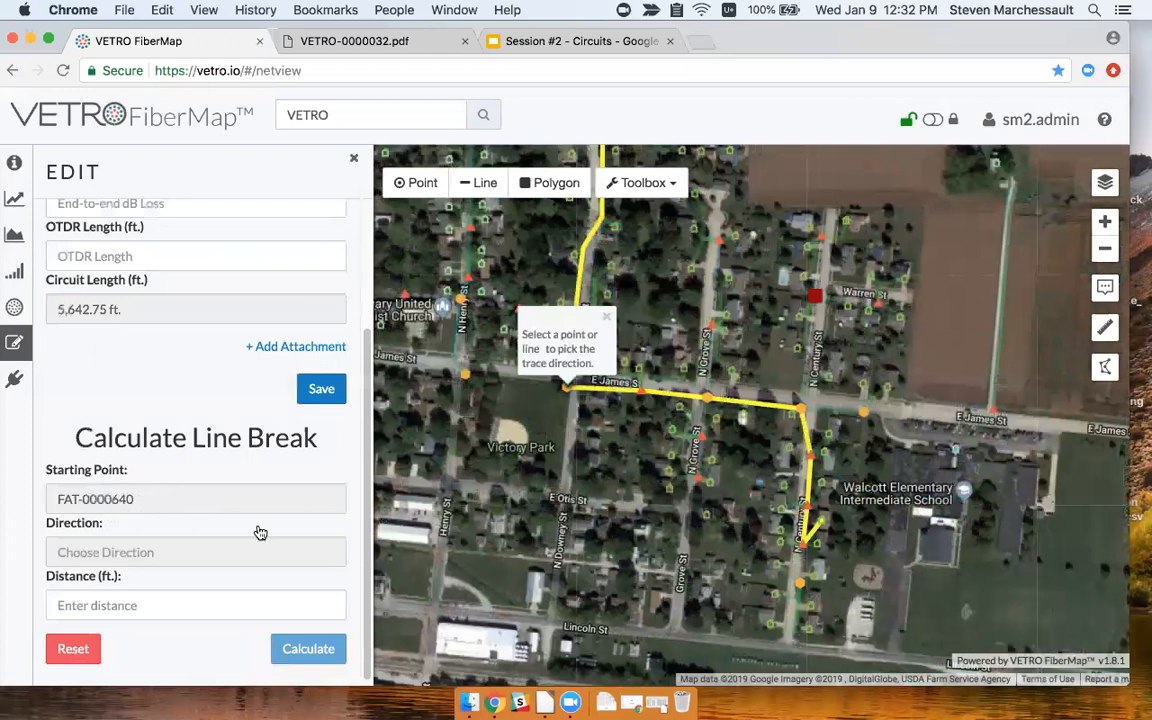
left_click(605, 393)
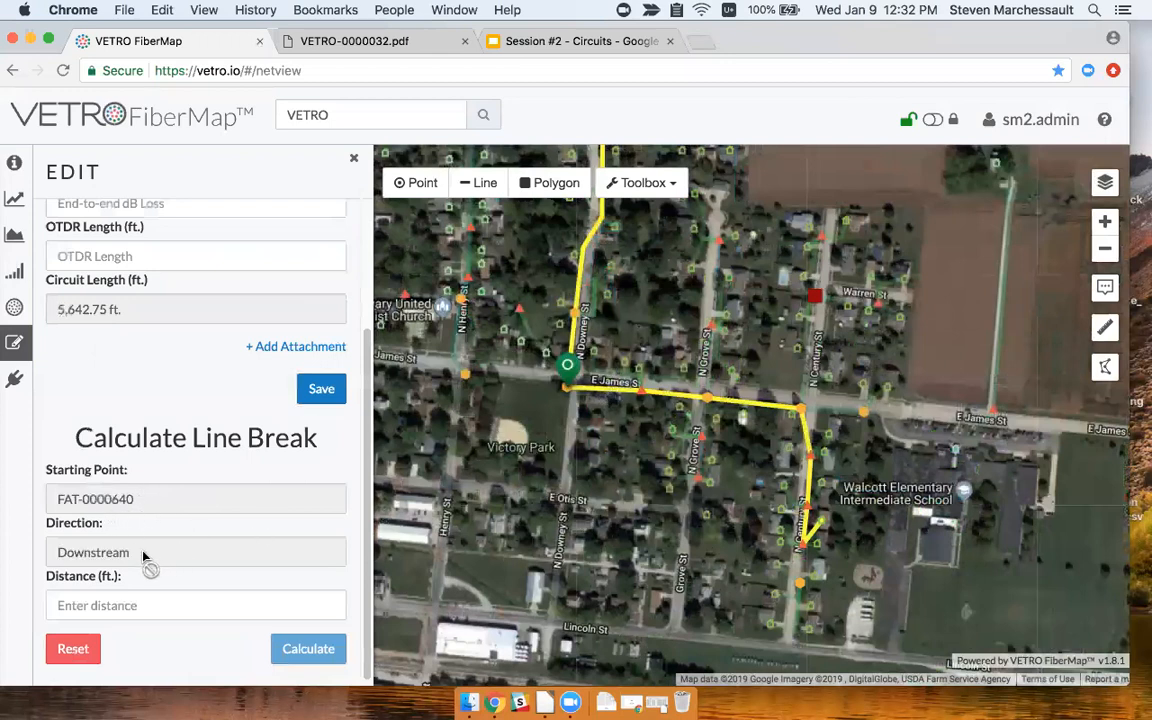
left_click(183, 605)
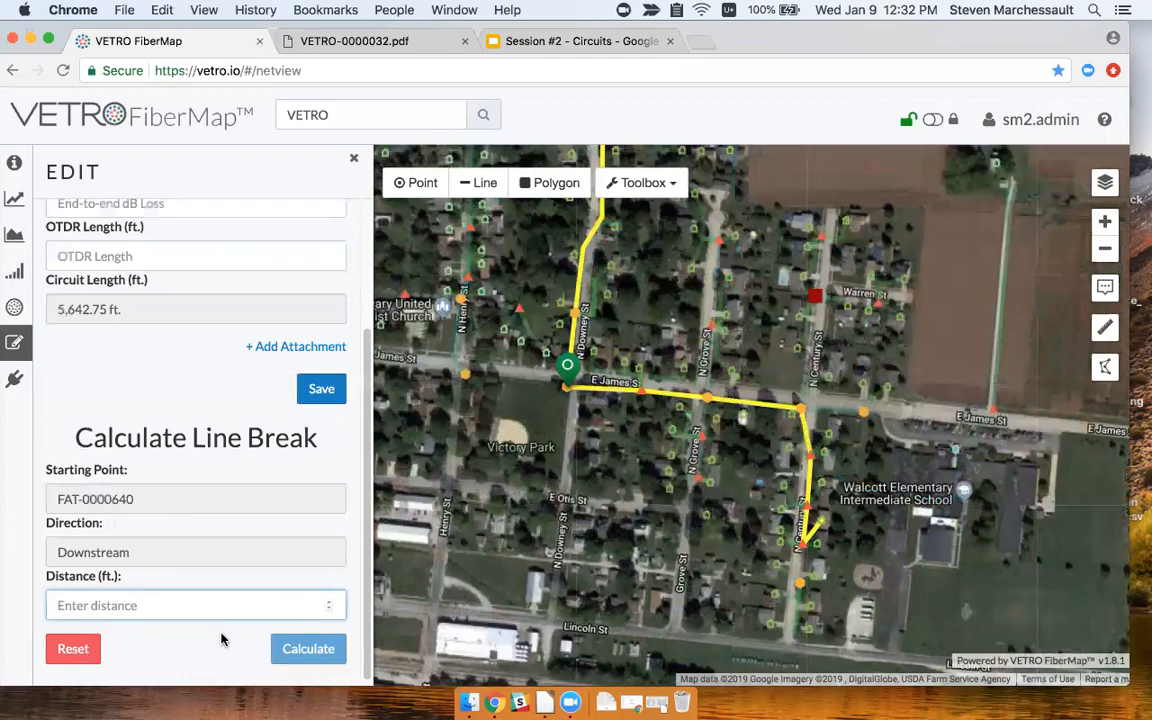
type("38")
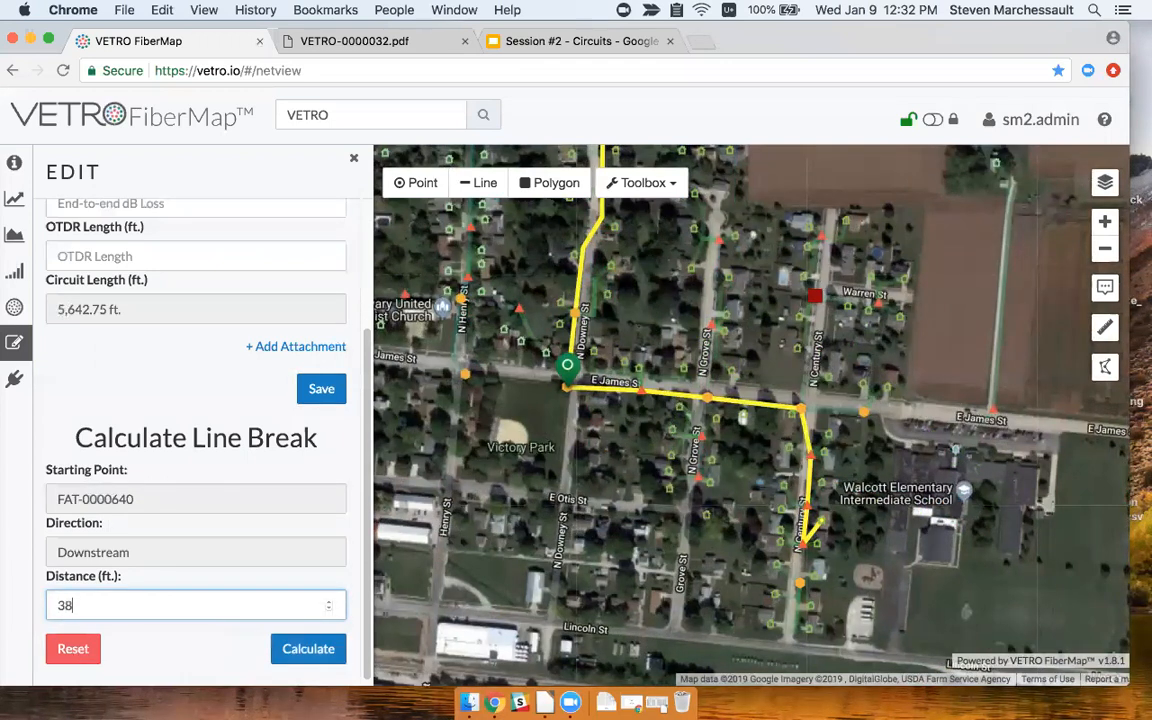
type("5")
left_click(292, 650)
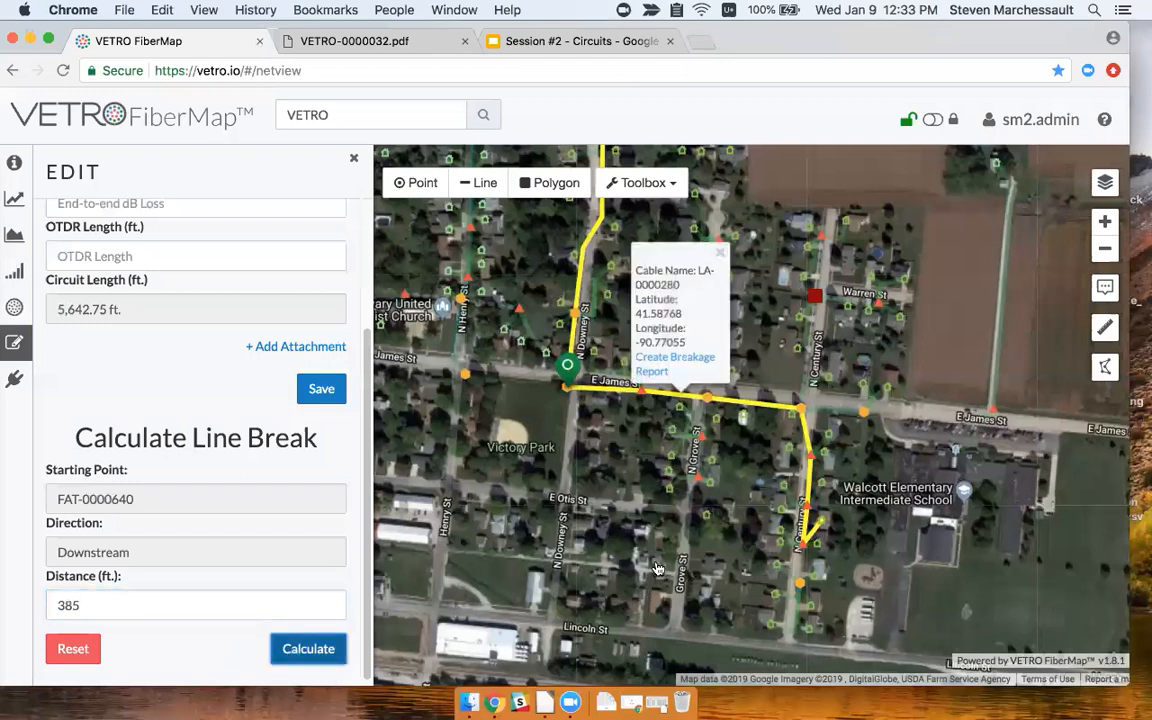
scroll(676, 413, "up", 3)
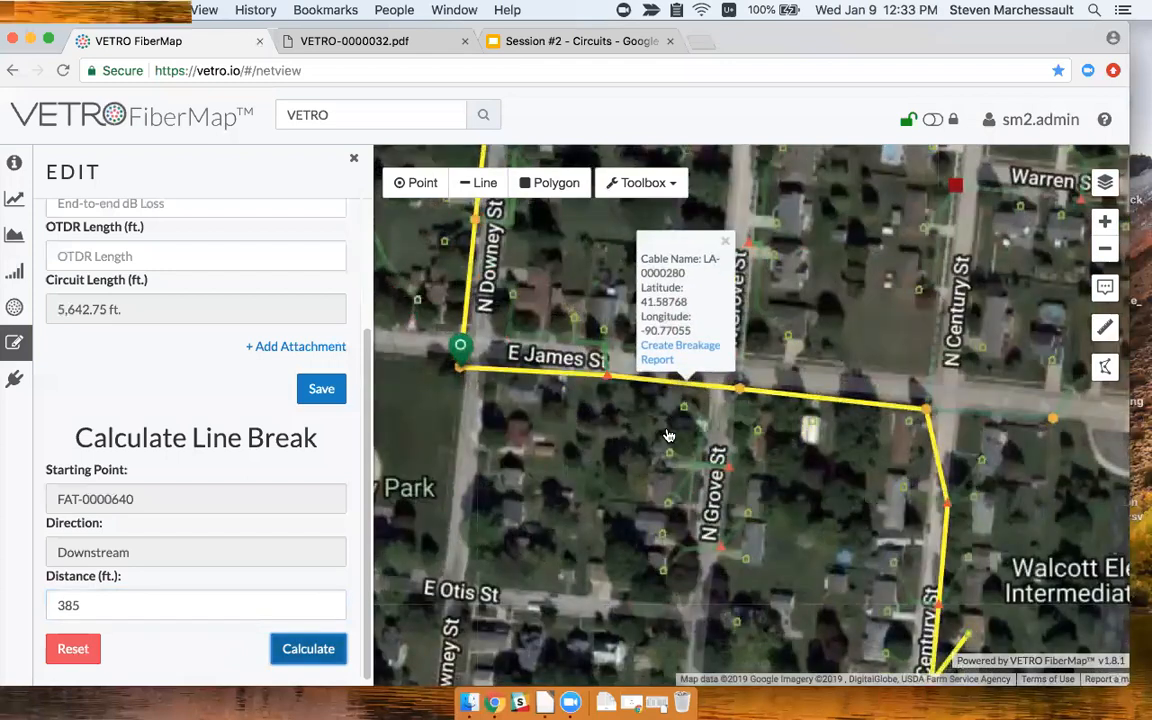
scroll(661, 456, "up", 3)
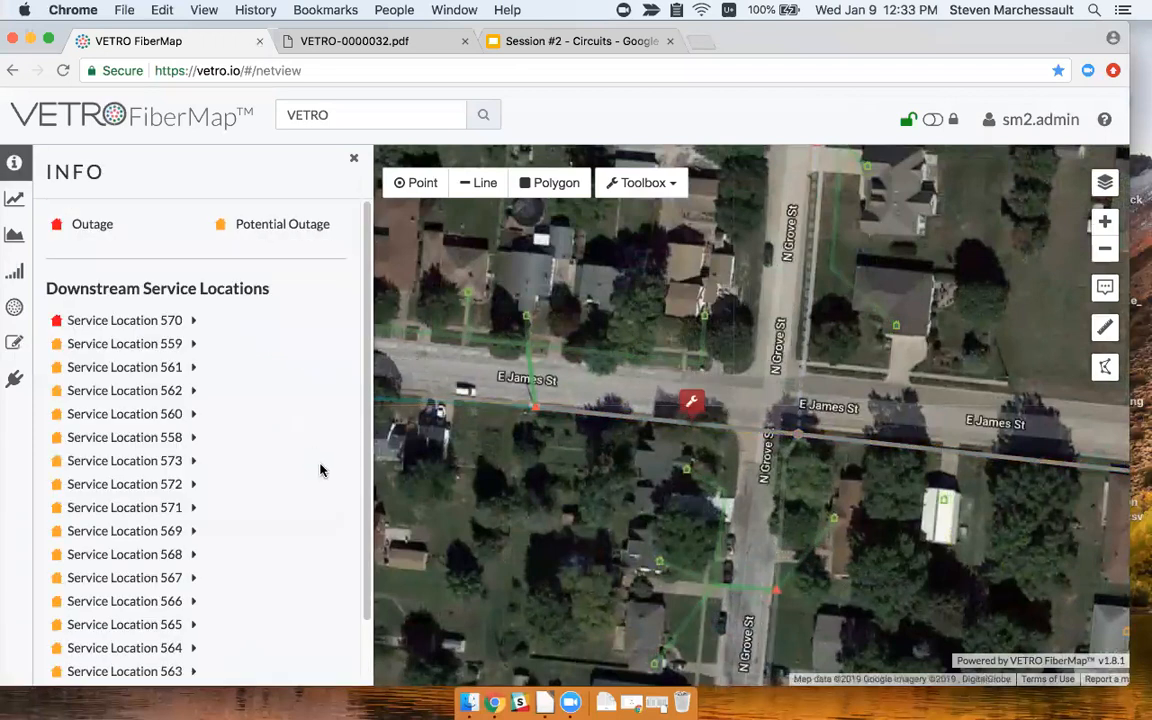
Download the affected service locations list as CSV and open it from Chrome's download bar.
scroll(912, 530, "down", 3)
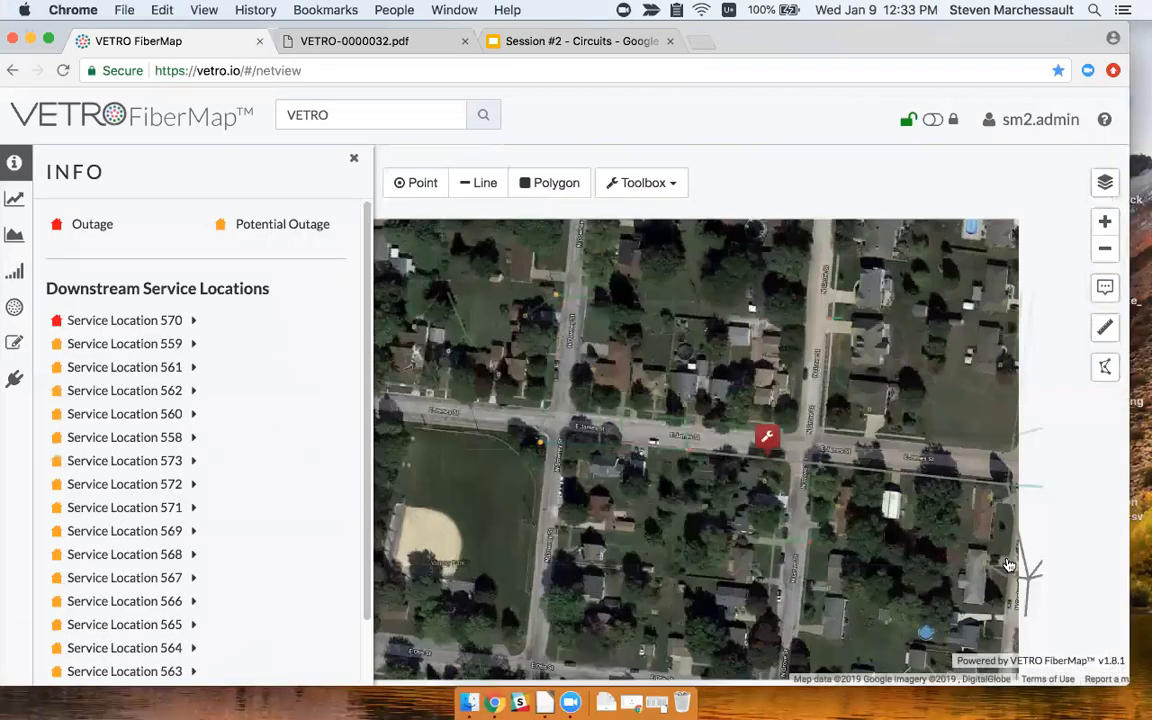
scroll(865, 498, "up", 2)
scroll(865, 498, "down", 3)
left_click_drag(931, 559, 917, 490)
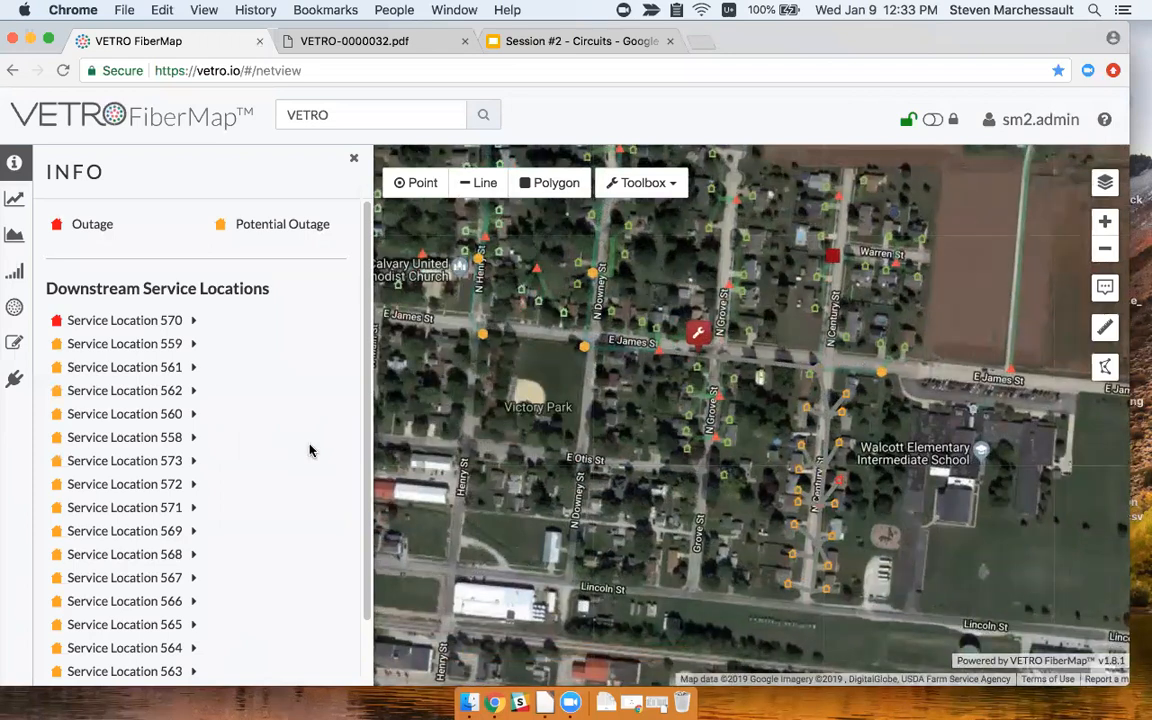
scroll(305, 451, "down", 1)
scroll(300, 451, "down", 1)
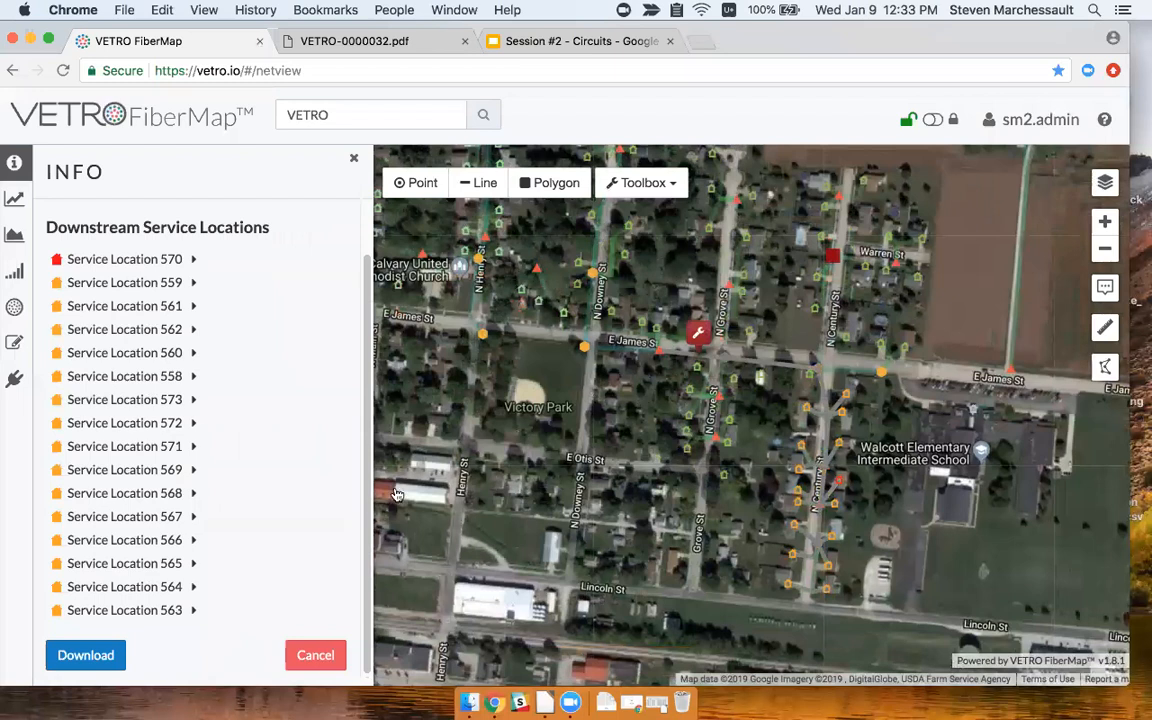
left_click(81, 660)
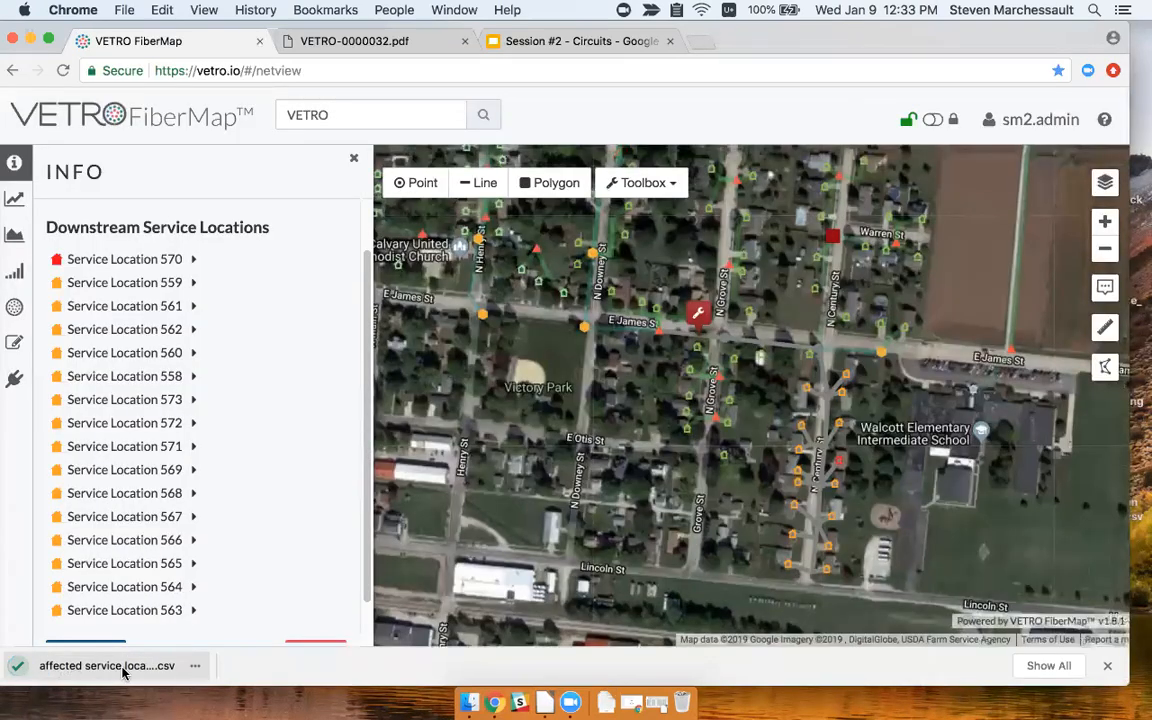
left_click(127, 668)
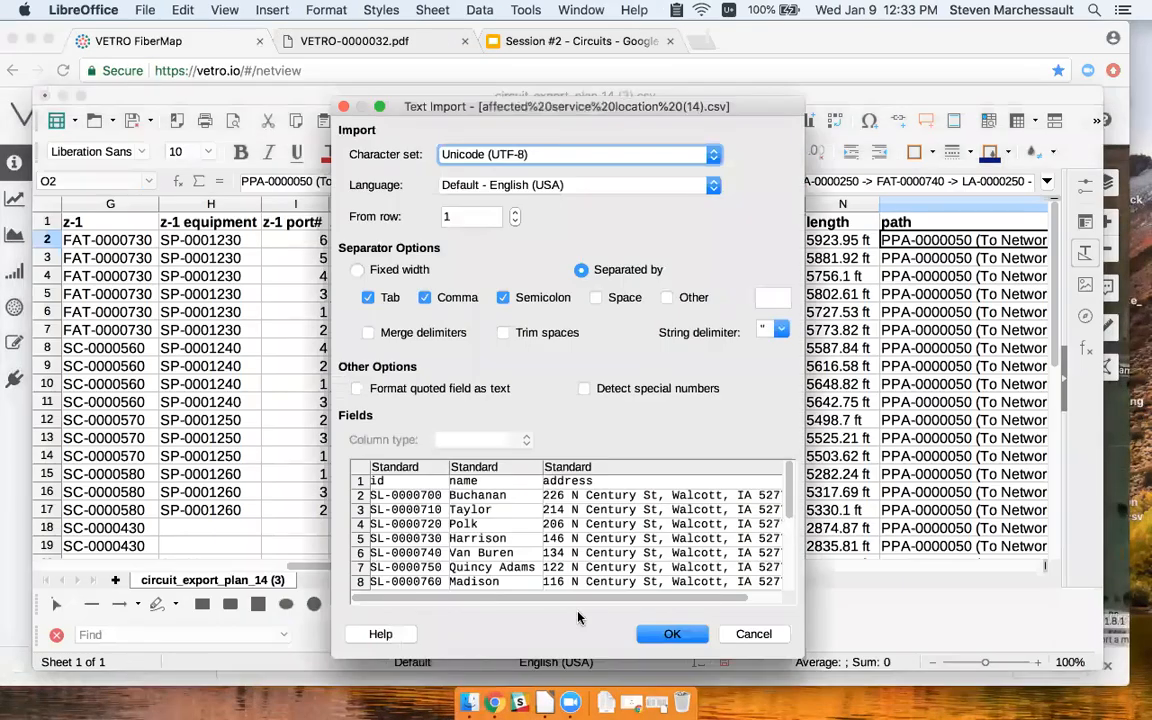
Import and review the affected service locations CSV, close it, and resume the slideshow at slide 13.
left_click(671, 633)
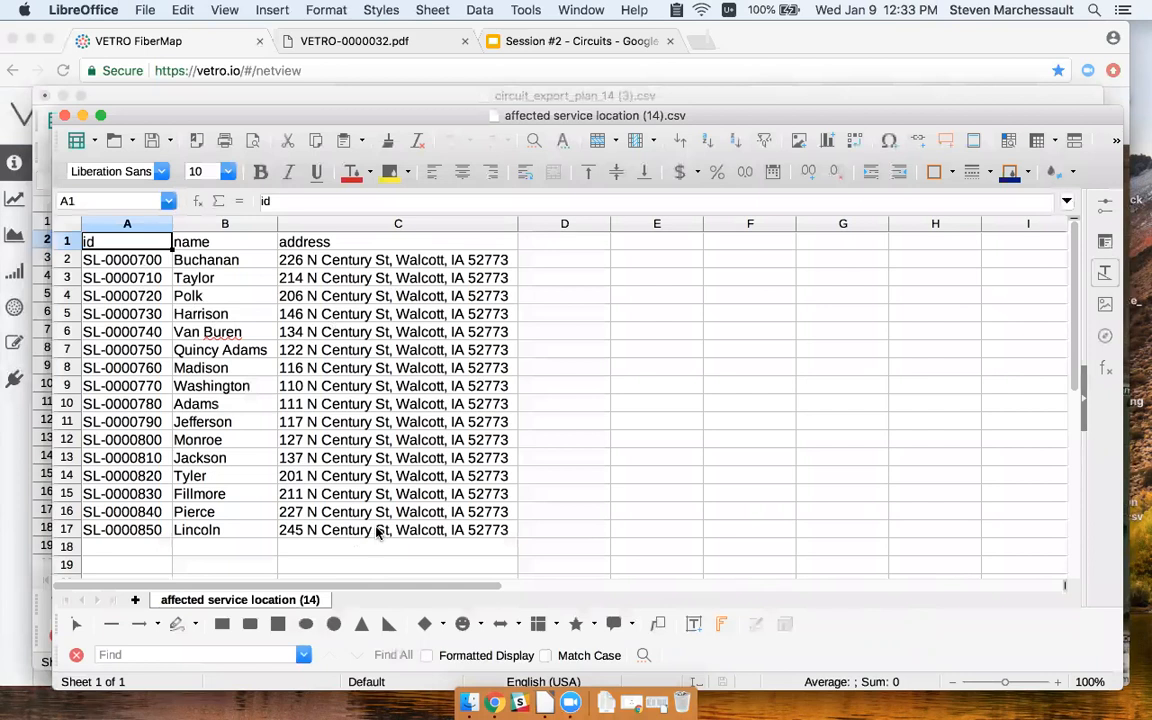
left_click(64, 118)
left_click(160, 57)
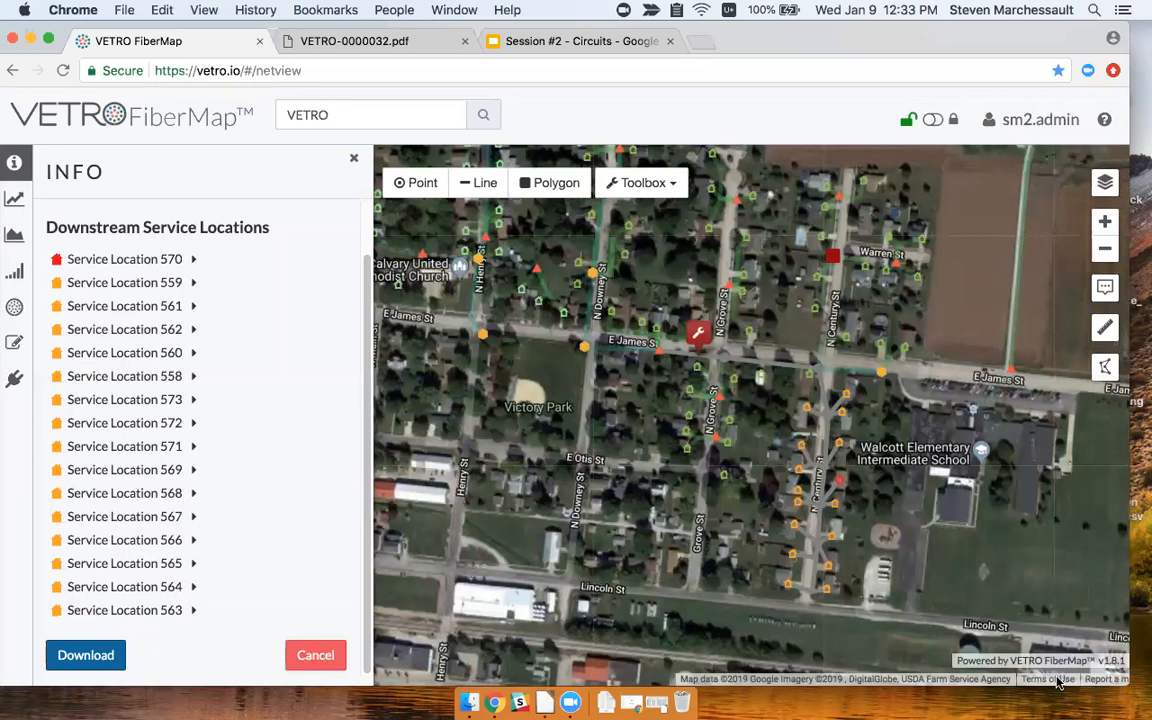
key("ctrl+Right")
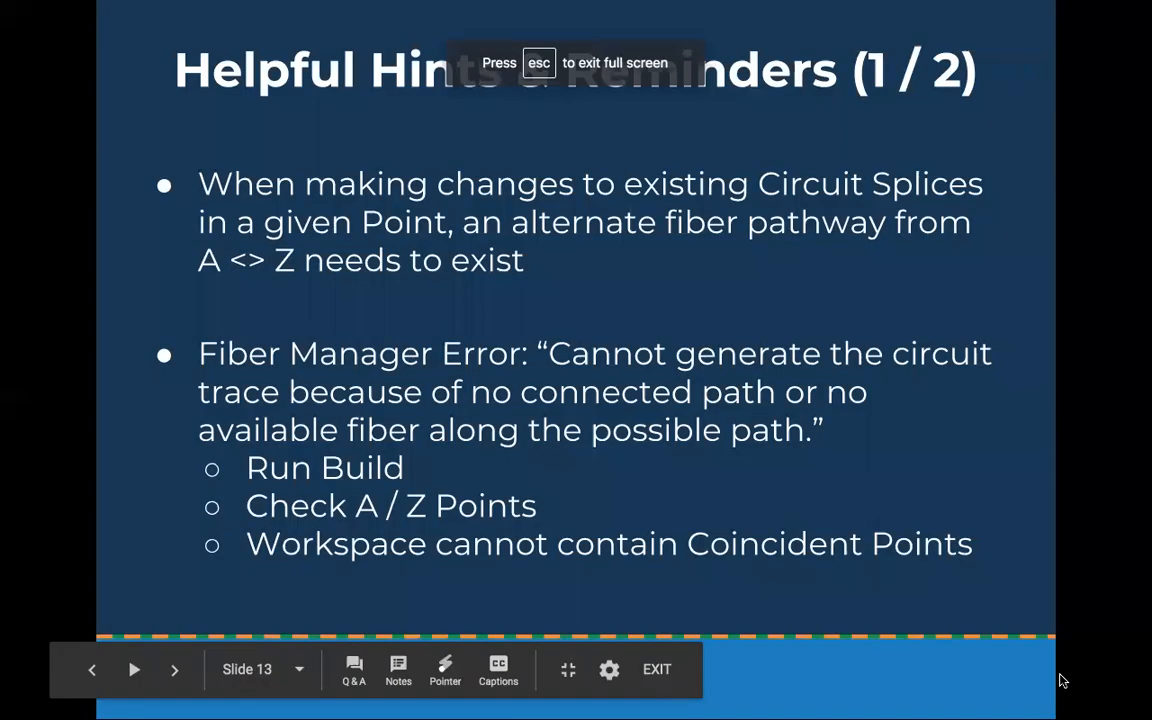